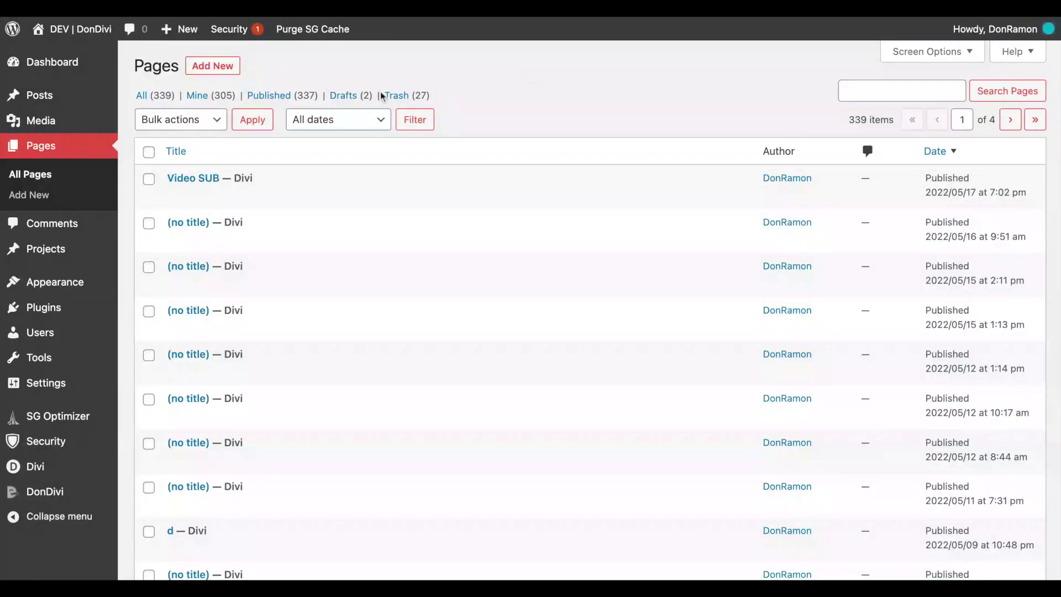
Open the Video SUB page in the Visual Builder and choose to build it from scratch
mouse_move(179, 188)
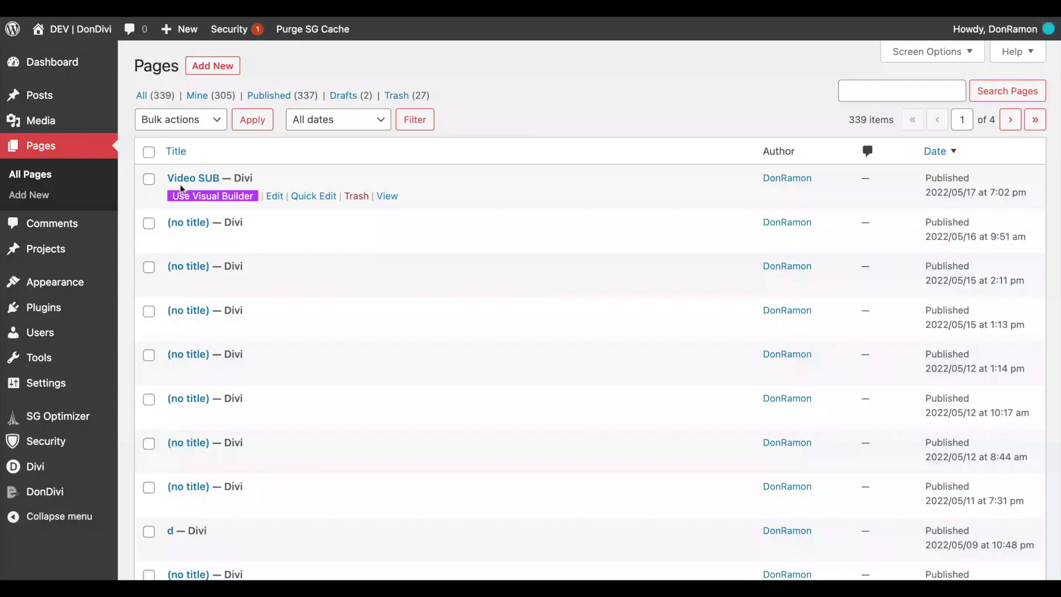
left_click(232, 198)
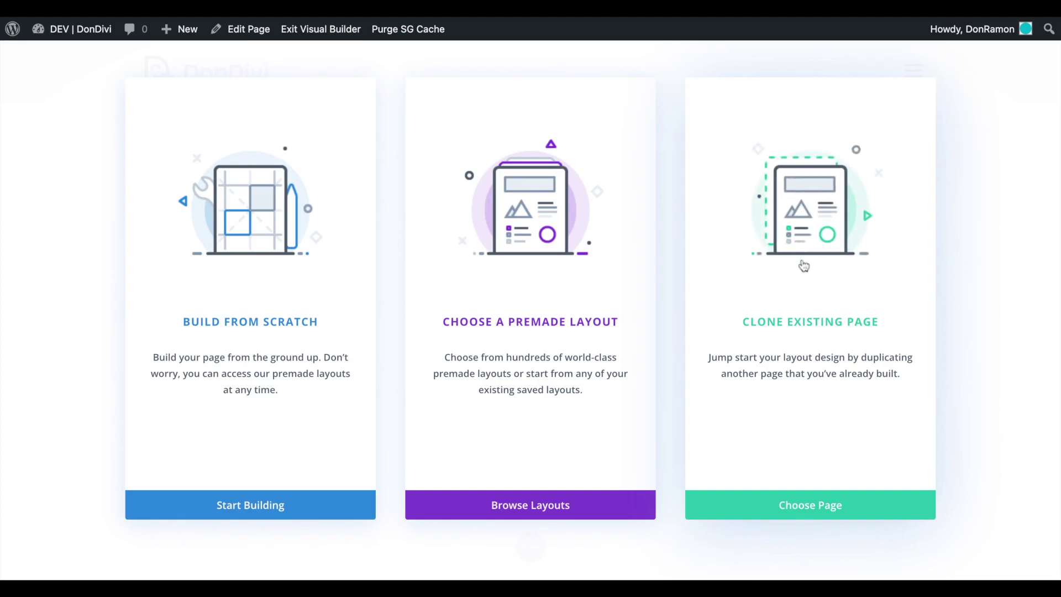
left_click(240, 322)
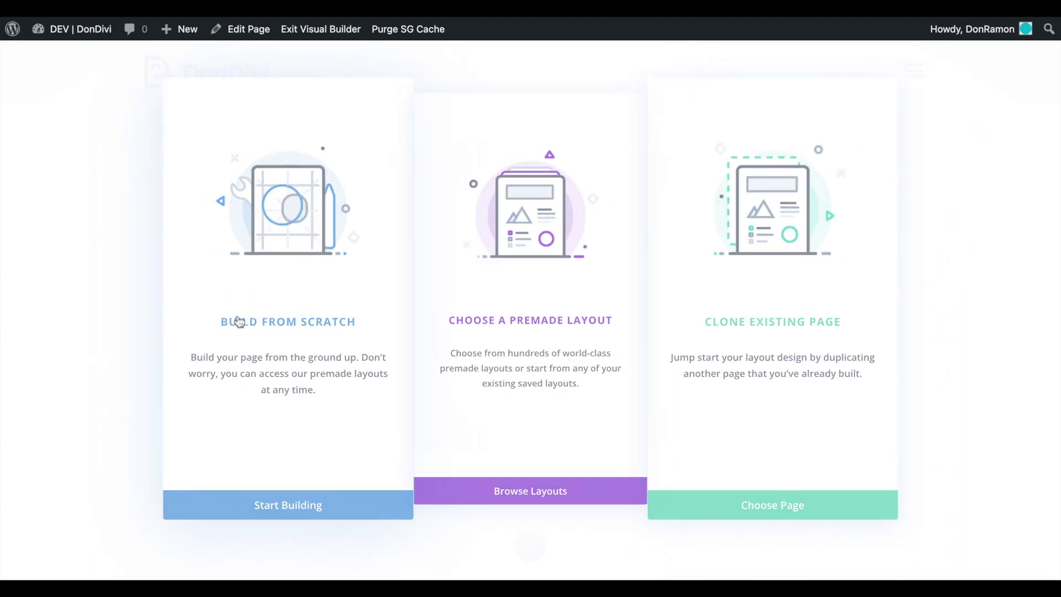
left_click(653, 209)
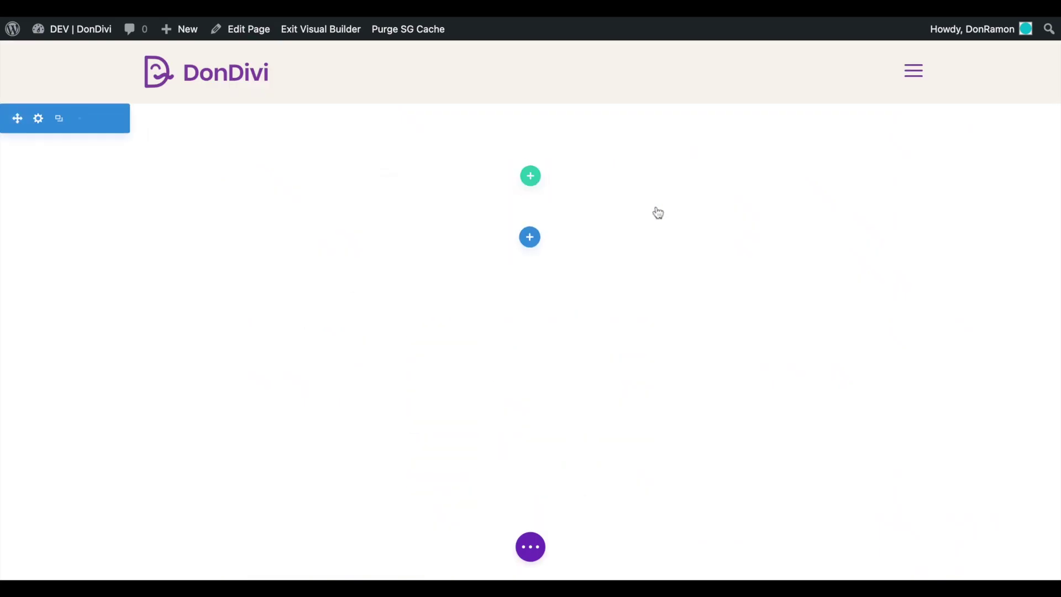
Import the SUB - LAYOUT.JSON layout into the page with Replace Existing Content enabled, and save the page
left_click(528, 549)
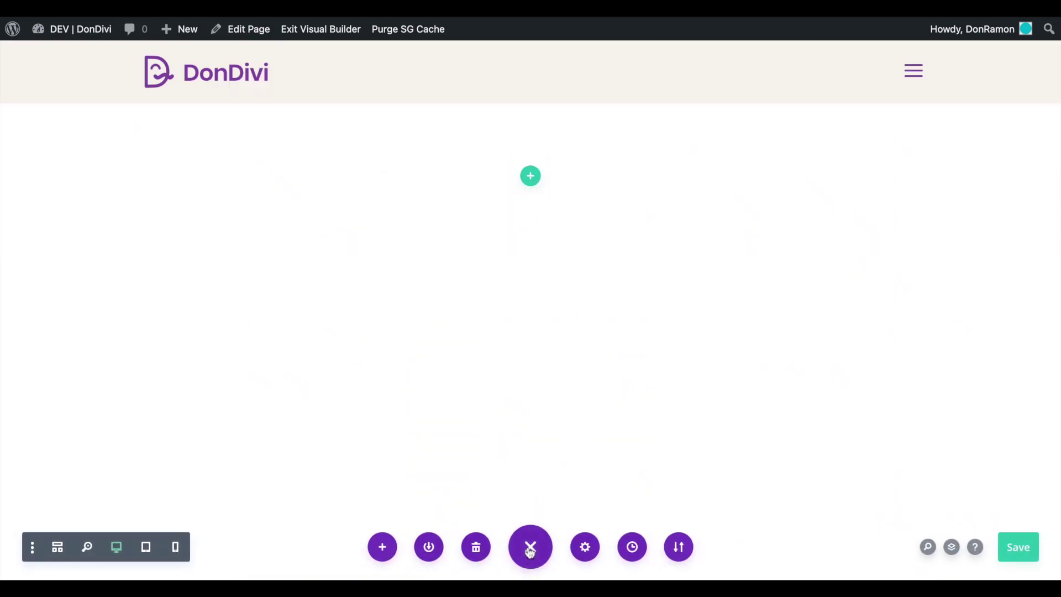
left_click(679, 552)
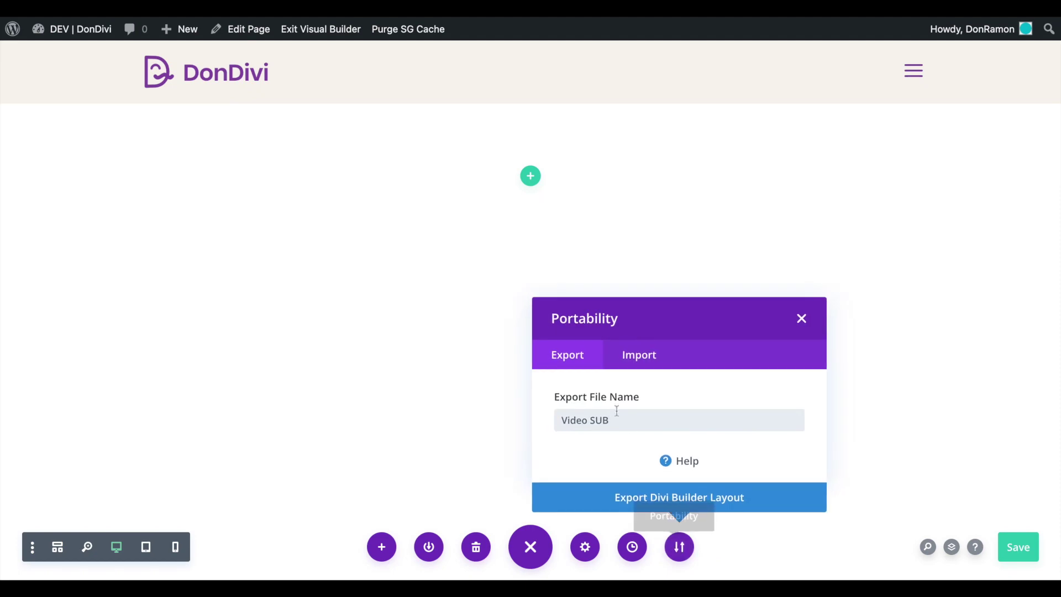
left_click(650, 356)
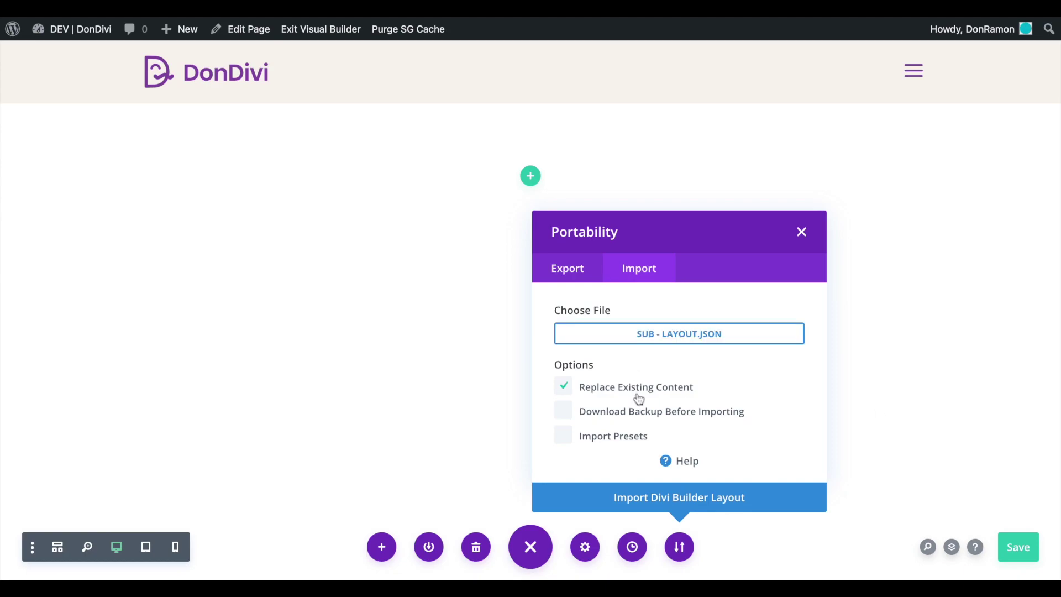
left_click(617, 497)
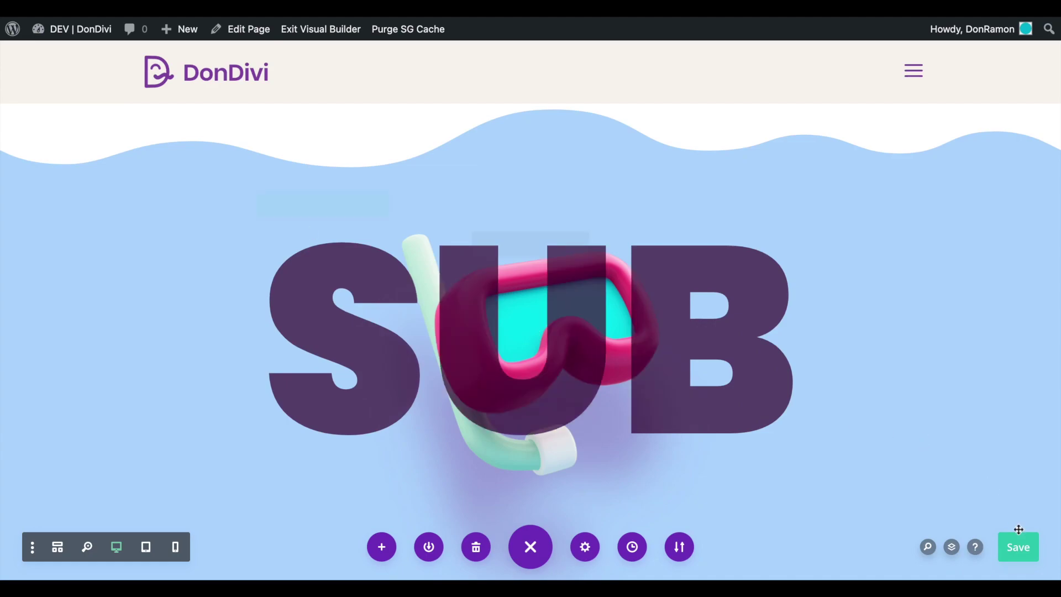
left_click(1019, 547)
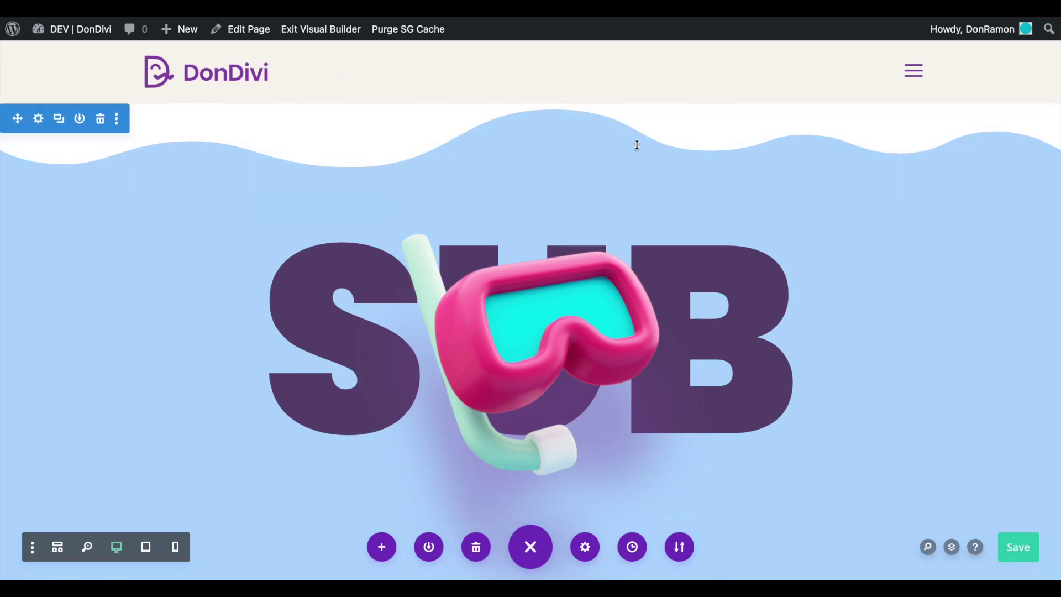
Exit the Visual Builder and go through the site dashboard to Divi's Theme Builder
left_click(321, 29)
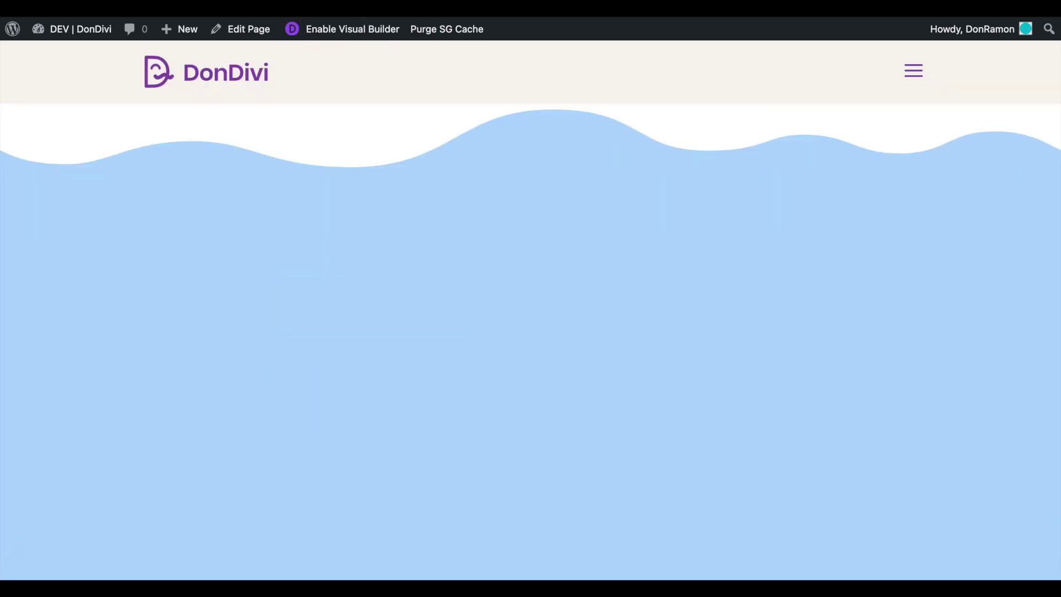
mouse_move(69, 39)
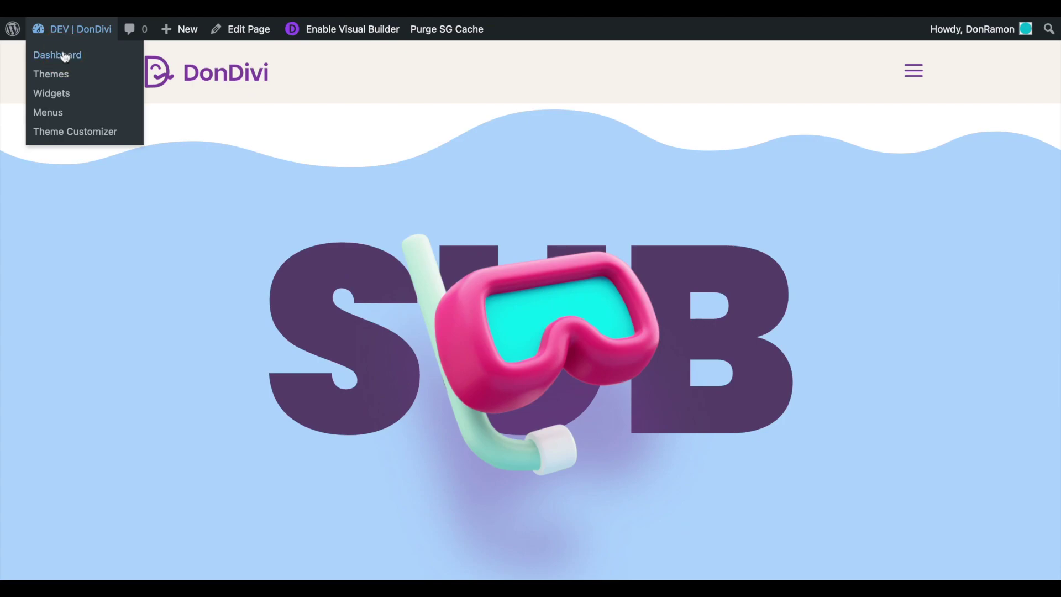
left_click(57, 55)
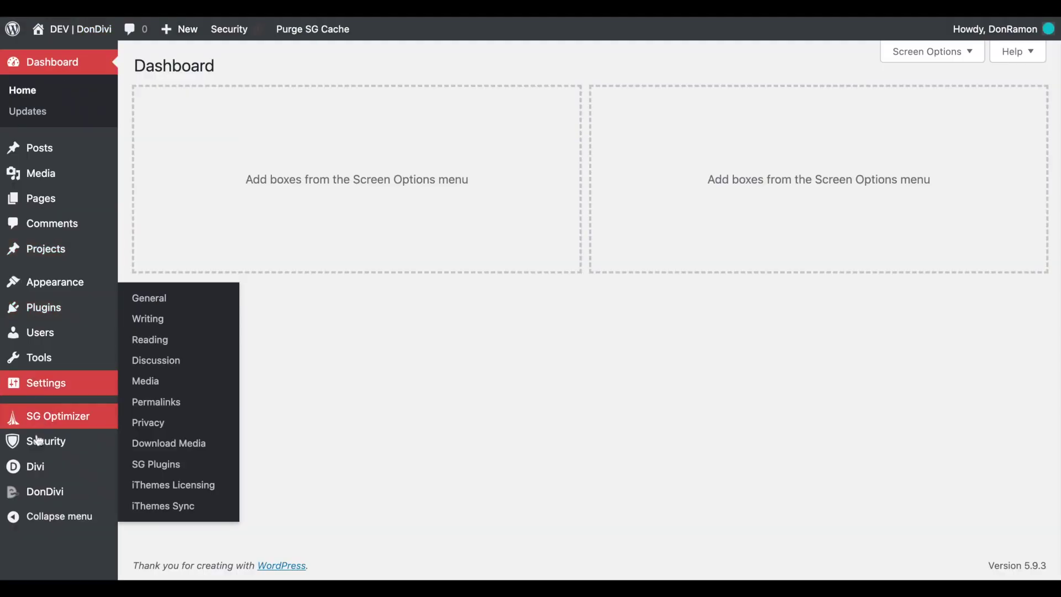
mouse_move(37, 468)
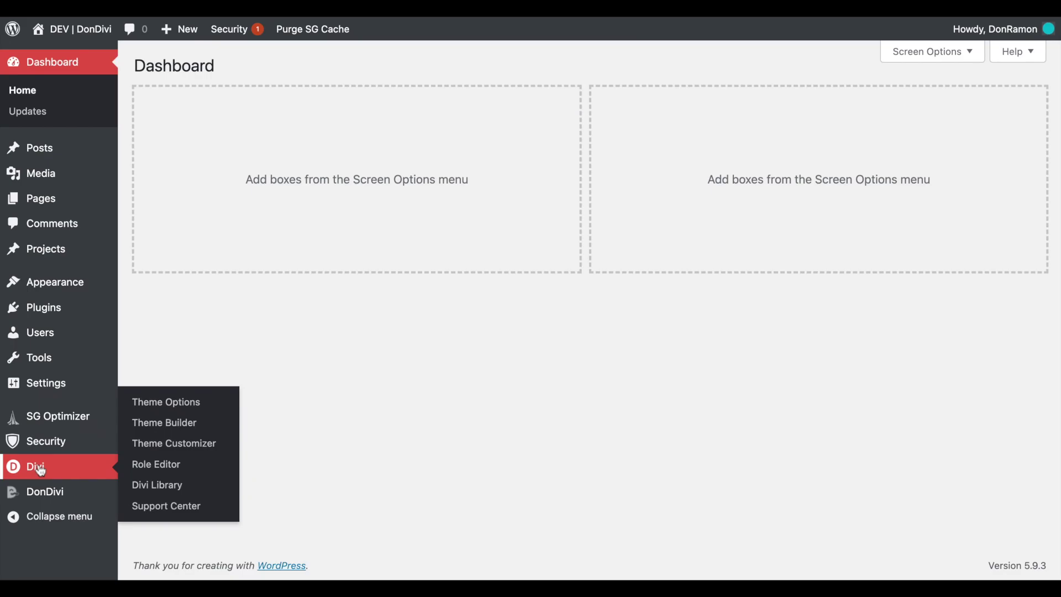
left_click(172, 427)
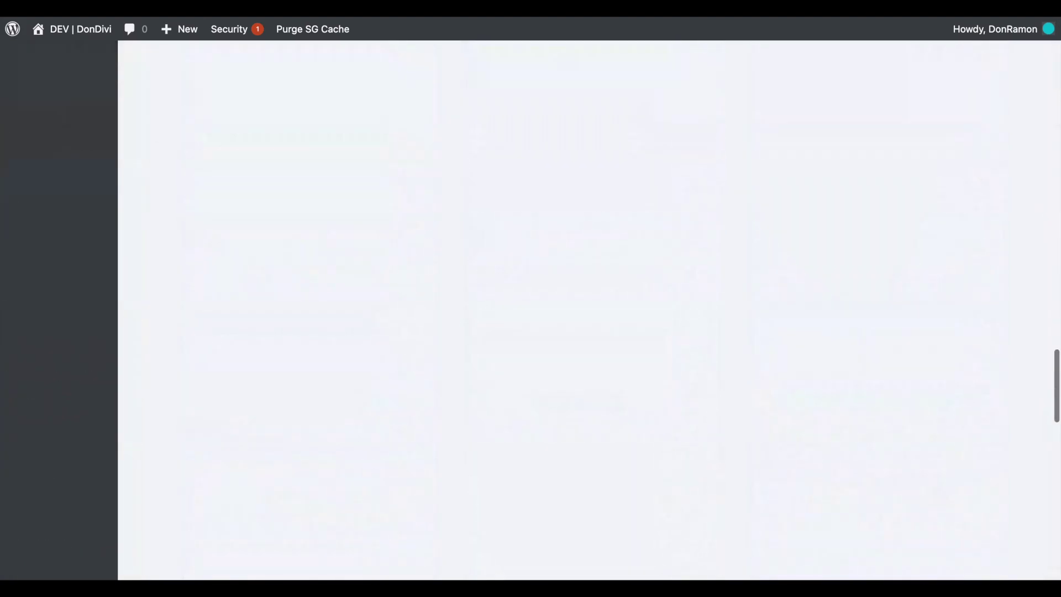
Create a new Theme Builder template assigned to the specific page Video SUB
scroll(275, 413, "down", 20)
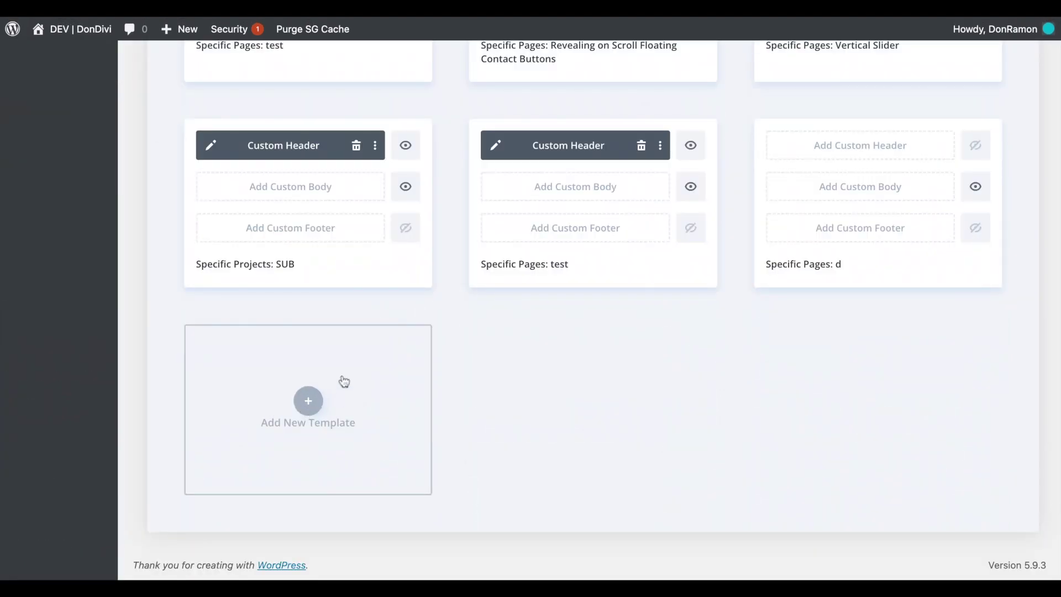
left_click(308, 400)
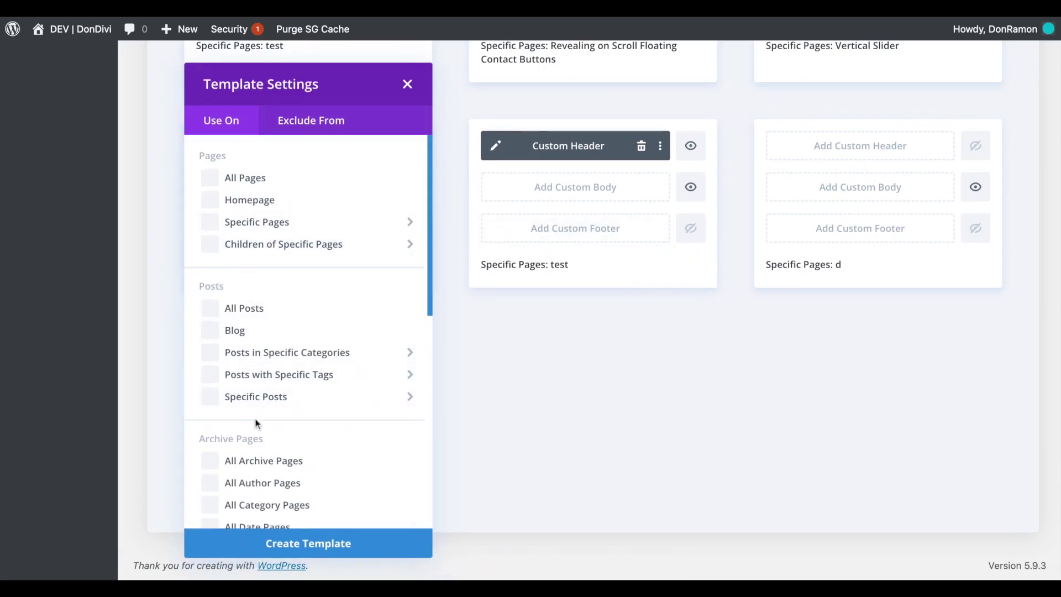
mouse_move(334, 230)
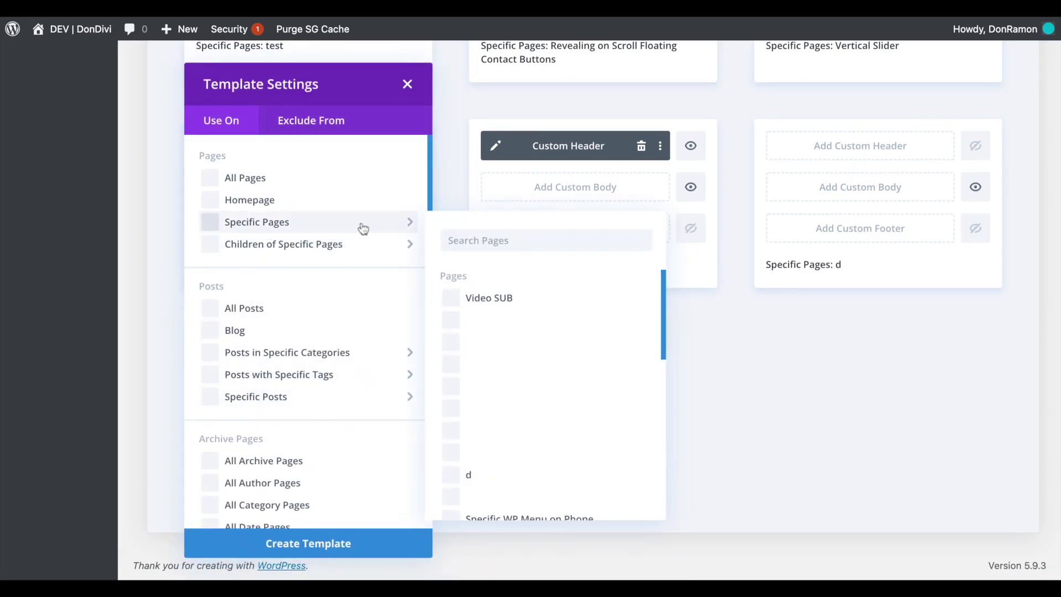
left_click(492, 303)
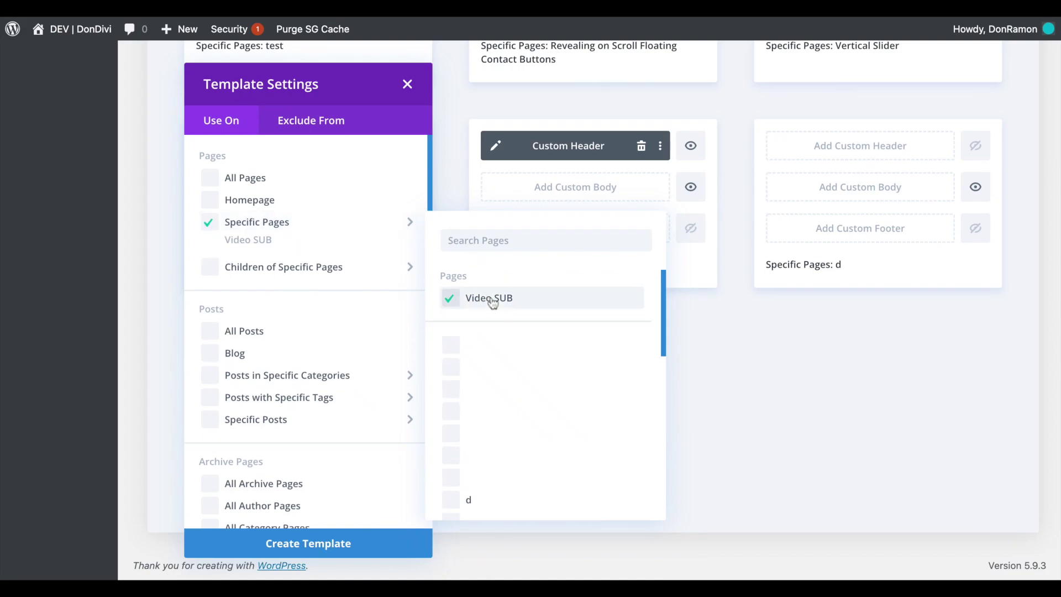
left_click(320, 547)
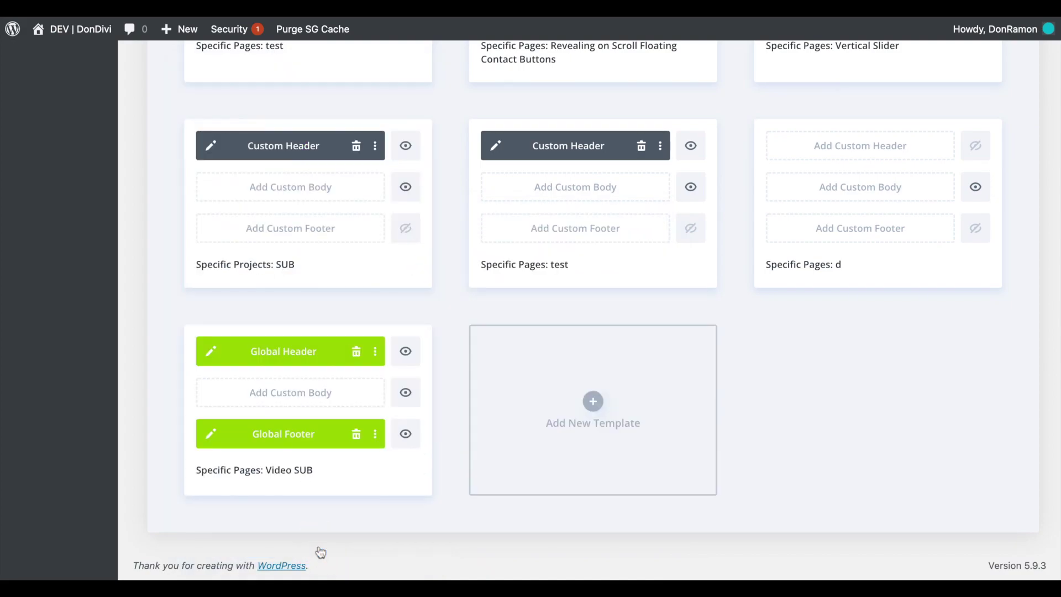
Remove the global footer and global header from the Video SUB template and hide its footer area
left_click(357, 434)
left_click(405, 434)
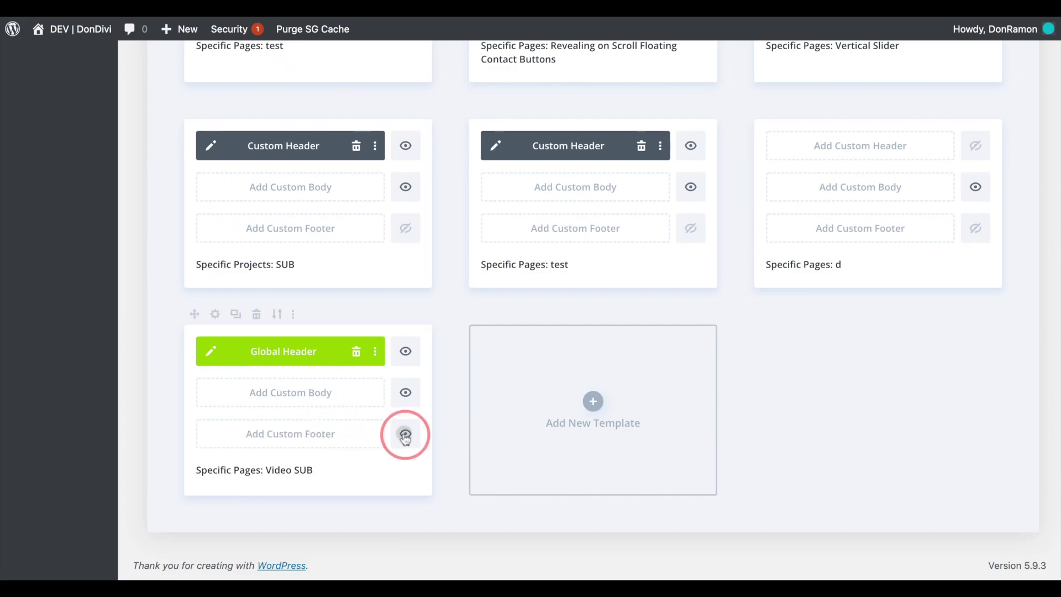
left_click(357, 352)
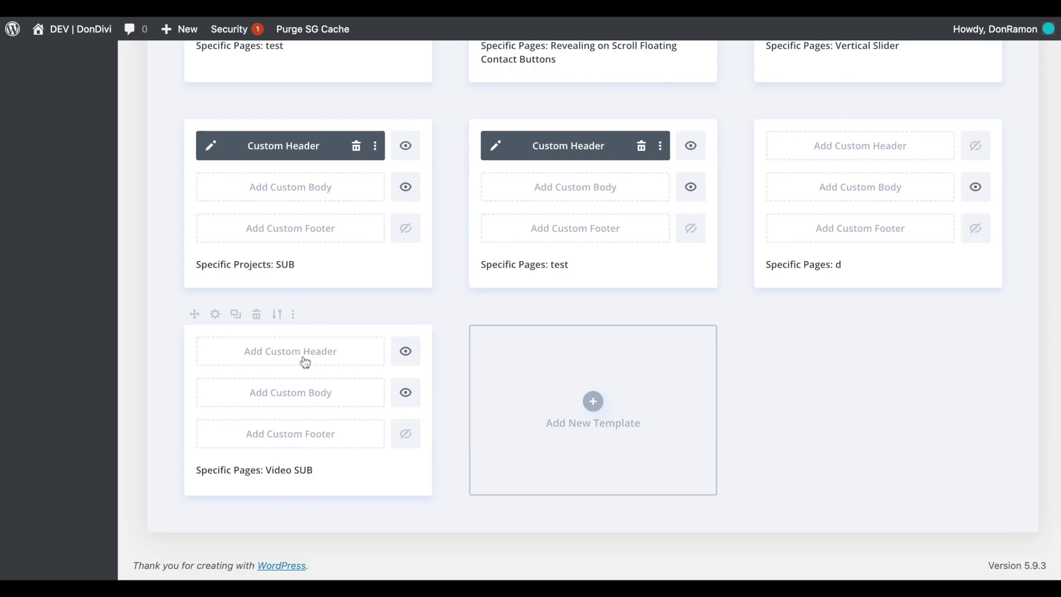
Build a custom header for the Video SUB template and insert a DiviMenus Flex module in a single-column row
left_click(280, 352)
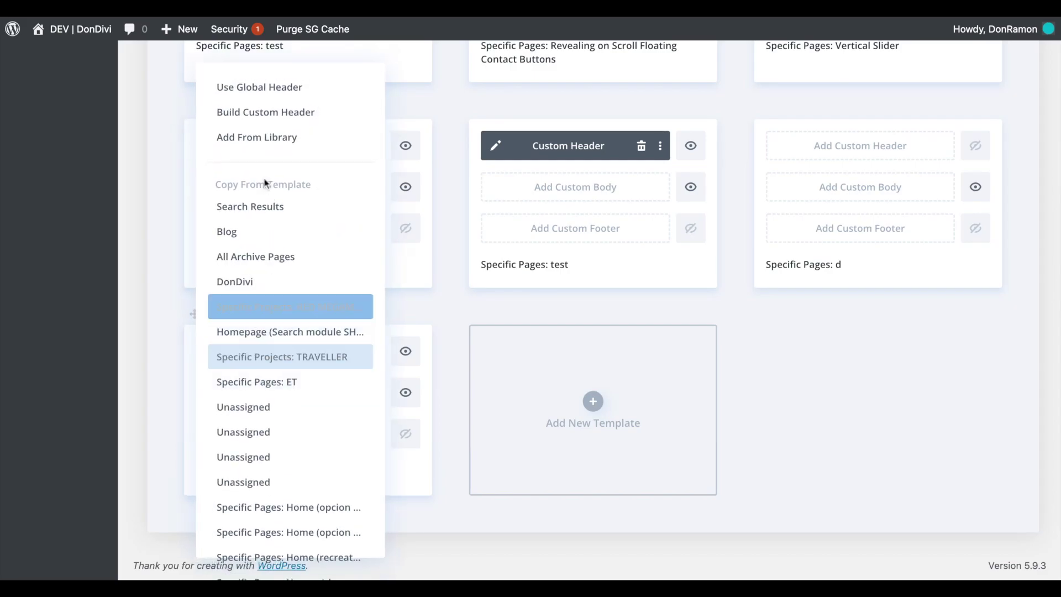
left_click(283, 114)
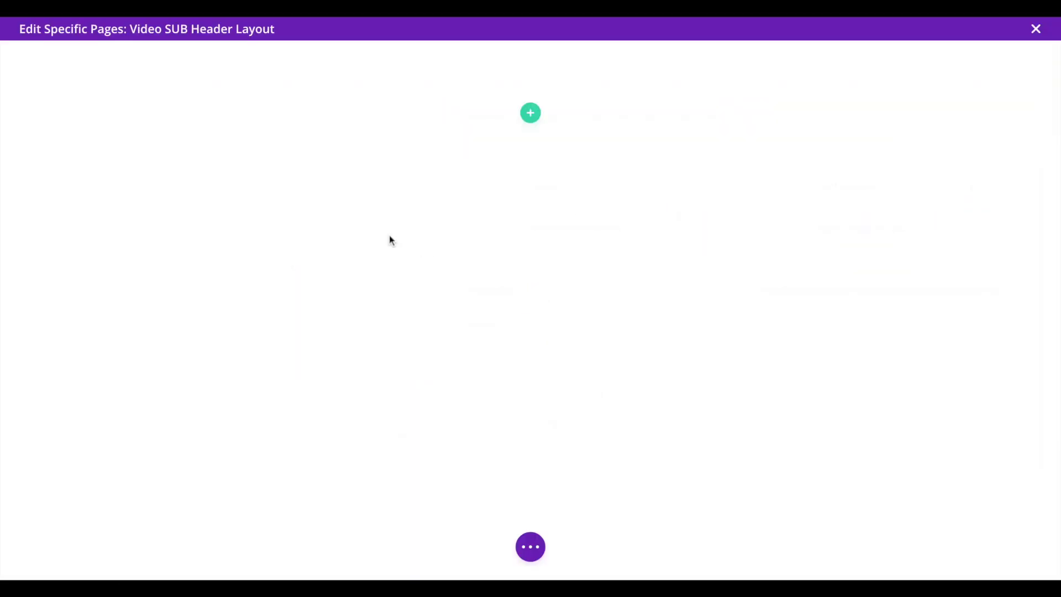
left_click(530, 113)
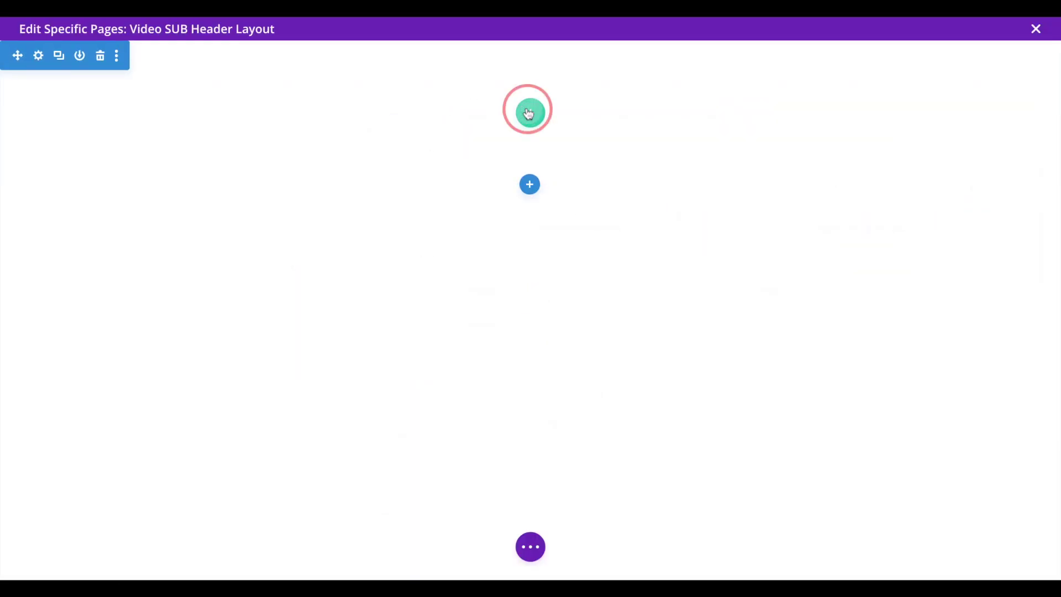
left_click(443, 231)
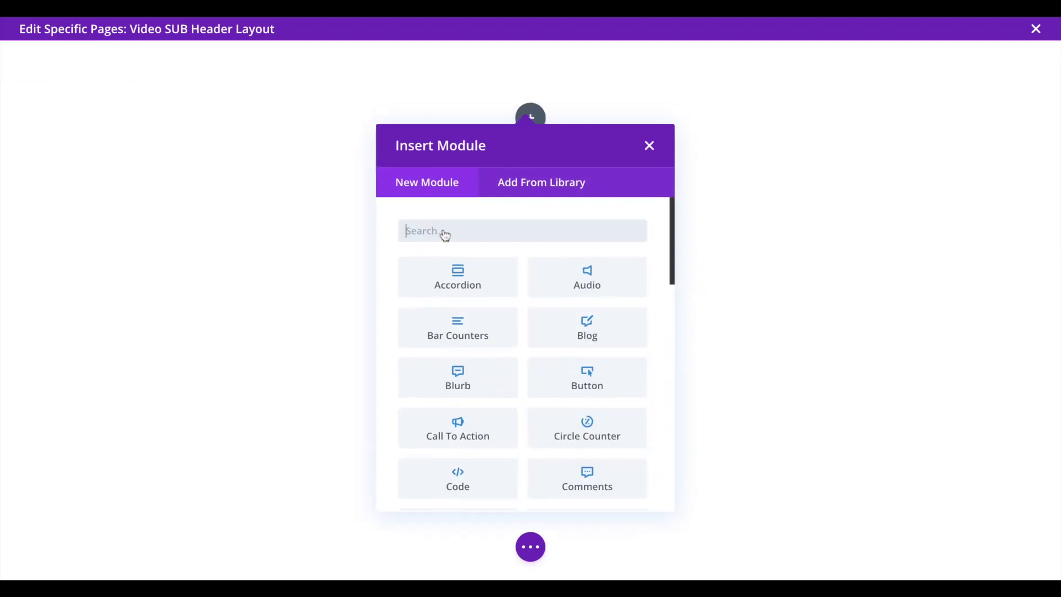
left_click(424, 228)
type("divim")
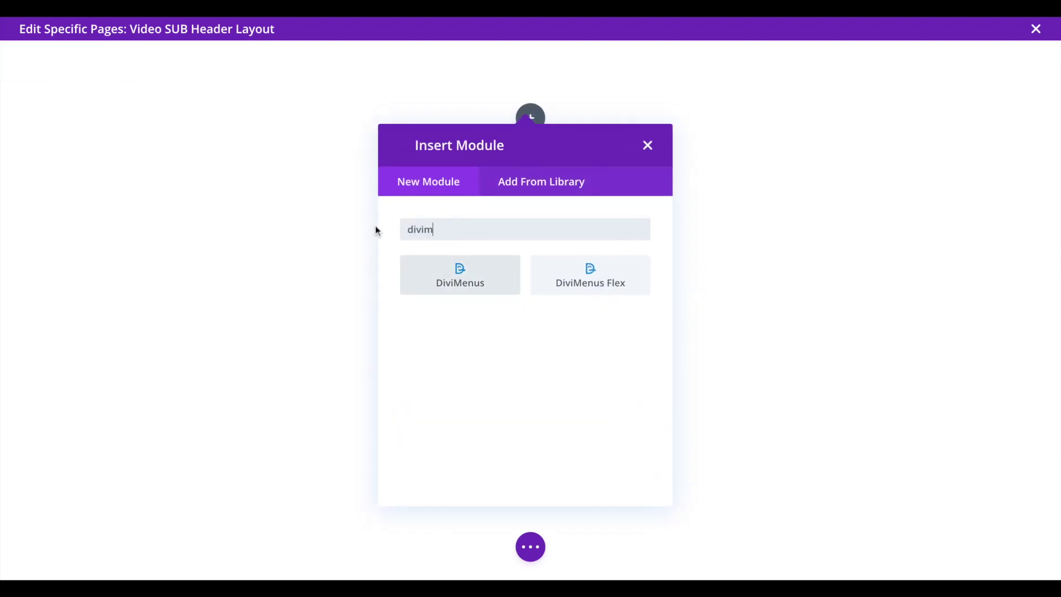
left_click(566, 270)
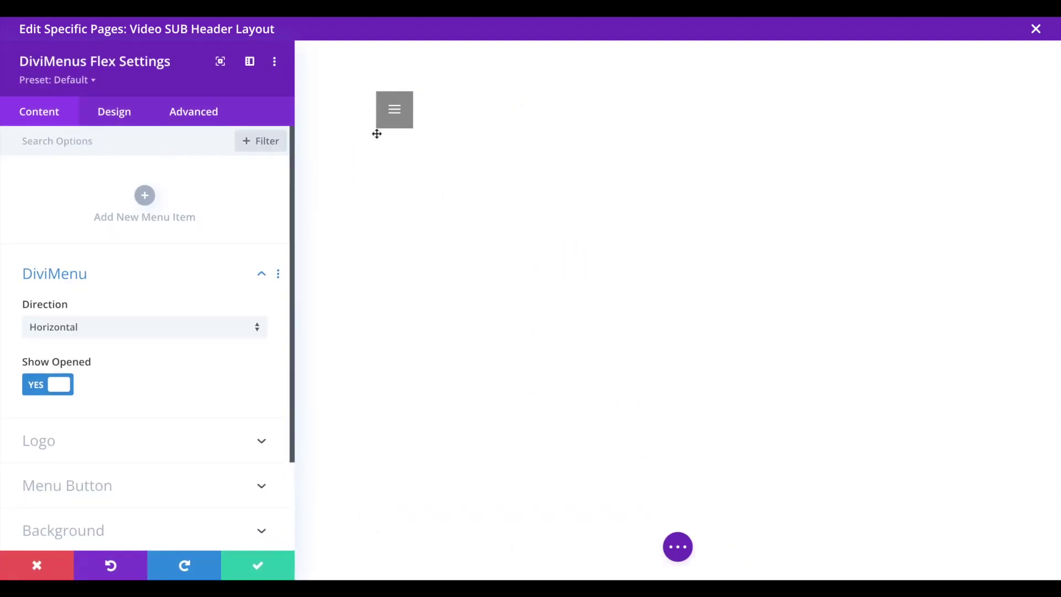
Add a new menu item to the DiviMenus Flex module and title it Home
left_click(144, 195)
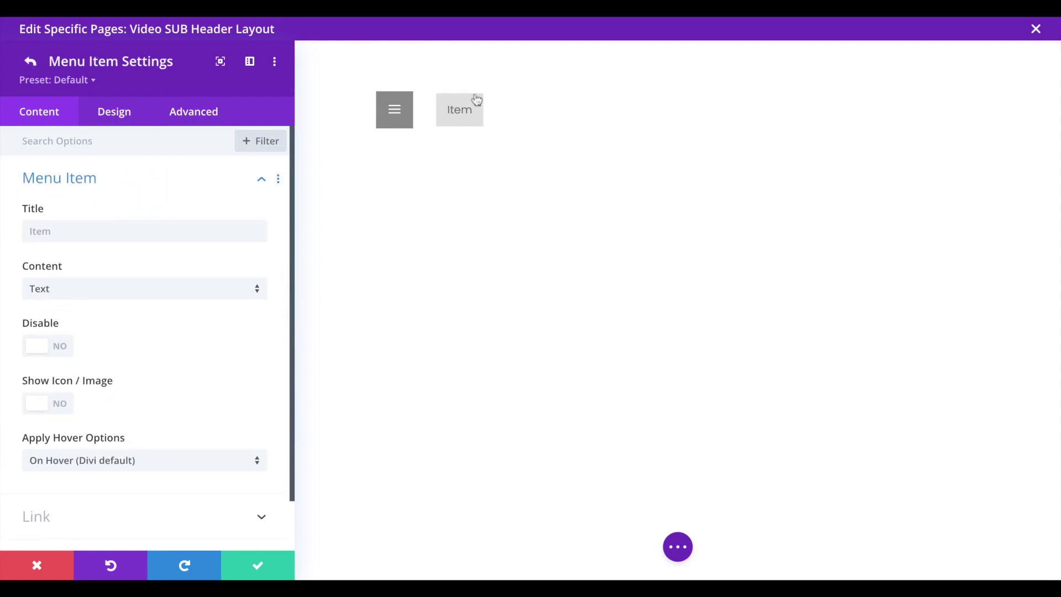
left_click(83, 237)
type("Home")
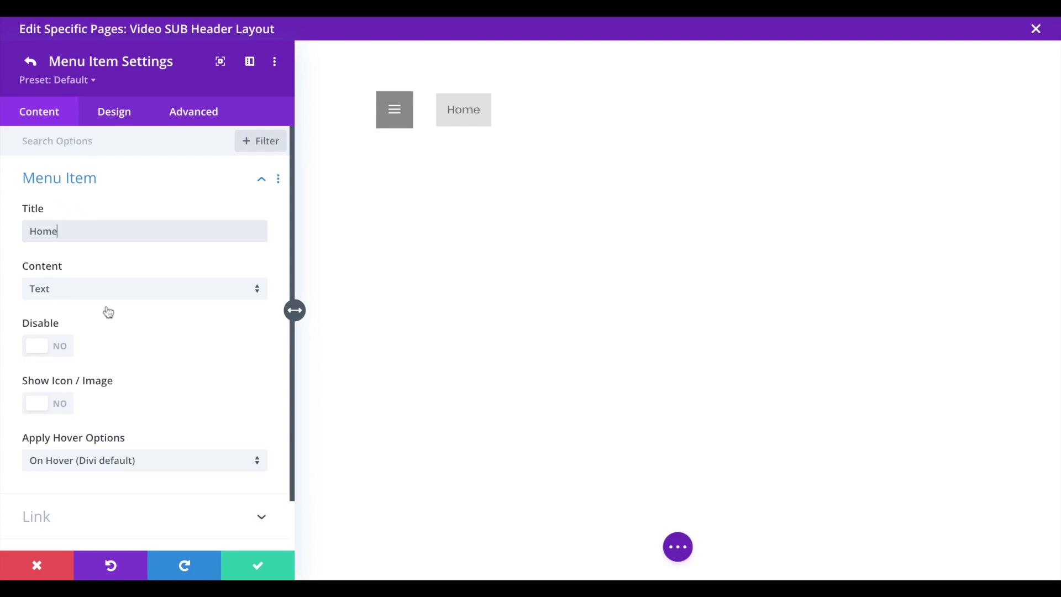
Enable the icon for the Home menu item, search the icons for "boat" and choose the ship icon
left_click(44, 403)
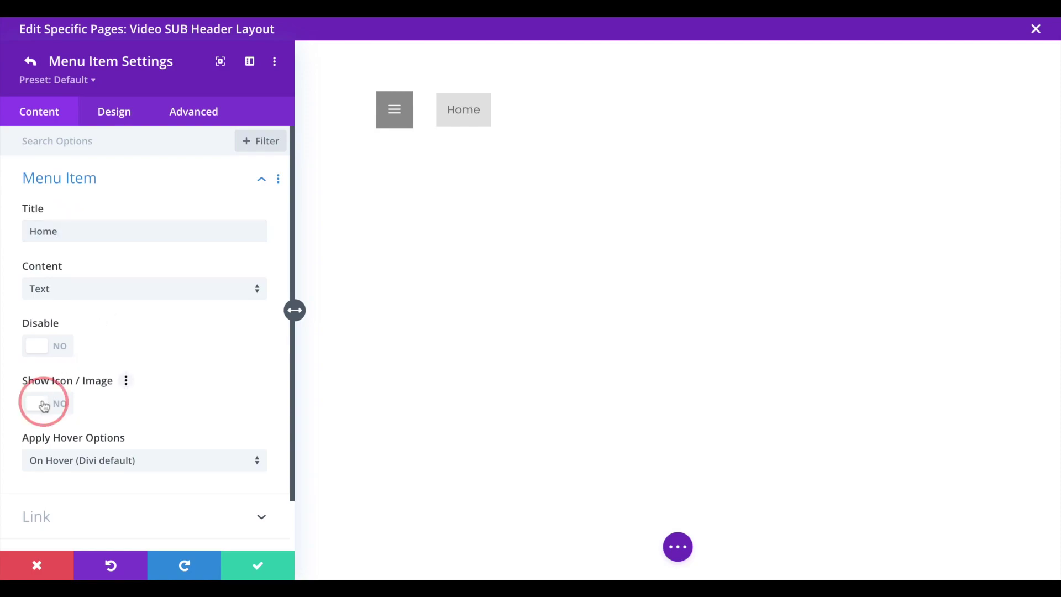
scroll(231, 374, "down", 4)
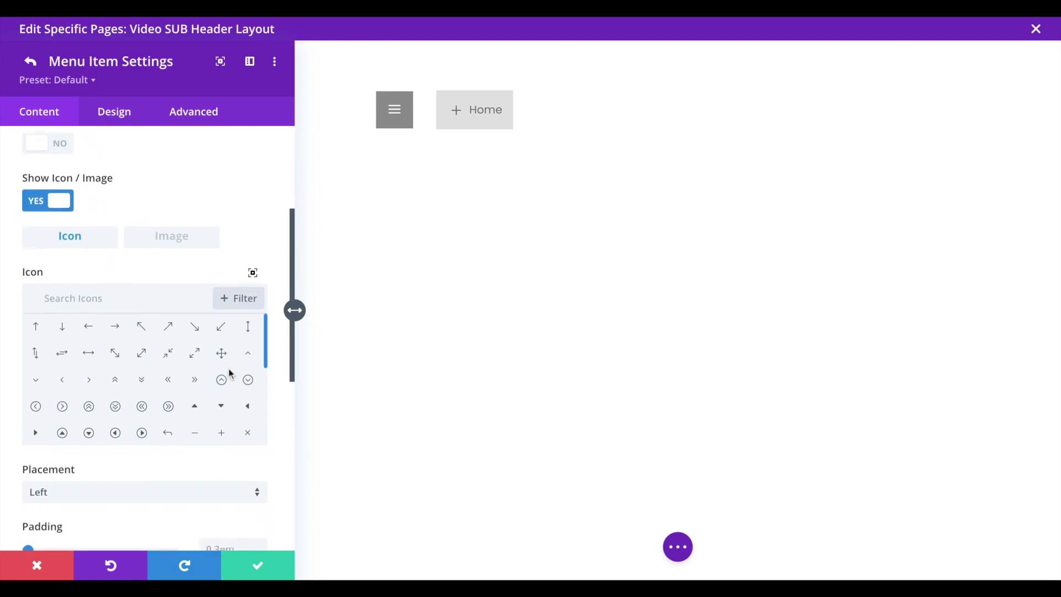
left_click(66, 293)
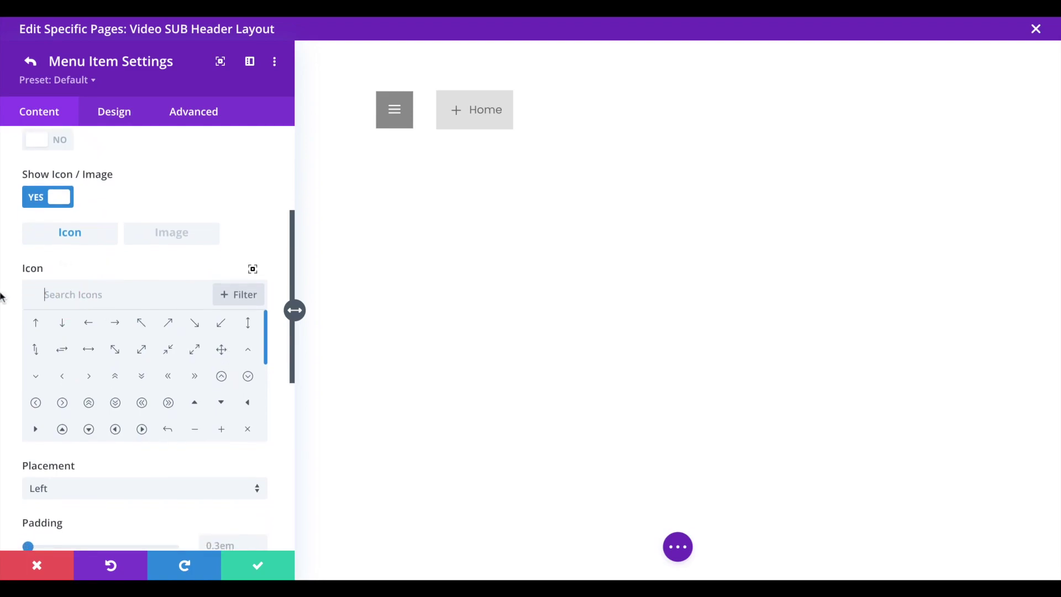
type("boat")
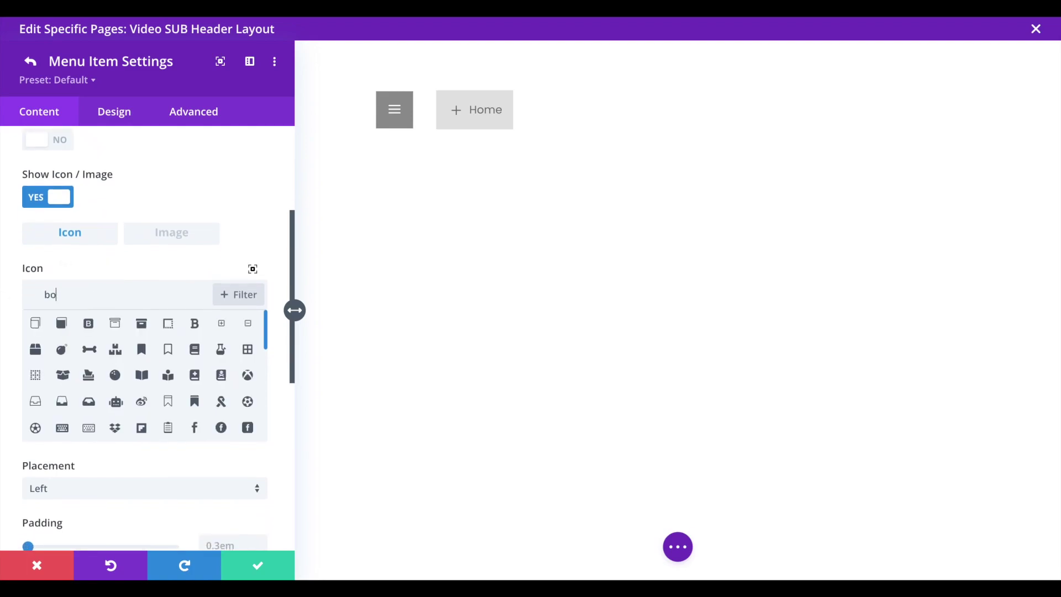
left_click(36, 324)
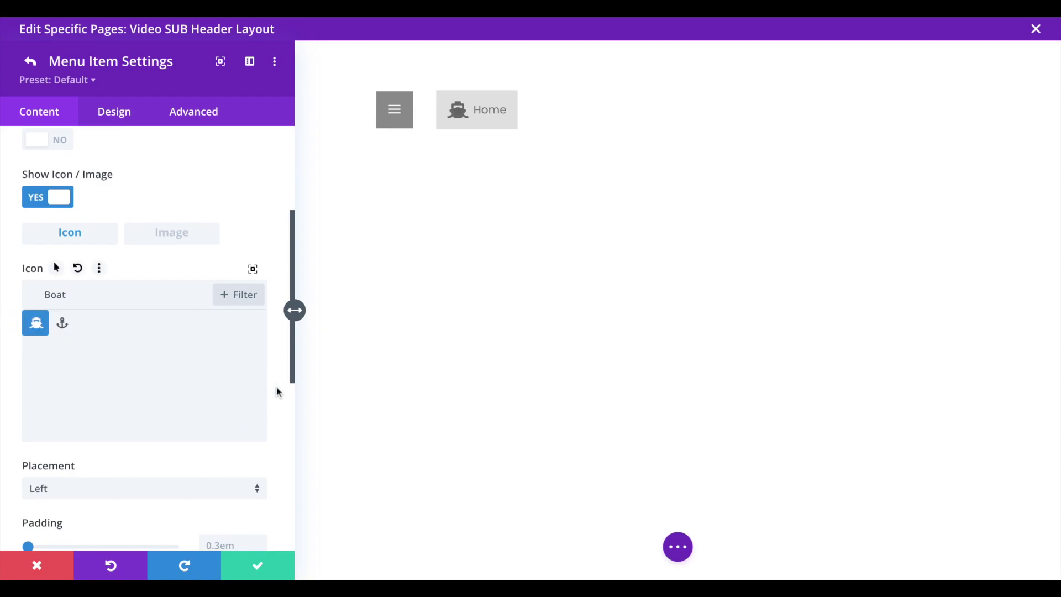
scroll(277, 391, "down", 5)
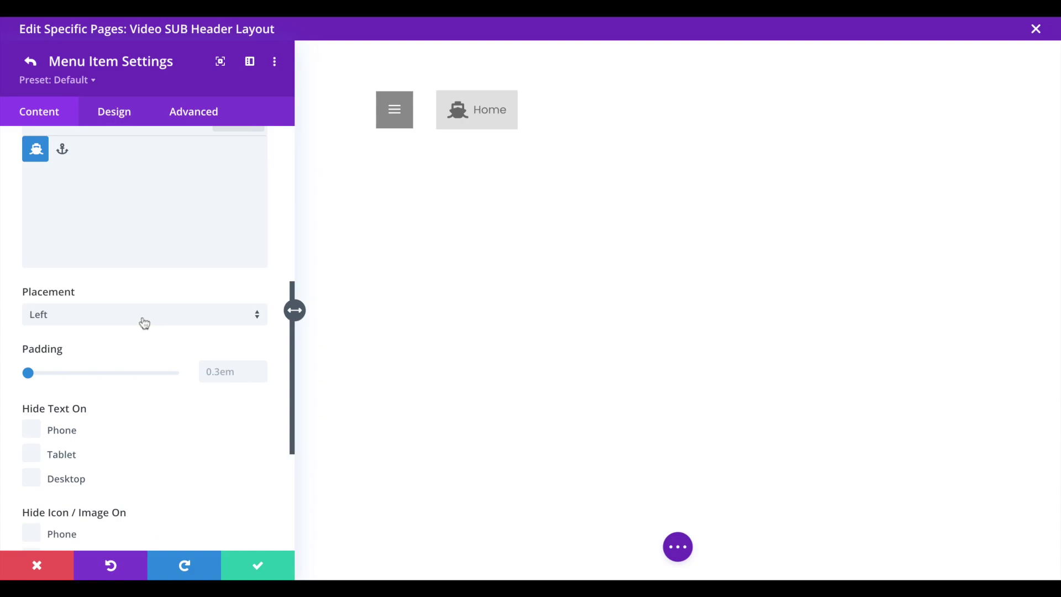
Place the Home item's icon at the top of its text and set the icon padding to 0.5em
left_click(145, 323)
left_click(143, 322)
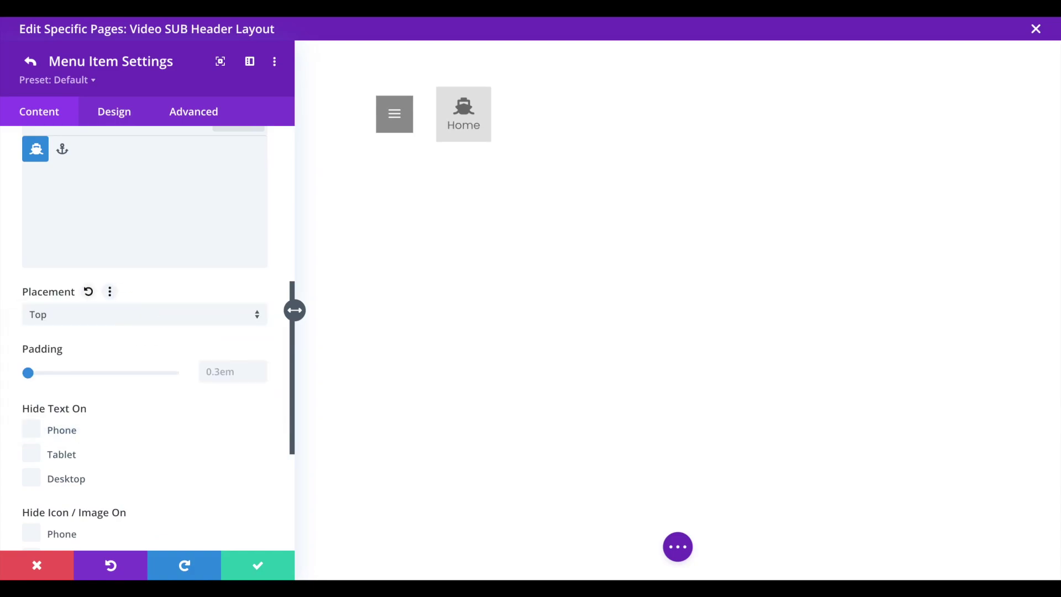
left_click(260, 369)
left_click(261, 368)
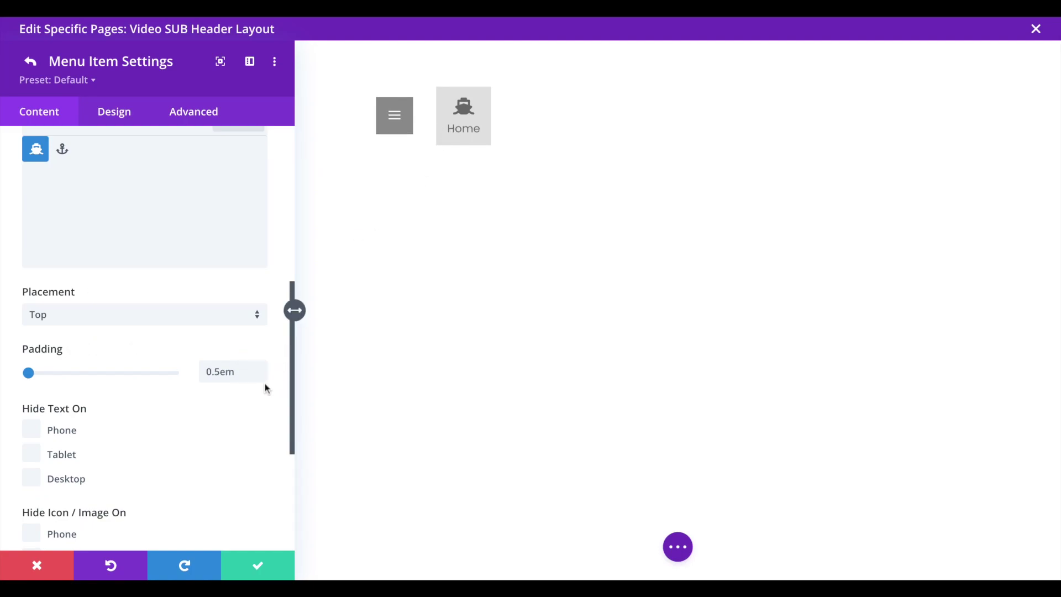
Hide the Home item's icon on Tablet and Phone, previewing both device views before returning to the desktop view
scroll(266, 387, "down", 2)
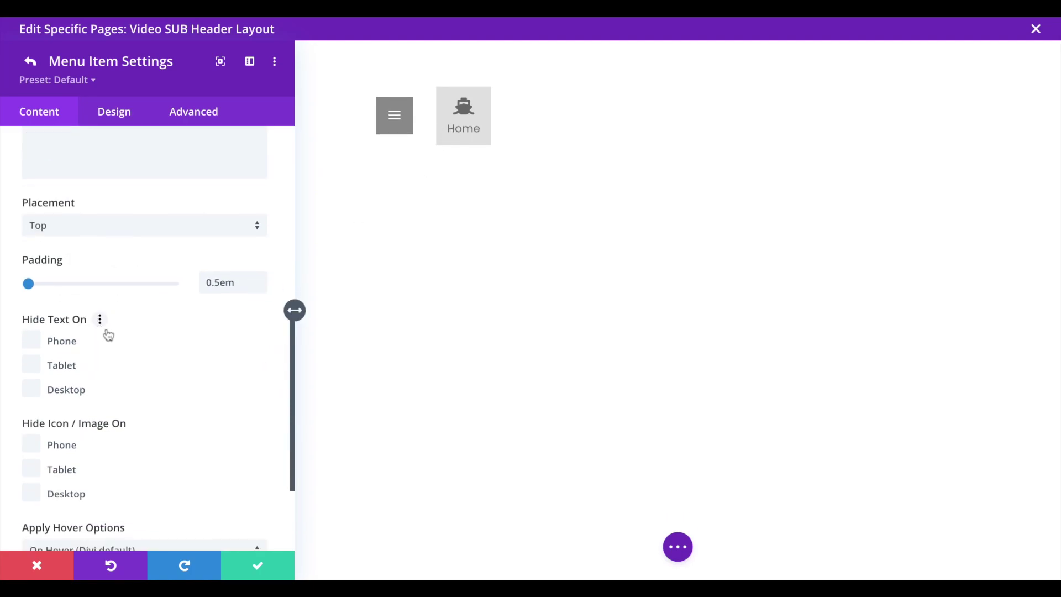
scroll(94, 348, "down", 1)
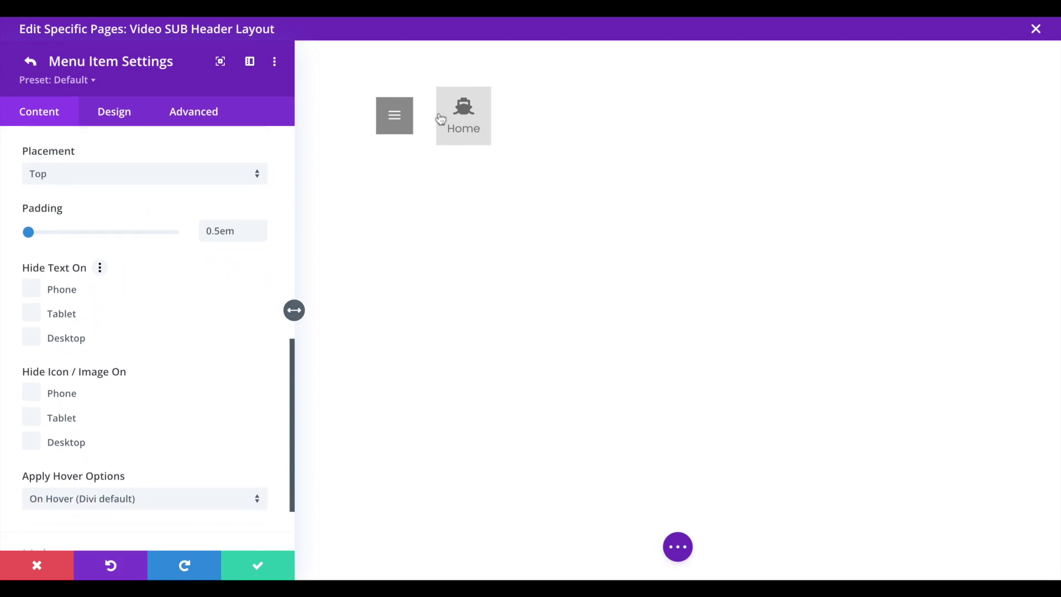
left_click(677, 547)
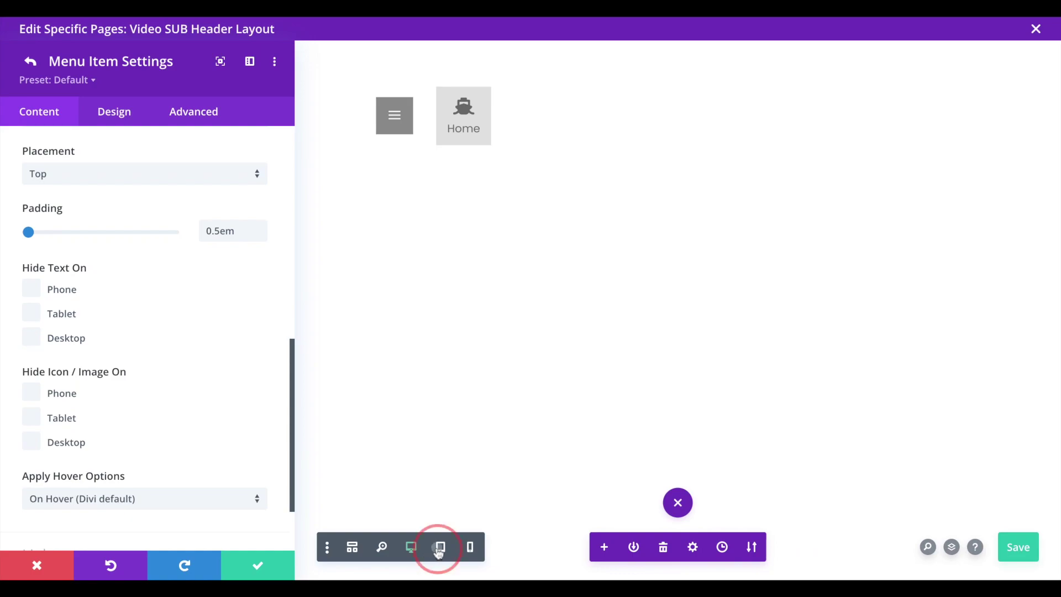
left_click(439, 548)
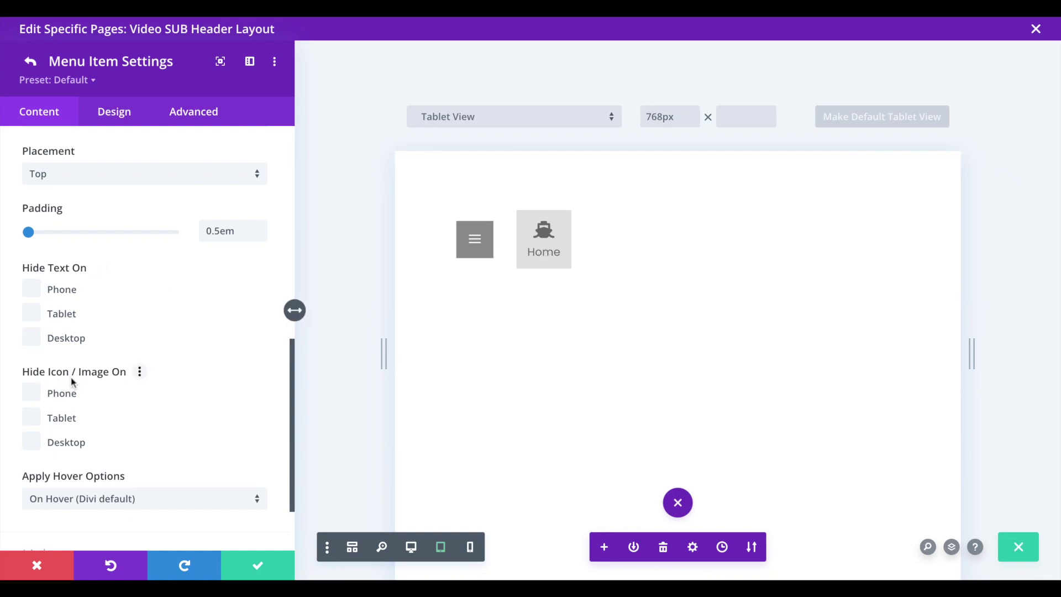
left_click(70, 422)
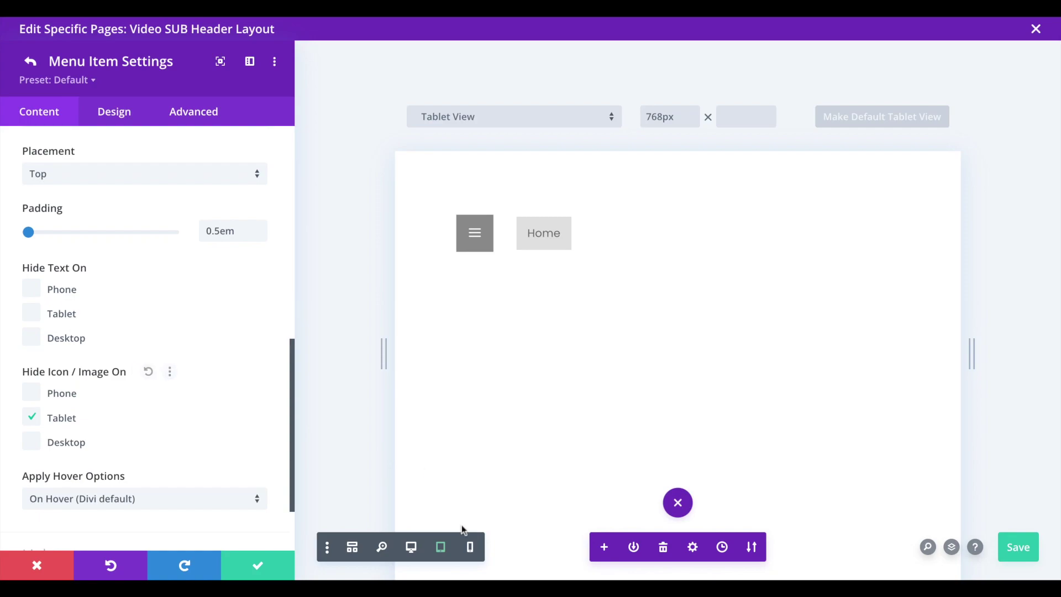
left_click(470, 547)
left_click(63, 397)
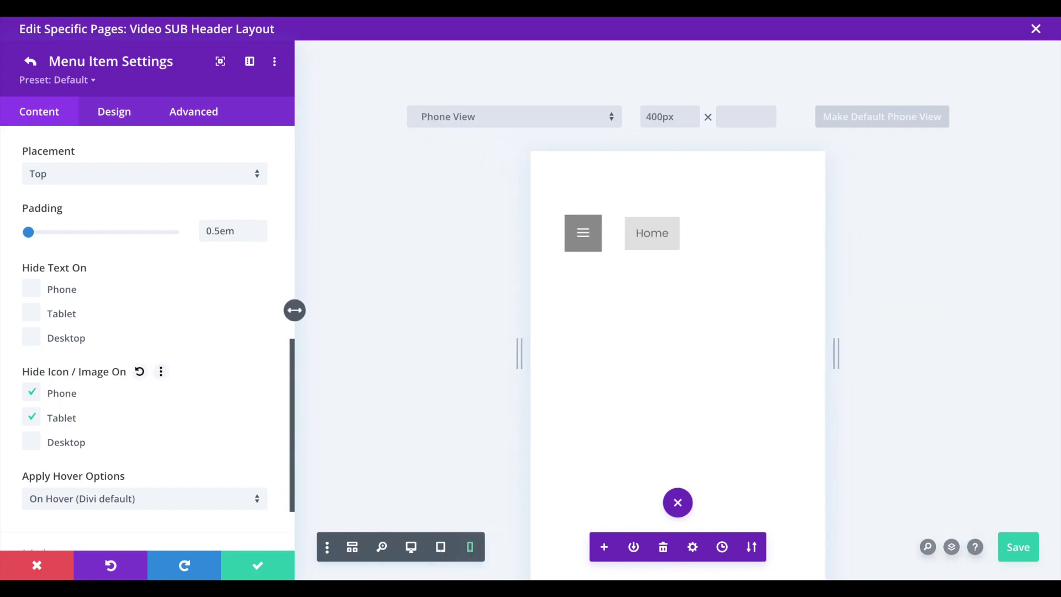
left_click(411, 547)
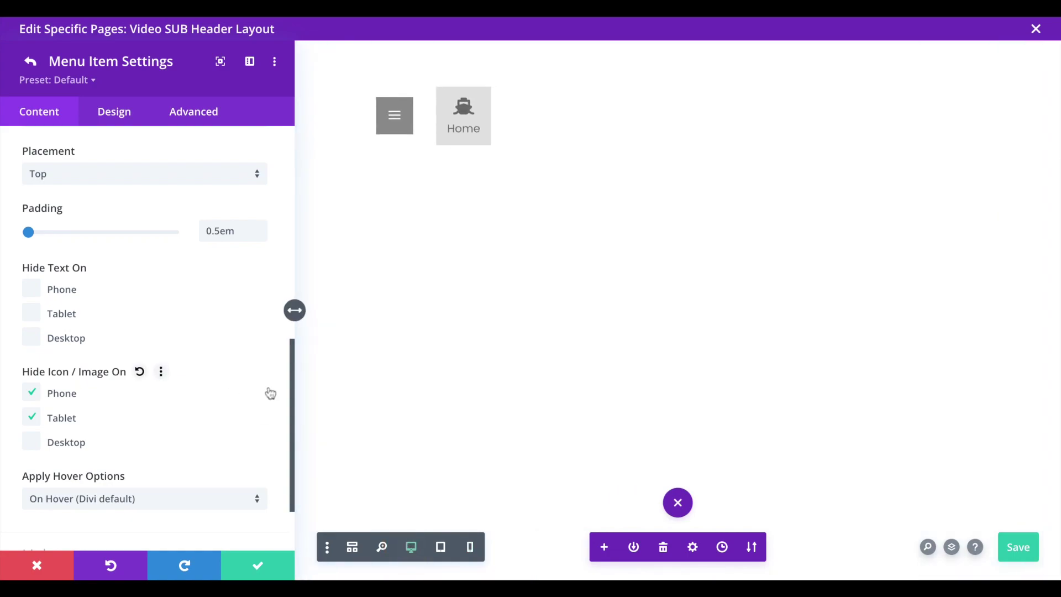
Style the Home item's text with the near-black purple saved color, Bold weight and a 16px size
scroll(270, 394, "down", 3)
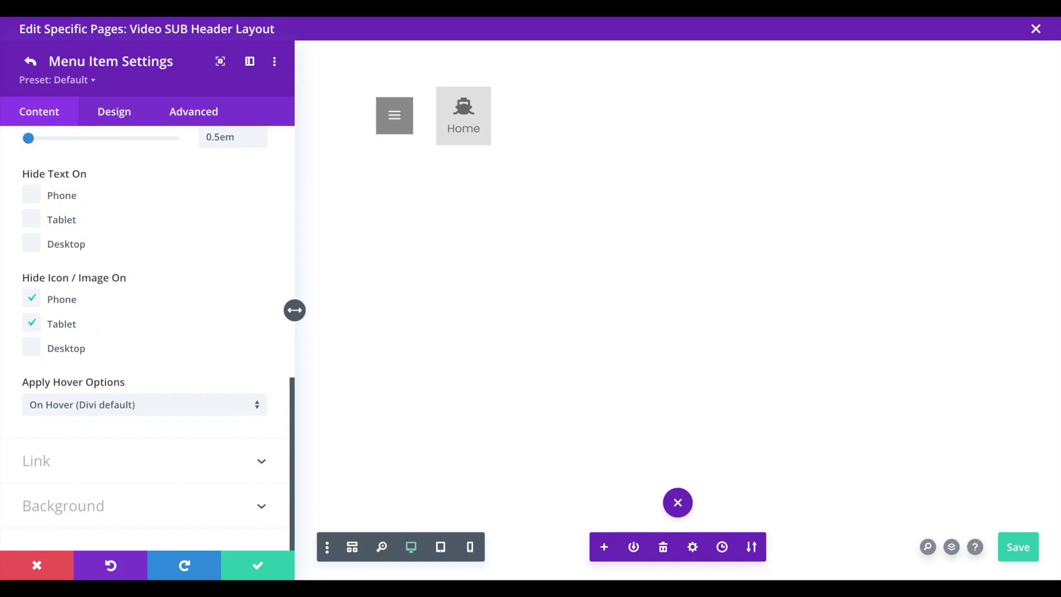
scroll(270, 393, "up", 15)
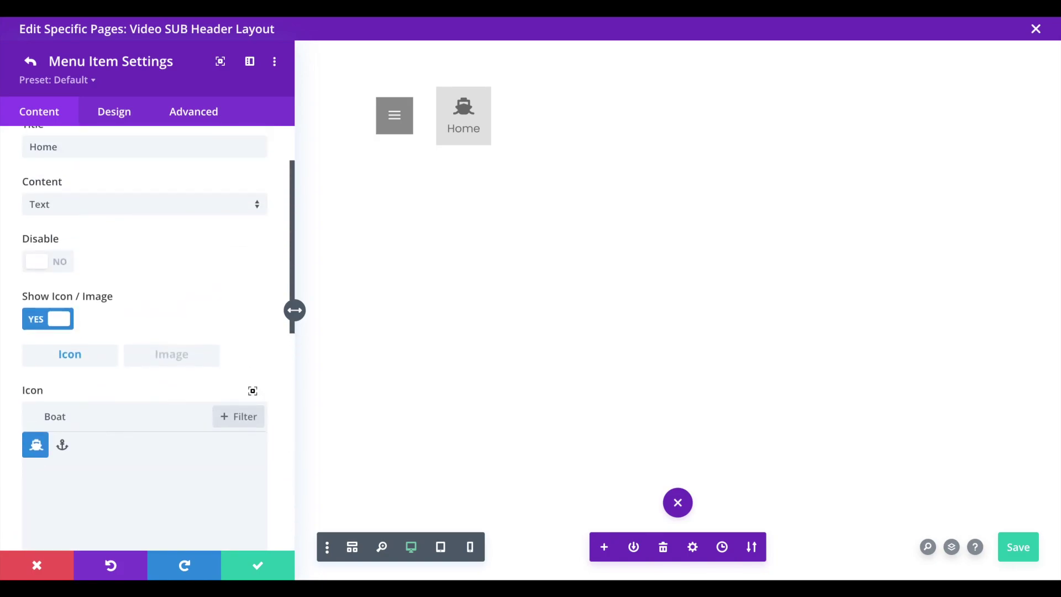
left_click(127, 118)
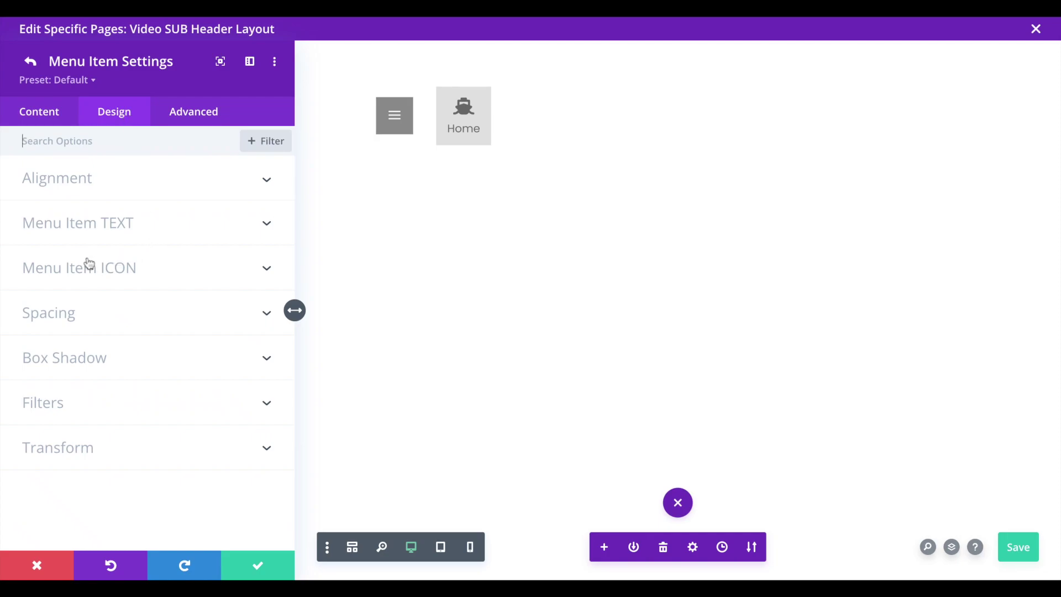
left_click(105, 231)
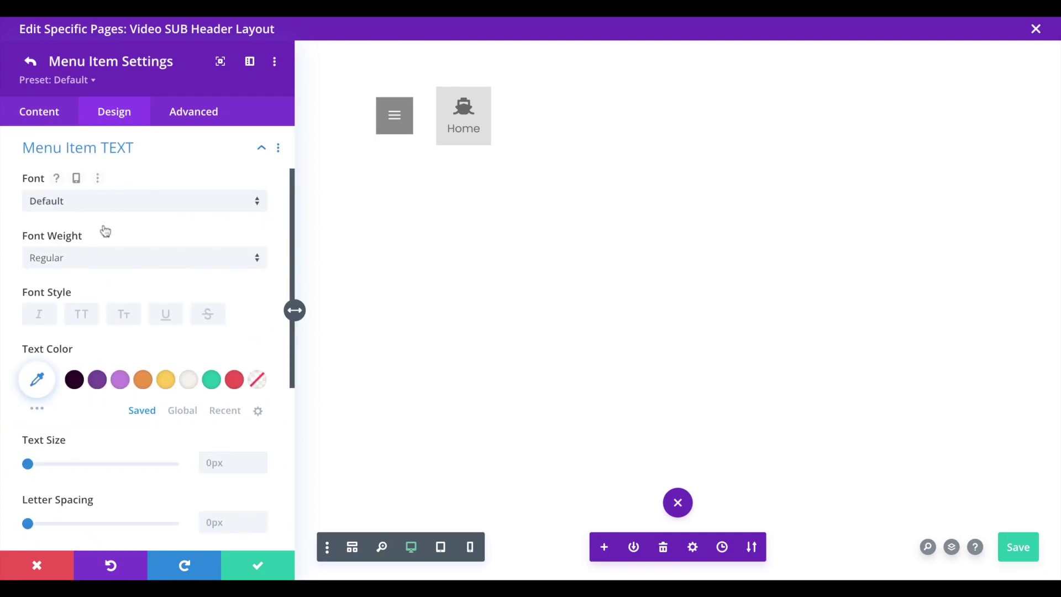
left_click(75, 380)
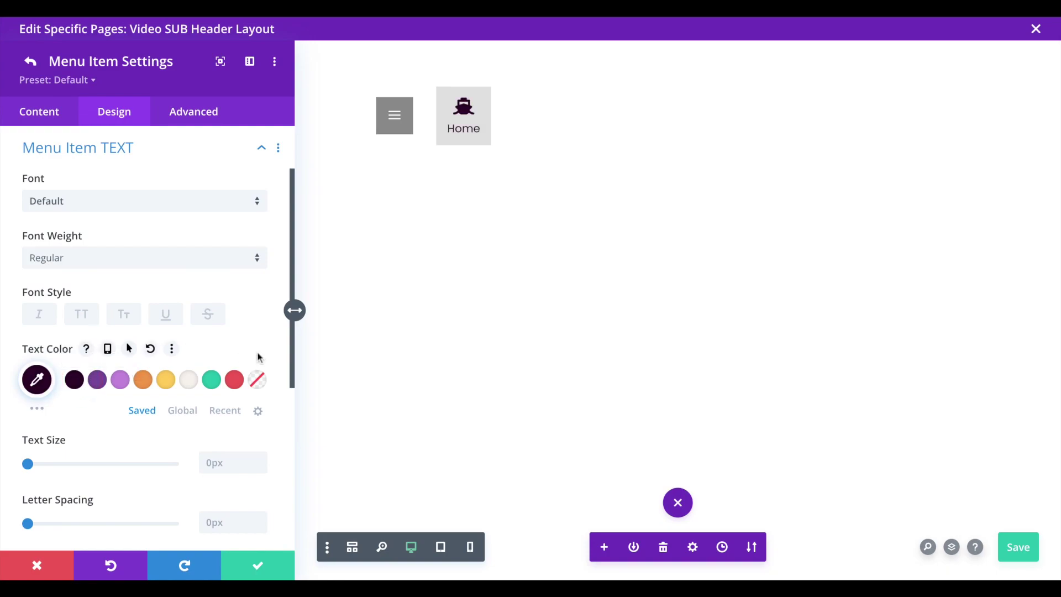
left_click(149, 257)
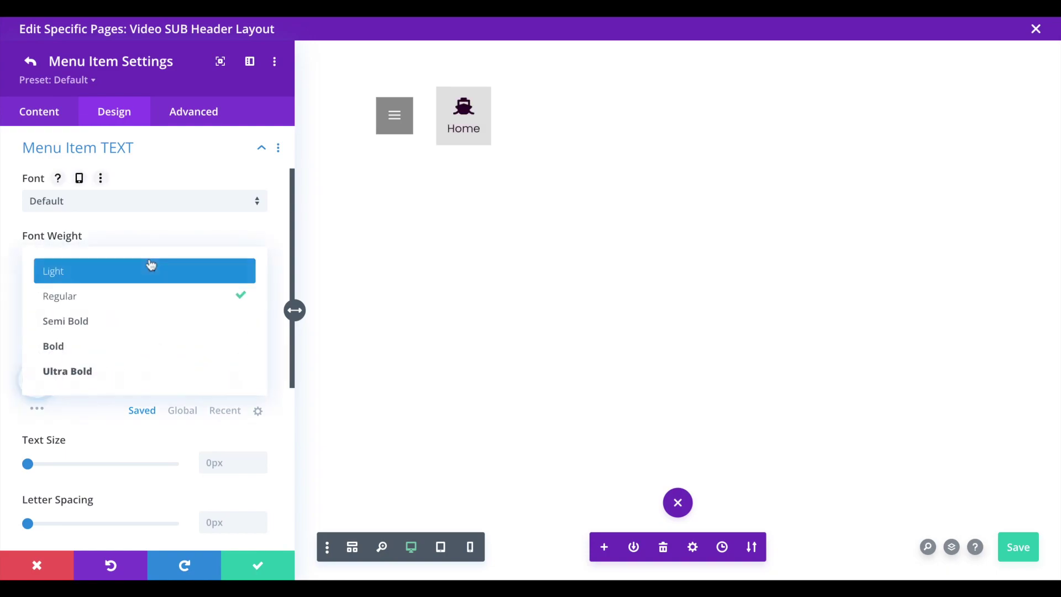
left_click(120, 354)
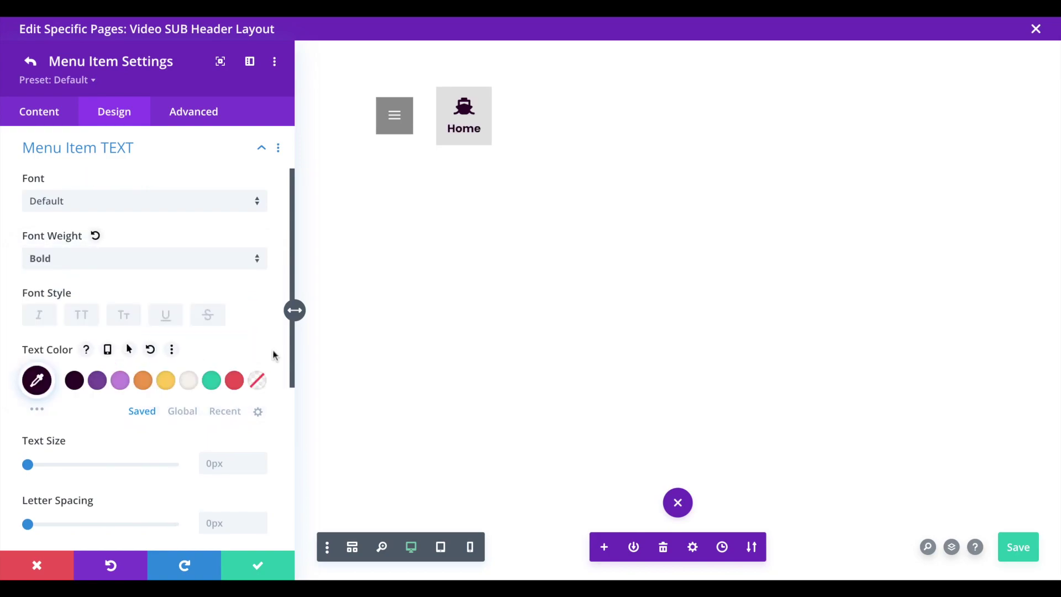
scroll(260, 370, "down", 1)
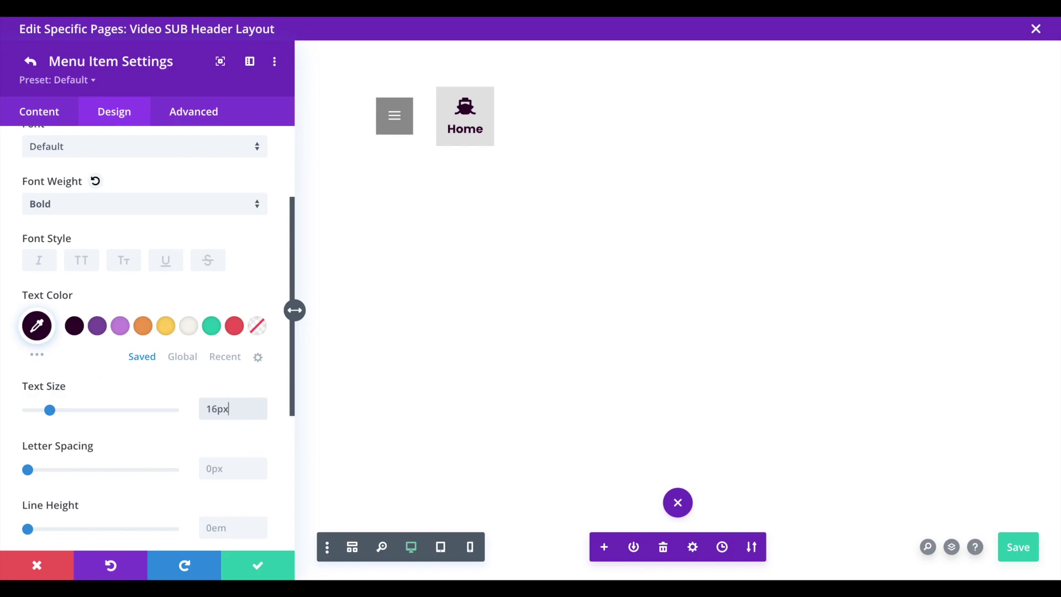
scroll(154, 331, "down", 5)
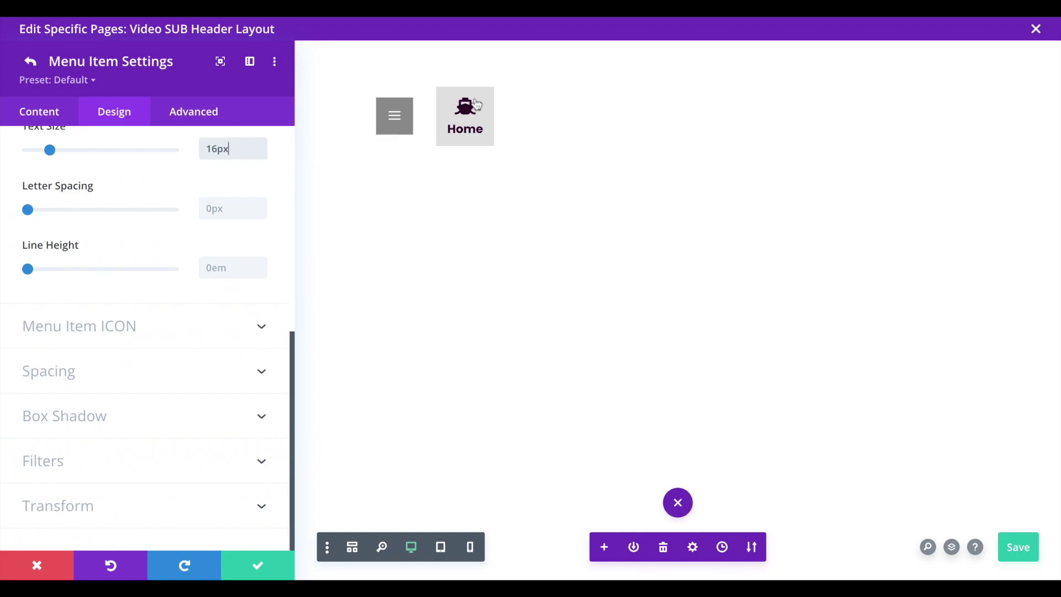
Enable hover options for the Home item's icon color and set the default color to #a9d2fe
left_click(147, 334)
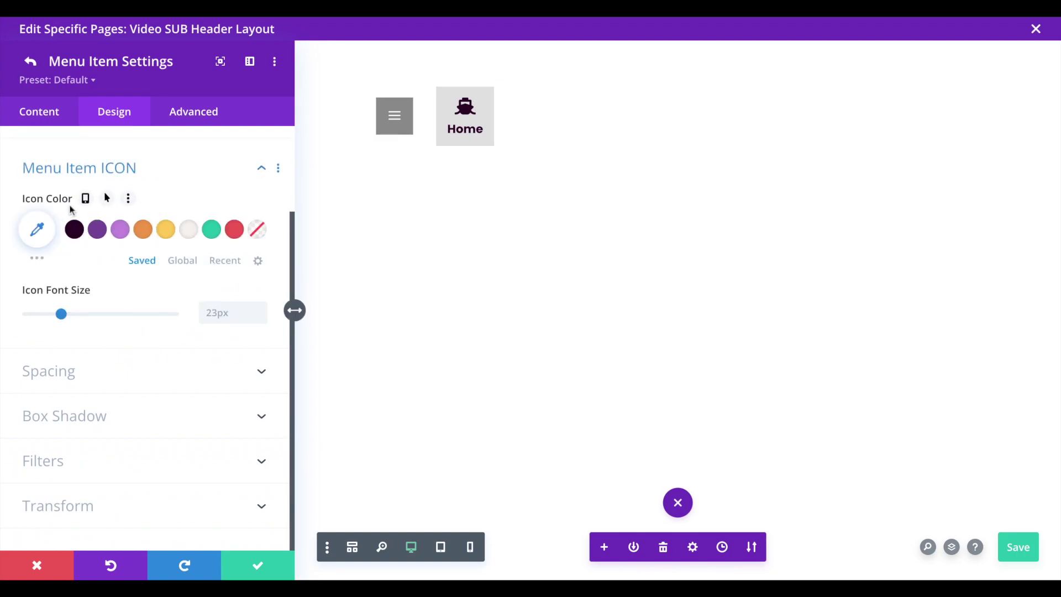
left_click(107, 200)
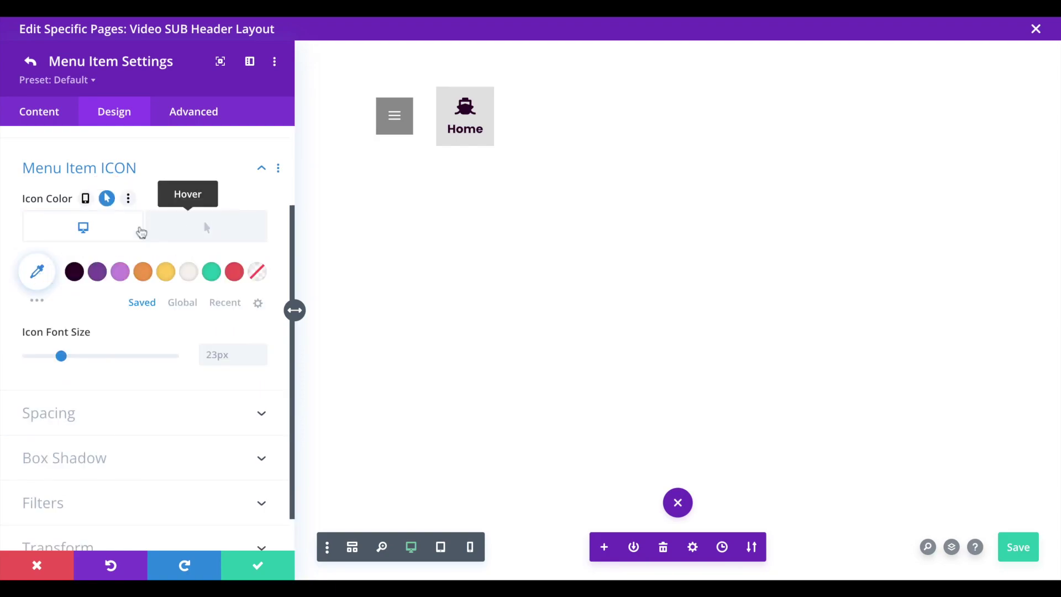
left_click(40, 270)
left_click(43, 271)
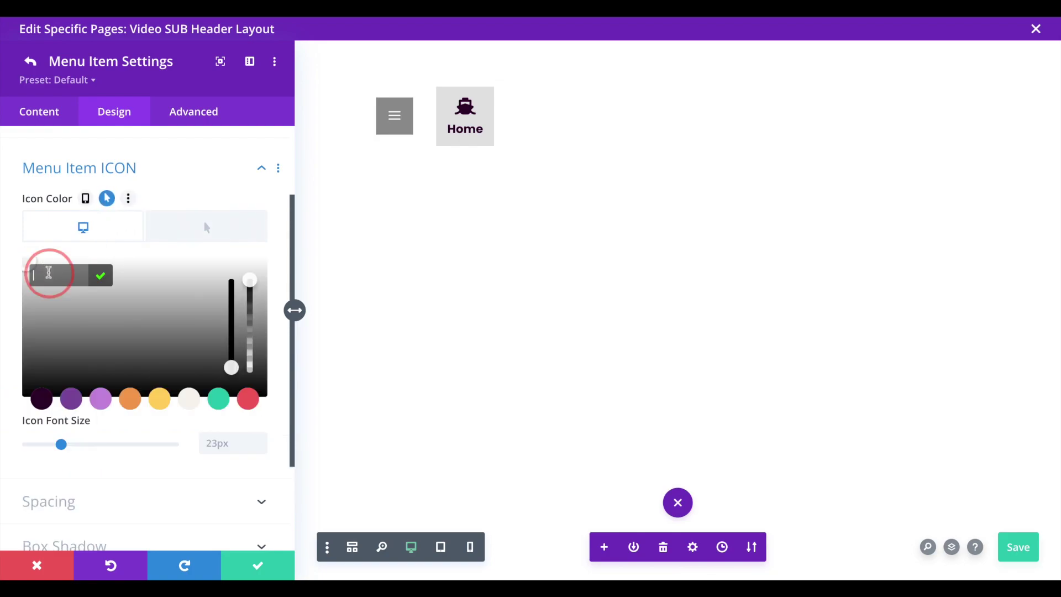
type("a9d2fe")
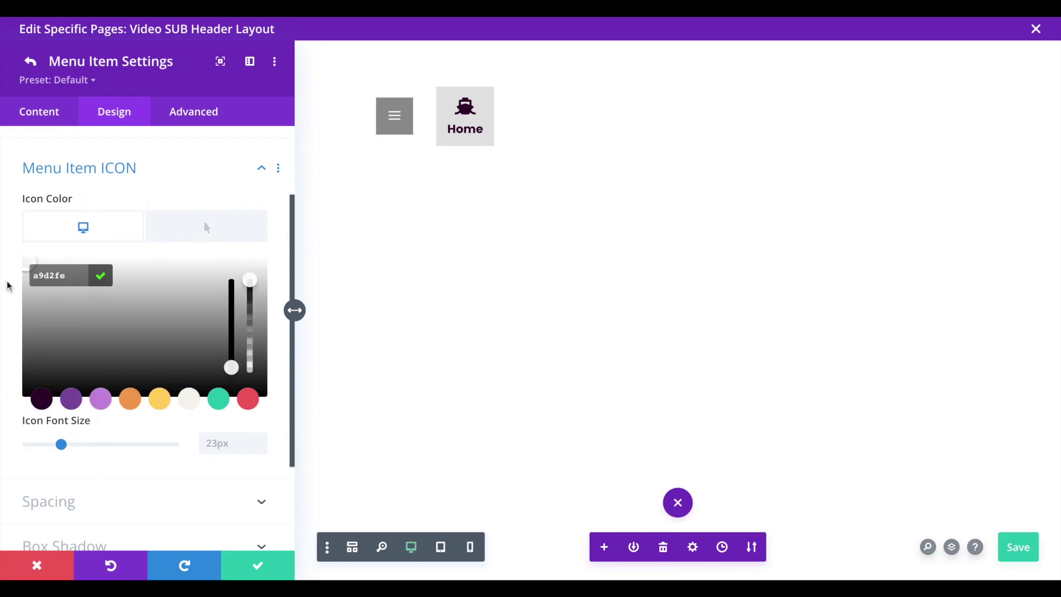
left_click(6, 286)
Set the Home icon's hover color to #f75a91 and compare it with the default state
left_click(206, 225)
left_click(37, 271)
left_click(63, 276)
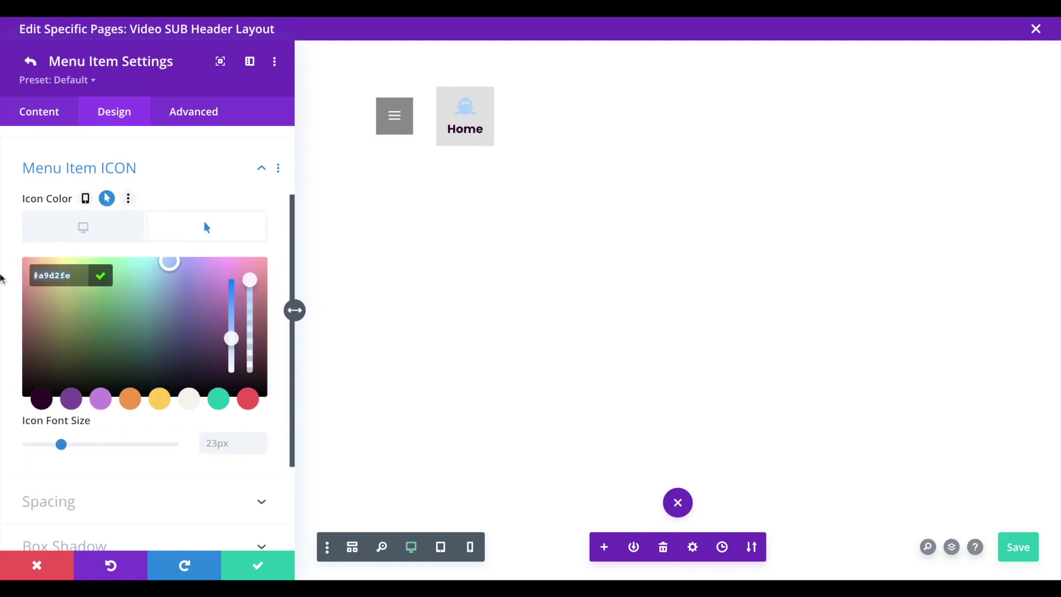
key("ctrl+a")
type("f75a91")
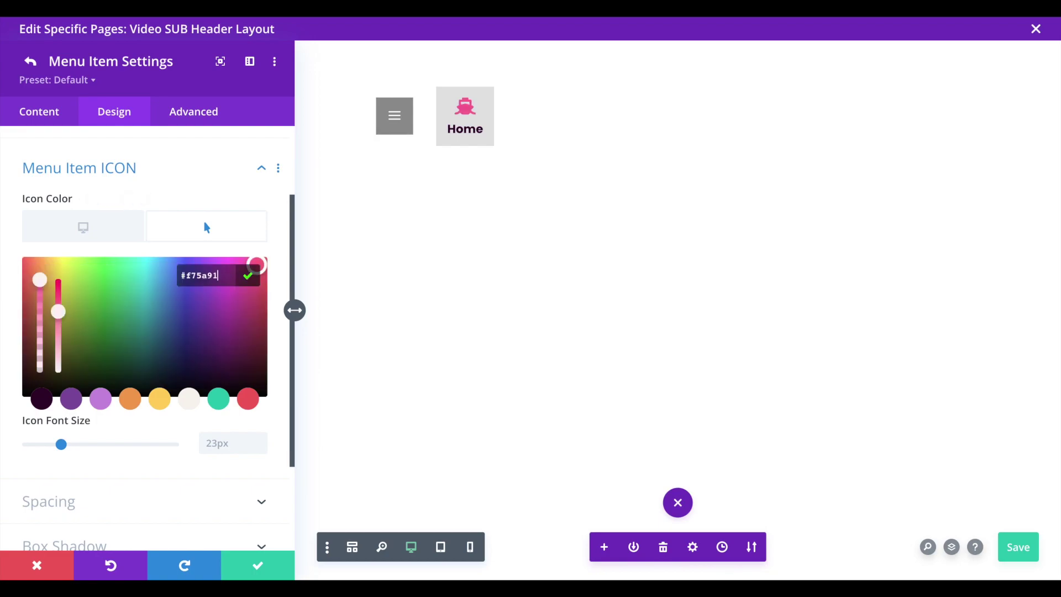
left_click(83, 225)
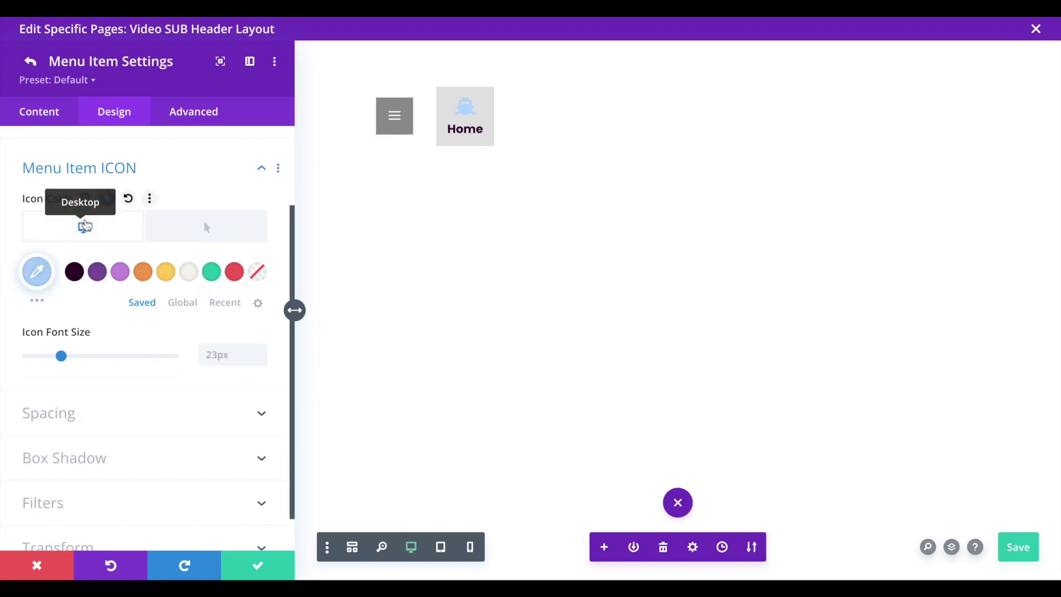
left_click(200, 227)
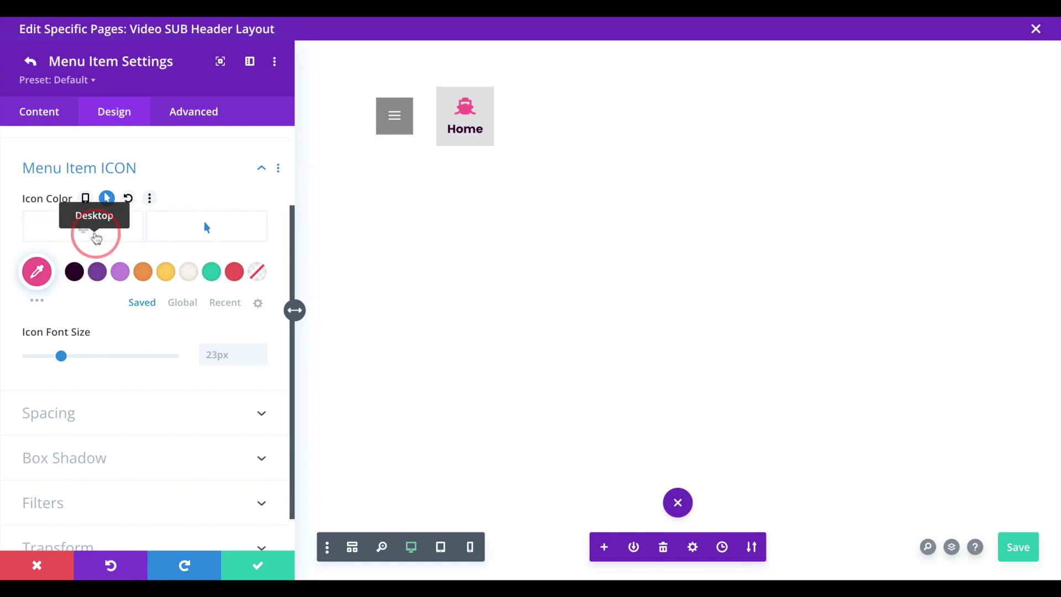
left_click(96, 238)
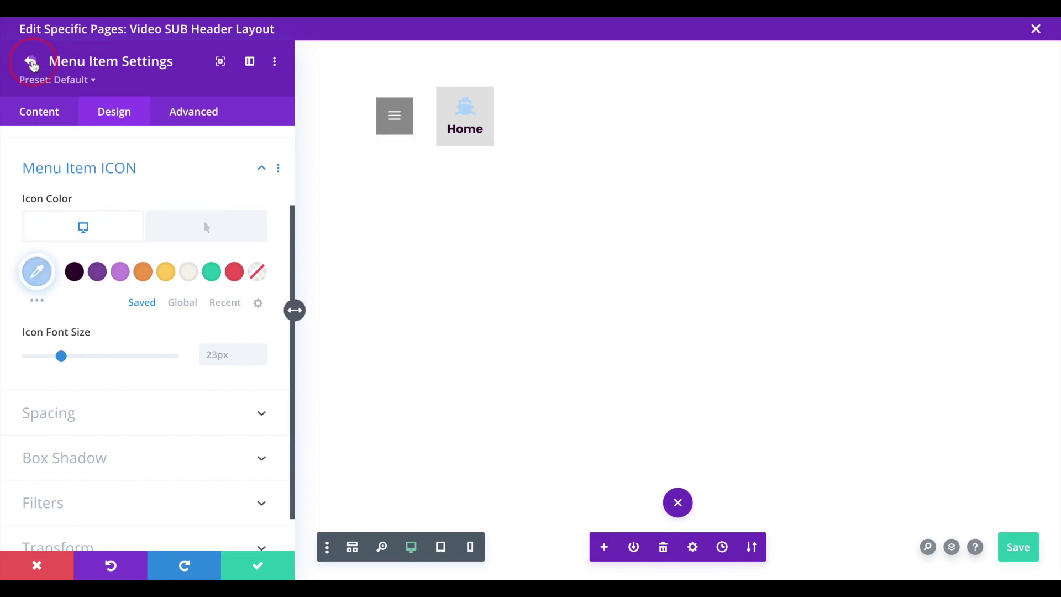
Return to the DiviMenus Flex settings and make the background color of the menu items transparent
left_click(30, 63)
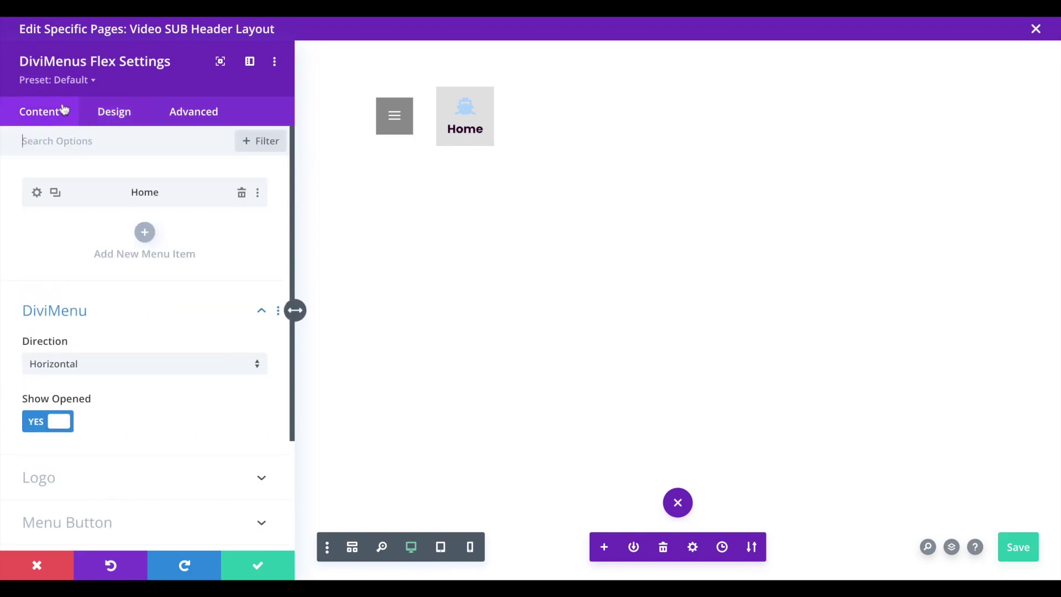
left_click(119, 113)
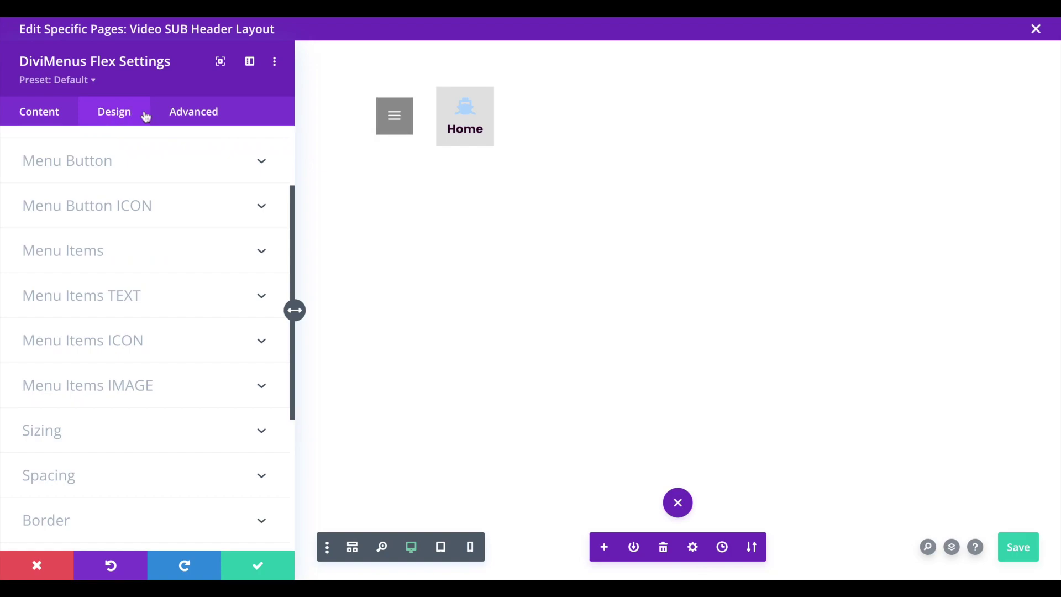
left_click(138, 252)
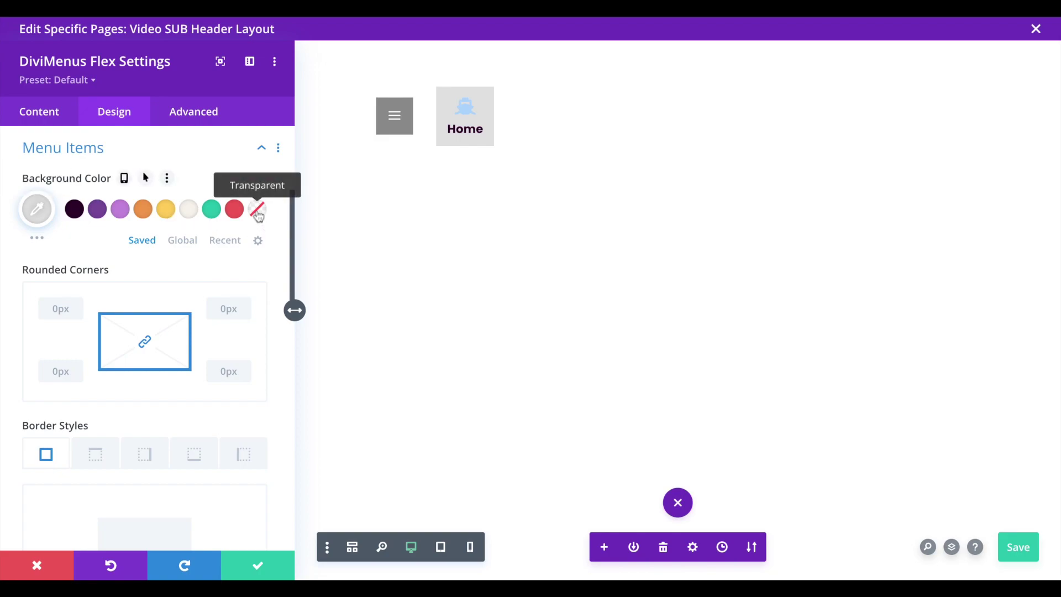
left_click(257, 209)
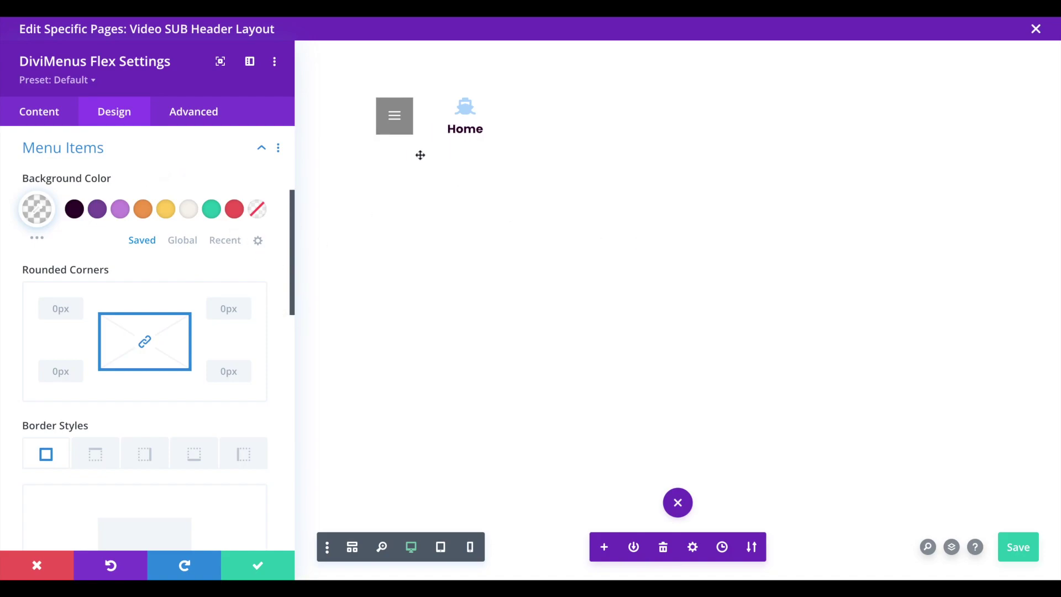
scroll(274, 281, "down", 5)
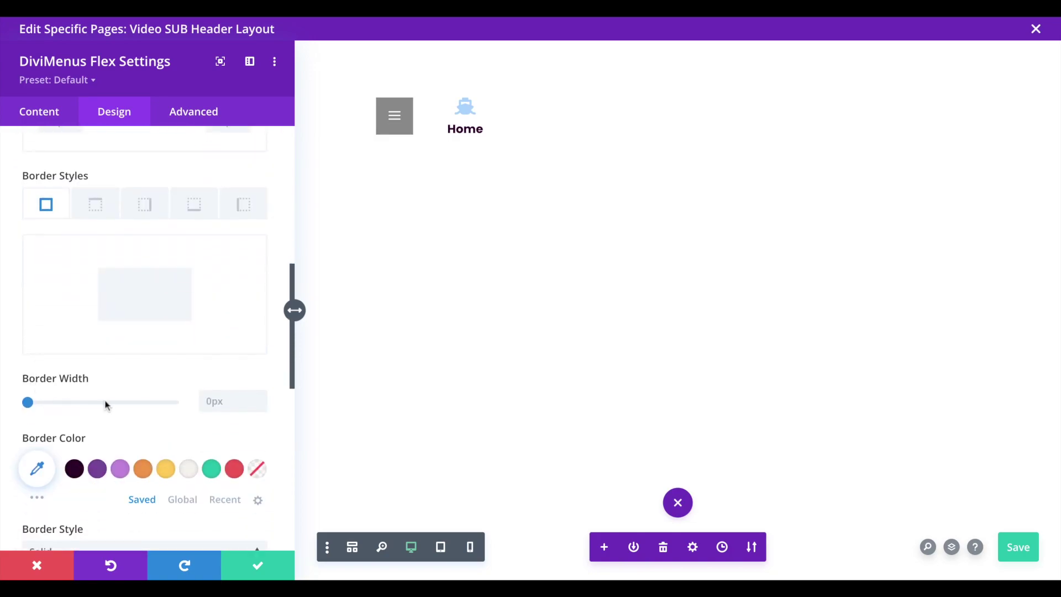
left_click(263, 396)
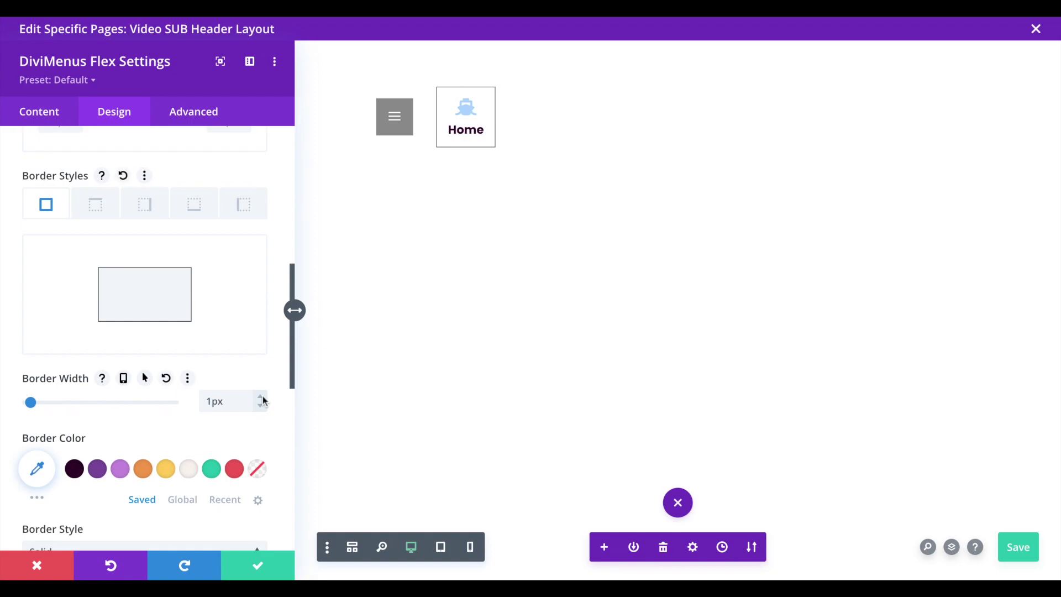
left_click(260, 405)
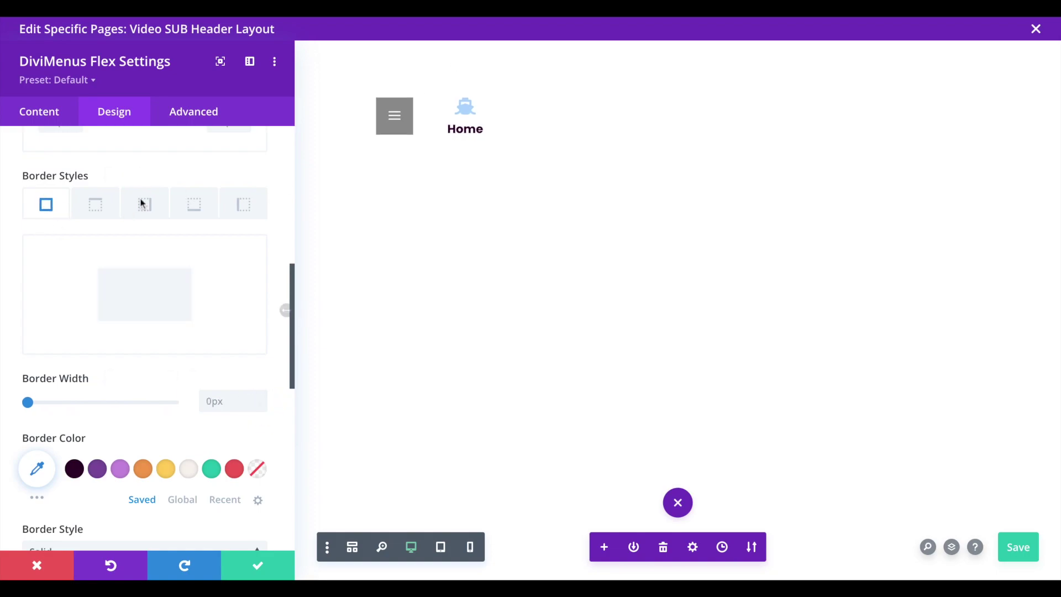
Give the menu items a 2px bottom border in the recently used pink #f75a91
left_click(196, 205)
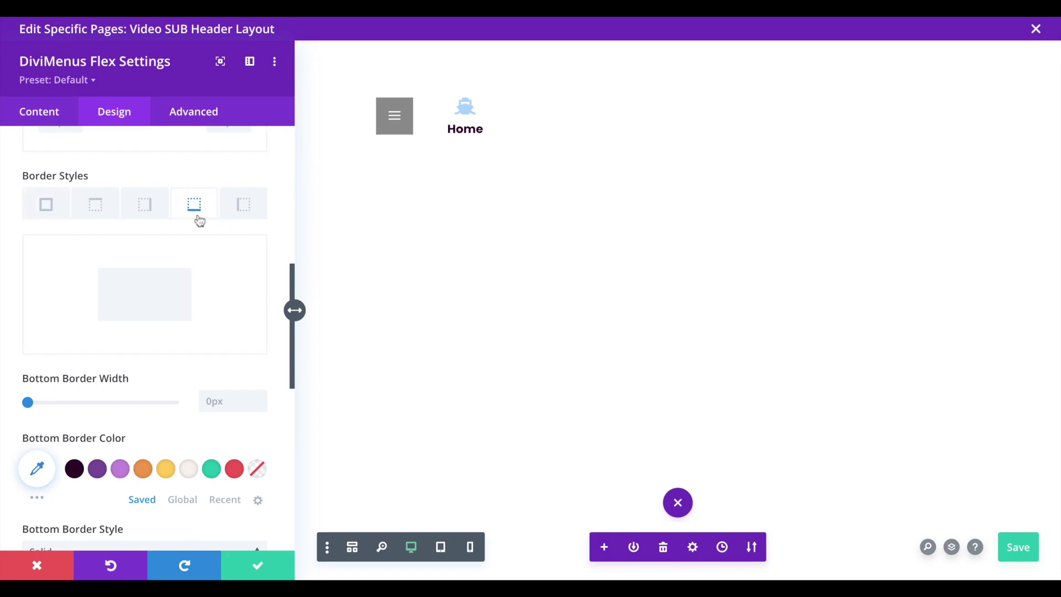
left_click(260, 398)
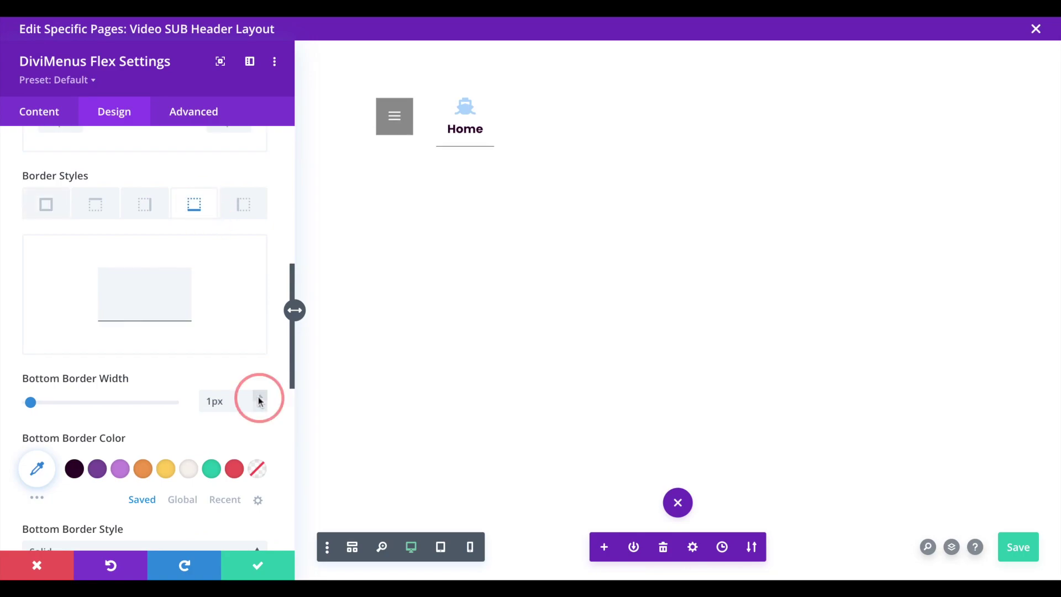
left_click(260, 398)
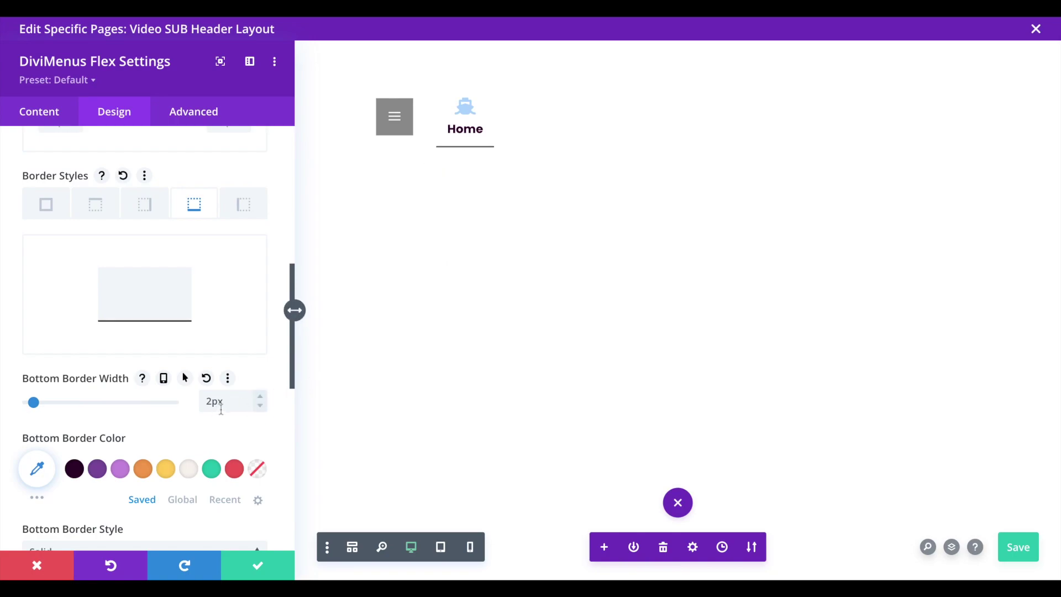
left_click(225, 500)
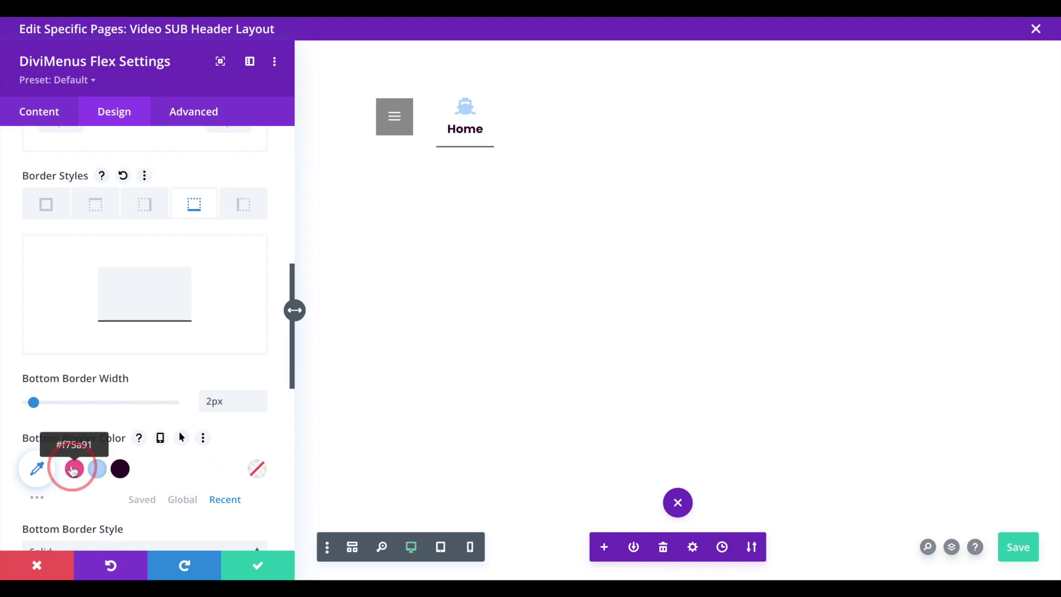
left_click(73, 470)
scroll(74, 470, "down", 1)
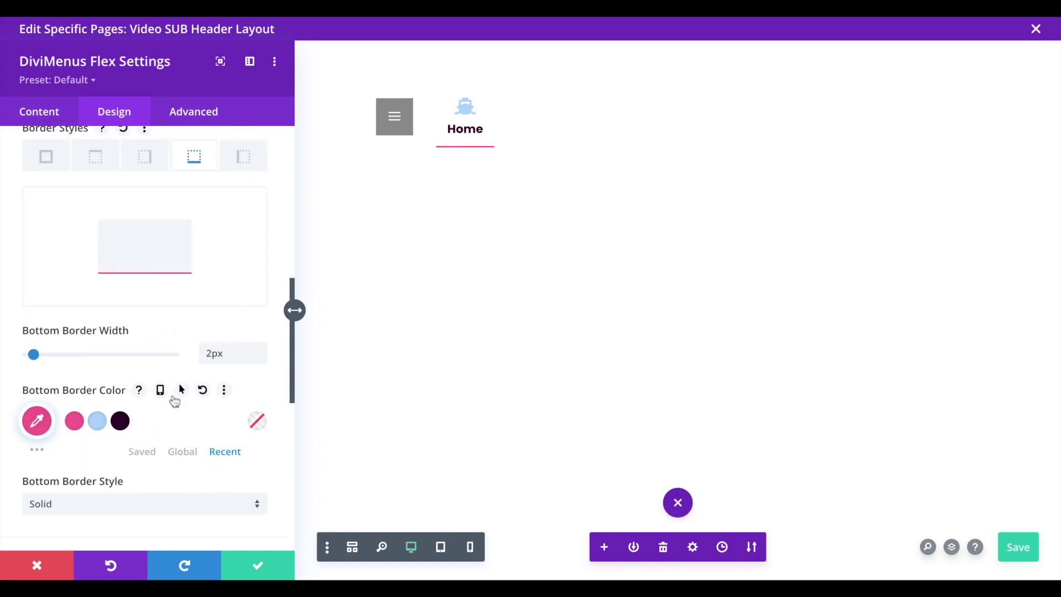
Enable hover options for the bottom border color, making it transparent by default and #f75a91 on hover
left_click(182, 394)
left_click(256, 467)
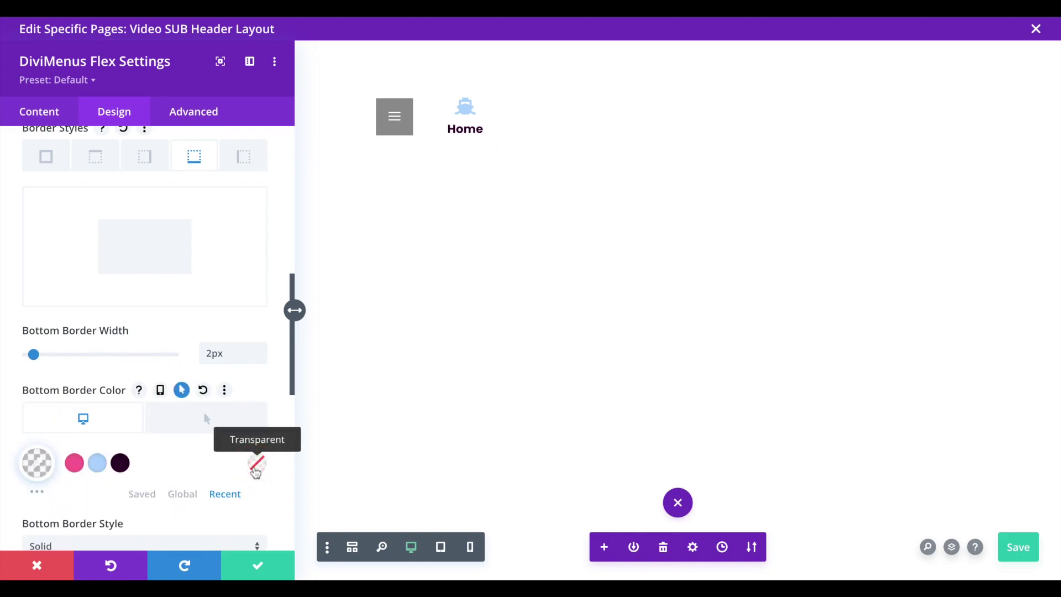
left_click(210, 422)
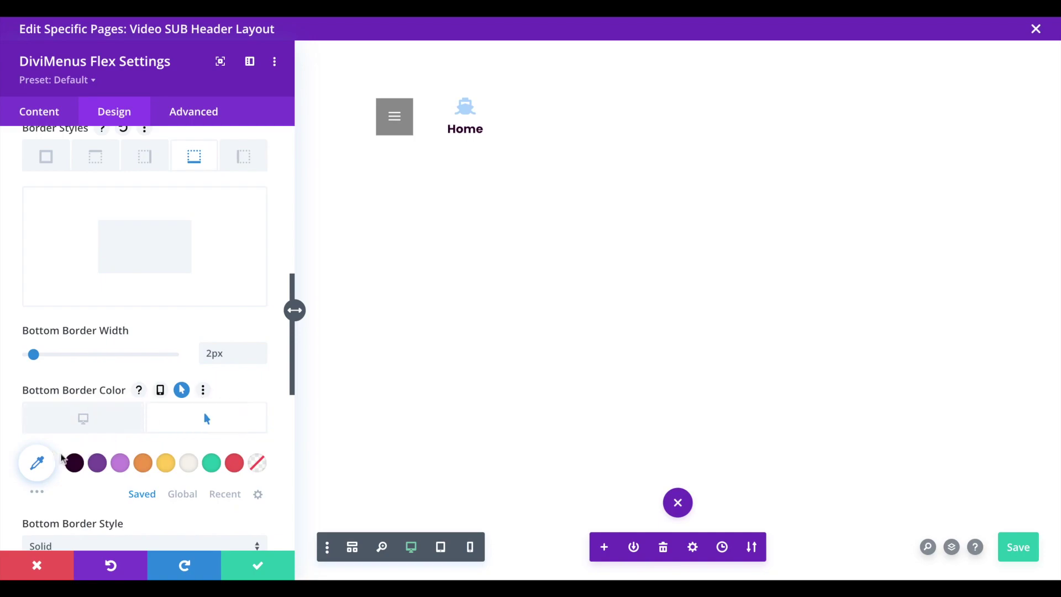
left_click(217, 496)
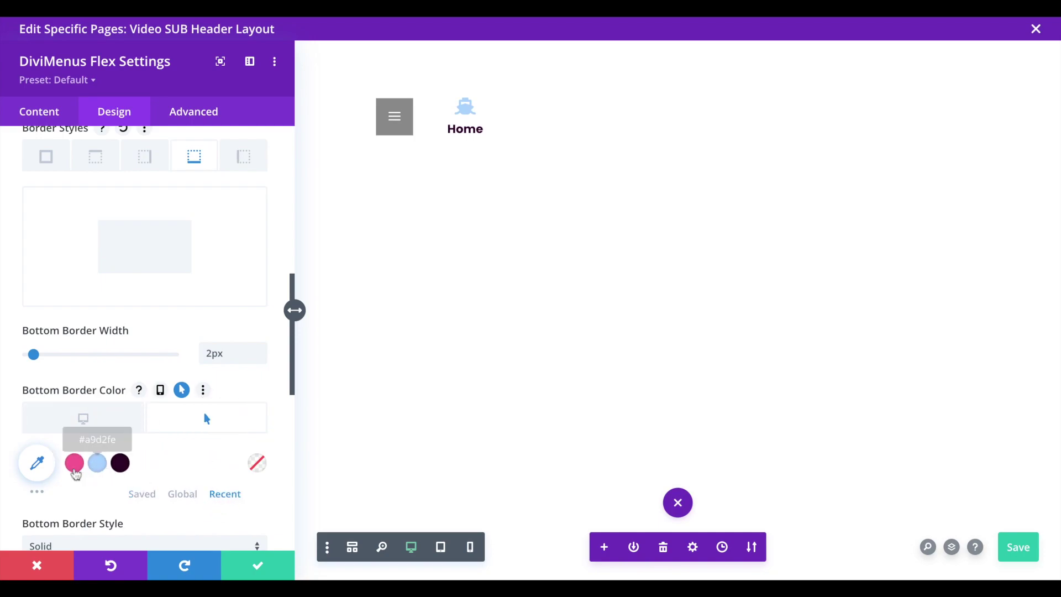
left_click(74, 463)
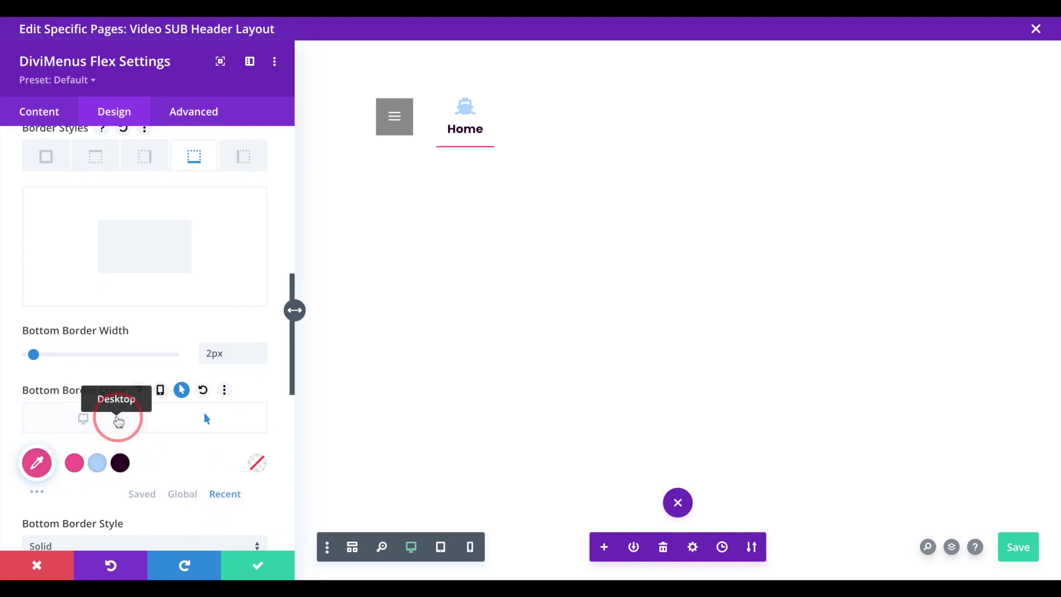
left_click(118, 419)
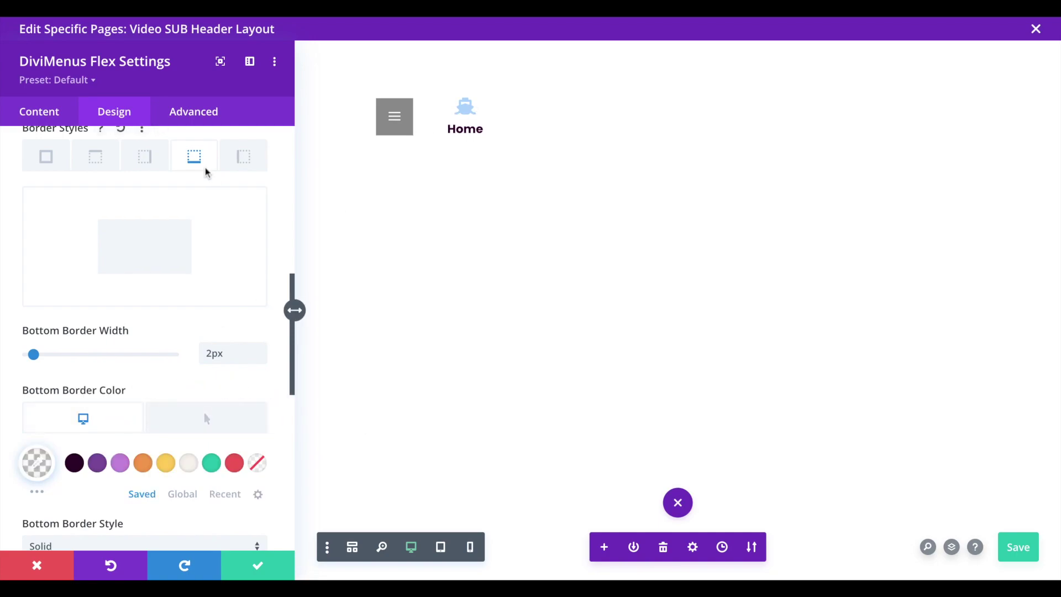
Duplicate the Home menu item four times so the menu has five items
left_click(34, 110)
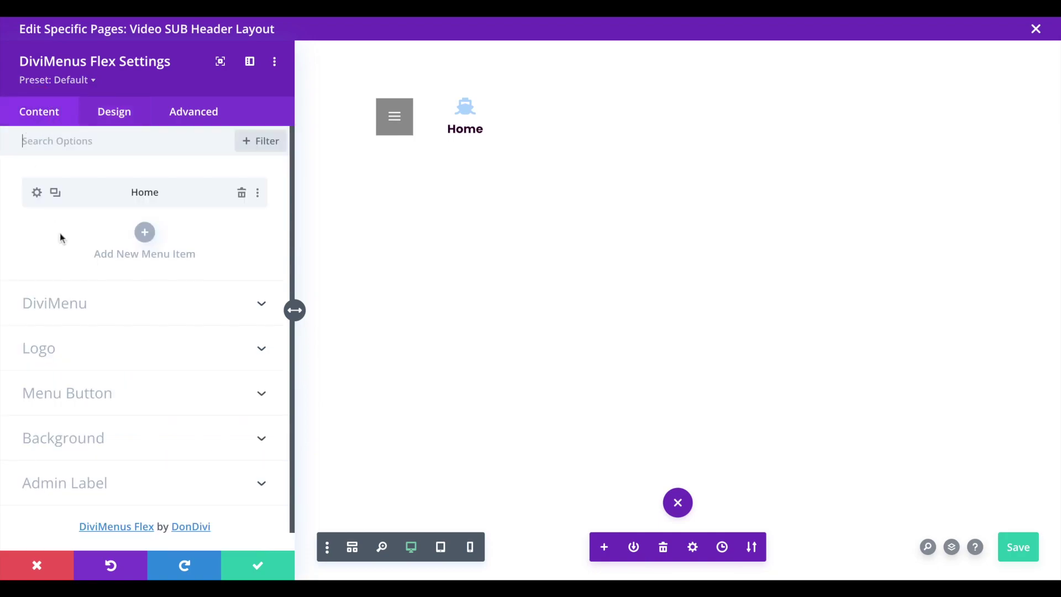
left_click(55, 193)
left_click(55, 193)
left_click(55, 193)
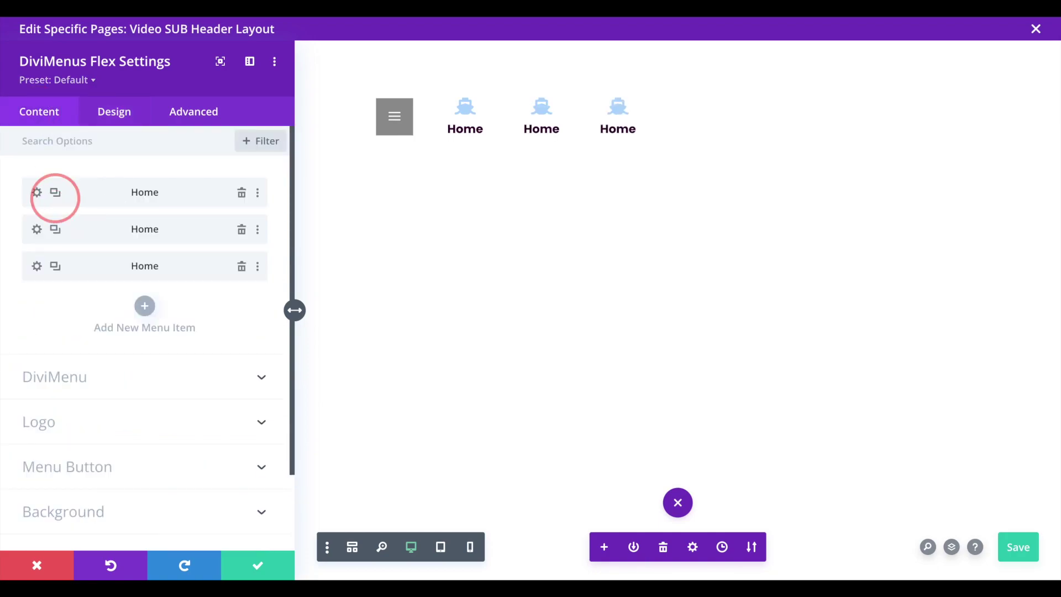
left_click(55, 193)
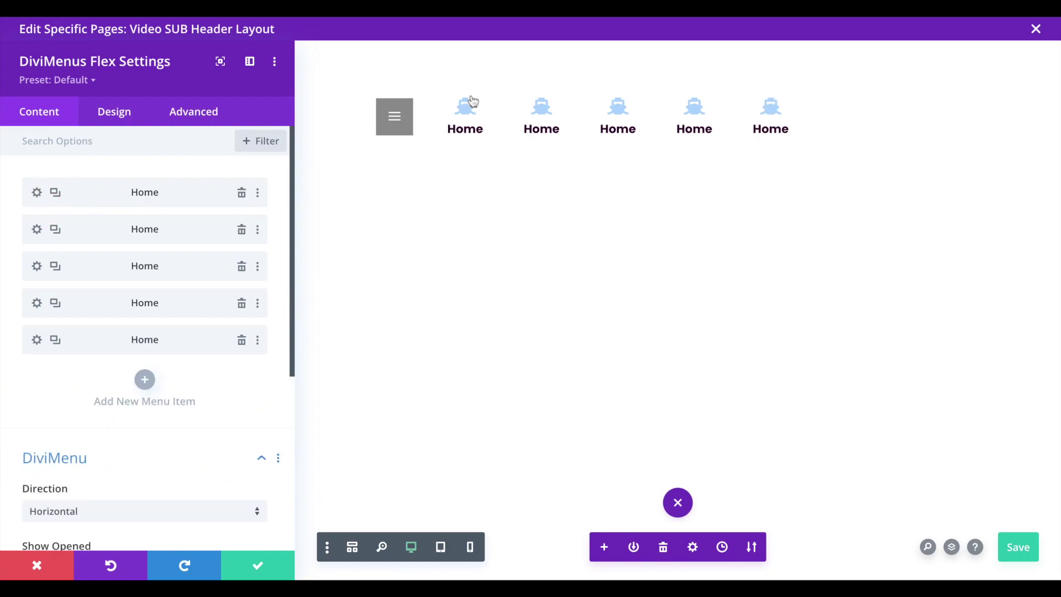
Retitle the second menu item as Services and give it the anchor icon
left_click(545, 115)
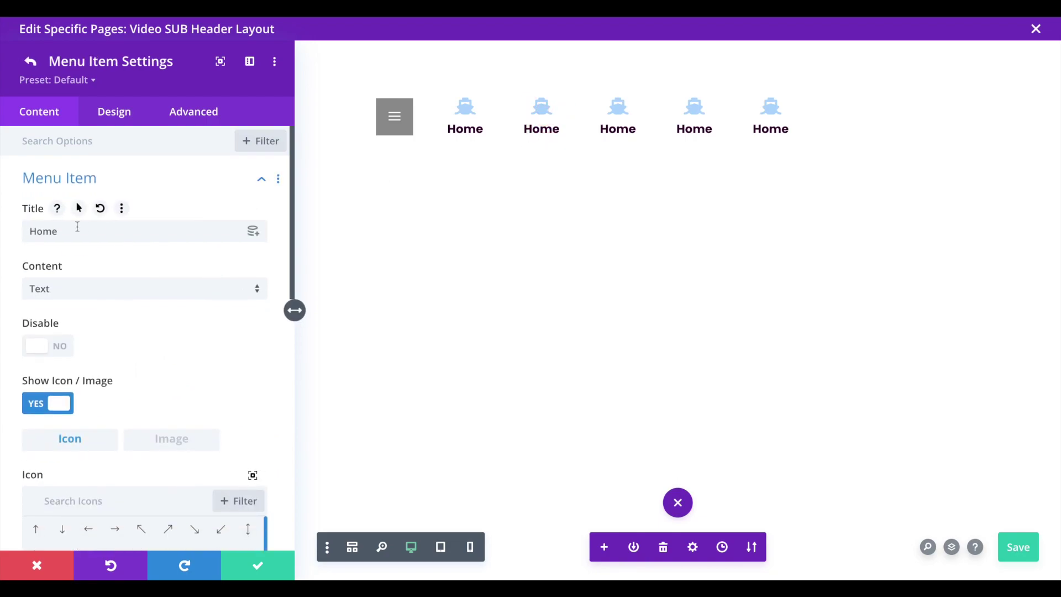
left_click_drag(75, 227, 5, 229)
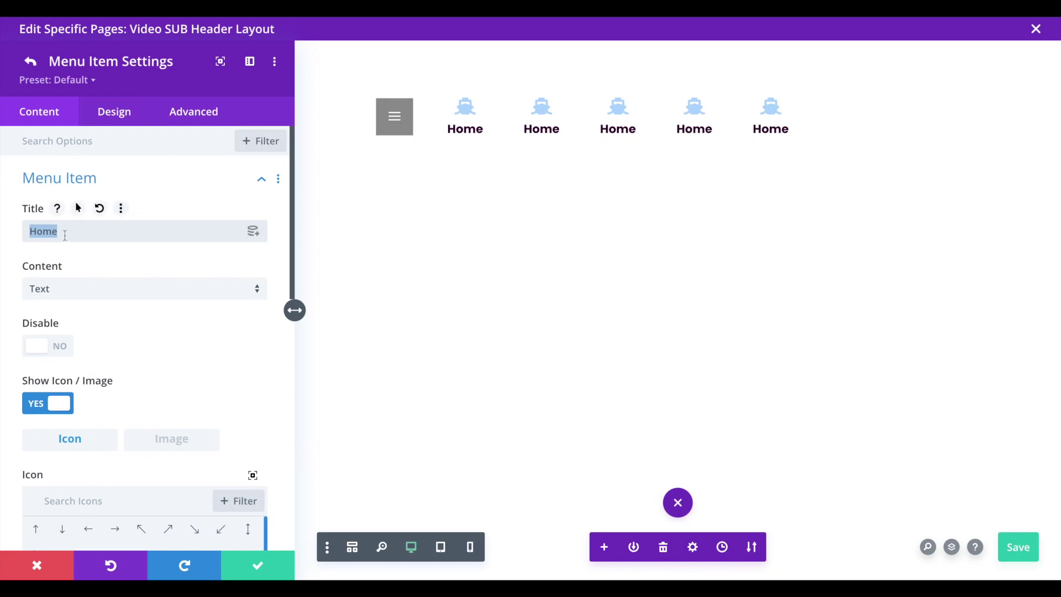
type("Services")
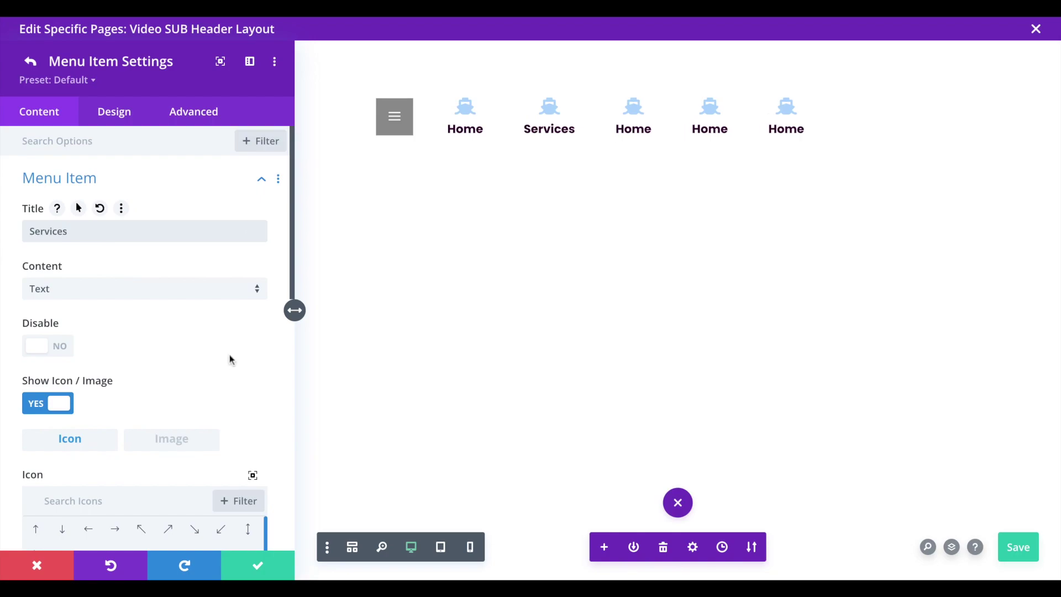
scroll(231, 360, "down", 5)
left_click(69, 255)
type("ancho")
left_click(36, 283)
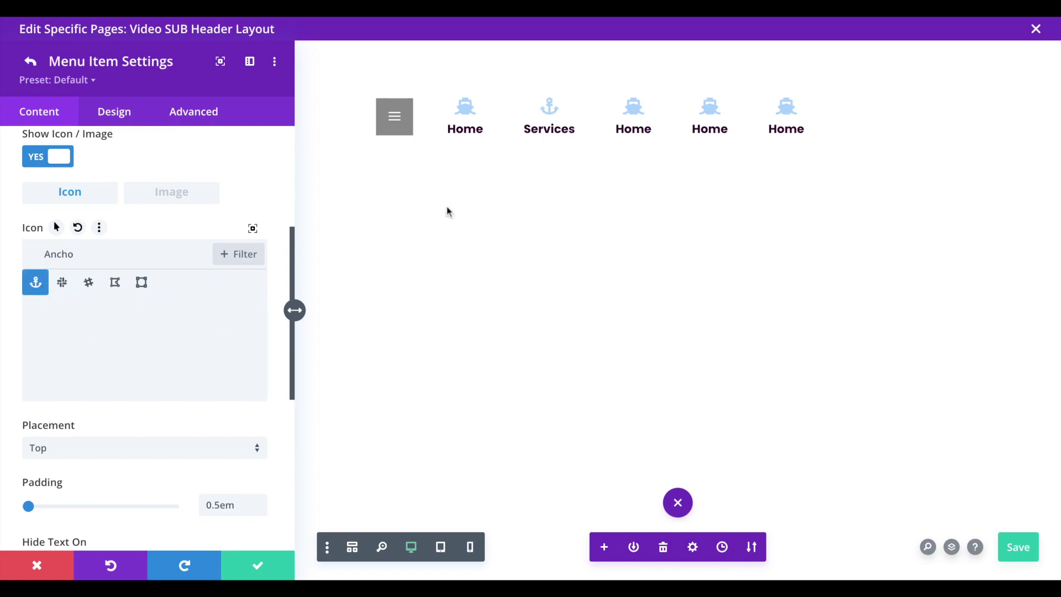
Retitle the third menu item as WP Menu
left_click(632, 111)
left_click(363, 182)
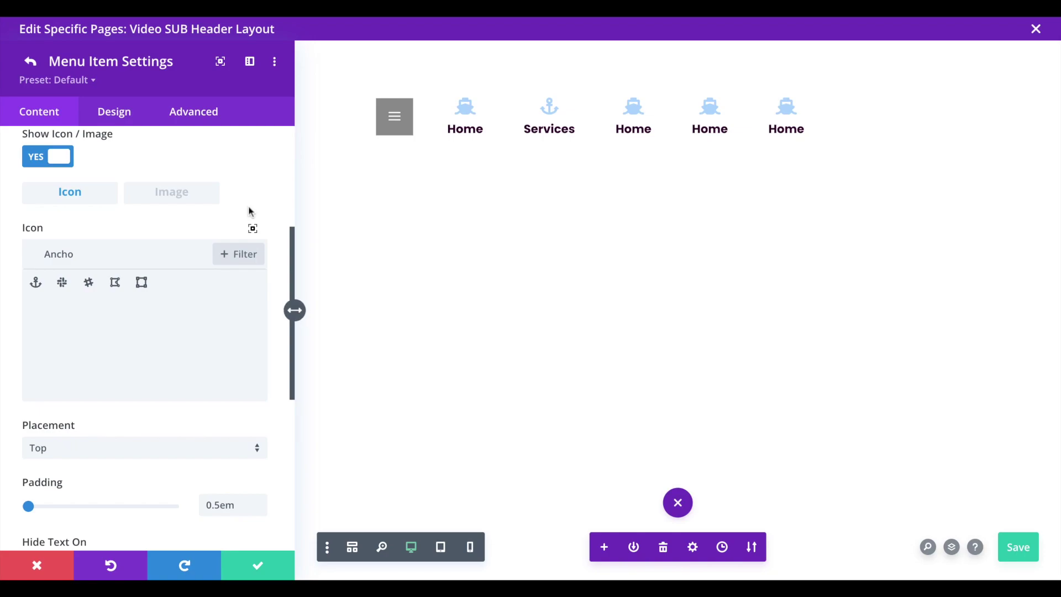
scroll(248, 212, "up", 5)
left_click(66, 230)
double_click(66, 229)
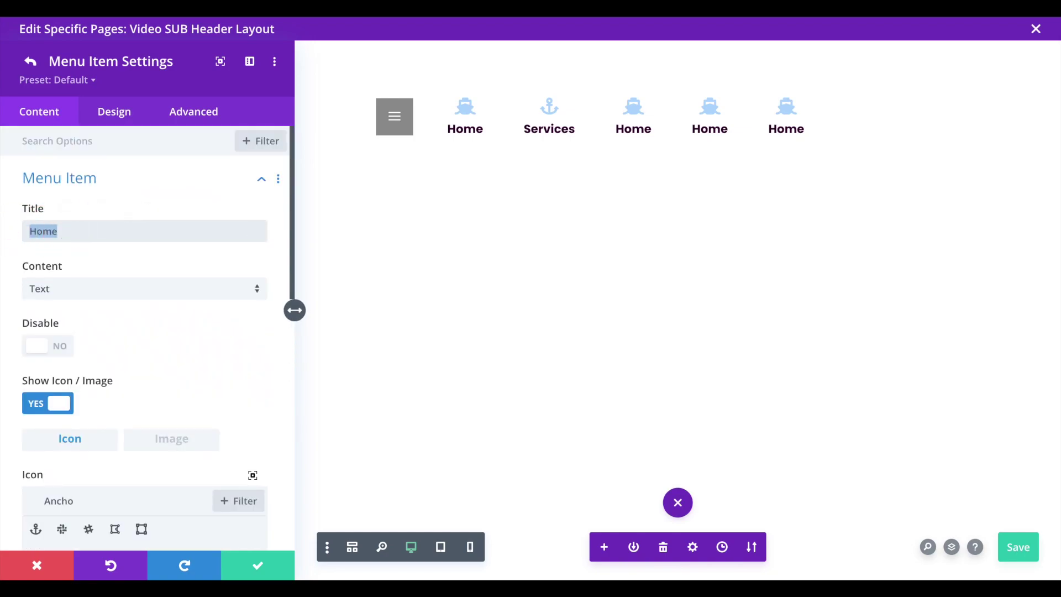
type("Wp Menu")
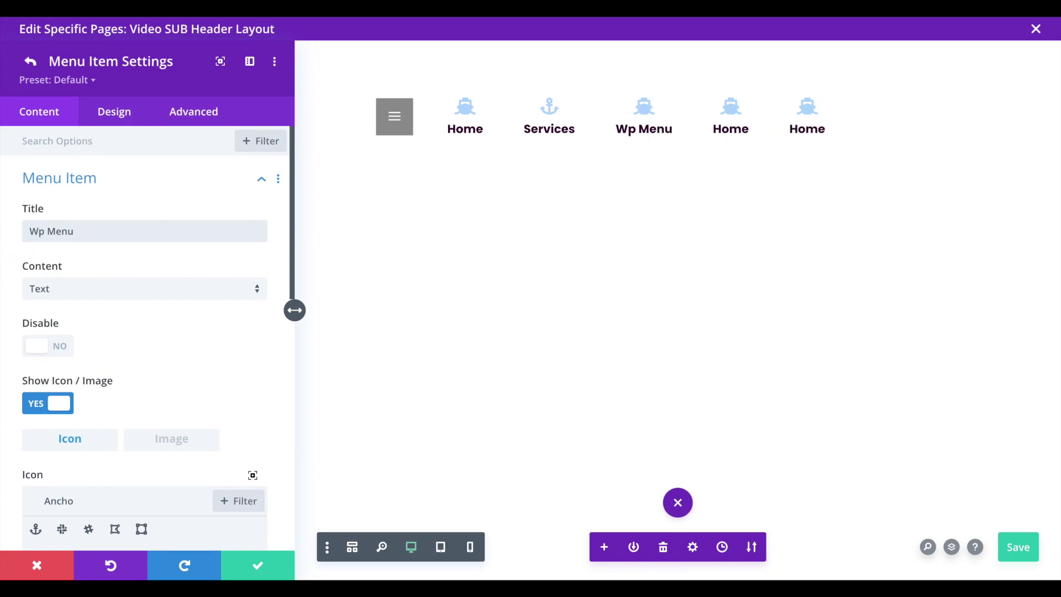
key("BackSpace")
key("BackSpace")
key("BackSpace")
key("BackSpace")
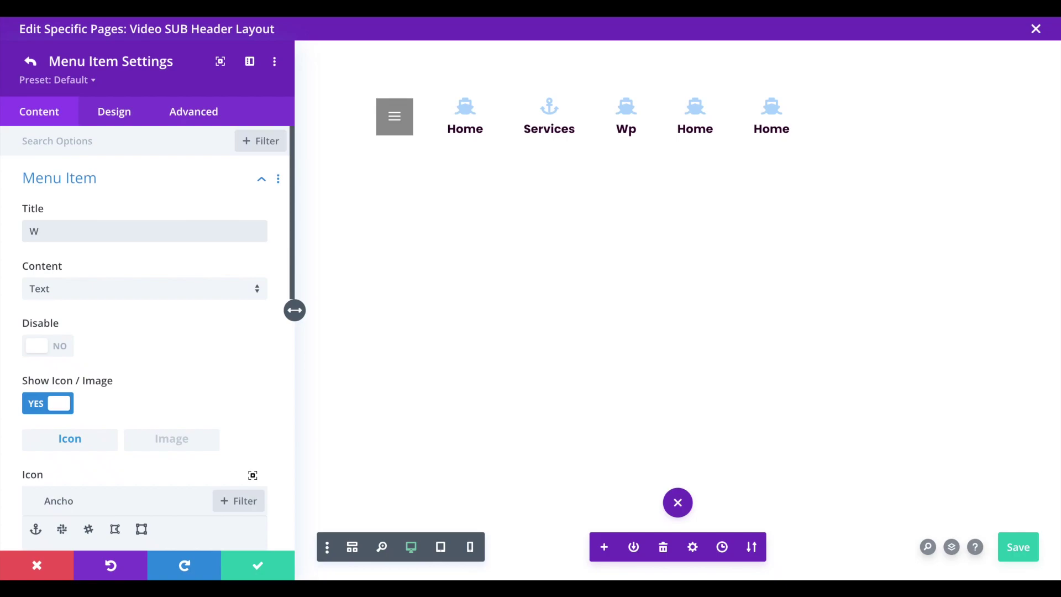
type("P Menu")
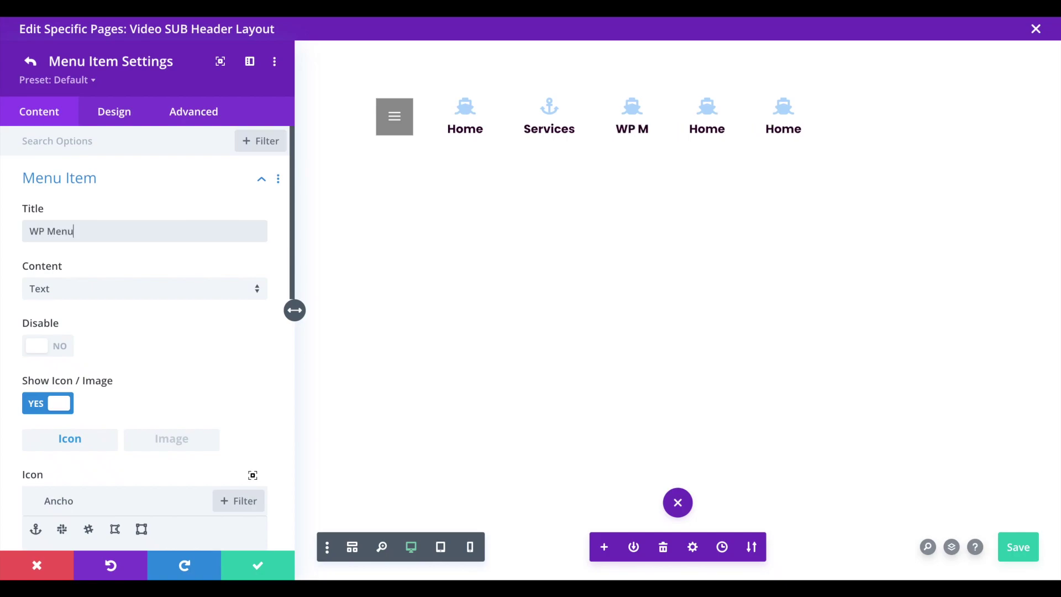
Search the icons for "toggl" and give the WP Menu item the stacked-bars icon
scroll(104, 291, "down", 5)
double_click(72, 230)
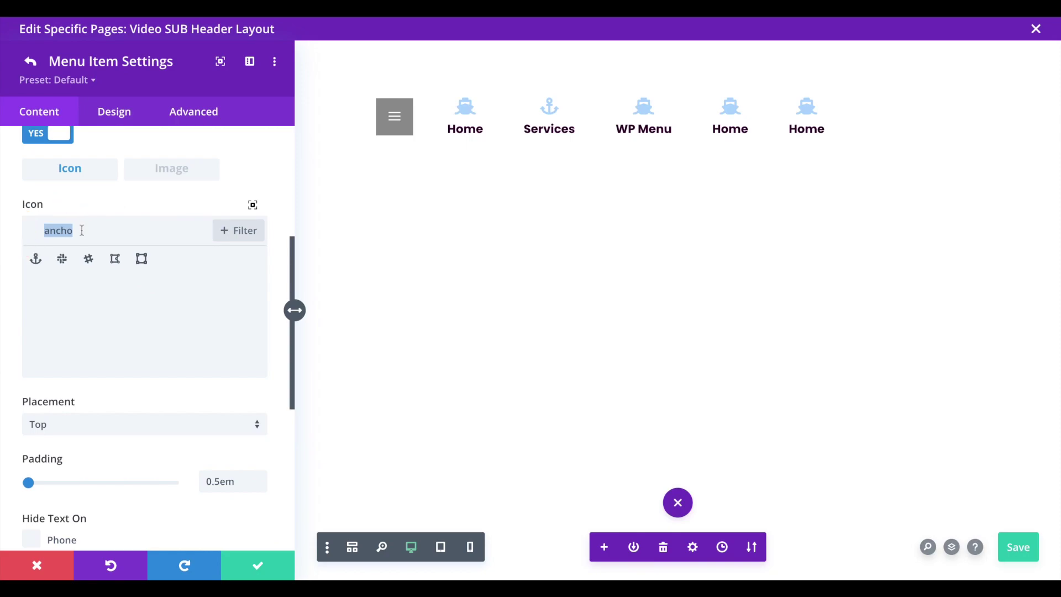
type("toggl")
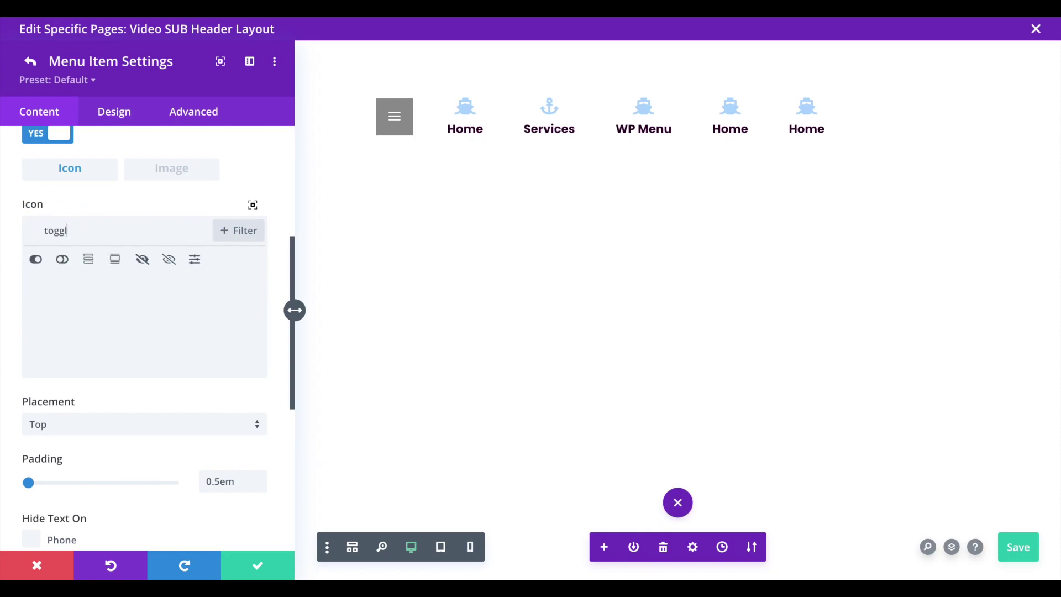
left_click(90, 264)
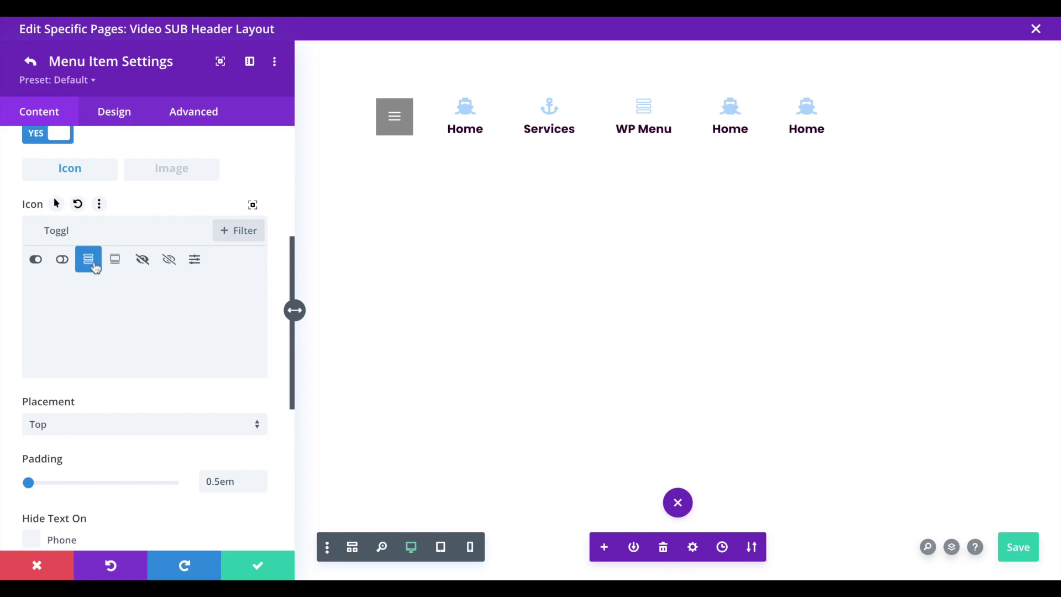
Retitle the fourth menu item as Custom and give it the bold horizontal double-arrow icon from an "arrows" search
left_click(734, 109)
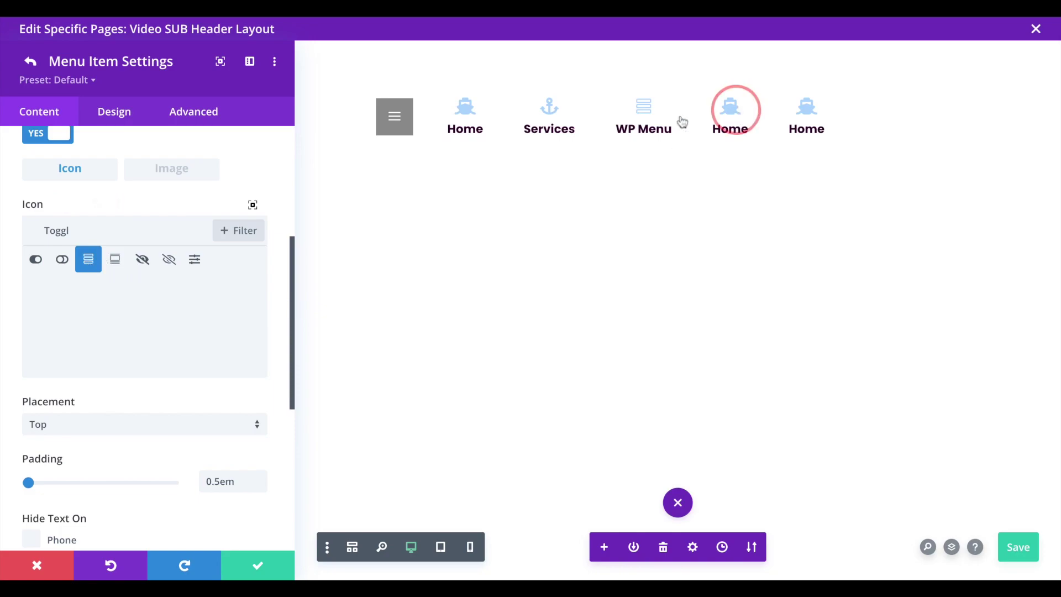
scroll(61, 232, "up", 5)
left_click(78, 229)
left_click_drag(79, 229, 4, 229)
type("Custom")
scroll(88, 290, "down", 3)
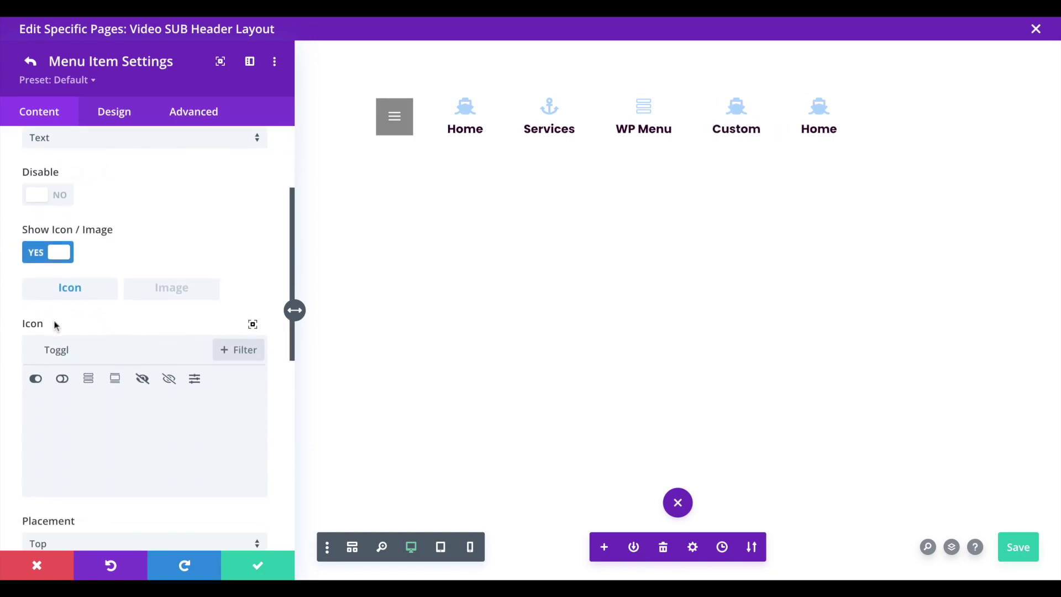
left_click_drag(80, 345, 12, 350)
type("arrows")
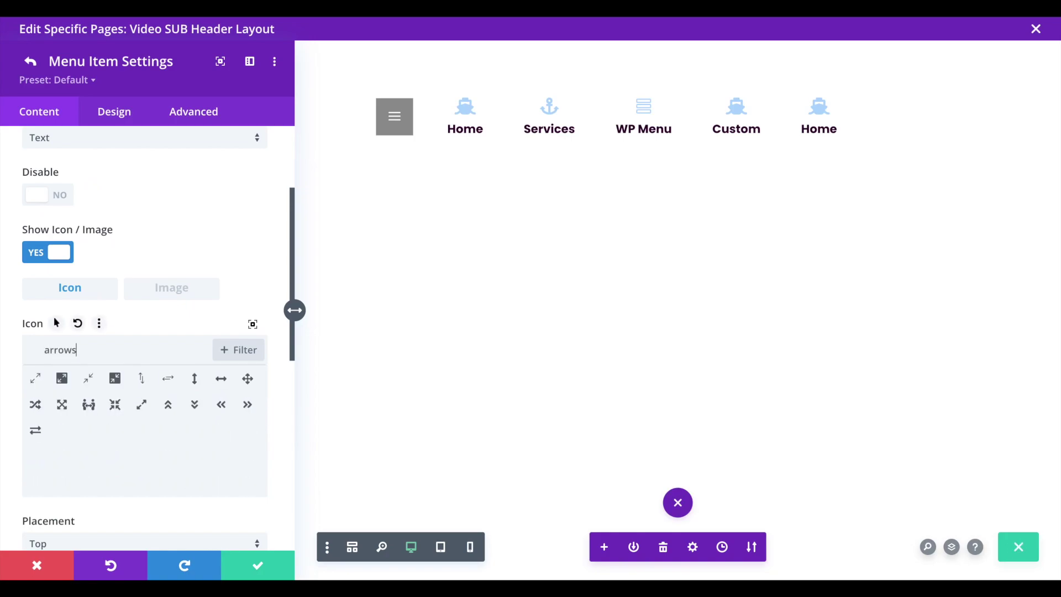
left_click(223, 380)
Retitle the fifth menu item as Fullwidth
left_click(818, 107)
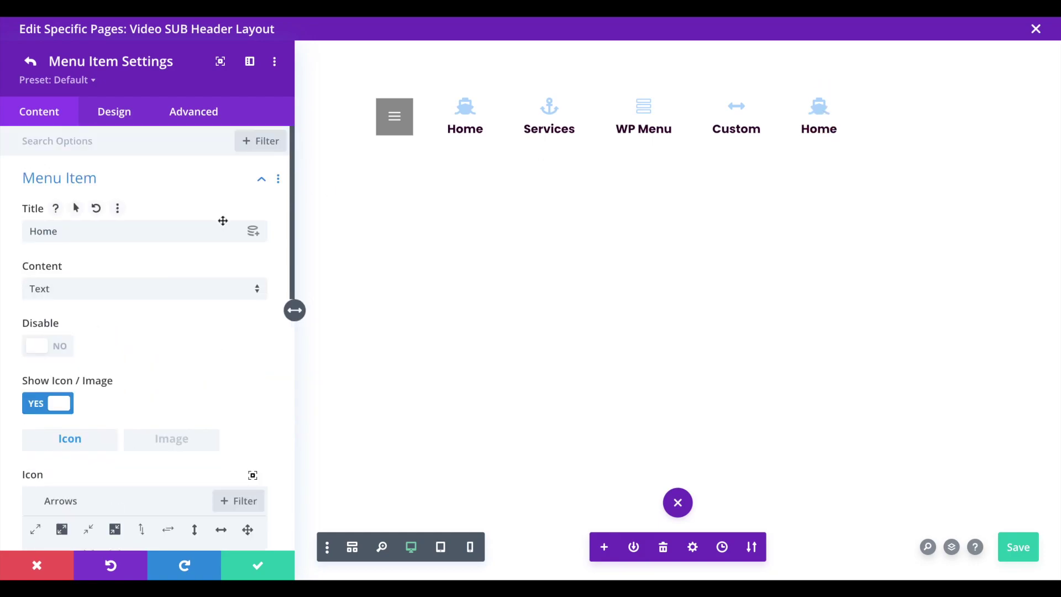
left_click(86, 228)
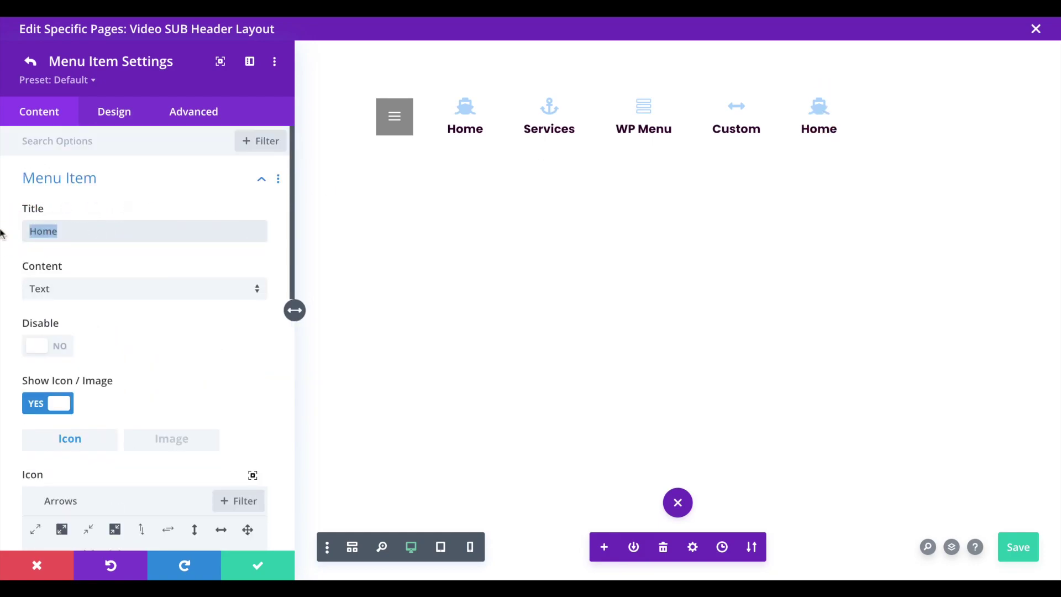
type("Fullwidth")
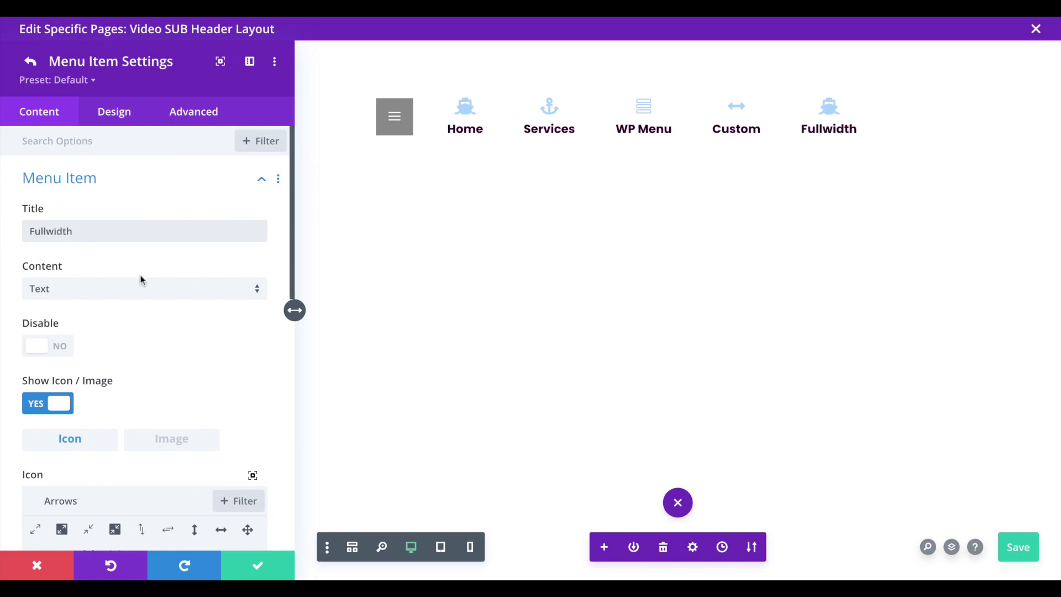
Search the icons for "sea", give the Fullwidth item the waves icon, and return to the menu module's settings
scroll(189, 311, "down", 3)
left_click(64, 339)
key("ctrl+a")
key("BackSpace")
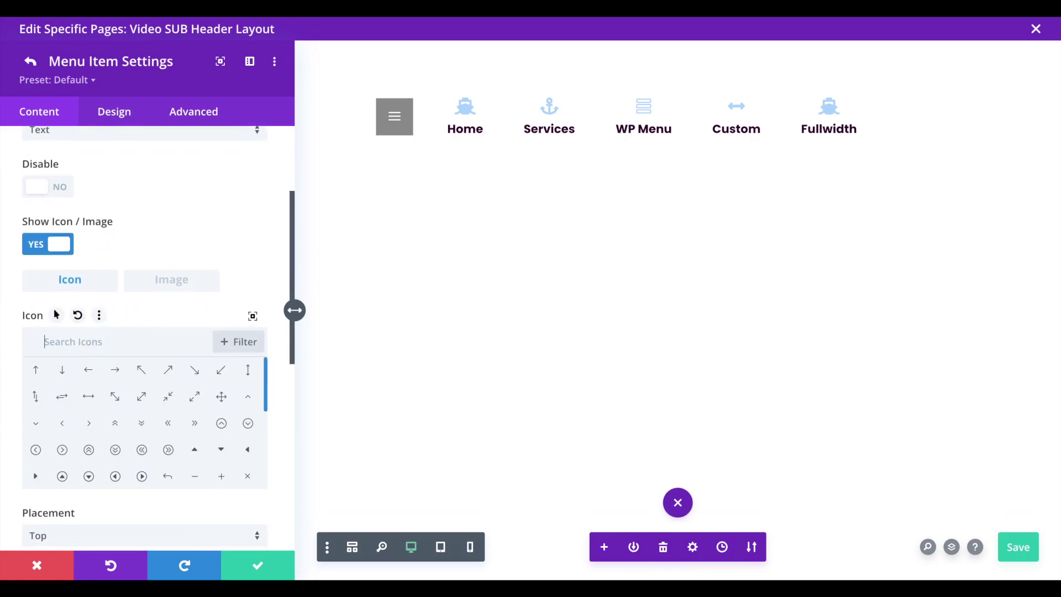
type("sea")
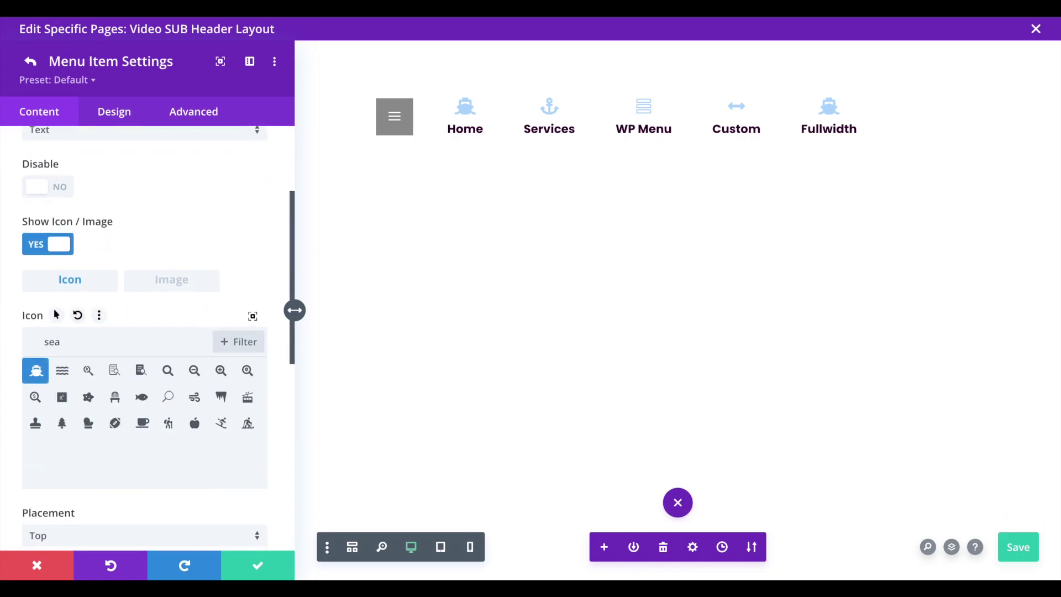
left_click(65, 376)
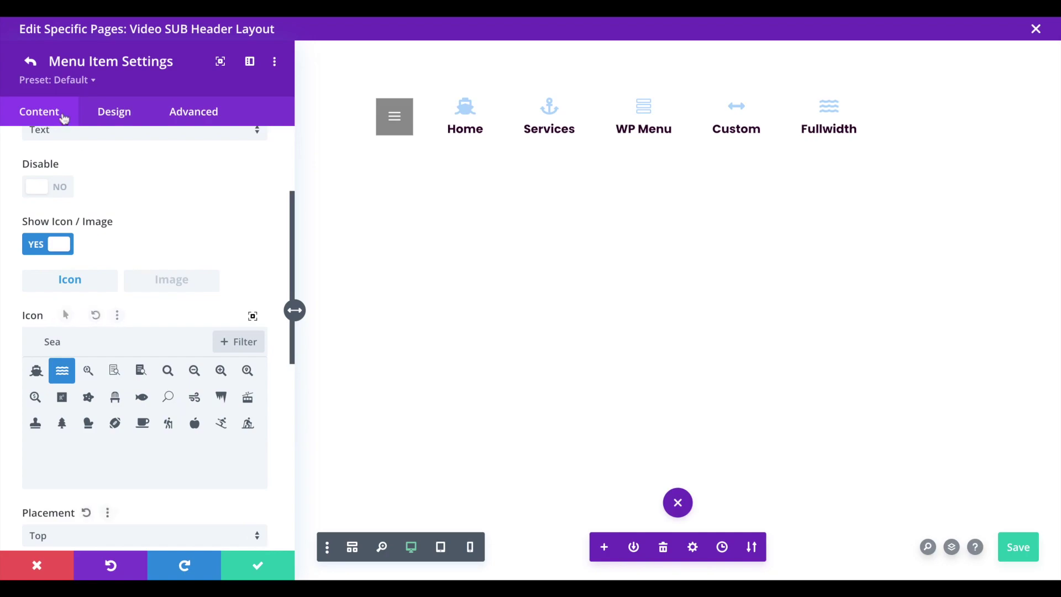
left_click(30, 58)
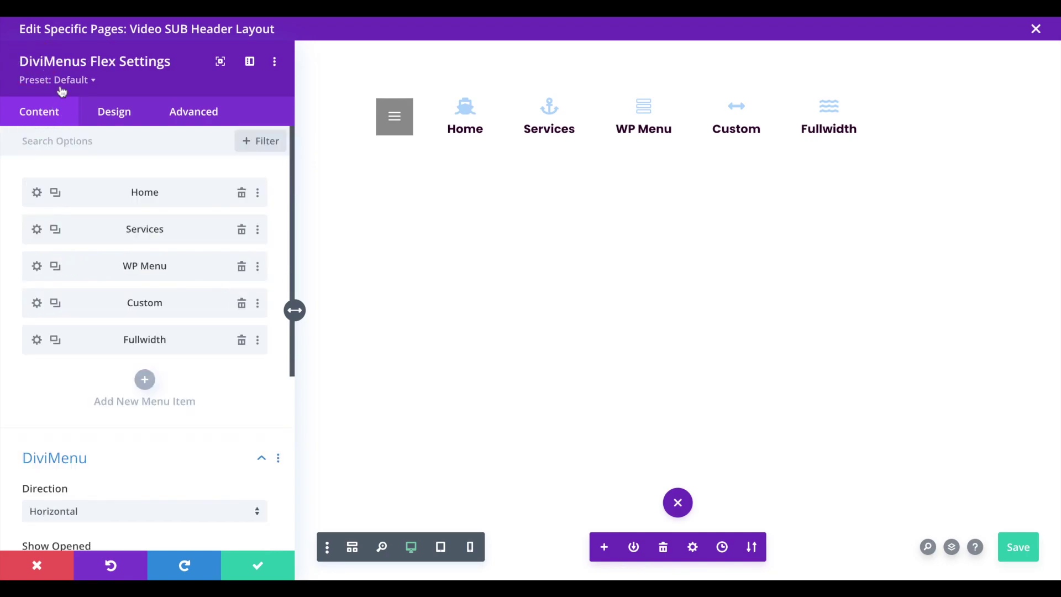
Save the layout and give the menu the pink SUB logo image linked to the dynamic Homepage Link
scroll(265, 354, "down", 5)
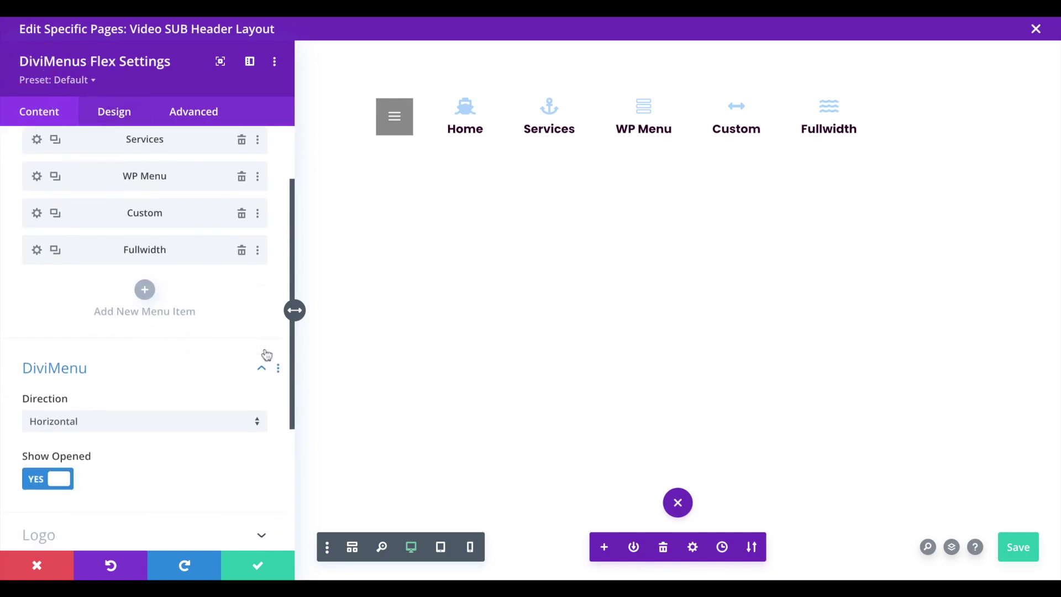
scroll(149, 378, "down", 1)
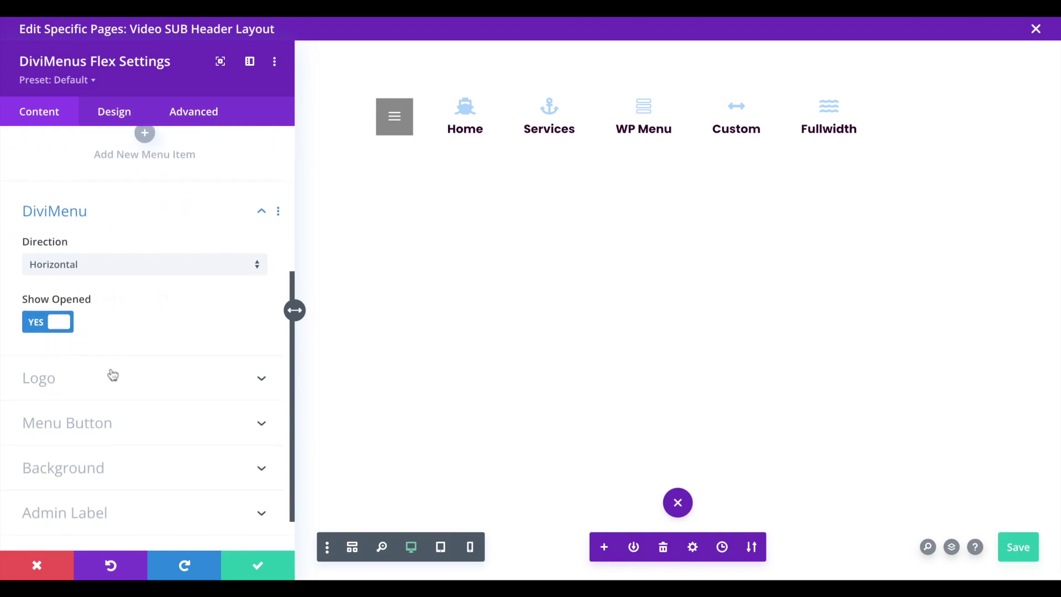
left_click(74, 375)
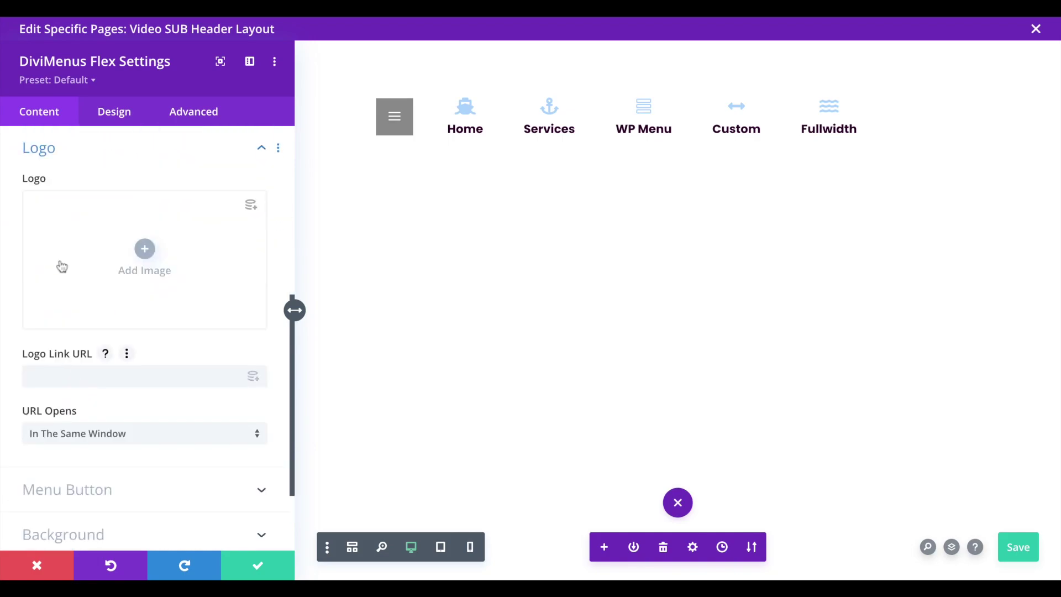
key("ctrl+s")
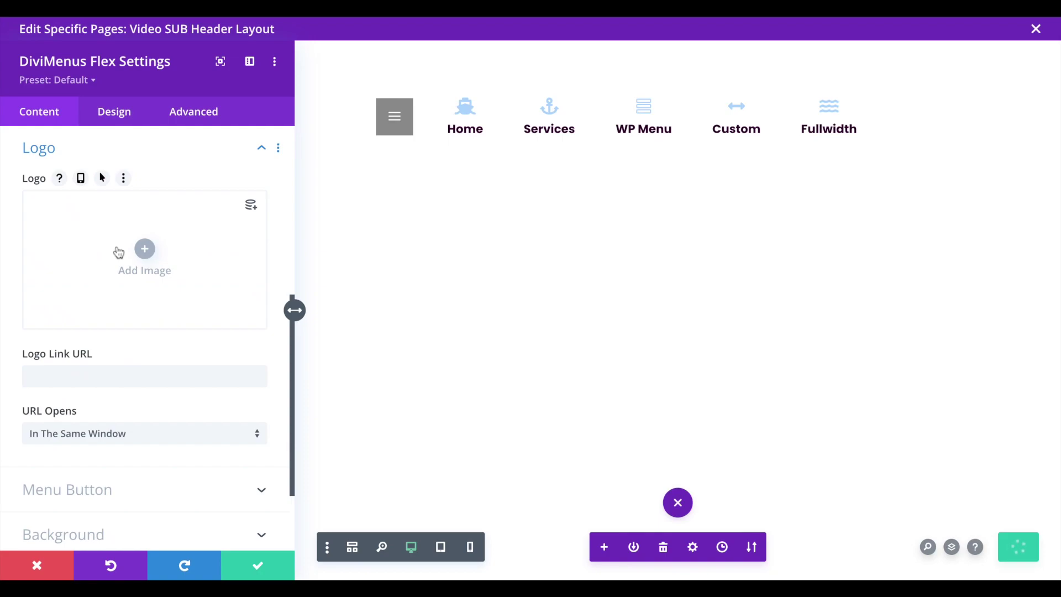
left_click(119, 252)
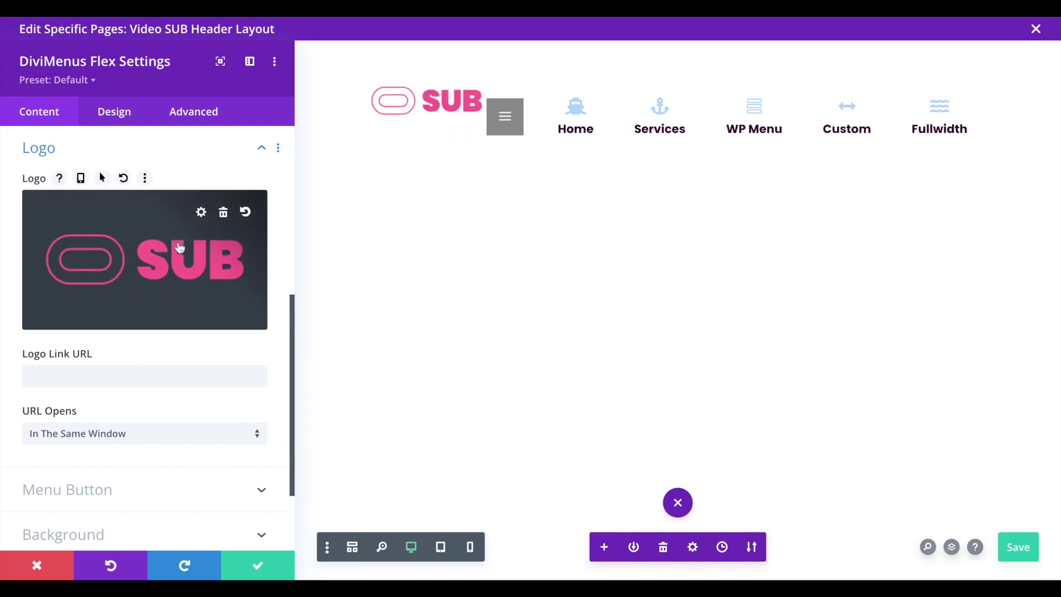
left_click(254, 381)
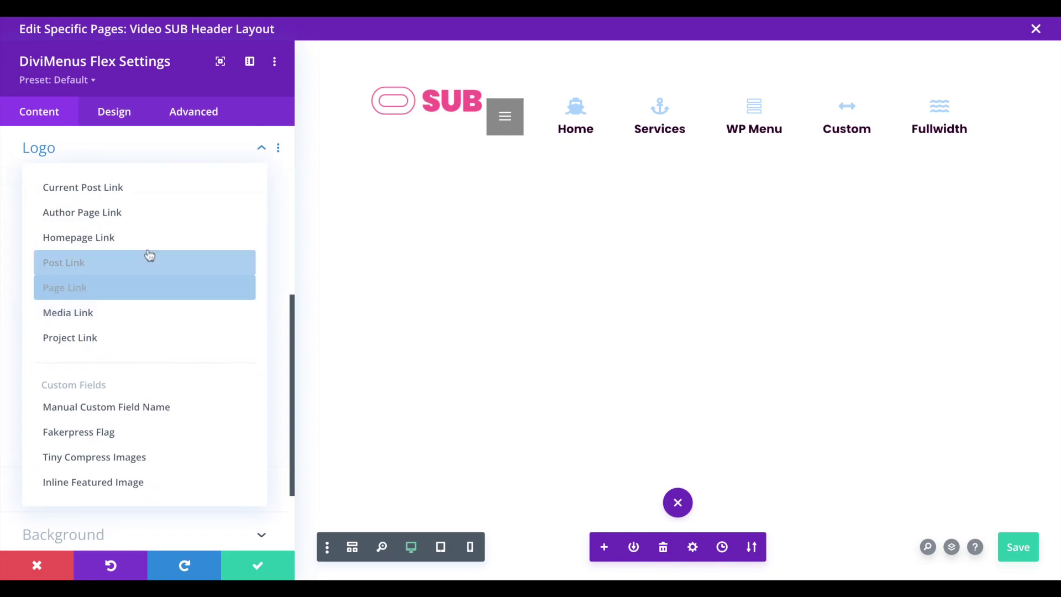
left_click(145, 244)
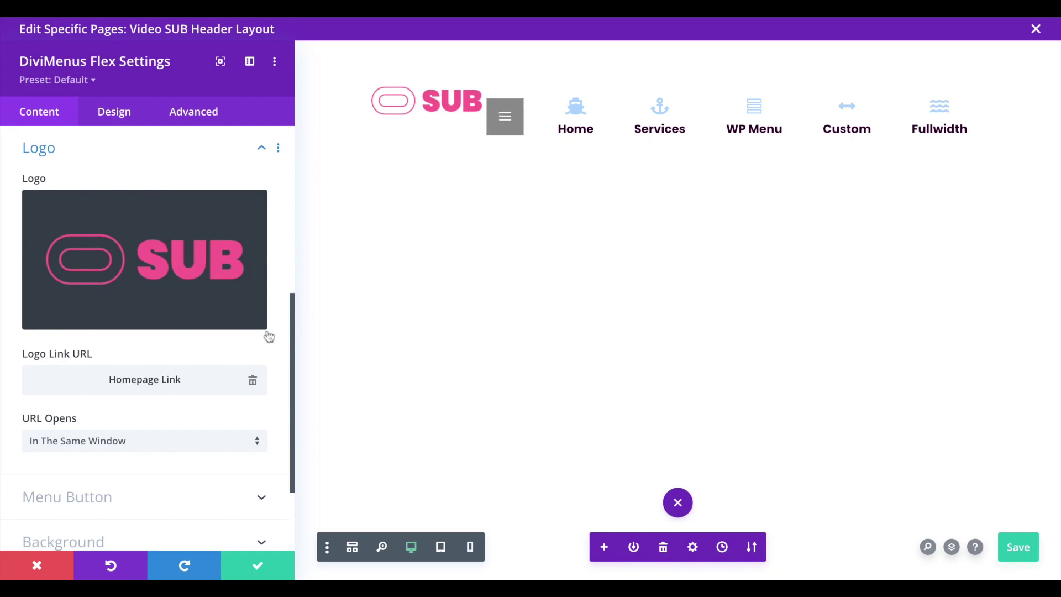
Hide the menu button on desktop only, using per-device values with Hide set to No for tablet and phone
scroll(269, 337, "down", 3)
left_click(81, 375)
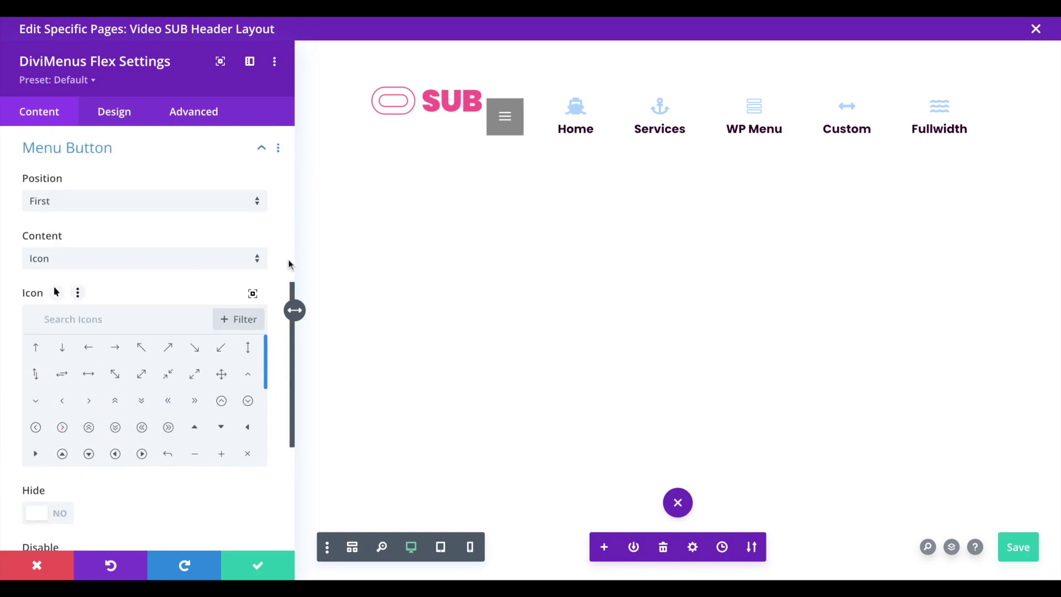
scroll(280, 268, "down", 5)
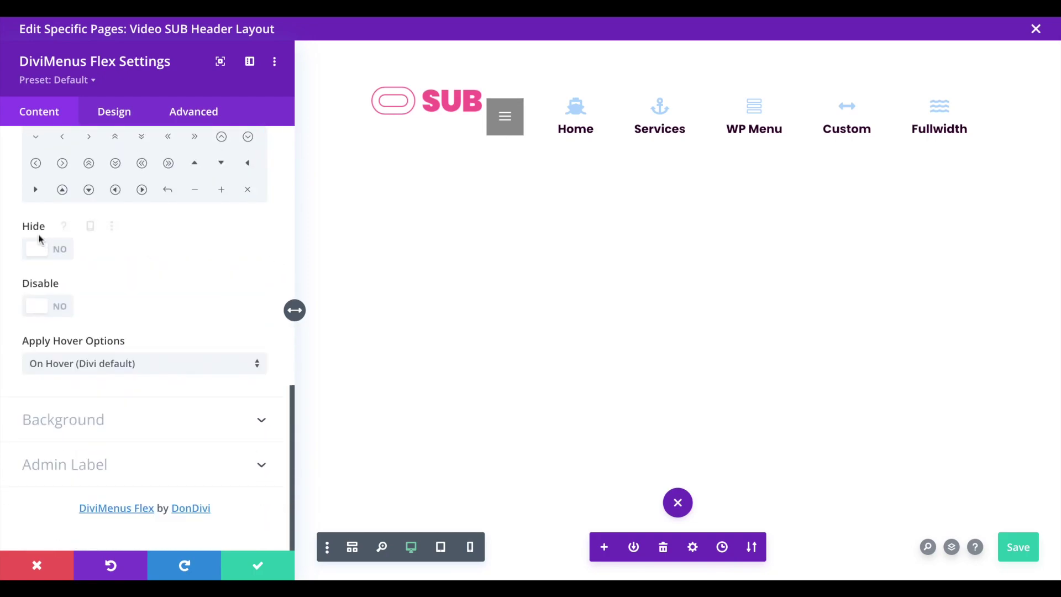
left_click(80, 226)
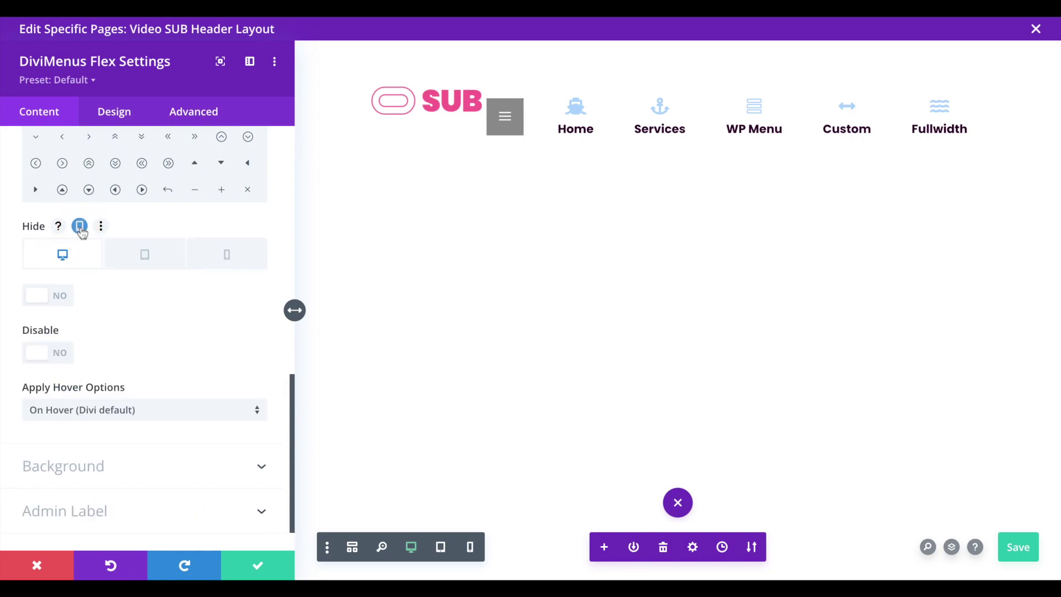
left_click(47, 302)
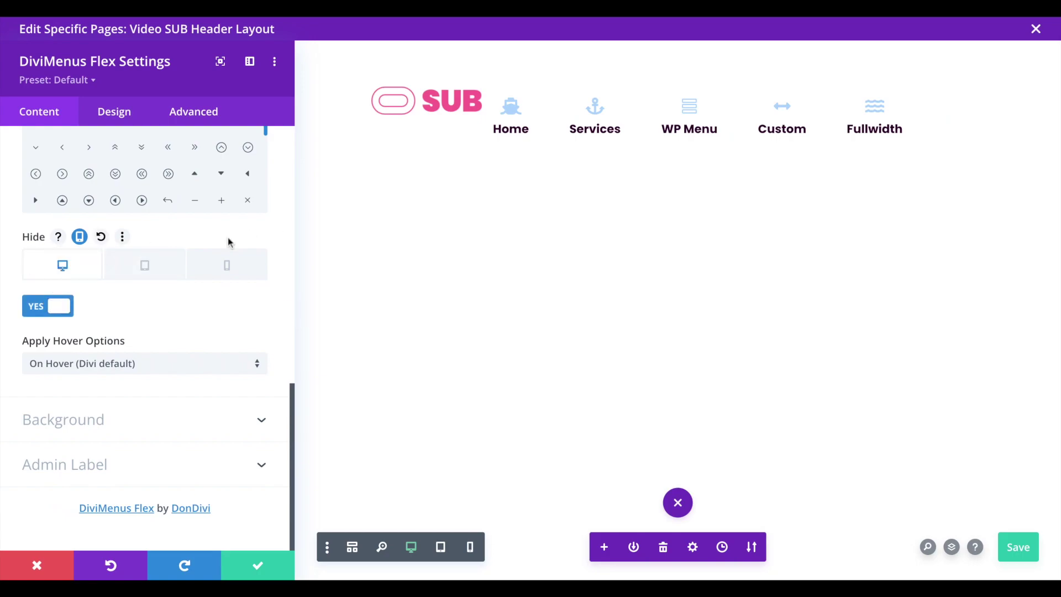
left_click(157, 271)
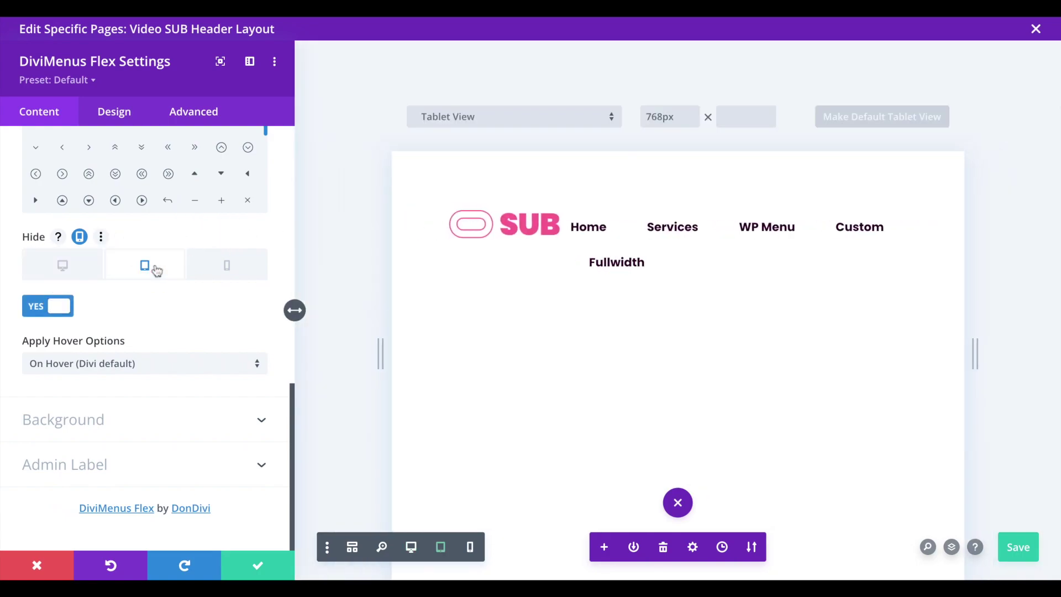
left_click(54, 313)
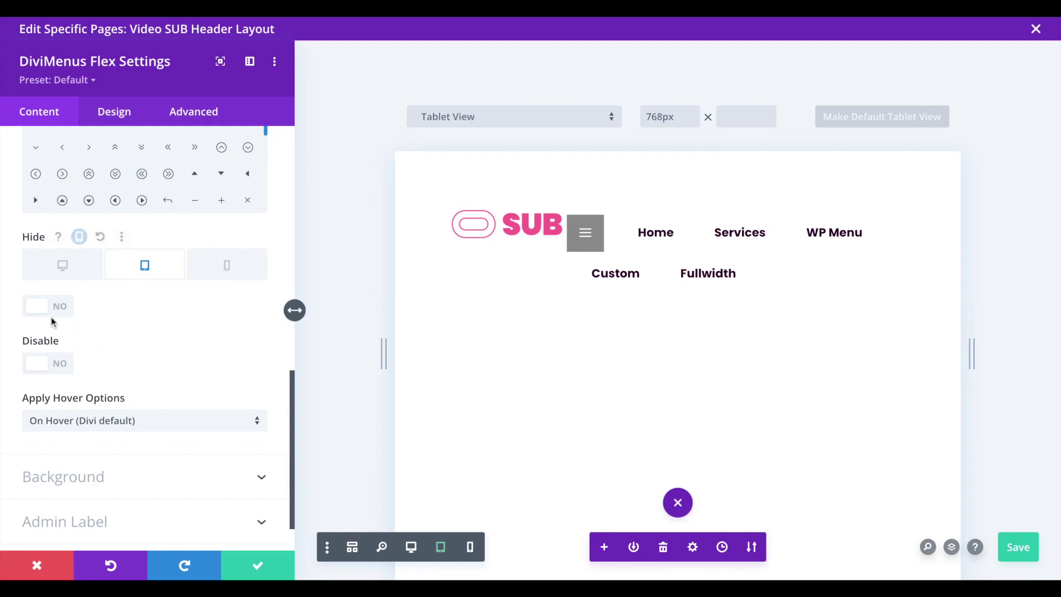
left_click(222, 266)
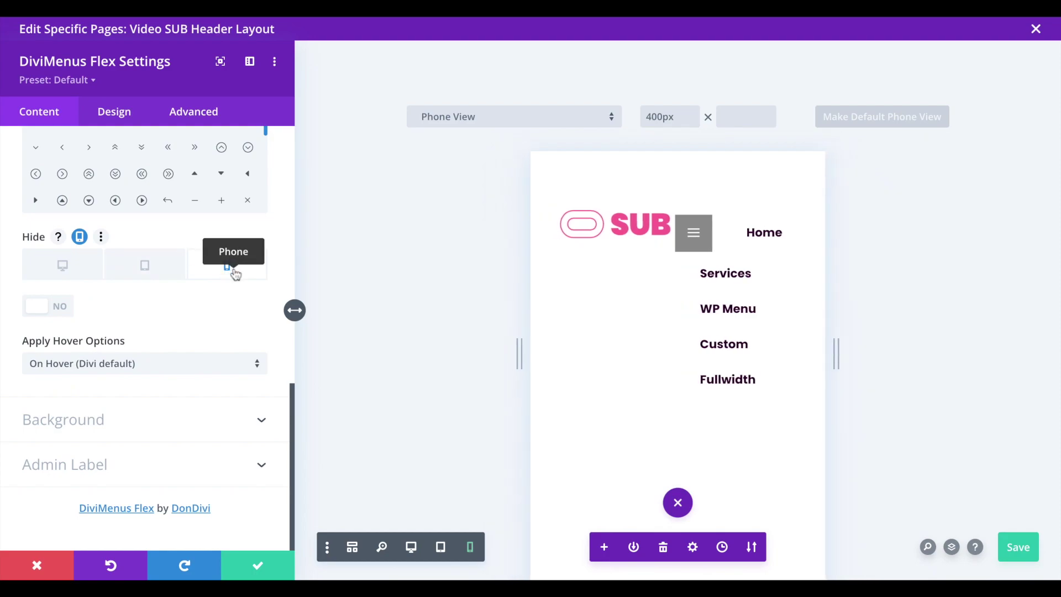
left_click(147, 271)
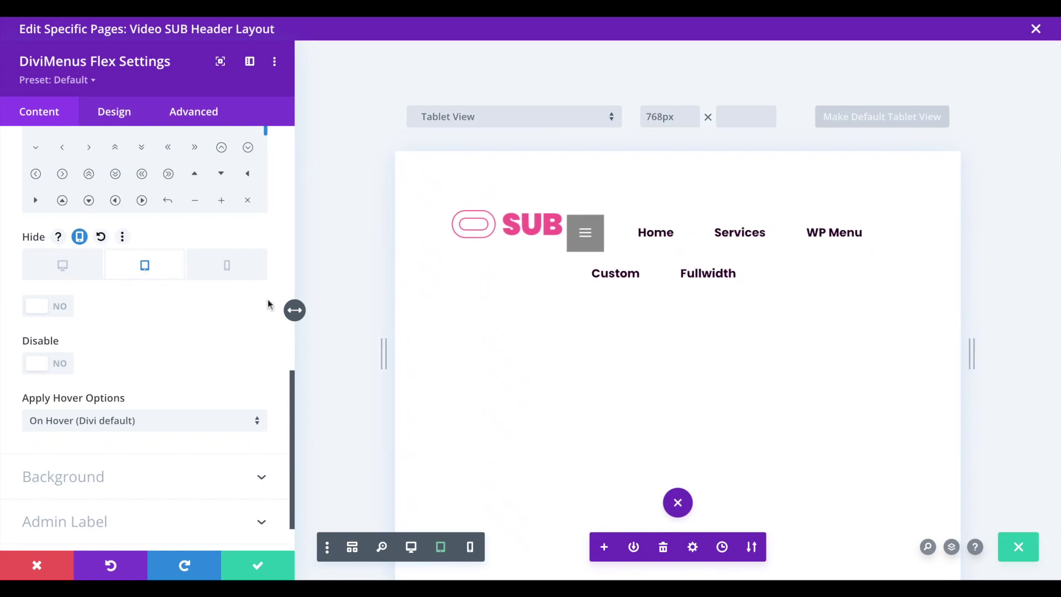
Set the menu direction to Vertical on tablet and phone while keeping it Horizontal on desktop
scroll(271, 305, "up", 10)
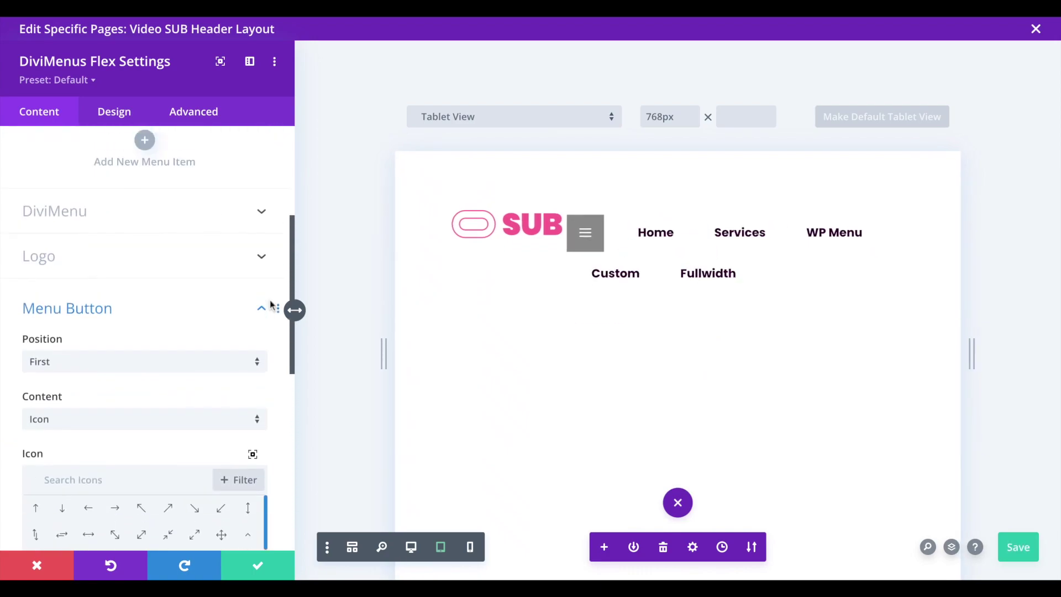
scroll(85, 310, "up", 1)
left_click(84, 309)
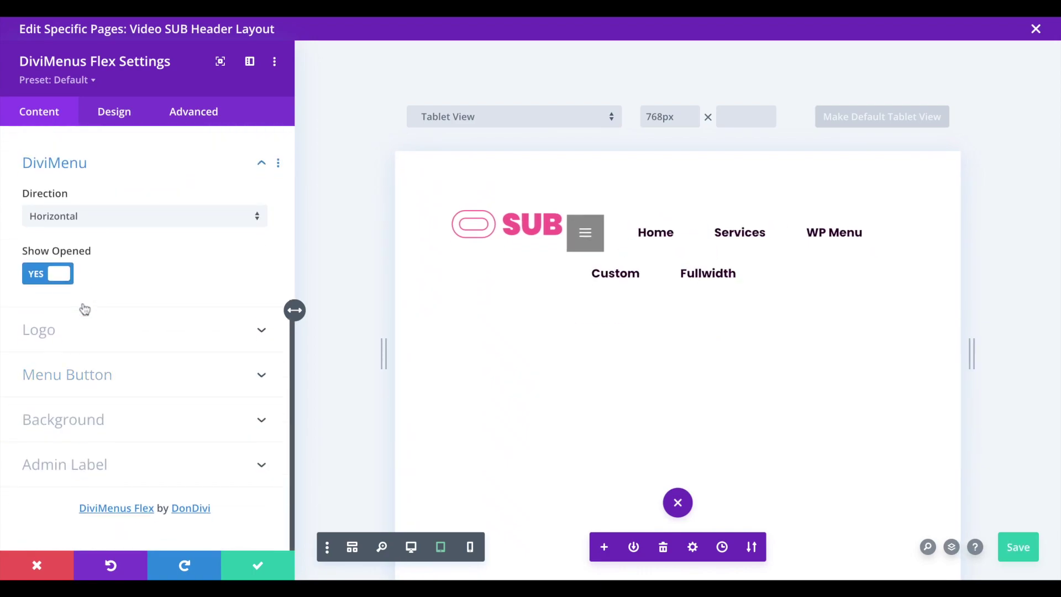
left_click(81, 194)
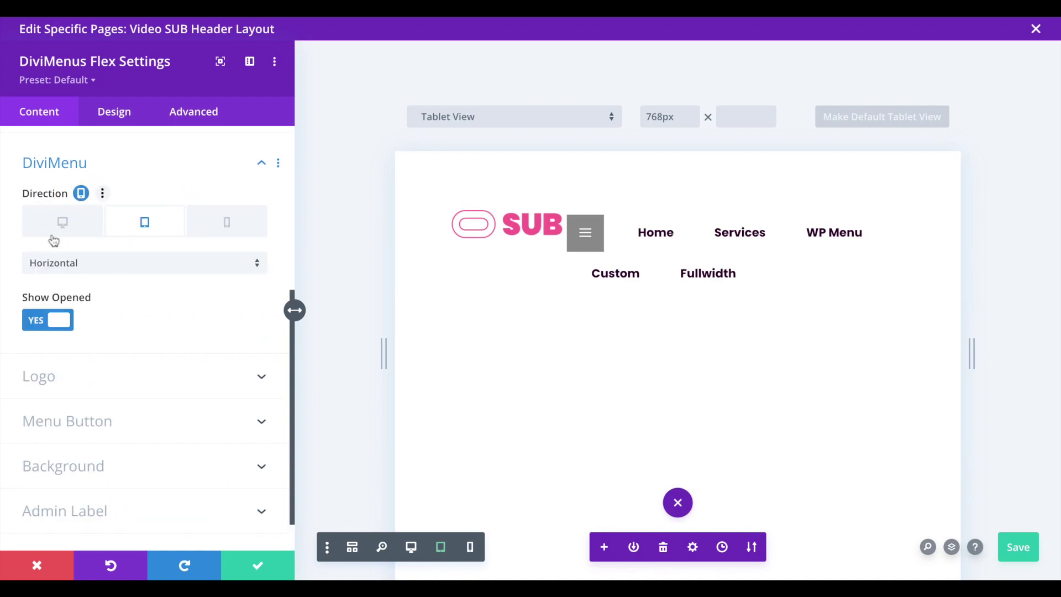
left_click(88, 269)
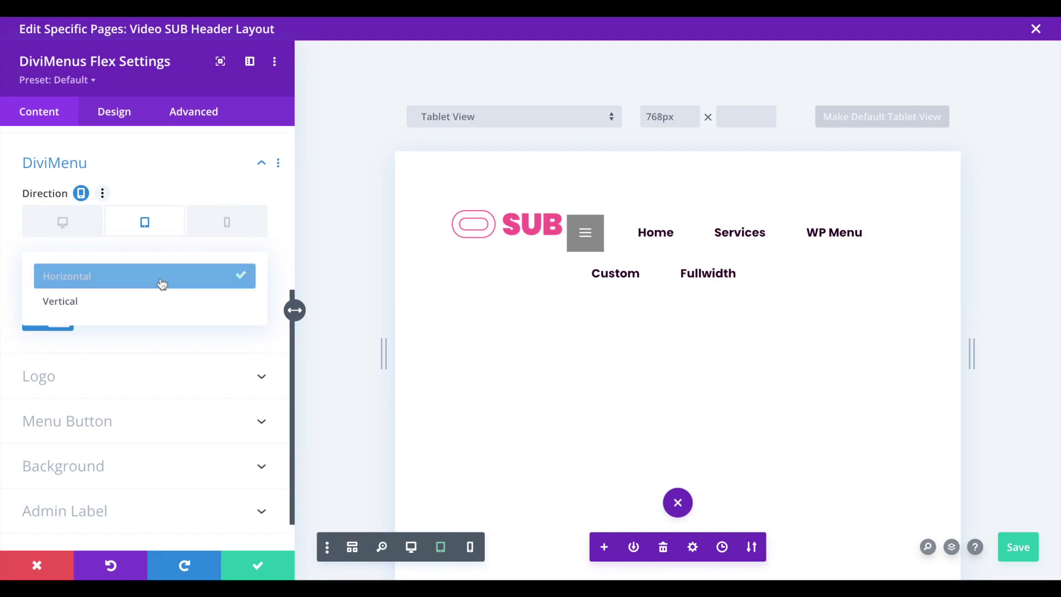
left_click(157, 304)
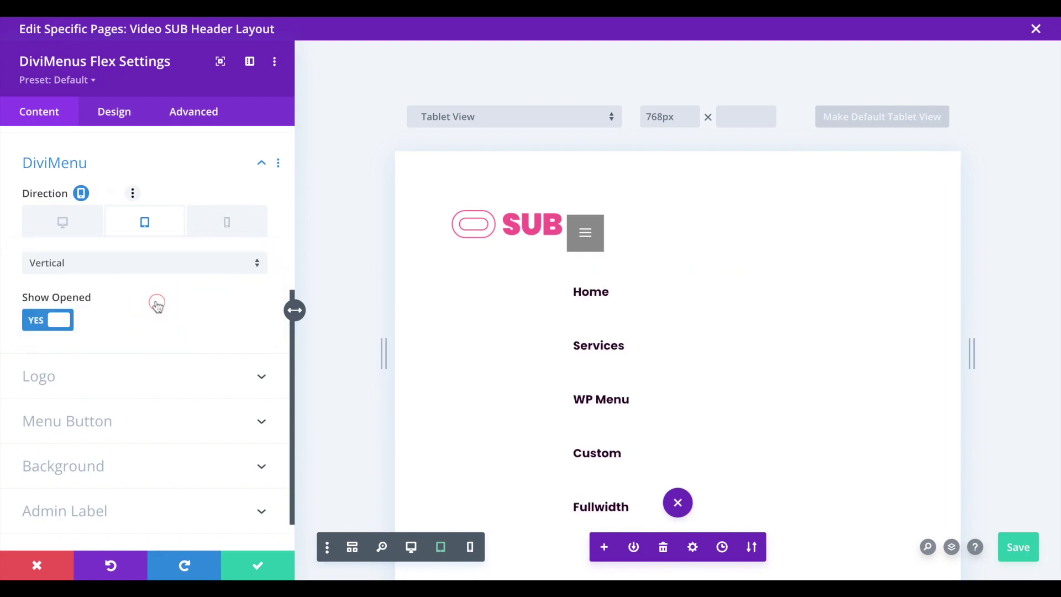
left_click(230, 225)
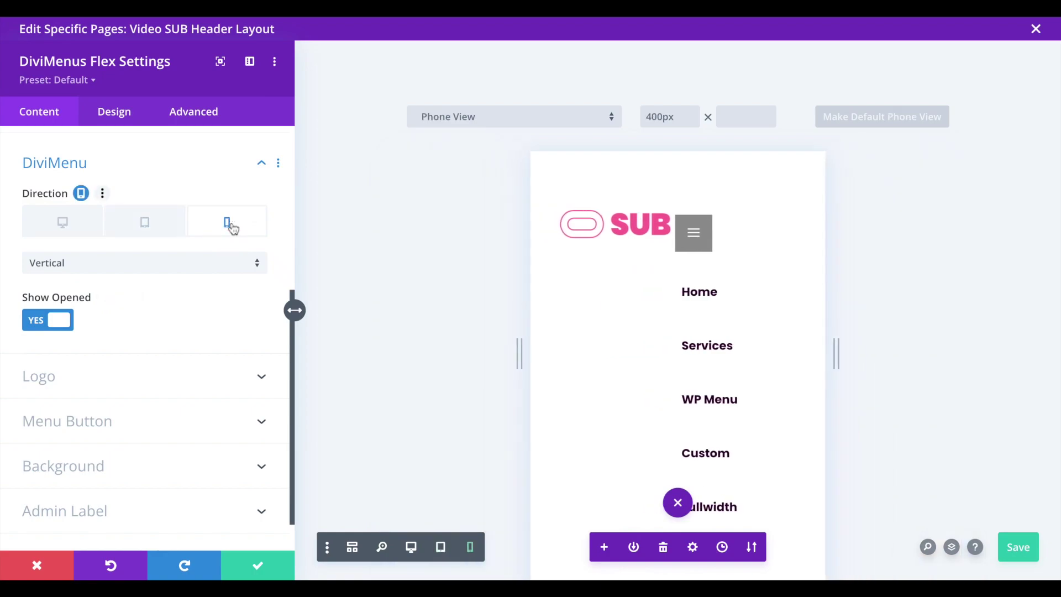
left_click(164, 228)
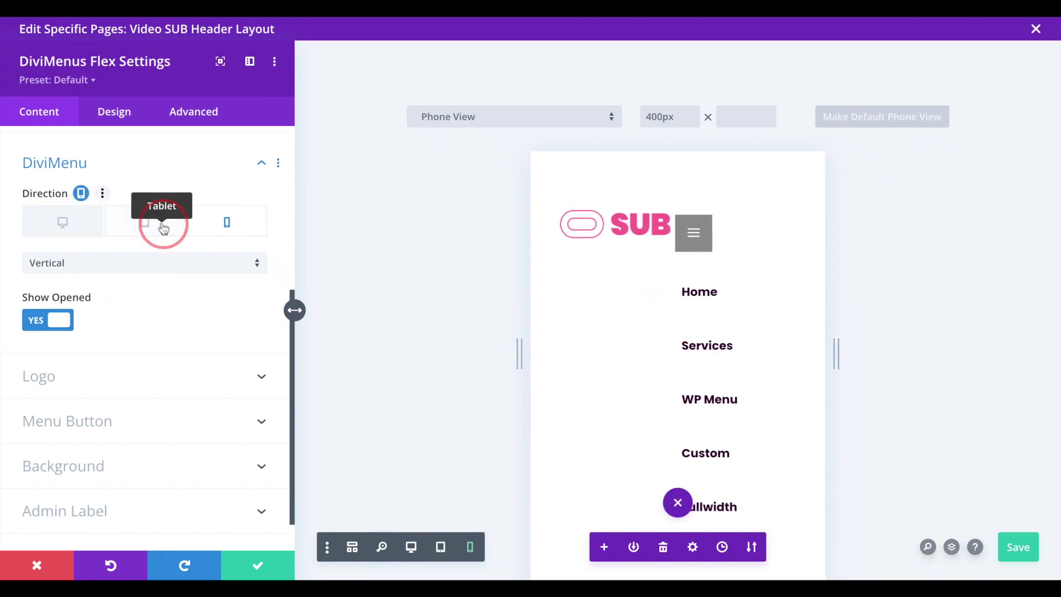
left_click(61, 224)
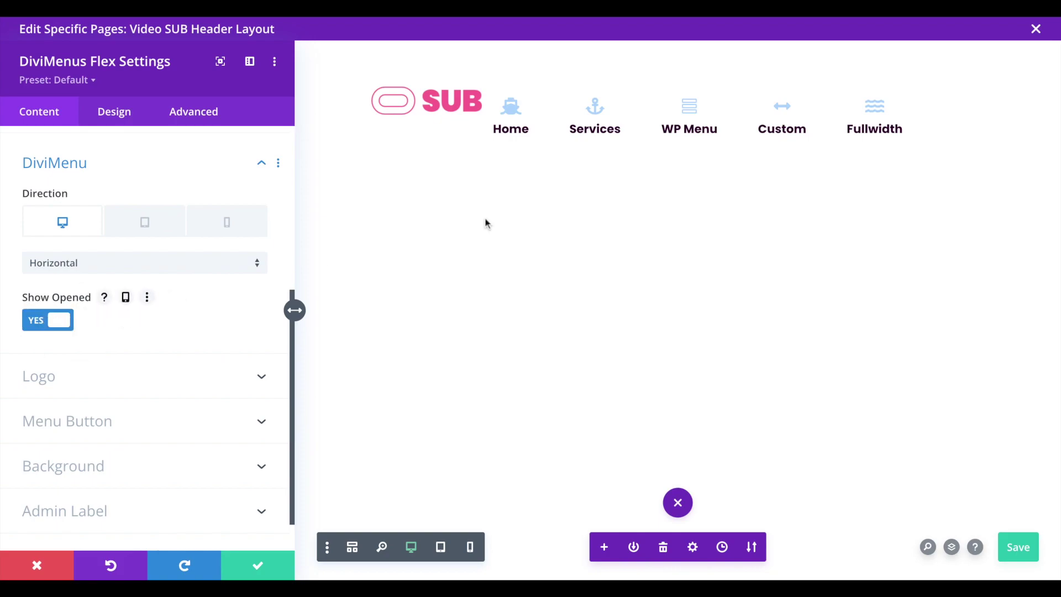
Enable per-device values for Show Opened, toggle it off and back to Yes for tablet, and return to the desktop values
left_click(441, 547)
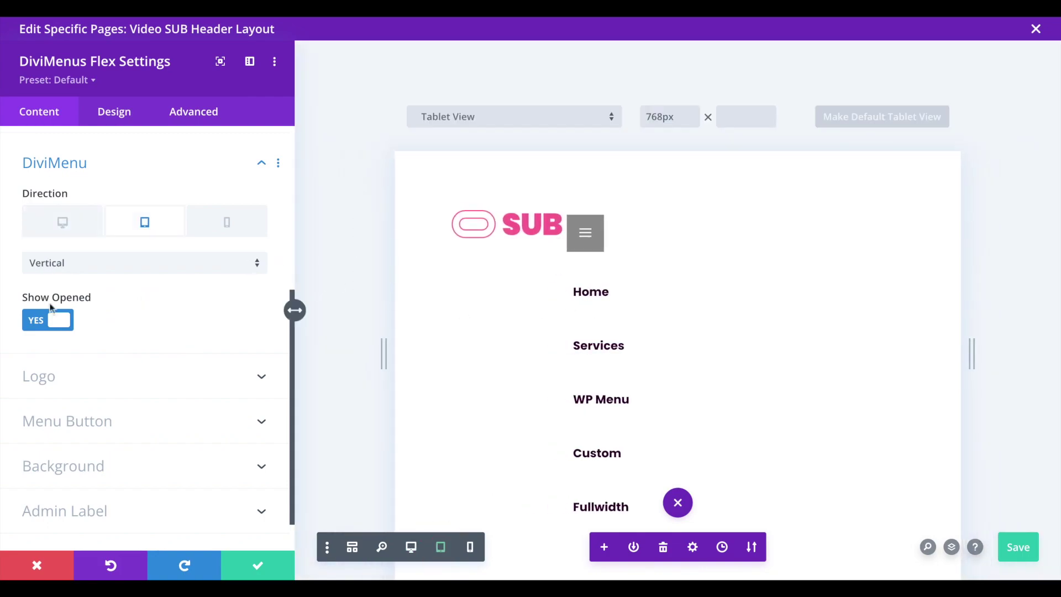
left_click(122, 298)
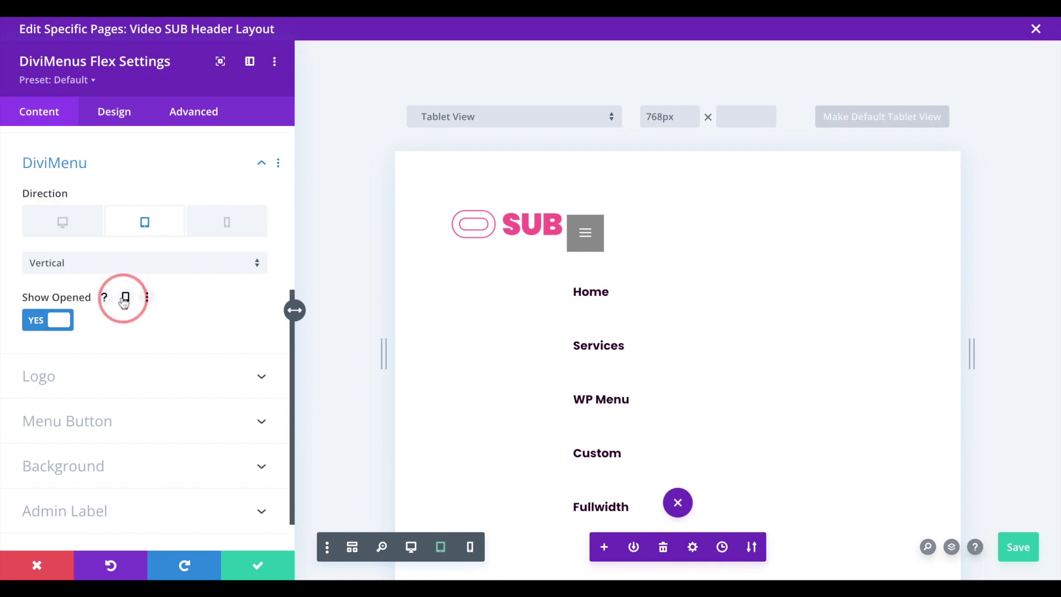
left_click(63, 366)
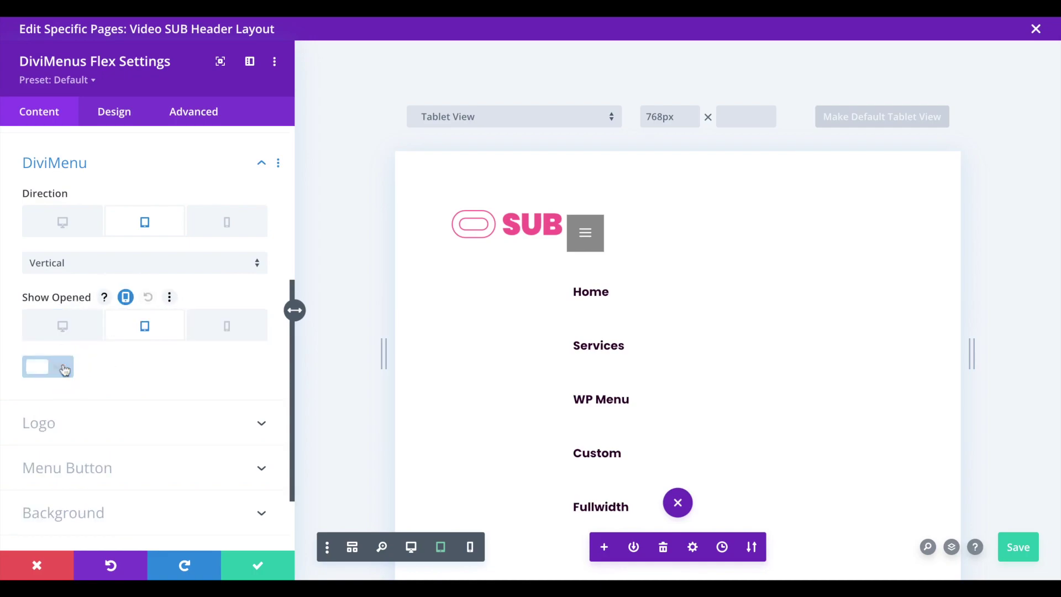
left_click(63, 368)
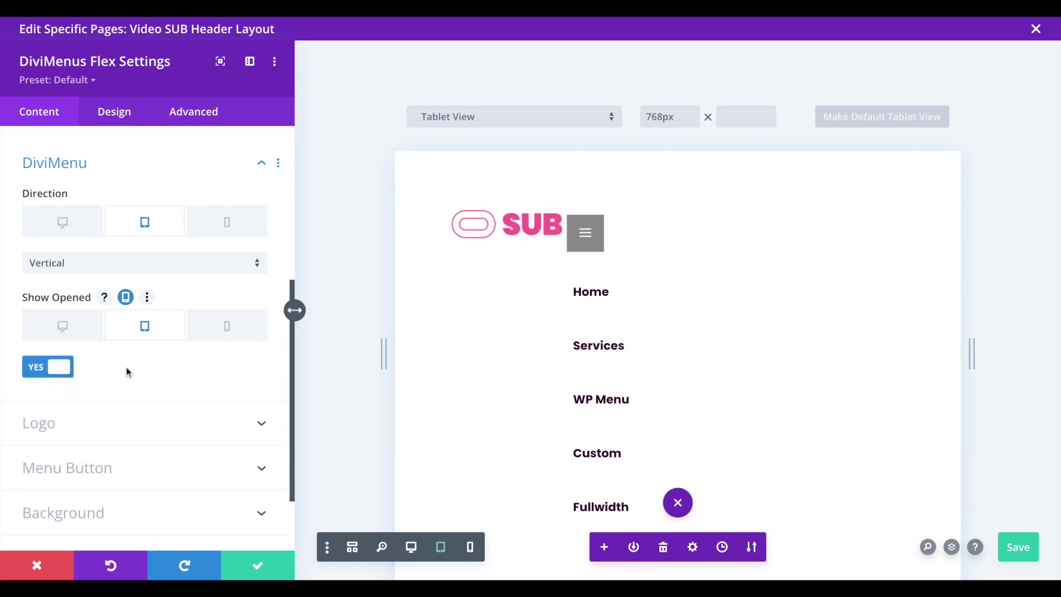
left_click(72, 326)
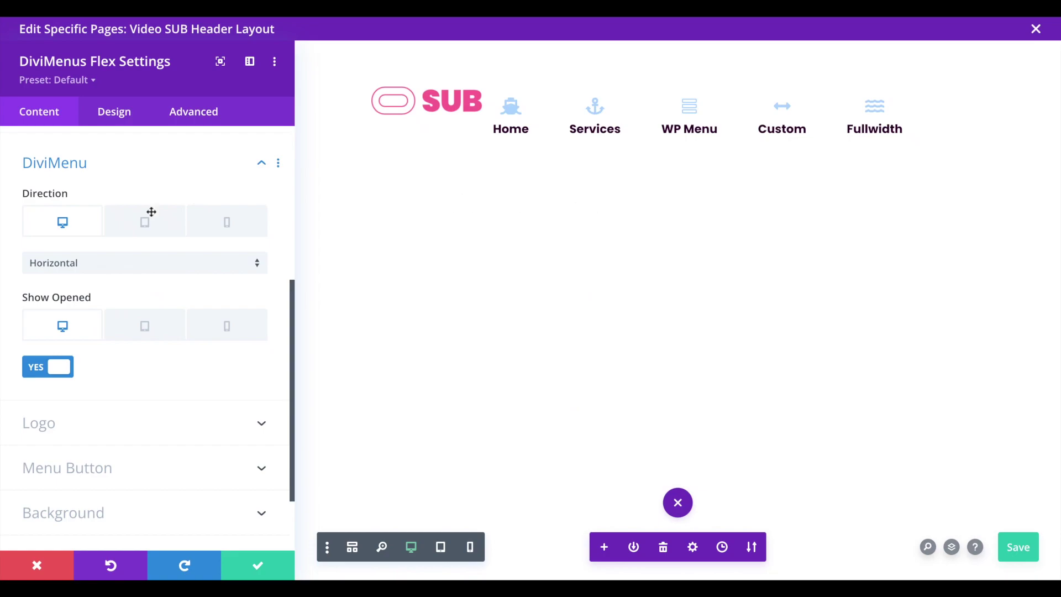
Align the menu items horizontally to the right in the DiviMenu design settings and enable per-device values for Fullwidth Menu Items
left_click(115, 117)
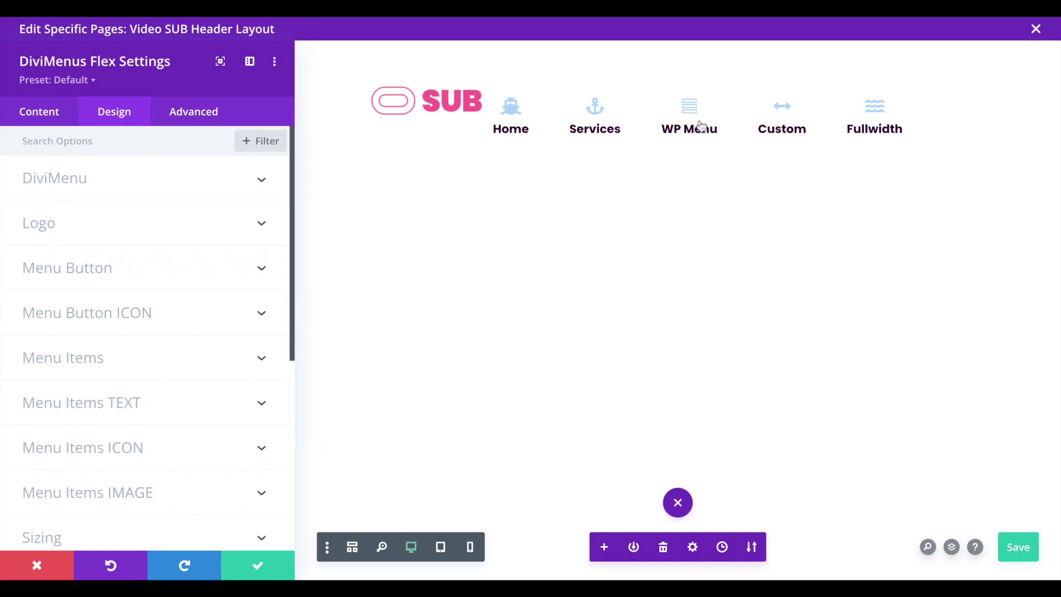
left_click(129, 183)
left_click(175, 236)
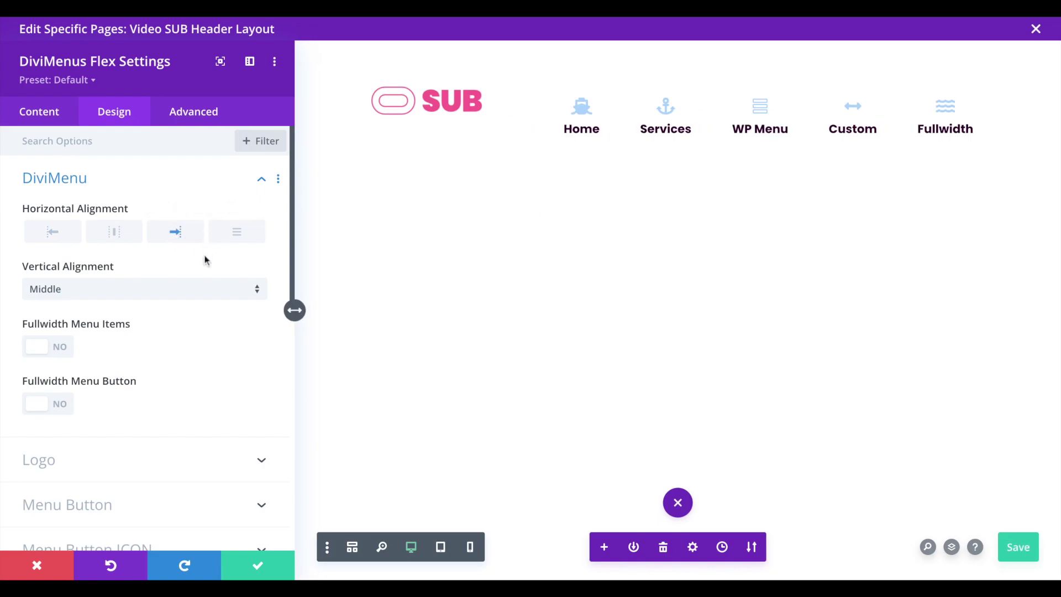
left_click(143, 325)
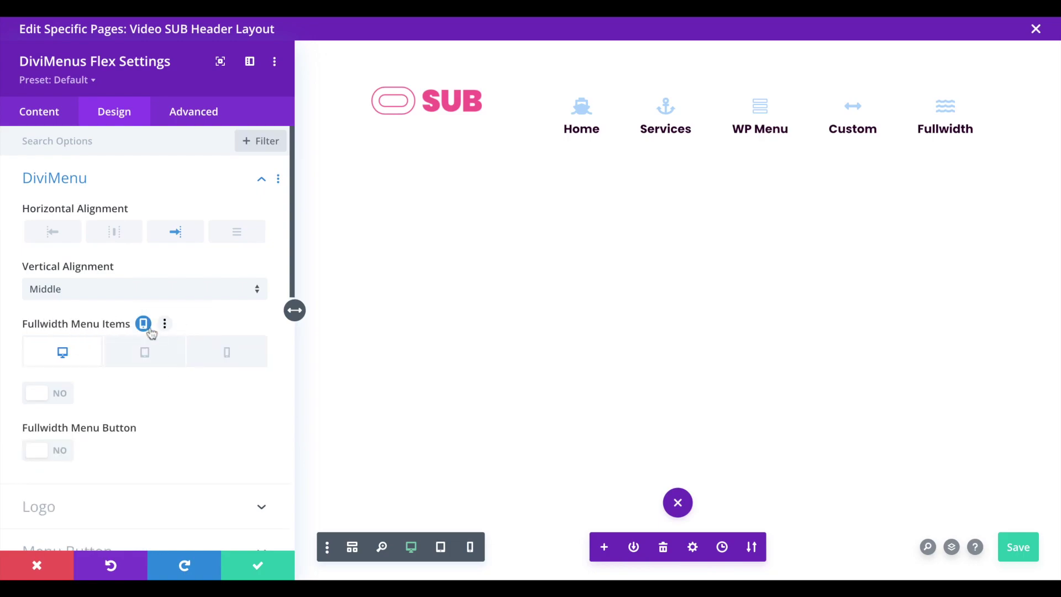
Reset the Menu Items background color, enable per-device values for it, and make it transparent on desktop
scroll(87, 272, "down", 1)
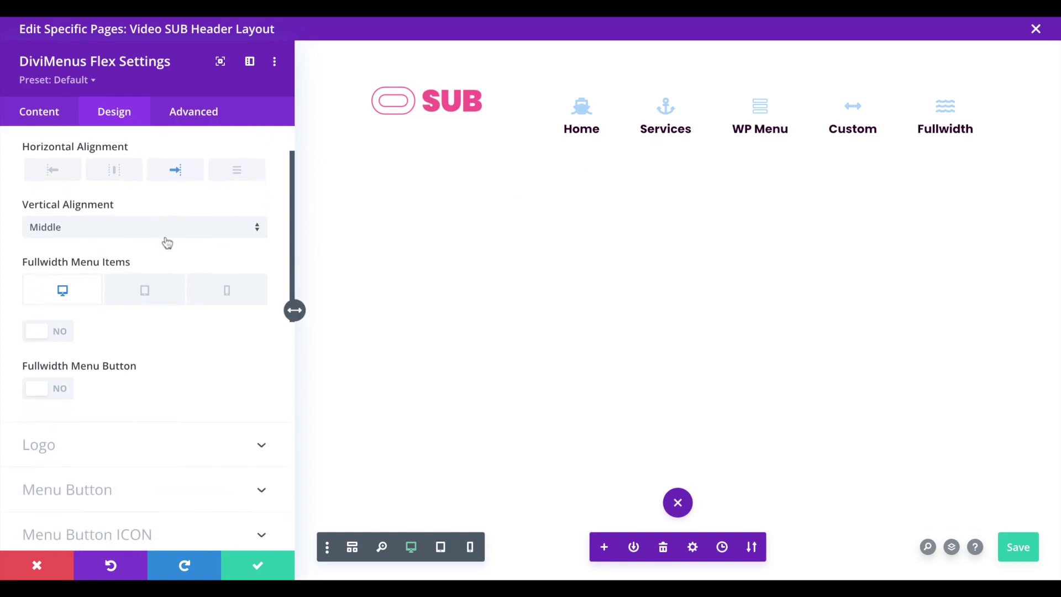
scroll(166, 243, "down", 3)
scroll(166, 243, "down", 2)
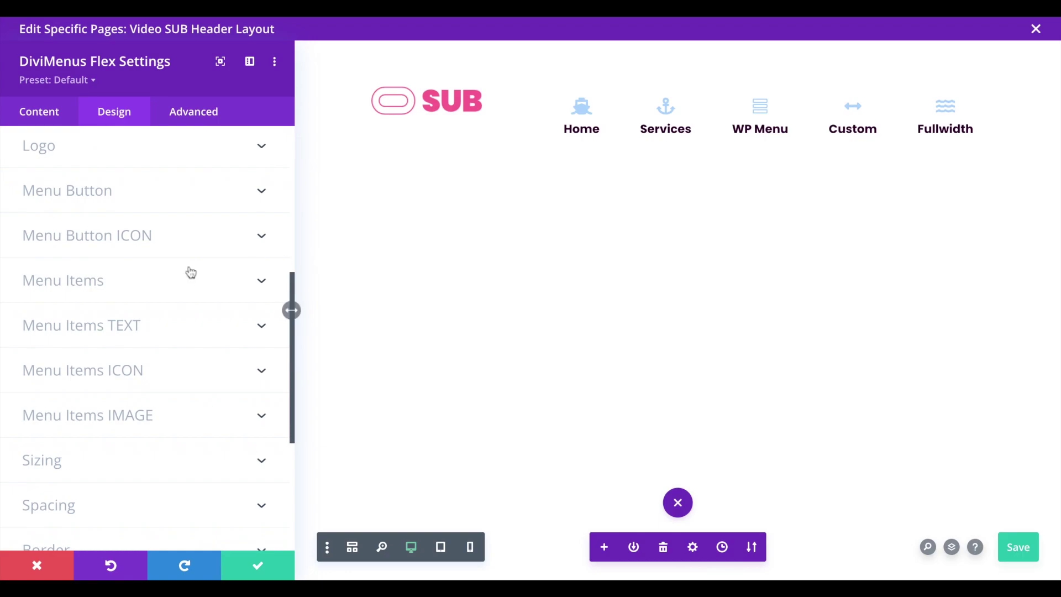
left_click(145, 282)
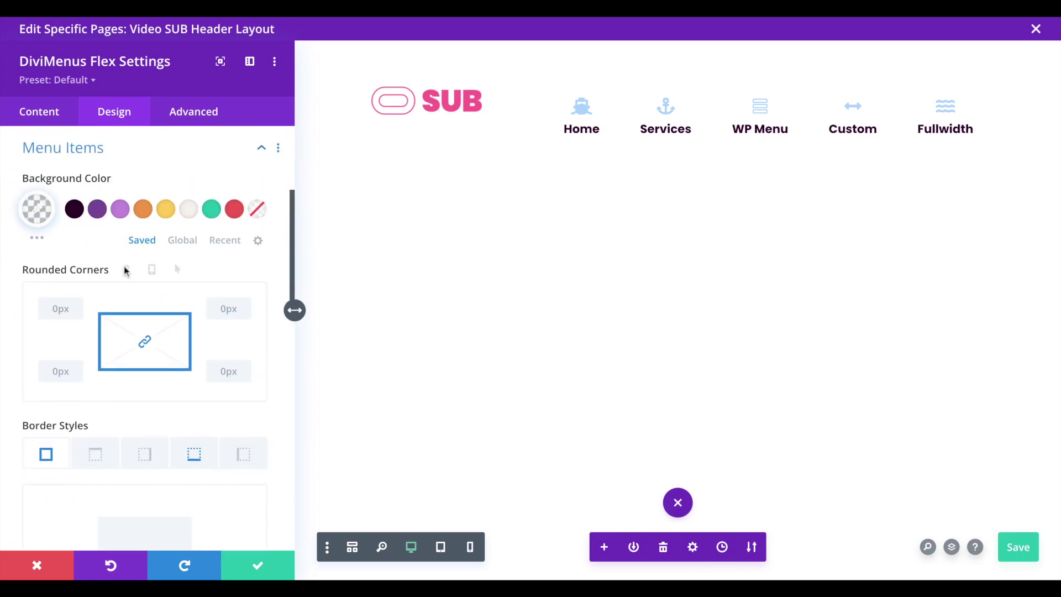
left_click(167, 180)
left_click(127, 182)
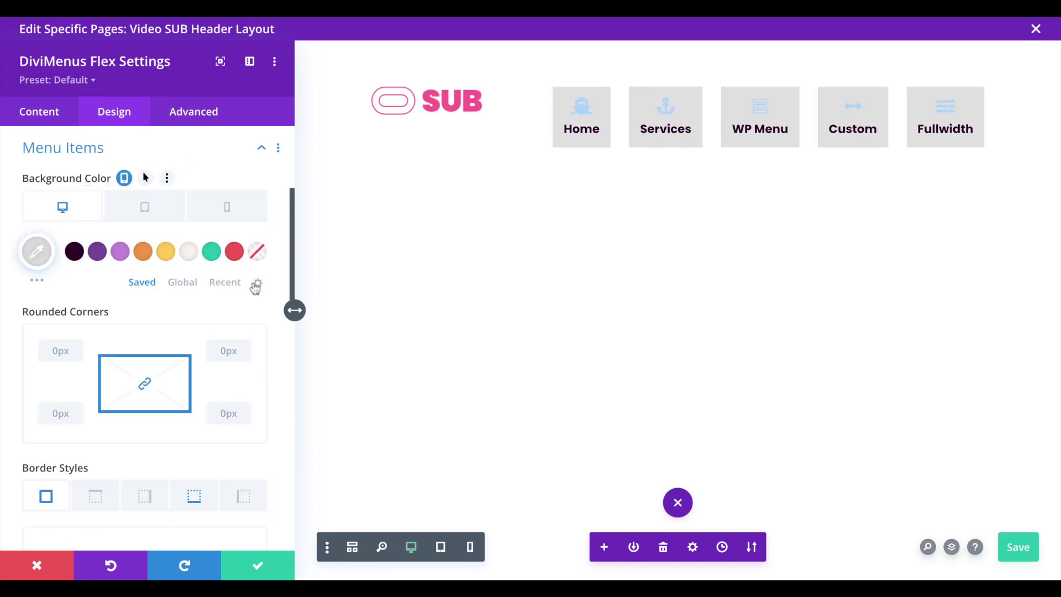
left_click(257, 252)
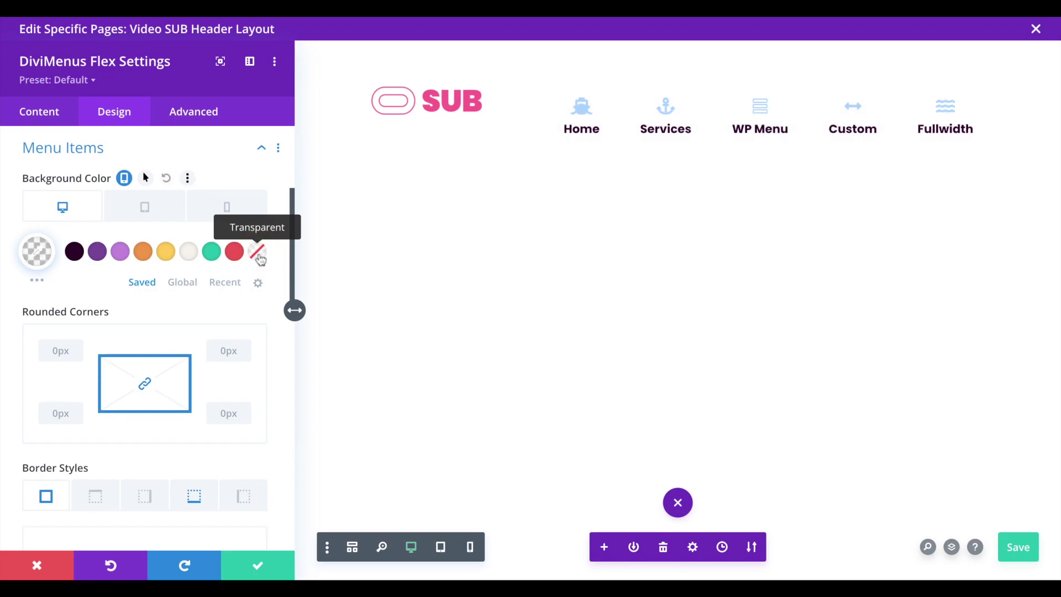
Set the menu items' tablet background color to rgba(84,63,104,0.1) and check the phone value
left_click(148, 213)
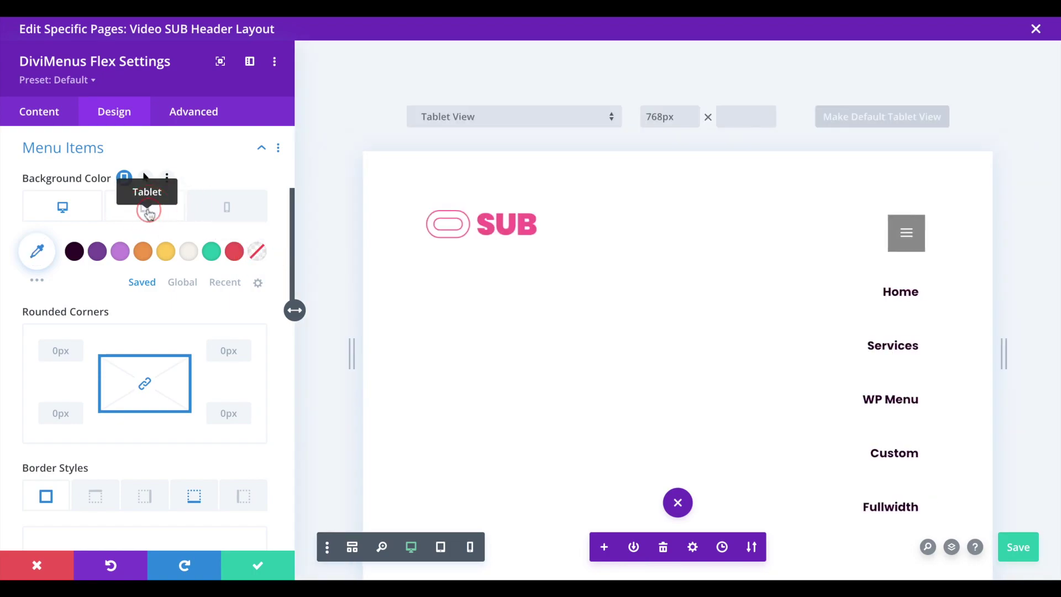
left_click(36, 255)
left_click(129, 254)
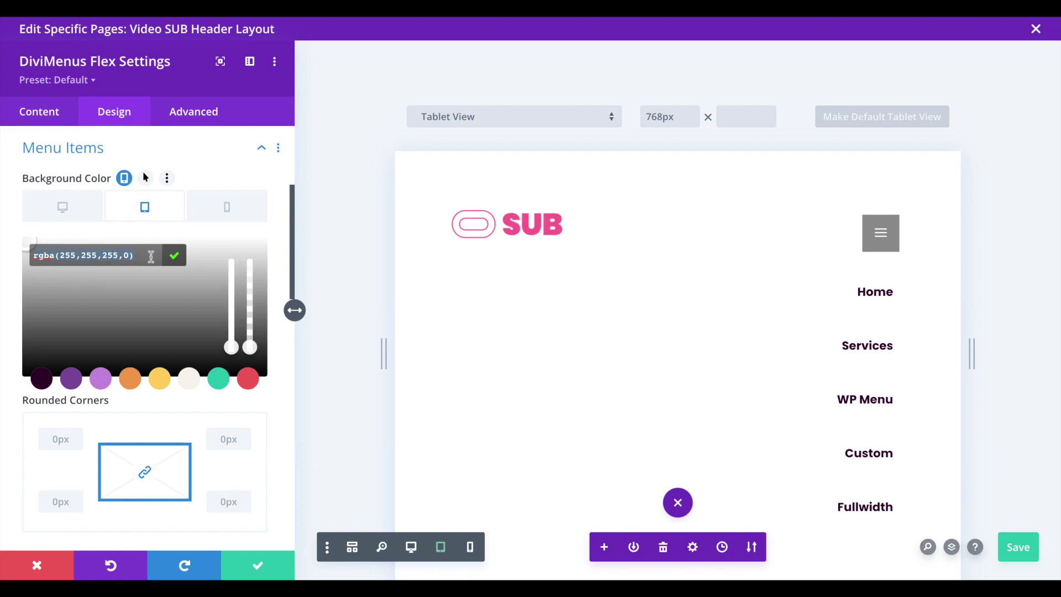
type("rgba(84,63,104,0.1)")
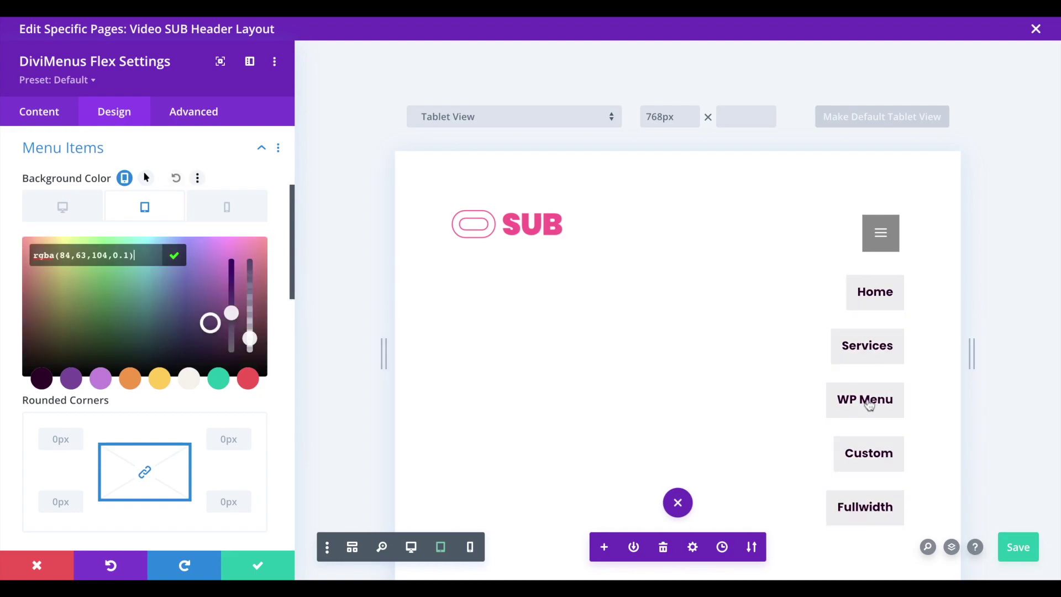
left_click(224, 208)
left_click(148, 209)
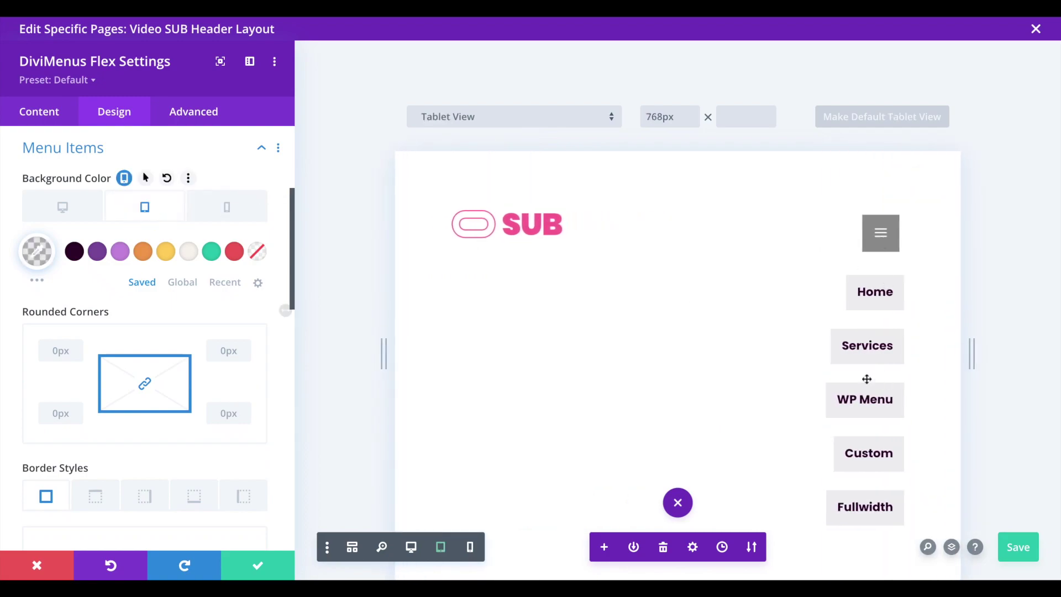
Set Fullwidth Menu Items to Yes for tablet, compare the phone and desktop layouts, and return to the tablet values
scroll(214, 284, "up", 4)
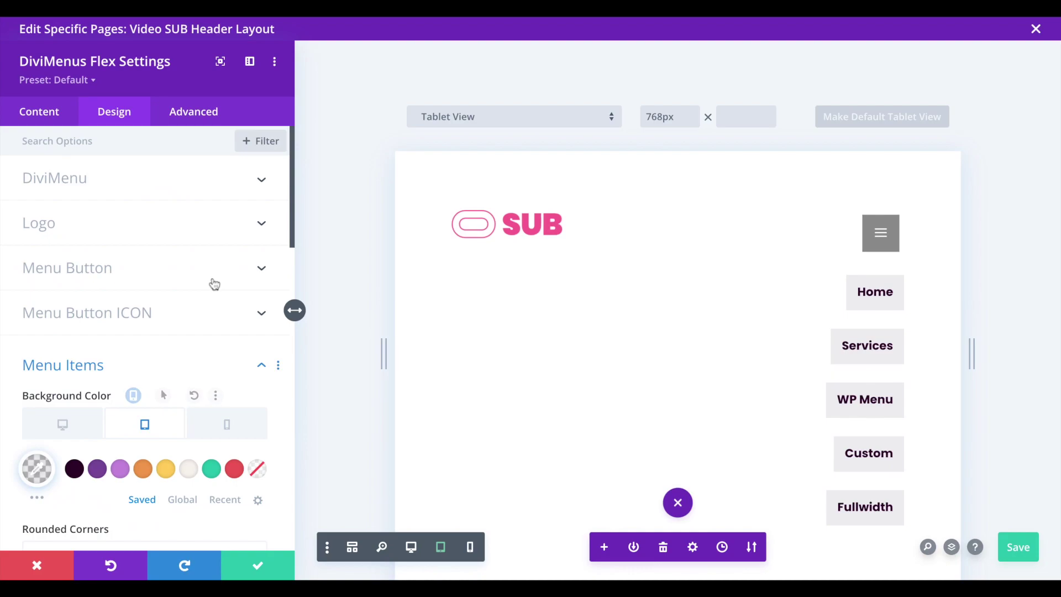
left_click(103, 188)
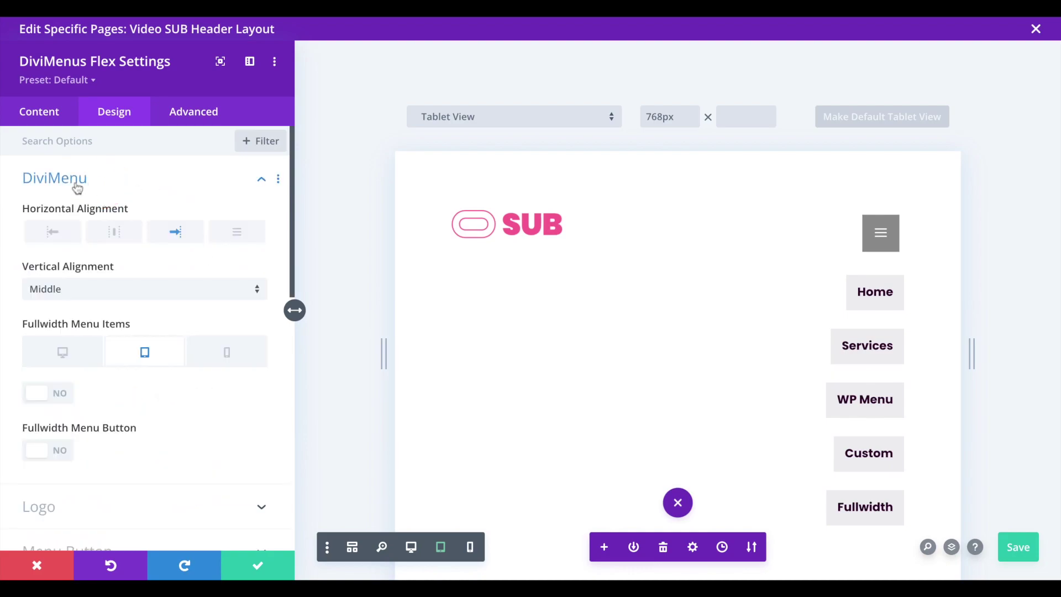
scroll(144, 305, "down", 1)
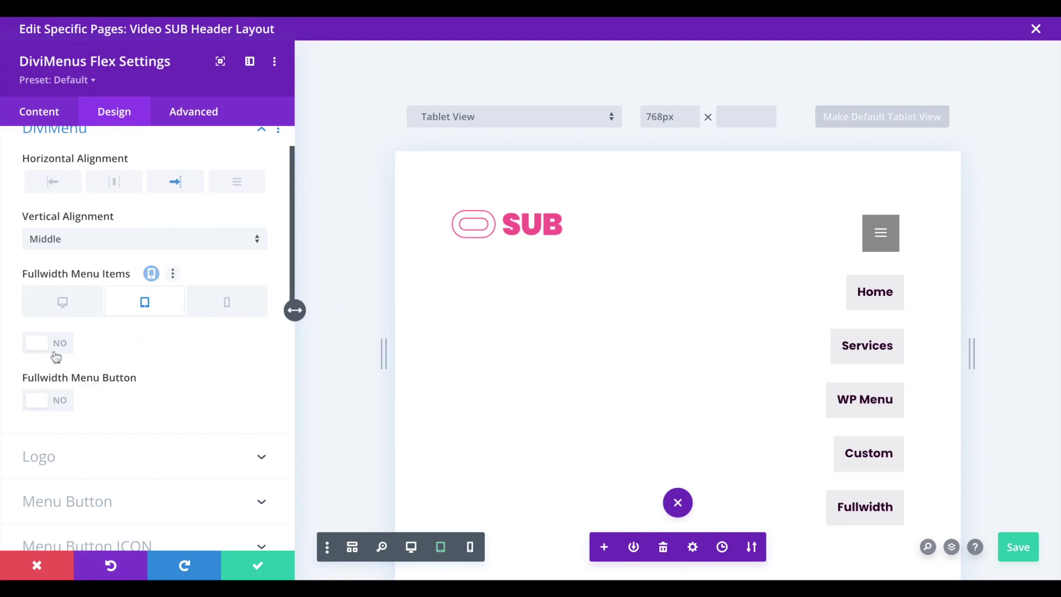
left_click(47, 345)
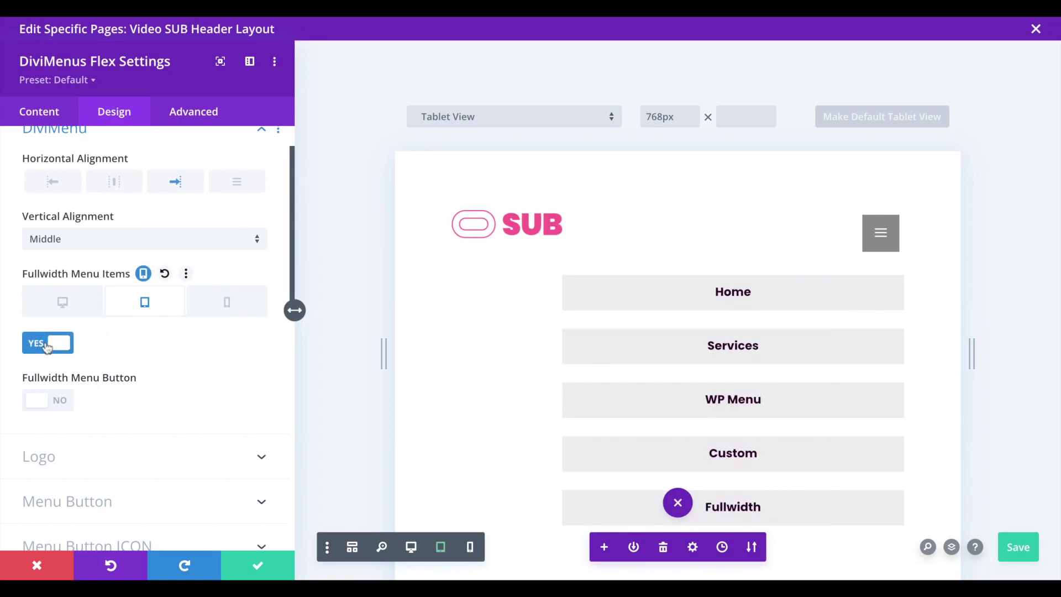
left_click(215, 311)
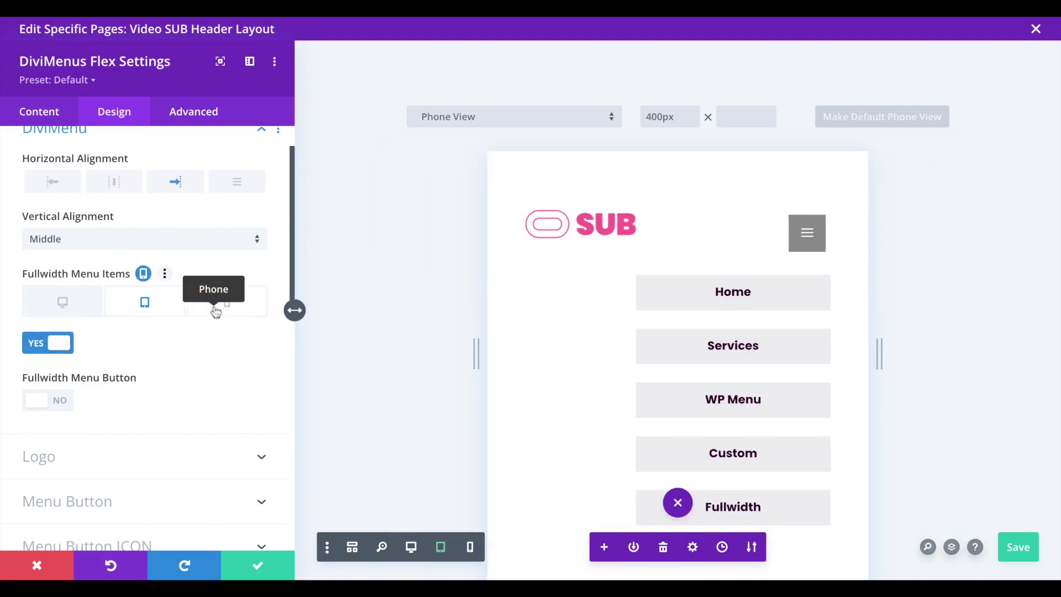
left_click(148, 311)
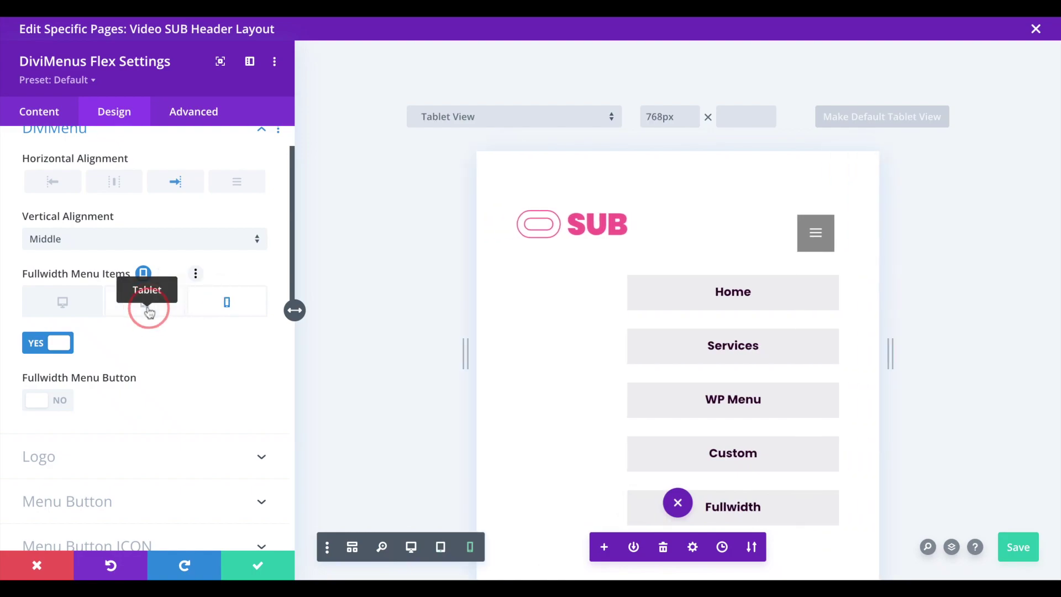
left_click(72, 313)
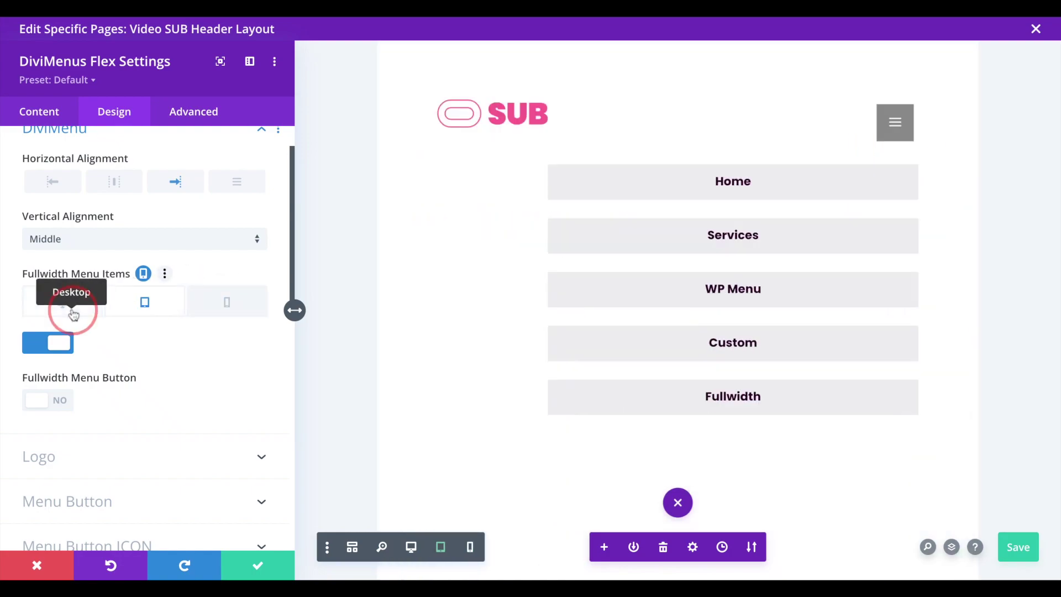
left_click(142, 308)
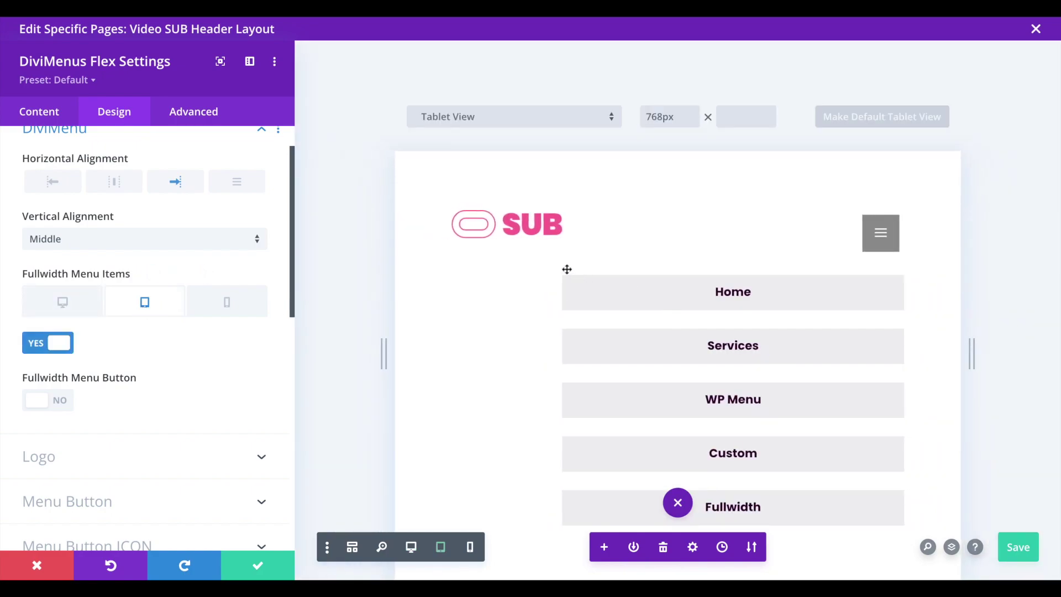
Review the full-width menu items in the tablet preview and save the header layout
scroll(562, 421, "down", 1)
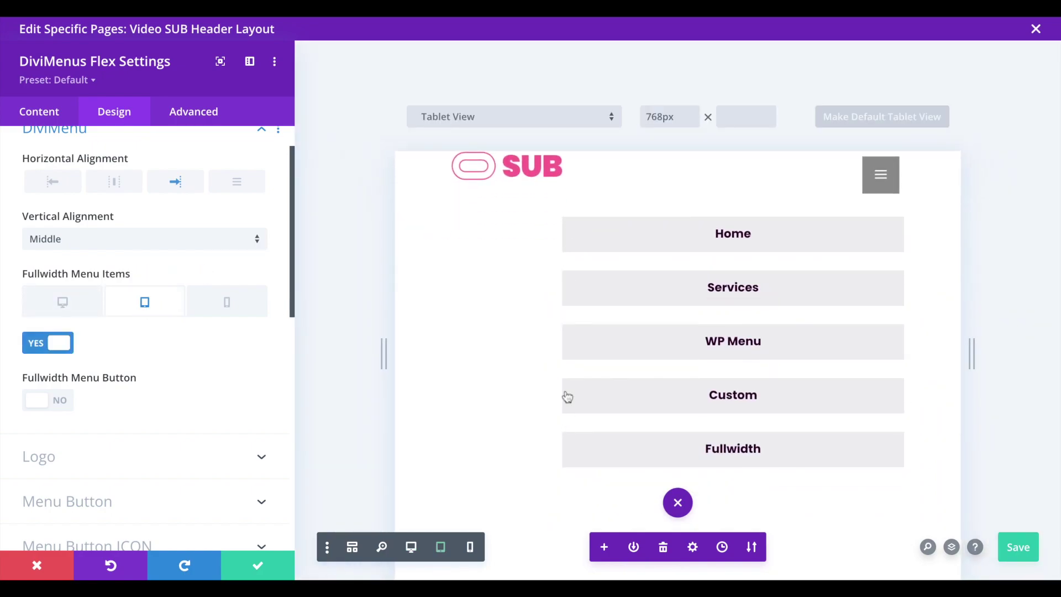
scroll(567, 397, "up", 1)
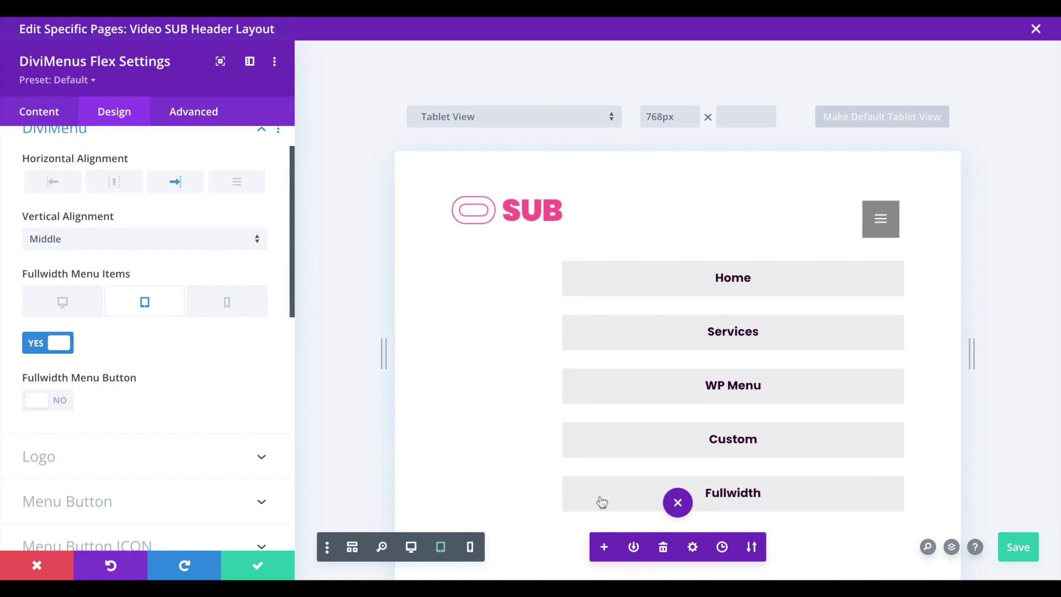
key("ctrl+s")
scroll(621, 350, "down", 1)
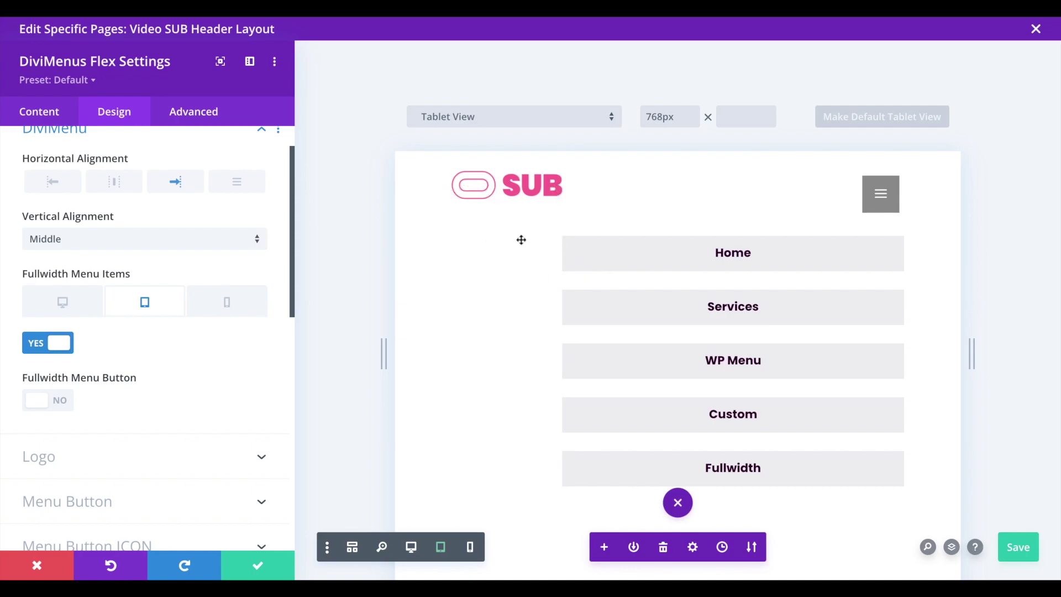
scroll(521, 239, "up", 1)
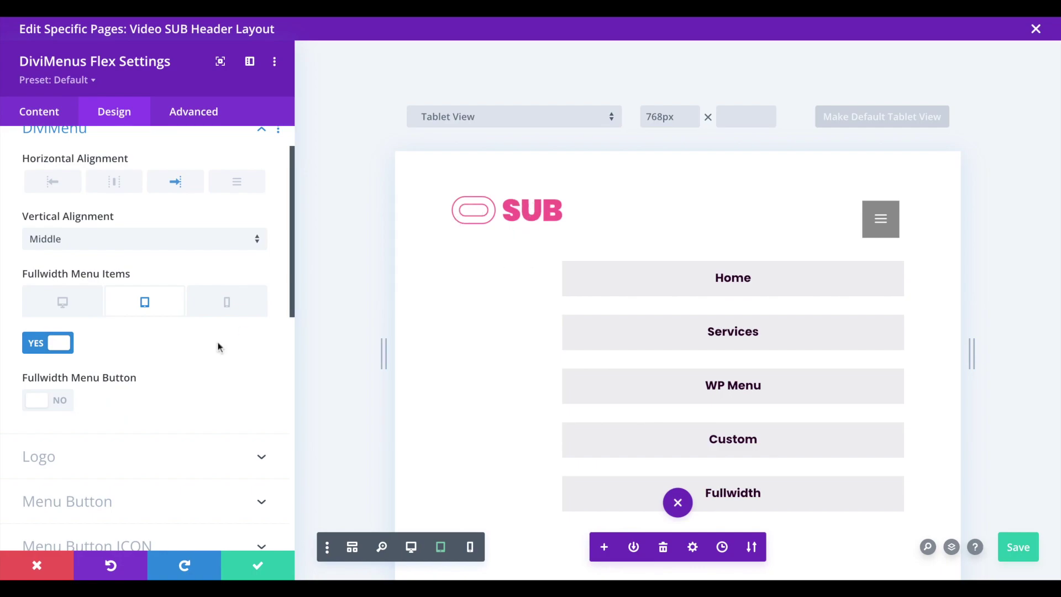
Enable per-device values for the logo's Absolute Position, set it to Yes for tablet, and check the phone and desktop values
scroll(220, 347, "down", 1)
left_click(63, 434)
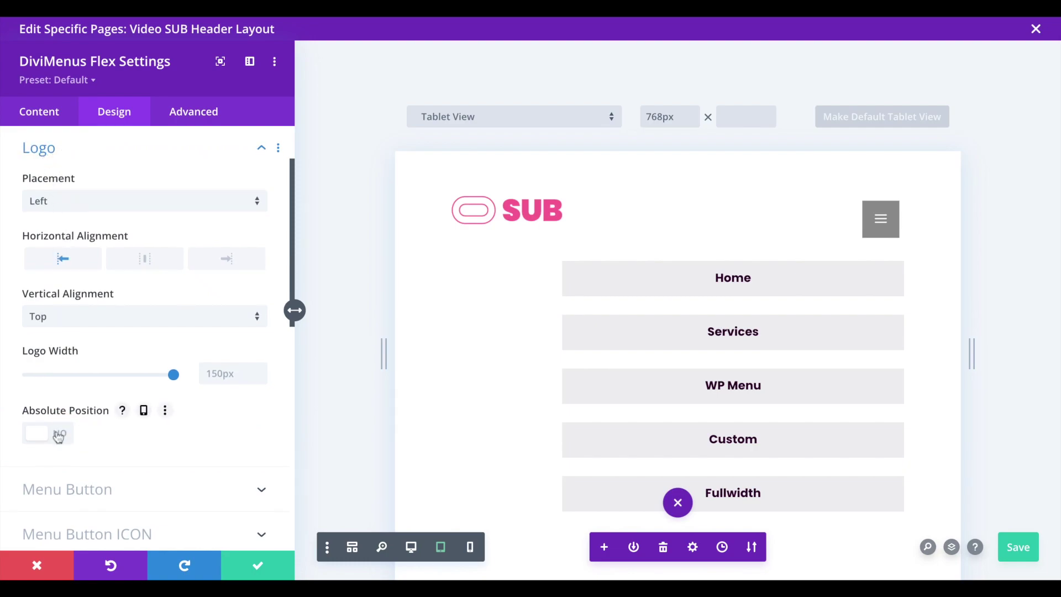
left_click(144, 411)
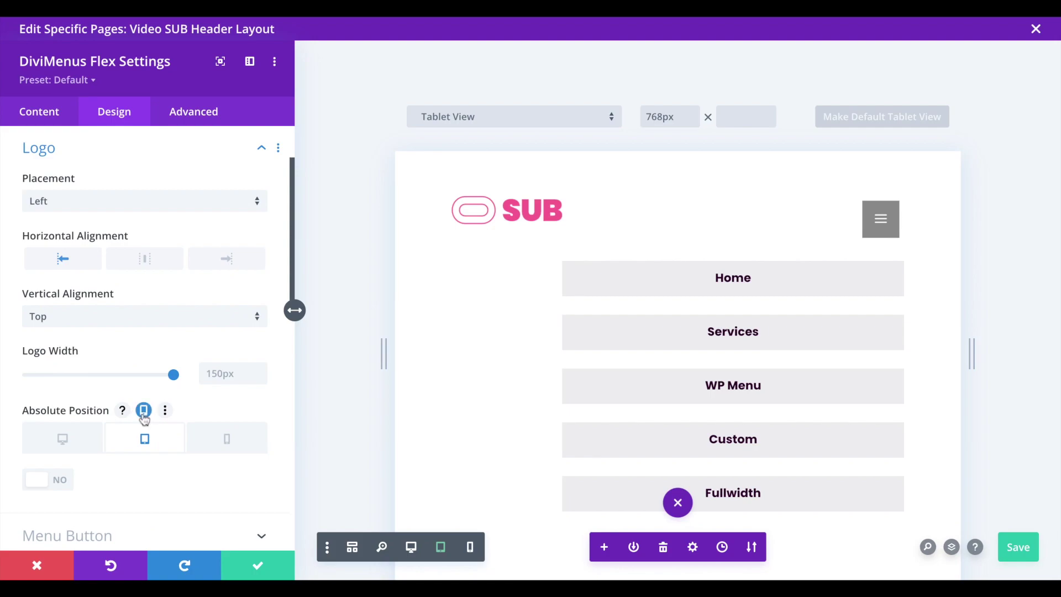
left_click(51, 485)
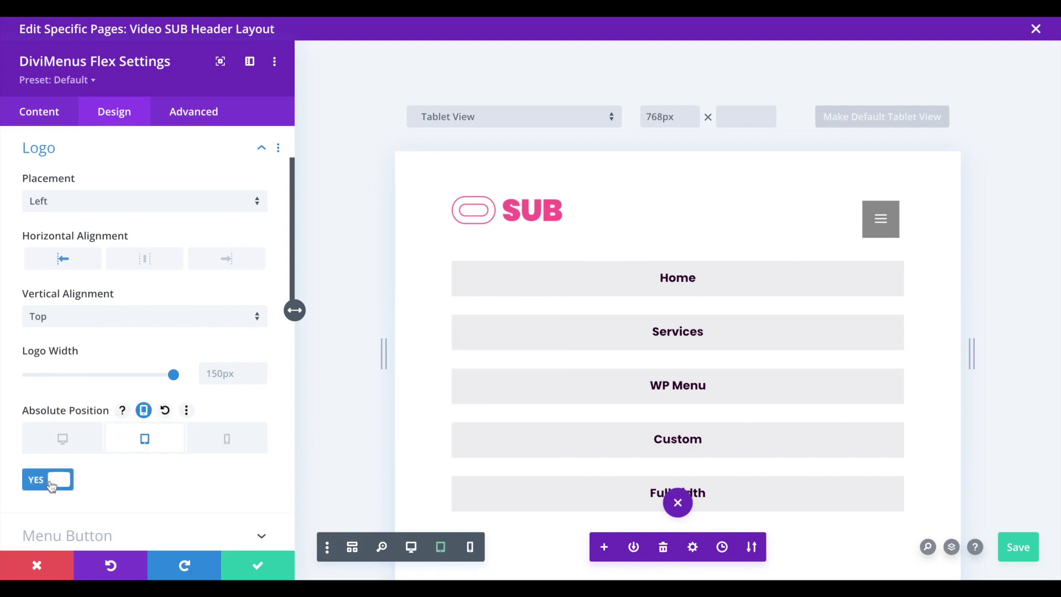
left_click(226, 443)
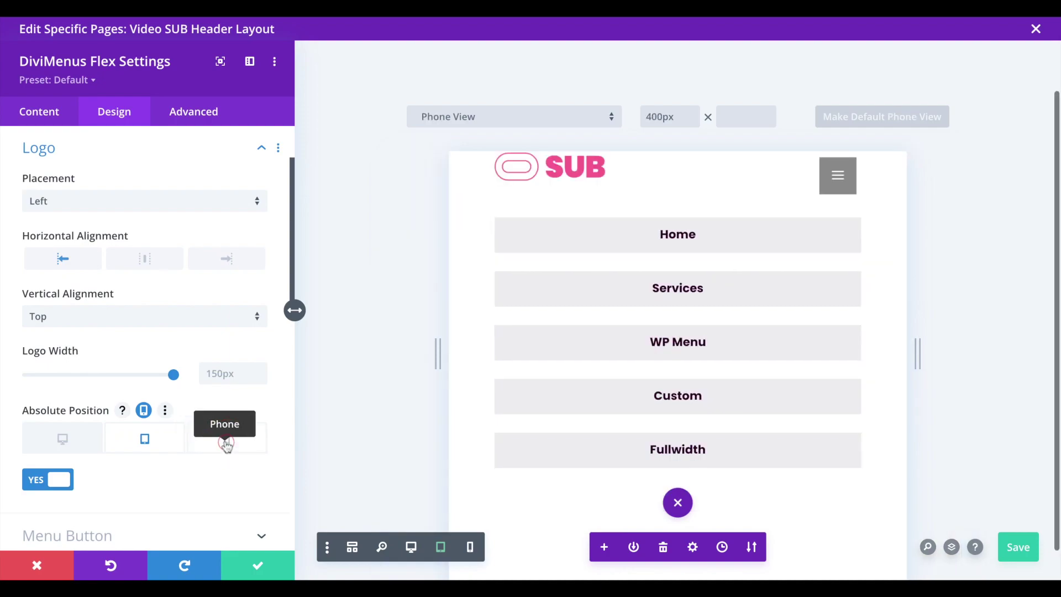
left_click(144, 439)
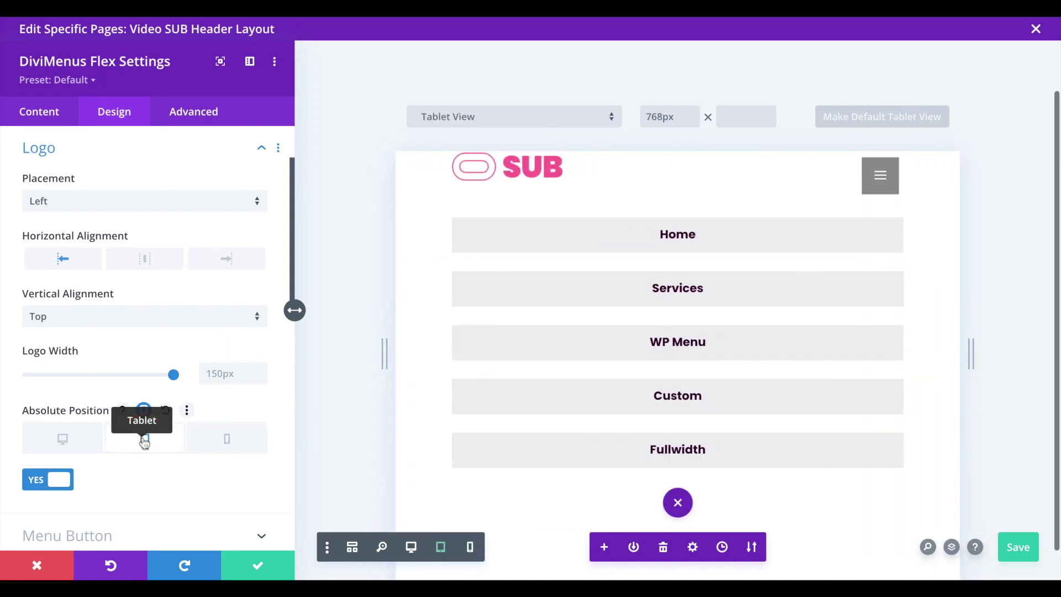
left_click(76, 444)
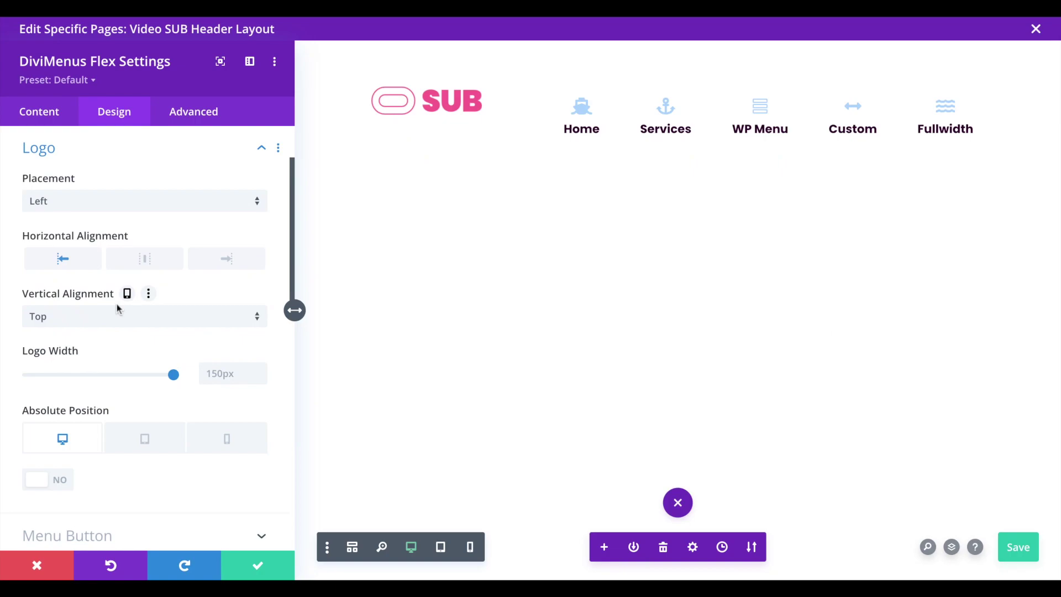
Enable per-device values for the logo's vertical alignment, choosing Middle on desktop and Top on tablet, and check the phone layout
left_click(127, 294)
left_click(102, 362)
left_click(104, 402)
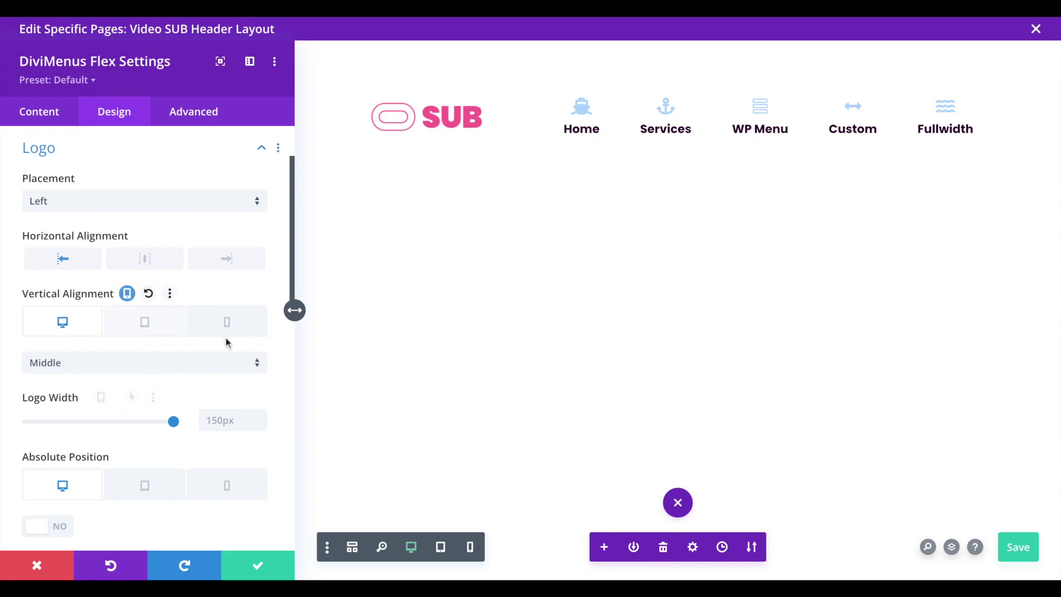
left_click(160, 324)
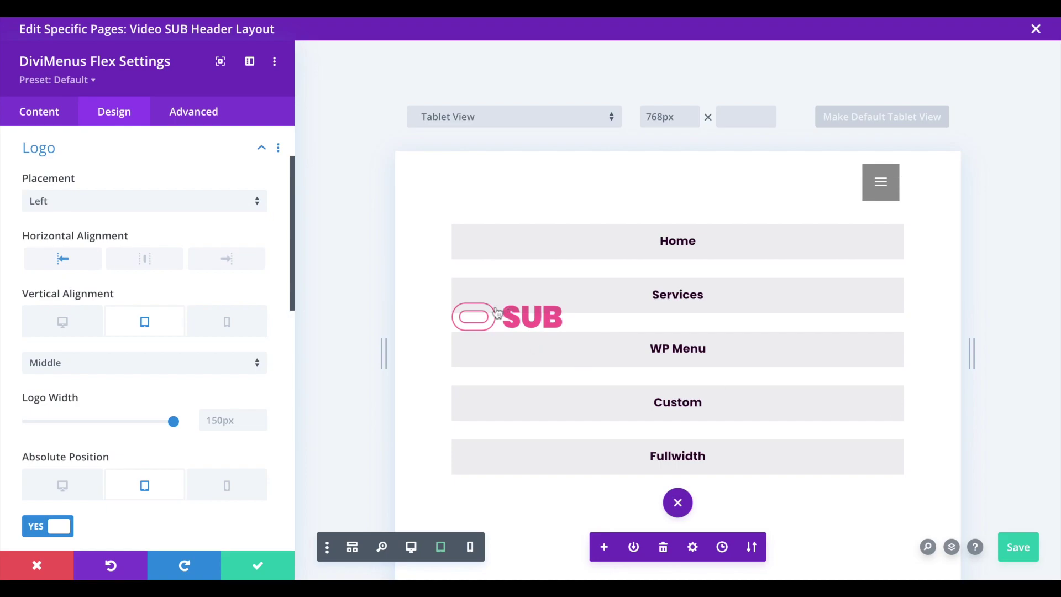
left_click(147, 363)
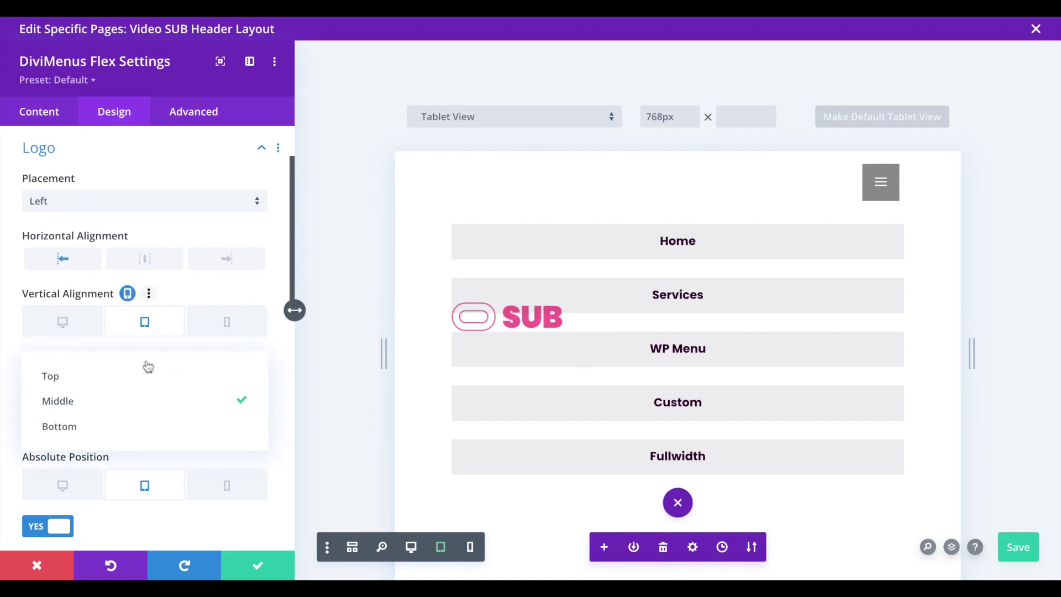
left_click(124, 377)
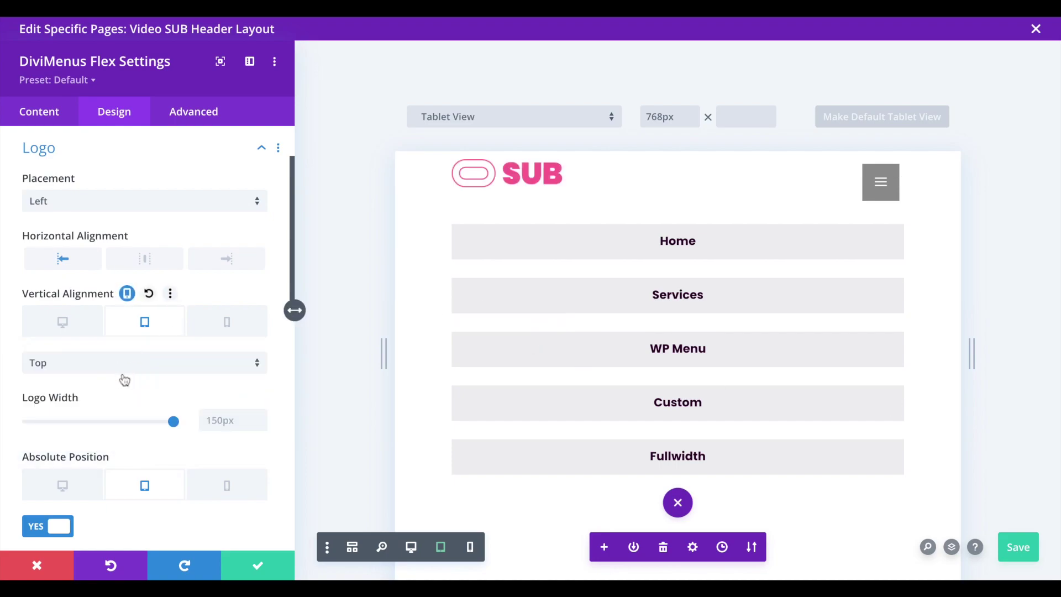
left_click(224, 327)
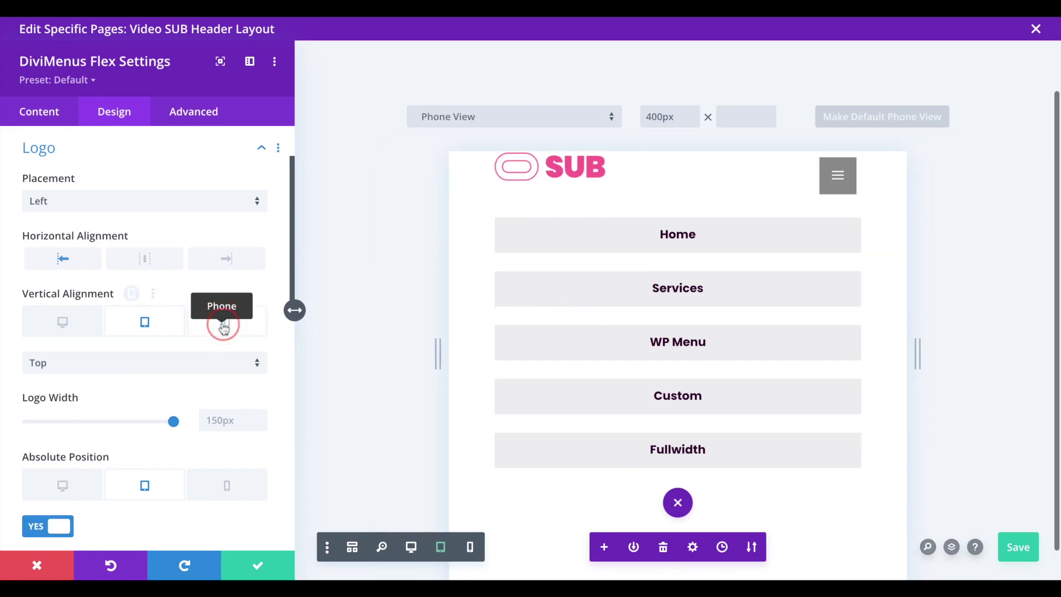
Enable per-device values for the logo margin in the spacing settings and set the tablet top margin to 20px
left_click(146, 325)
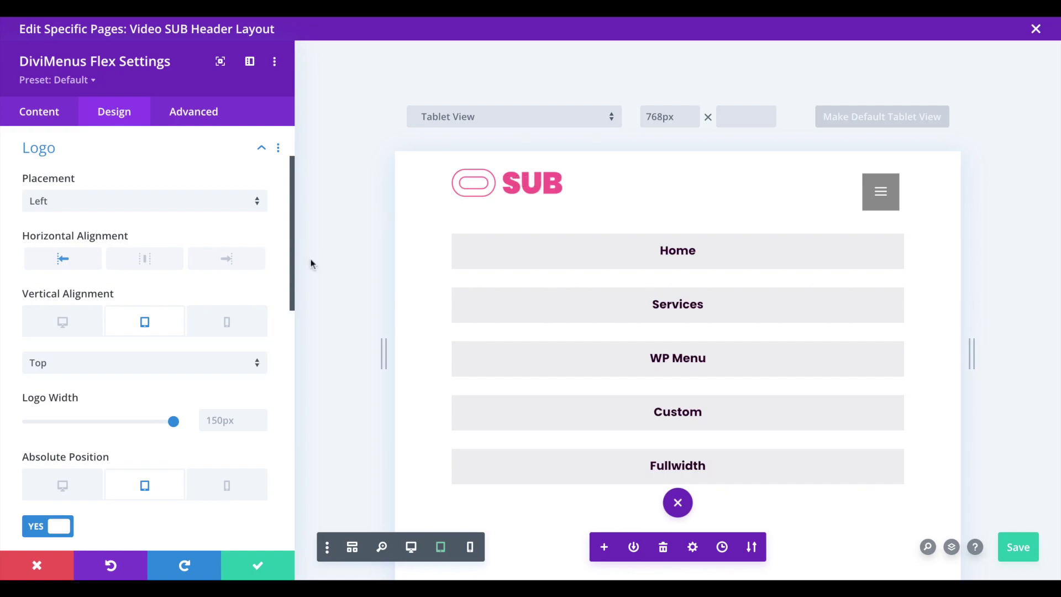
scroll(277, 304, "down", 3)
scroll(278, 305, "down", 7)
left_click(128, 324)
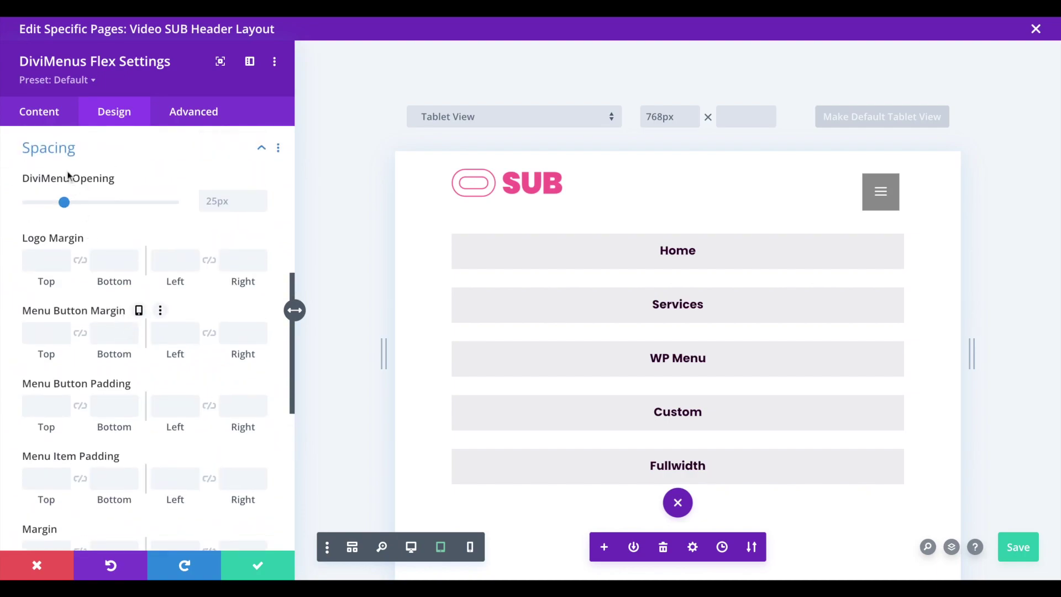
mouse_move(64, 250)
left_click(95, 240)
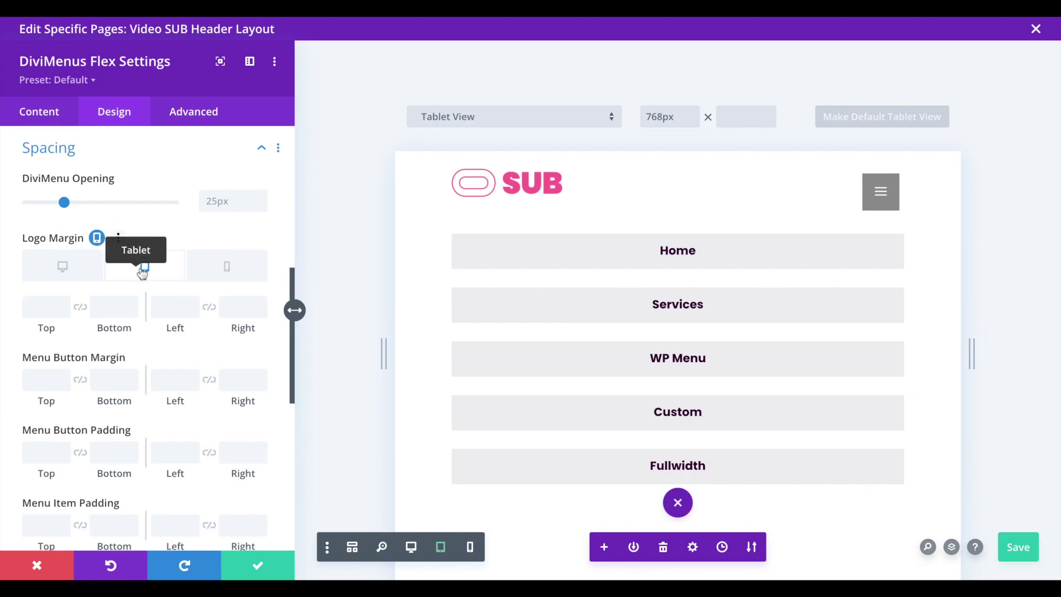
left_click(33, 311)
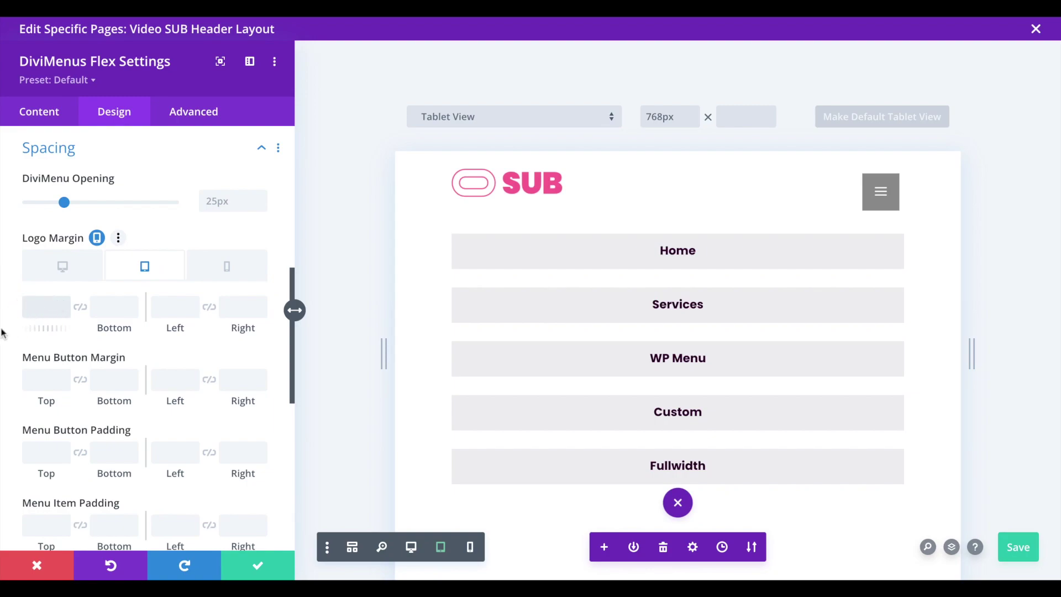
type("20")
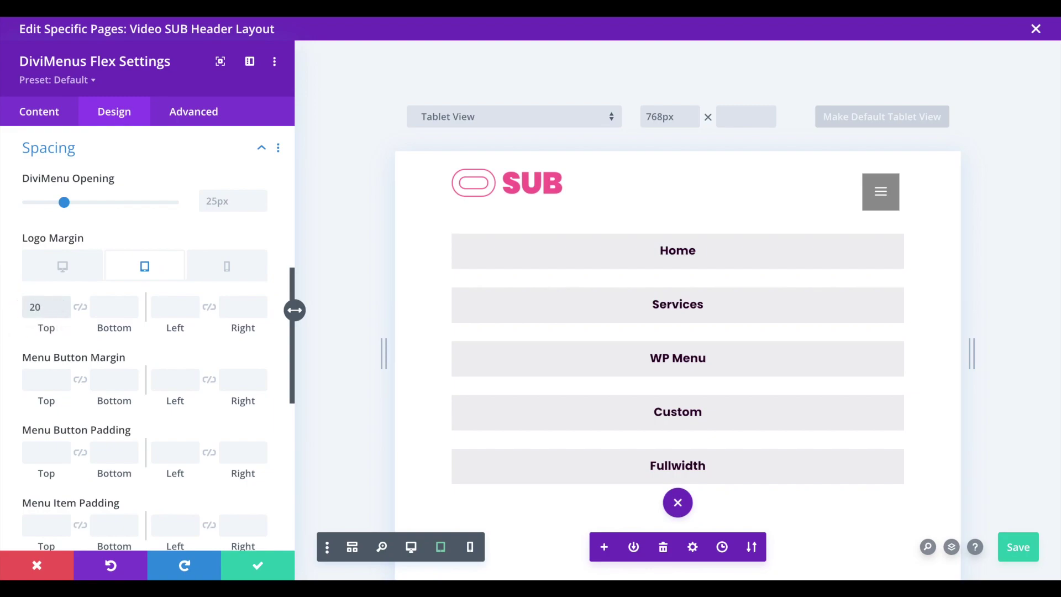
type("px")
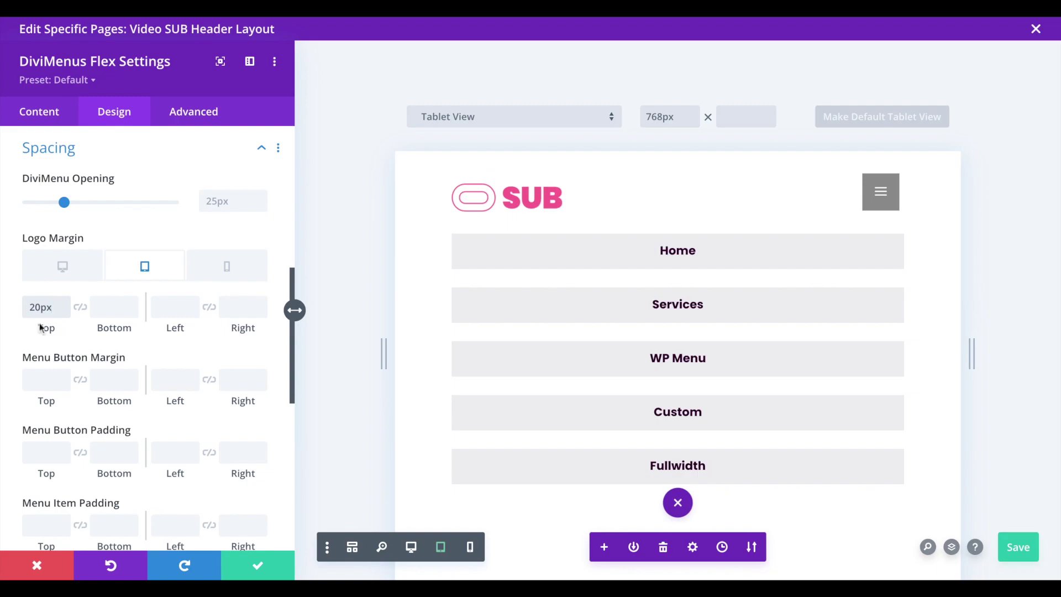
Reduce the logo's tablet top margin to 15px, check the phone layout, and return to the tablet values
left_click(64, 311)
left_click(64, 311)
left_click(64, 311)
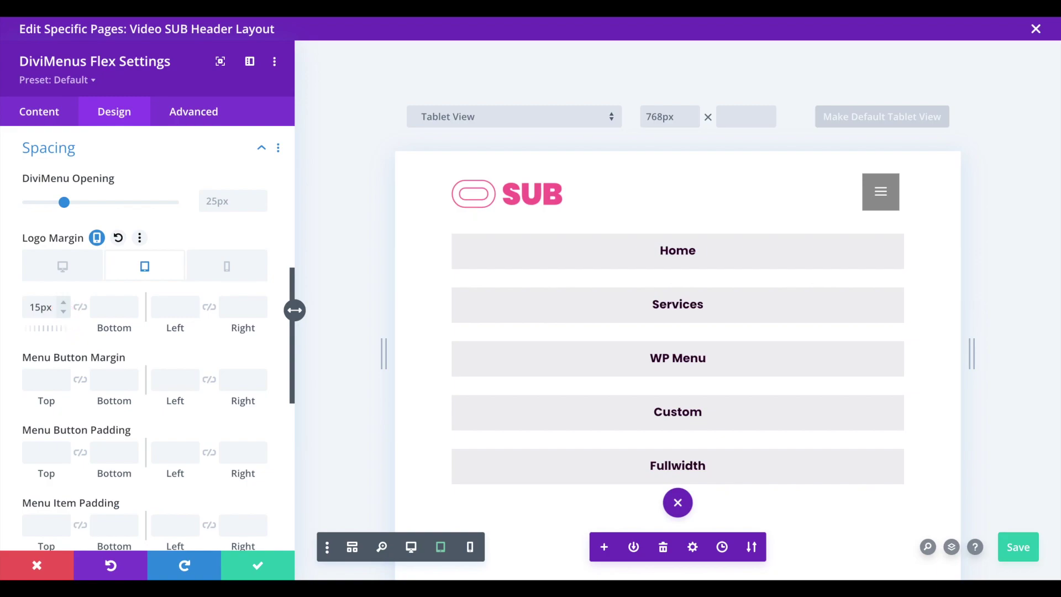
left_click(218, 272)
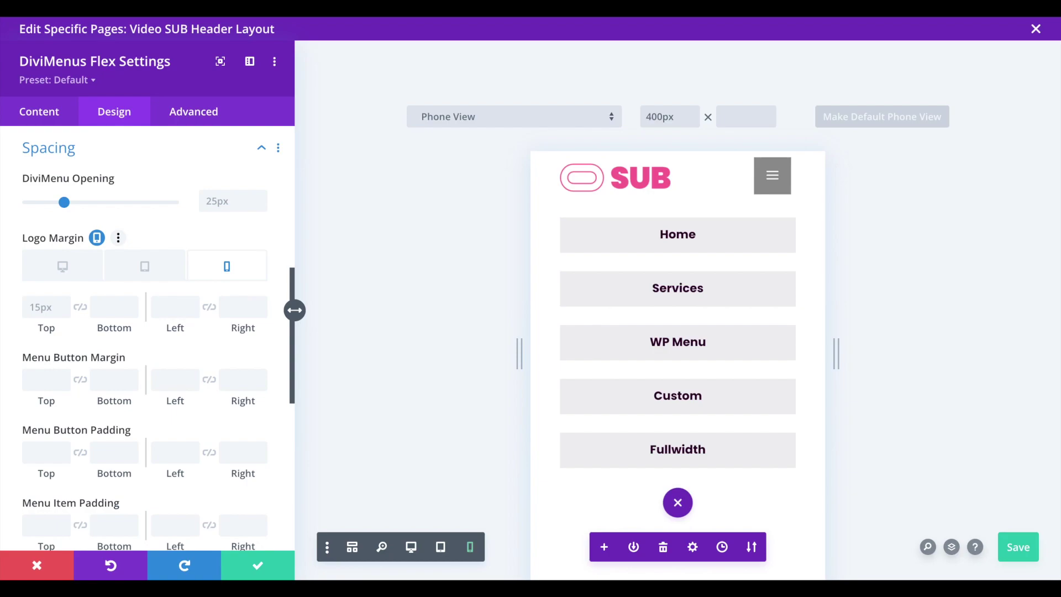
left_click(162, 270)
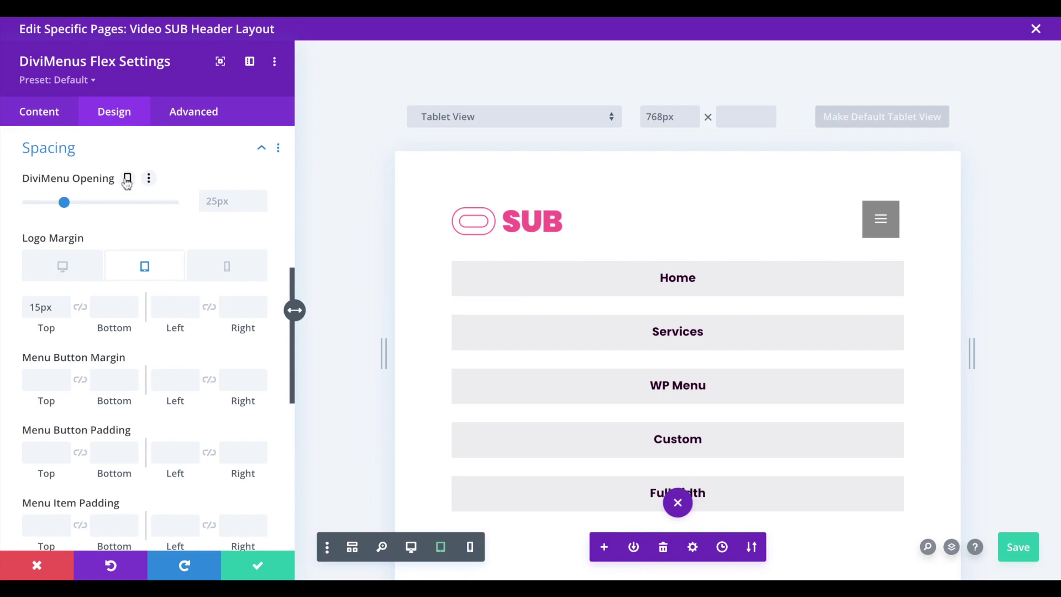
Enable per-device values for DiviMenu Opening, set the tablet spacing to 5px, and test opening and closing the menu in the phone preview
left_click(127, 179)
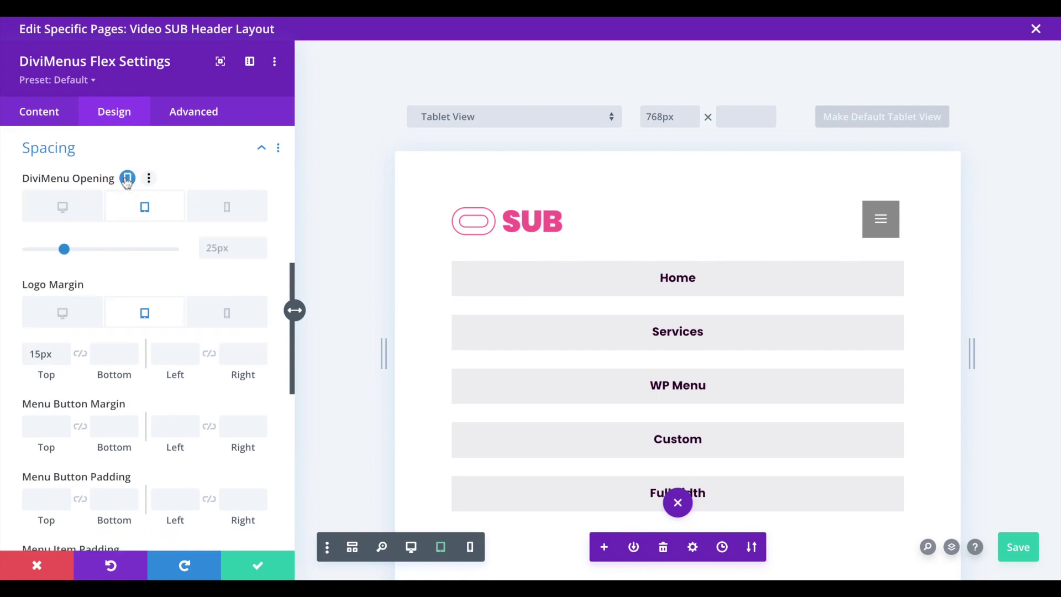
left_click(65, 249)
left_click_drag(64, 249, 42, 248)
left_click(237, 244)
left_click_drag(237, 244, 178, 248)
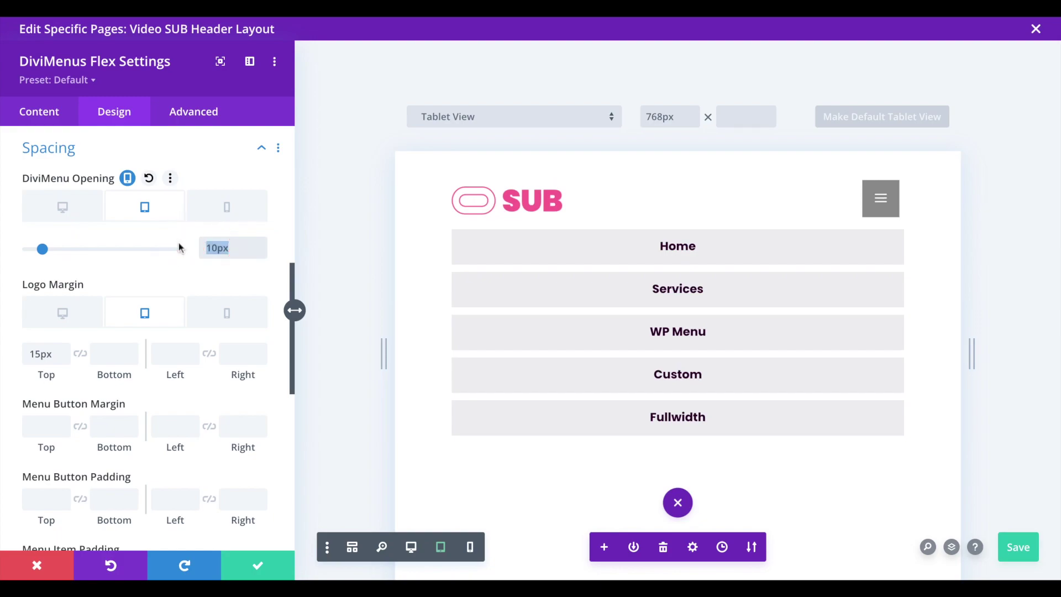
type("5px")
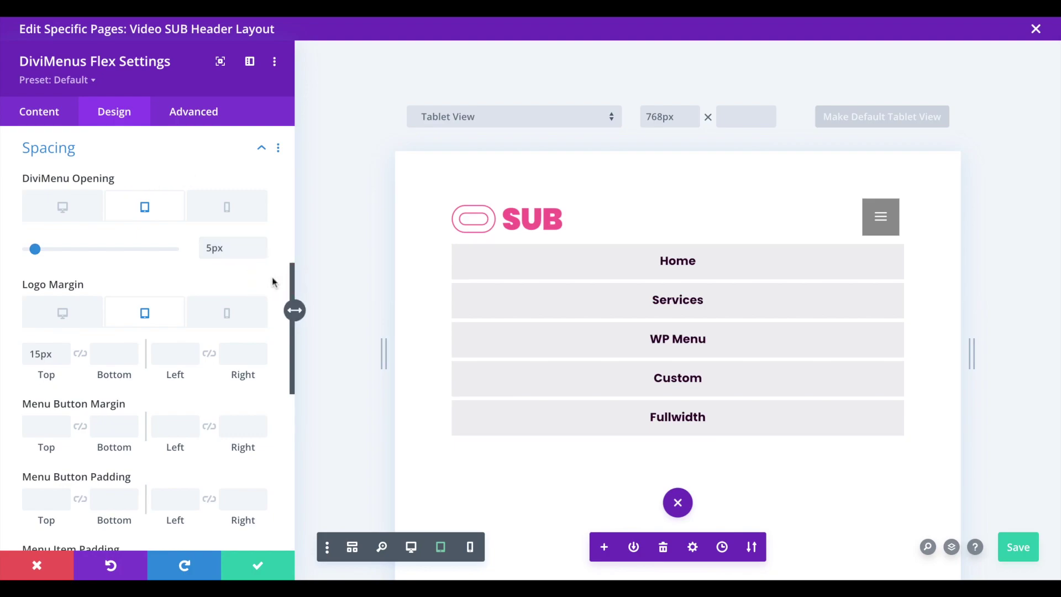
left_click(226, 209)
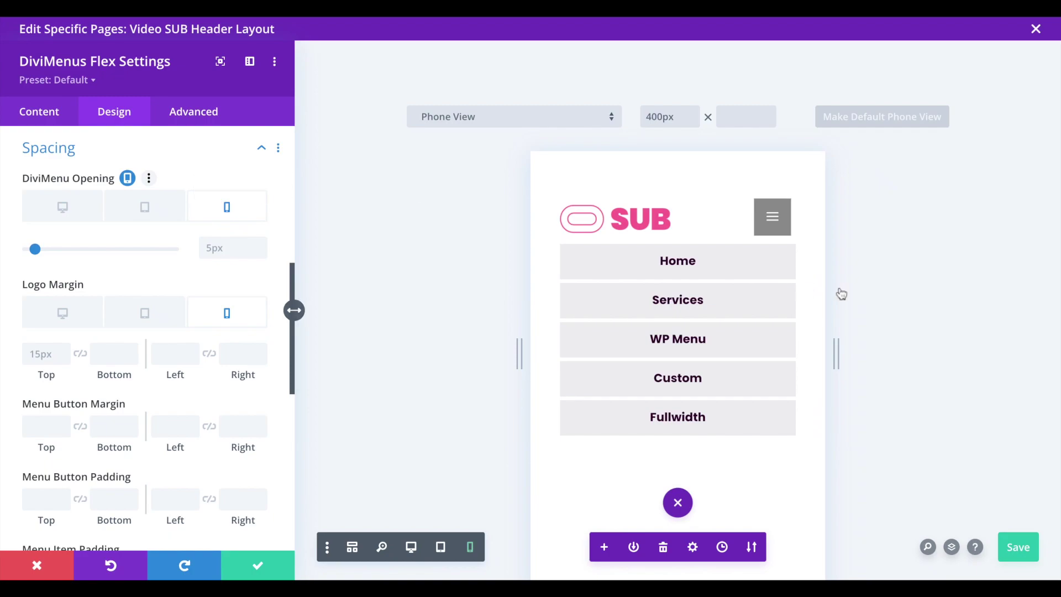
left_click(772, 219)
left_click(775, 231)
left_click(774, 231)
left_click(773, 232)
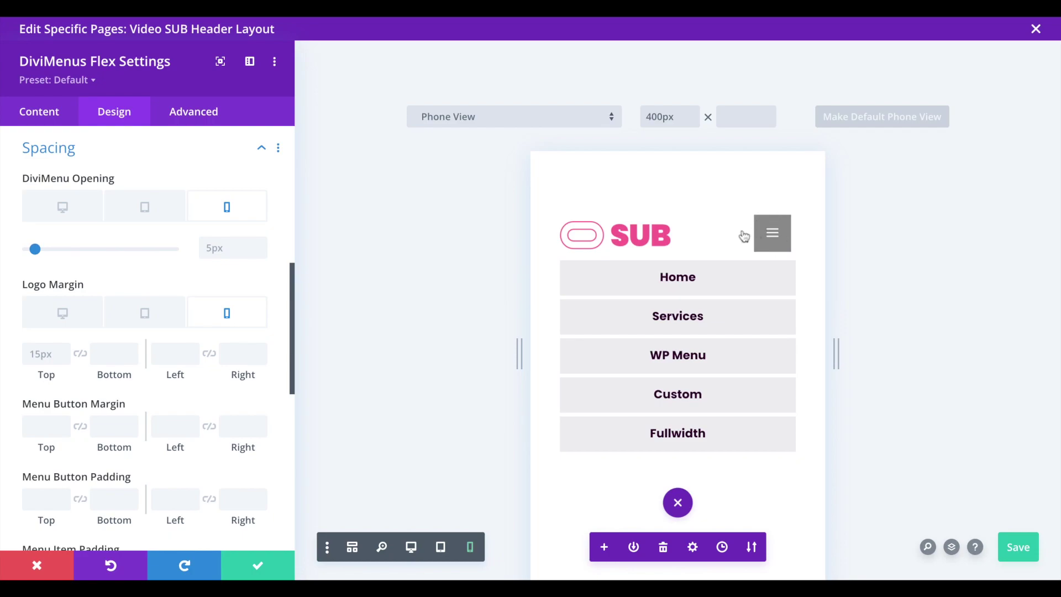
Enable hover values for the Menu Button icon in the content settings and switch to its hover state
left_click(40, 112)
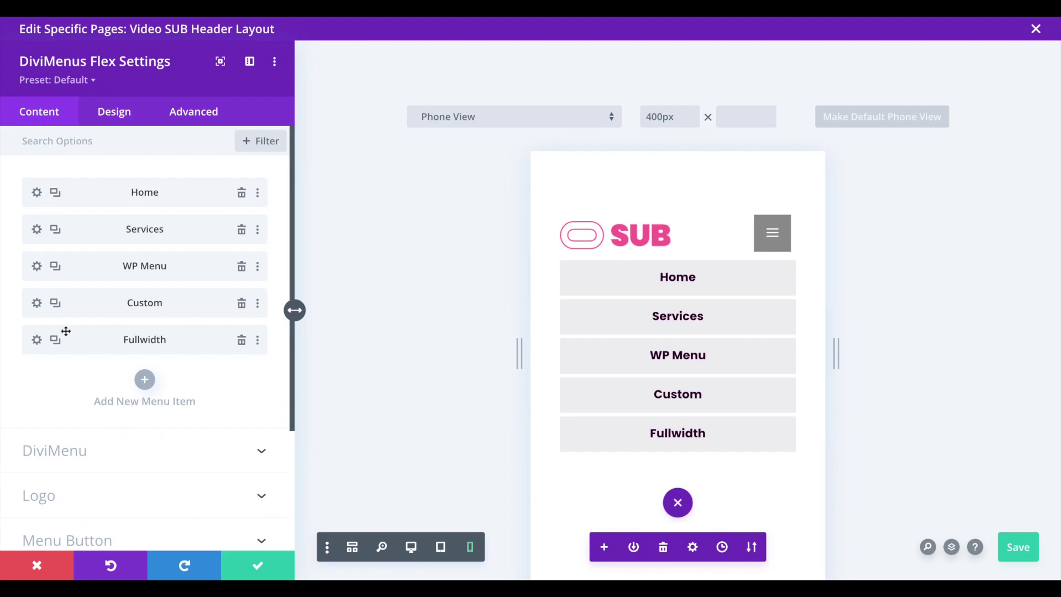
scroll(66, 331, "down", 3)
left_click(72, 375)
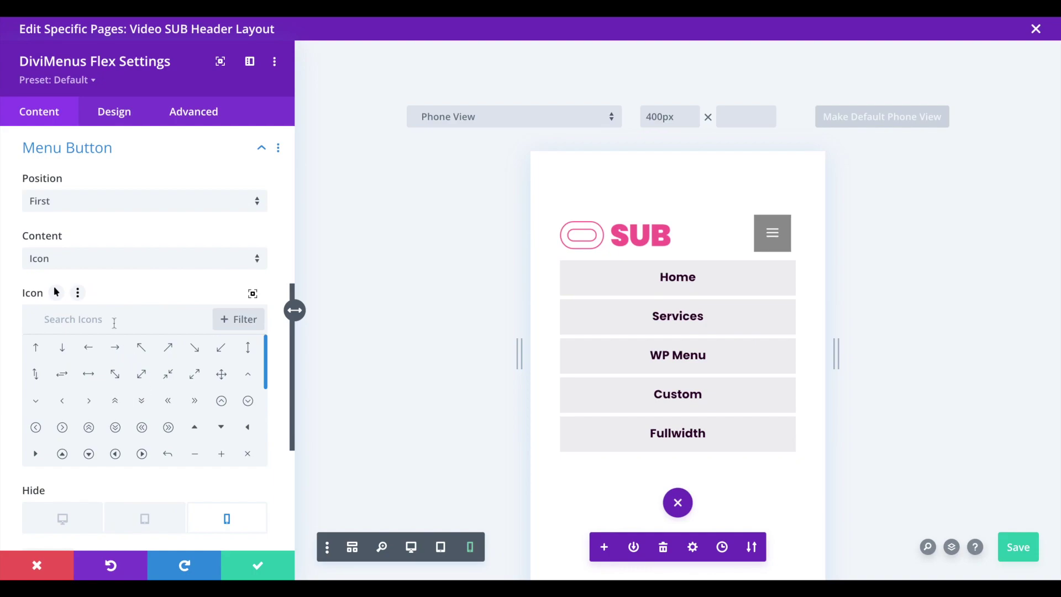
scroll(97, 276, "down", 1)
left_click(57, 271)
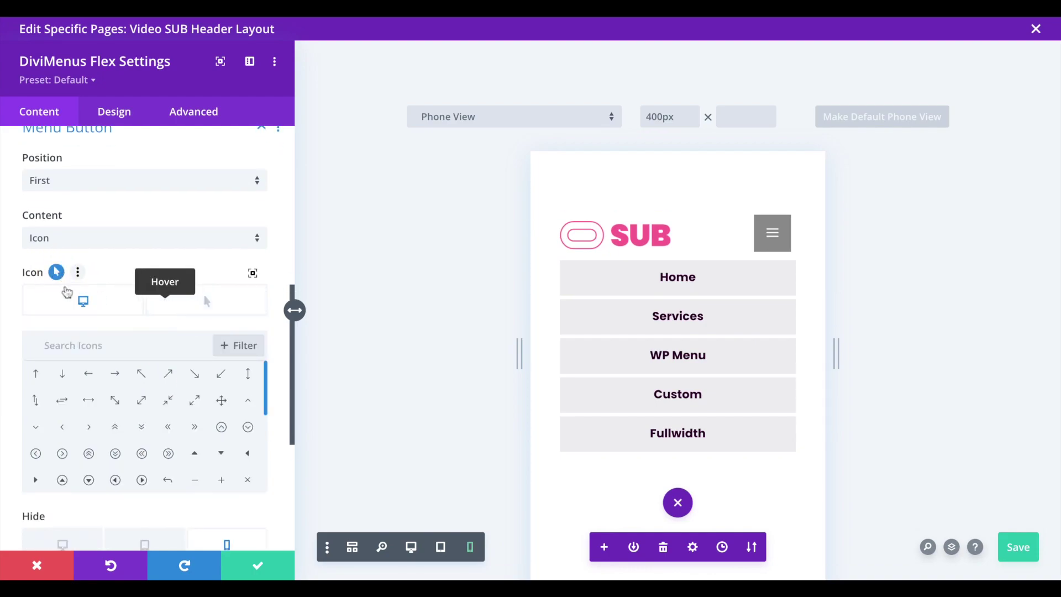
left_click(187, 310)
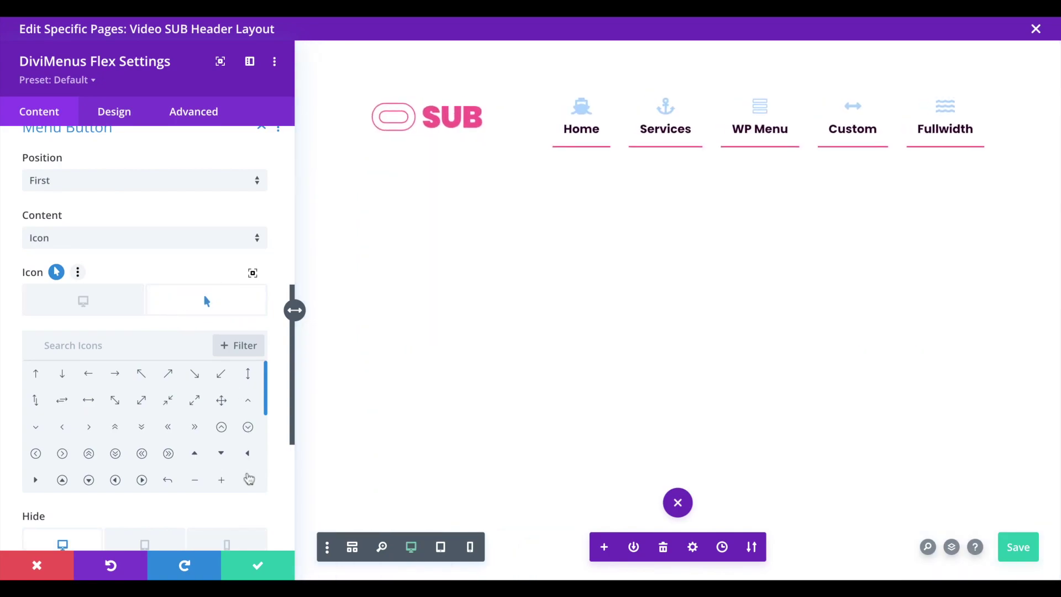
Try the X icon on the menu button's default state in the tablet preview and revert it to the three-line icon
left_click(441, 547)
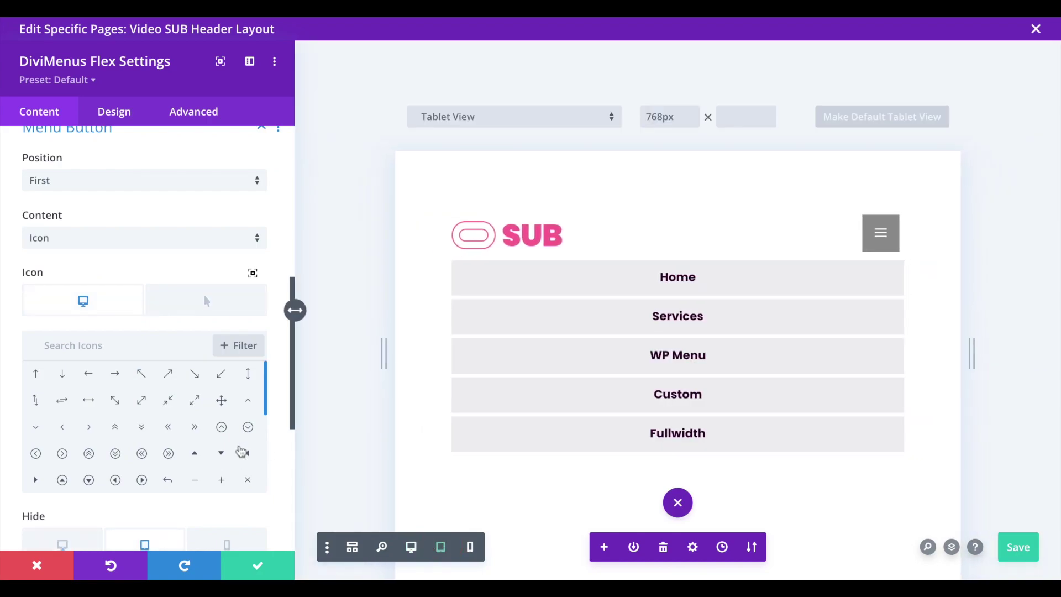
left_click(249, 482)
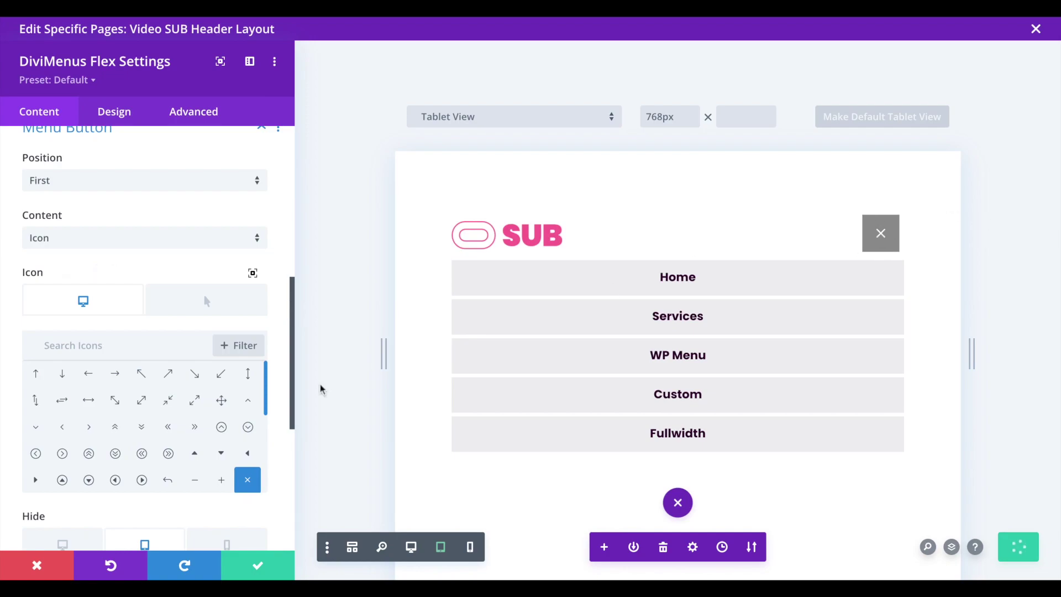
scroll(288, 407, "down", 1)
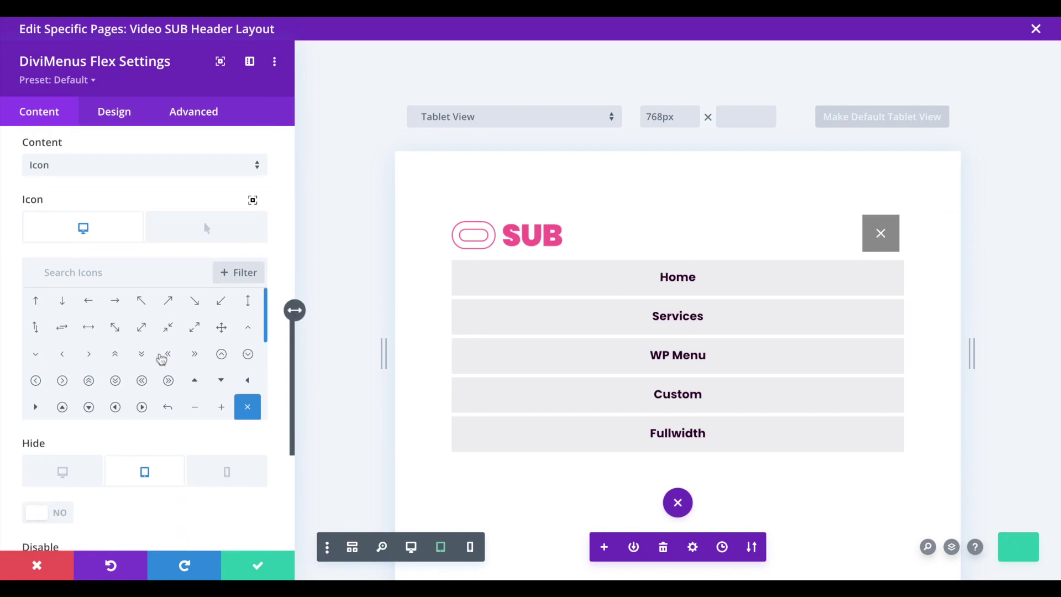
scroll(128, 340, "down", 1)
scroll(128, 340, "down", 4)
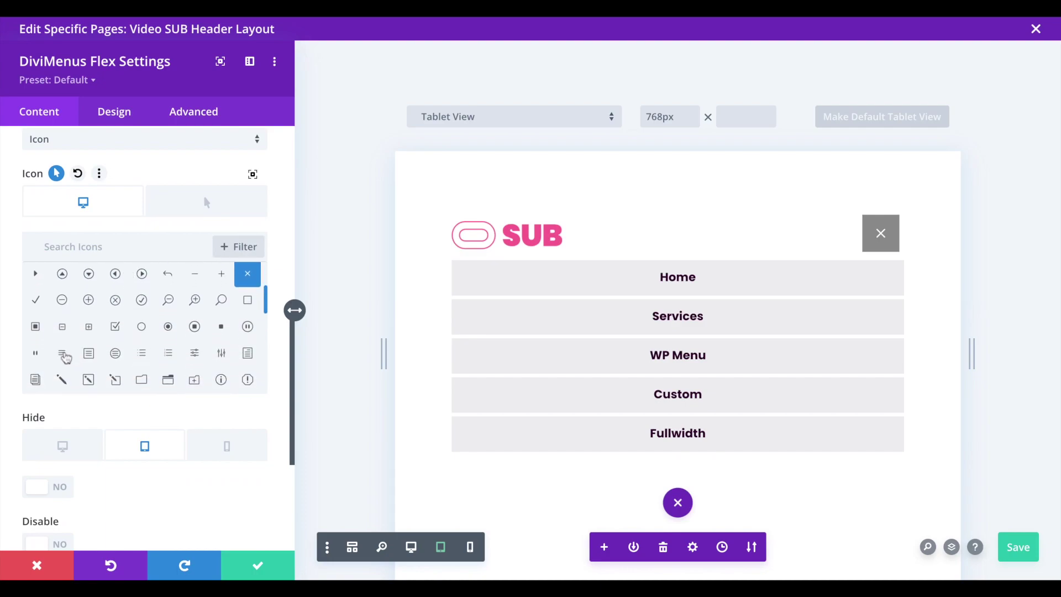
left_click(64, 356)
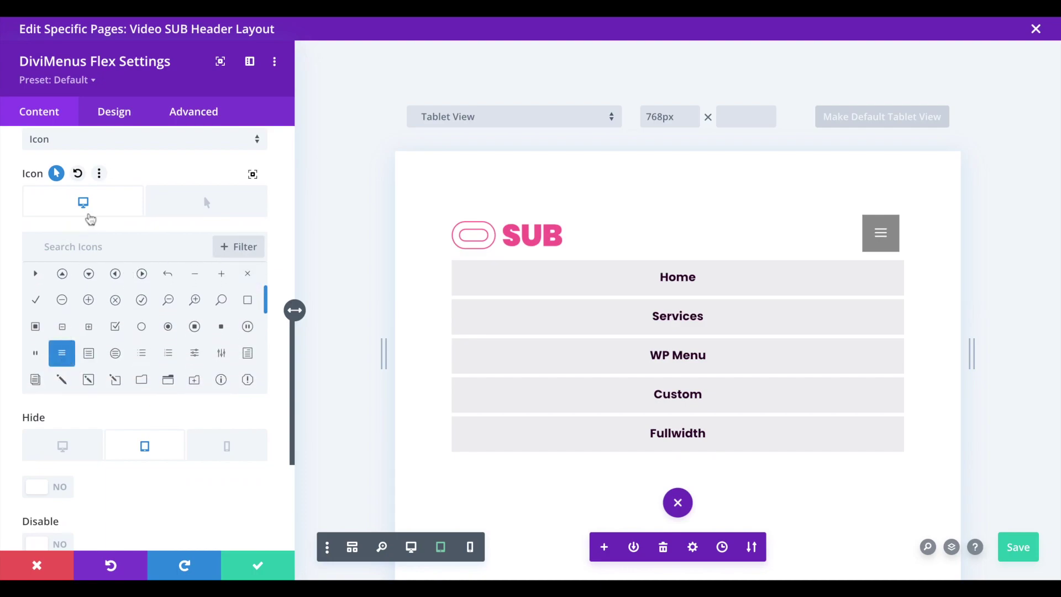
Choose the X icon for the menu button's hover state and return to the default-state icon
left_click(204, 203)
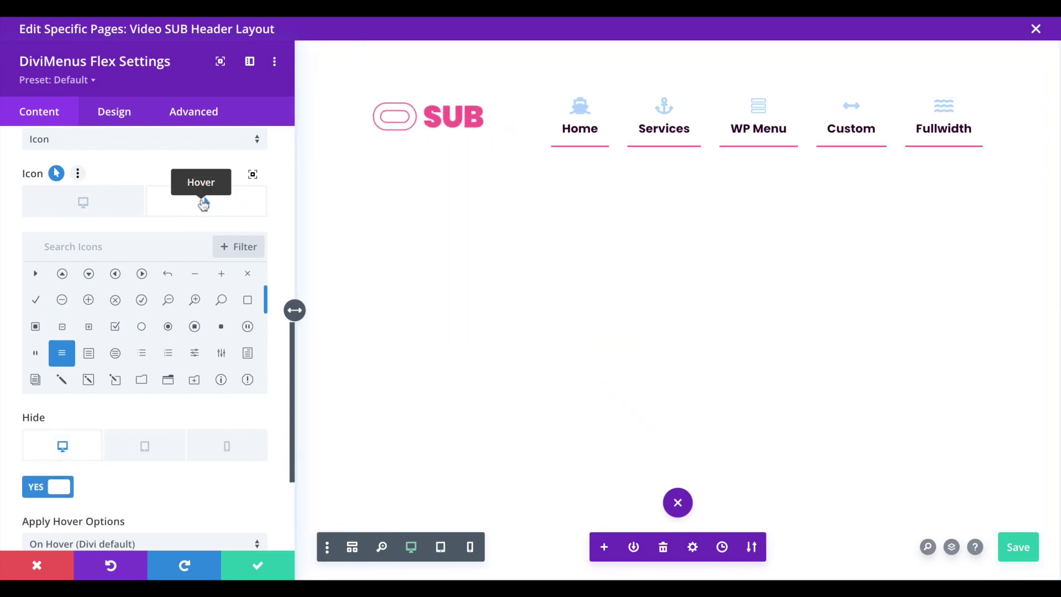
left_click(440, 547)
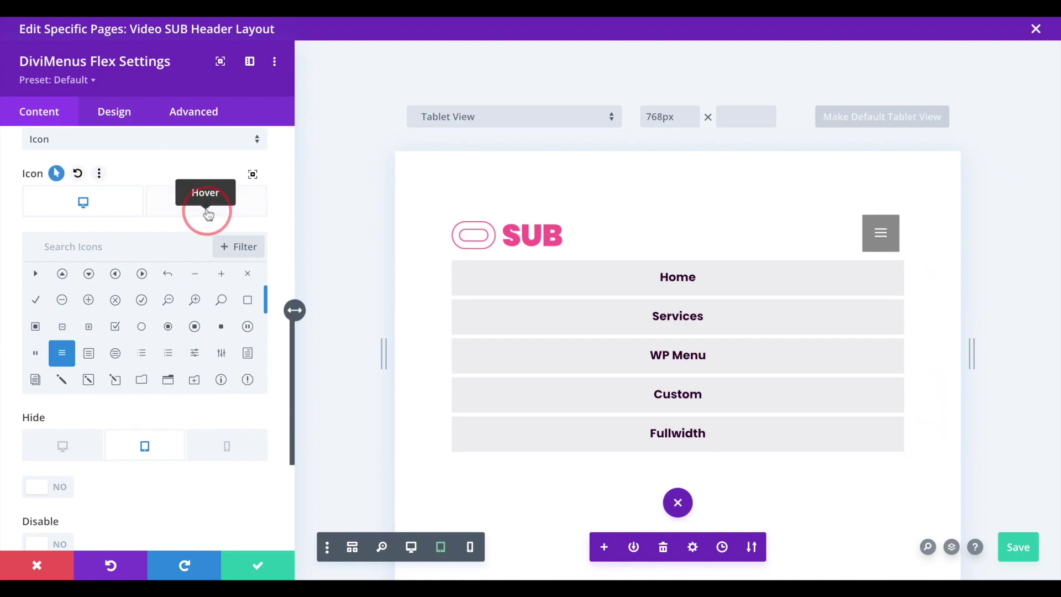
left_click(208, 215)
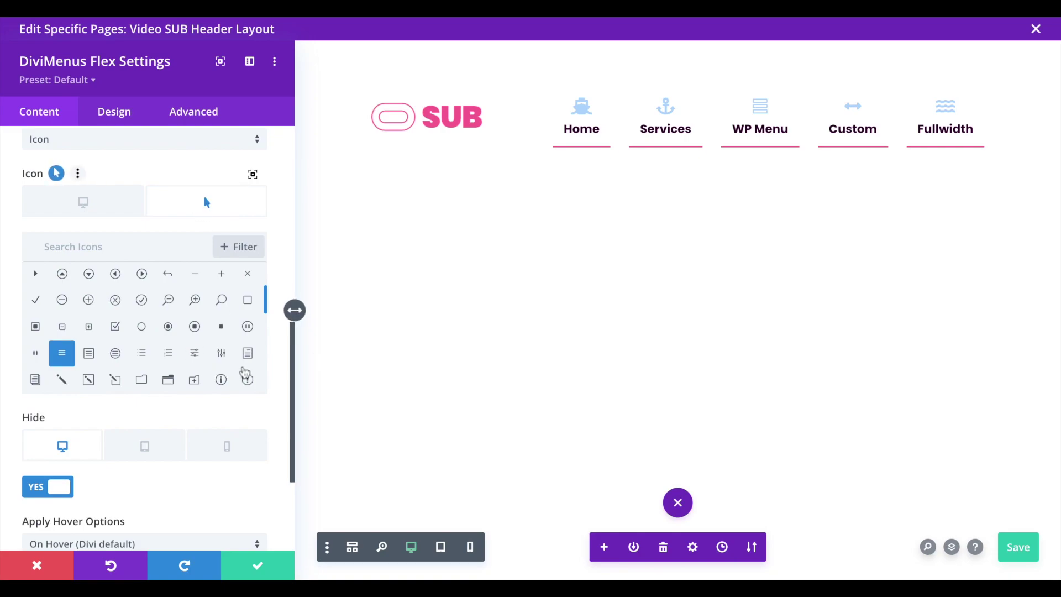
scroll(249, 374, "down", 3)
scroll(248, 373, "up", 5)
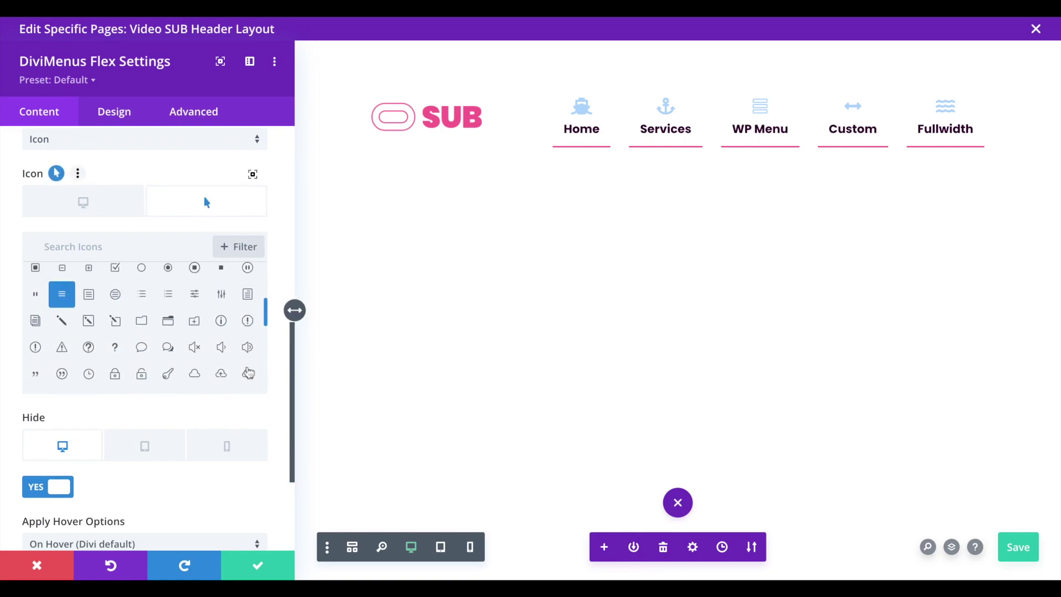
left_click(248, 345)
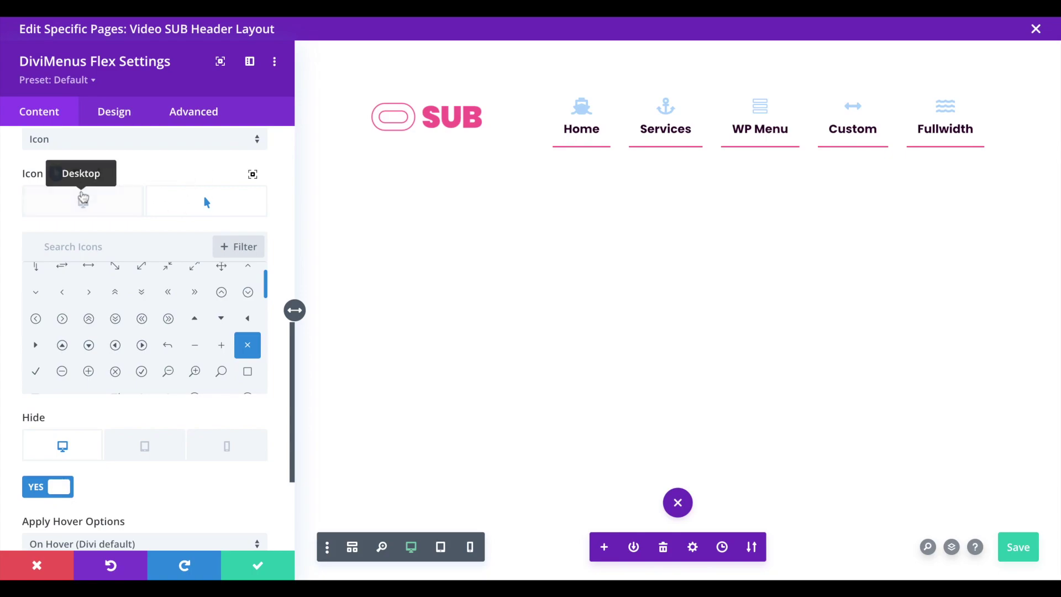
left_click(83, 199)
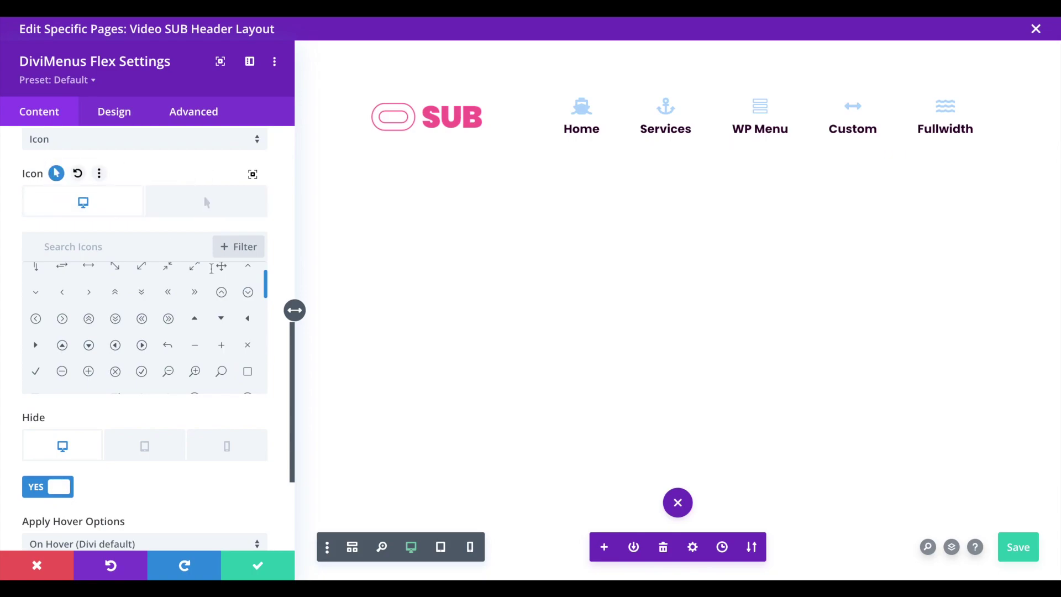
Set the menu button's Apply Hover Options to On Click while in the tablet preview
scroll(278, 290, "down", 3)
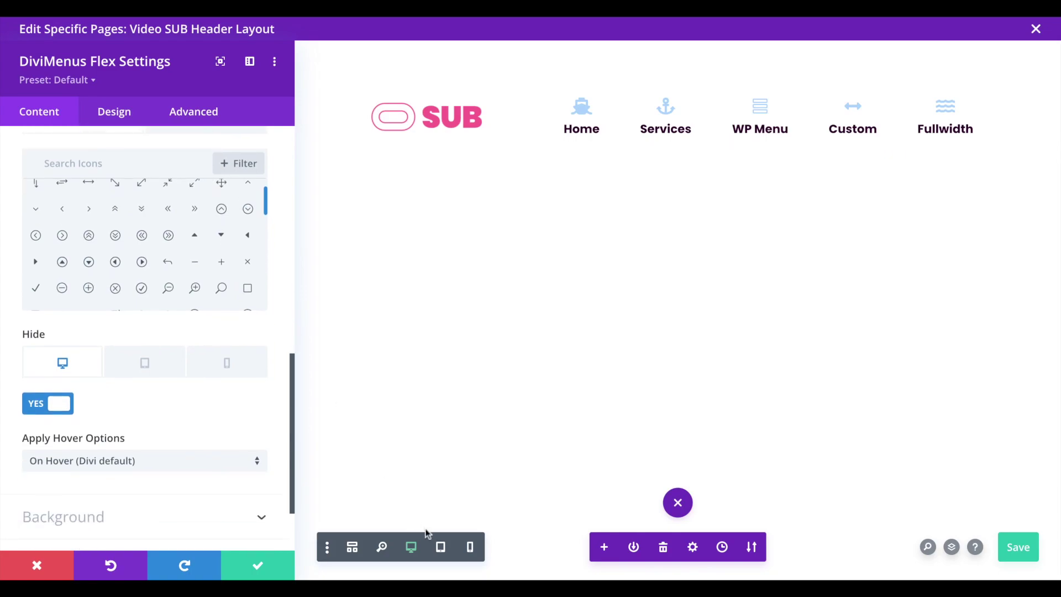
left_click(440, 547)
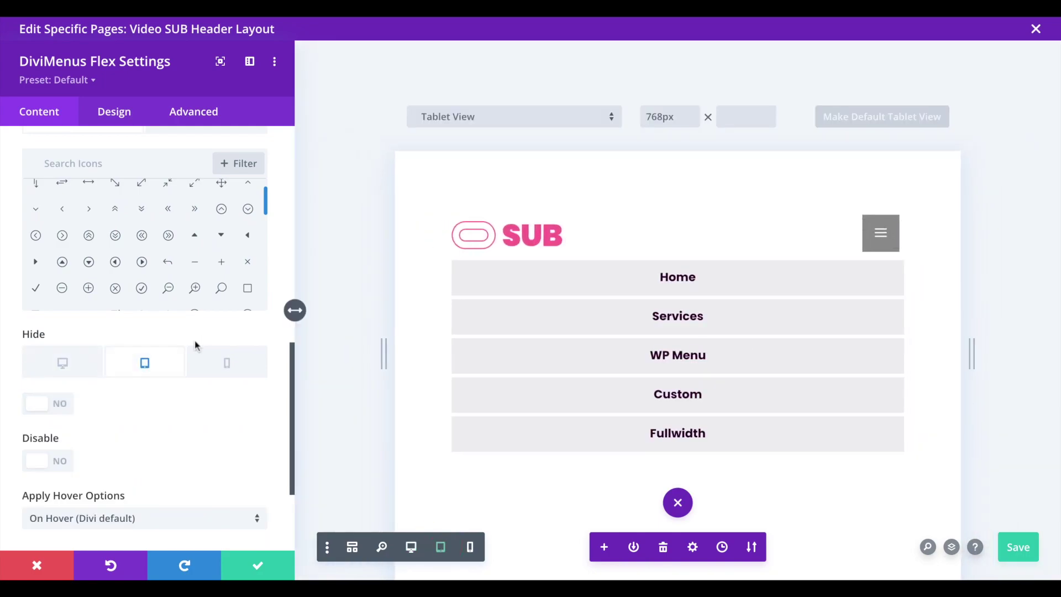
scroll(191, 420, "down", 1)
scroll(151, 414, "down", 1)
left_click(71, 446)
left_click(76, 477)
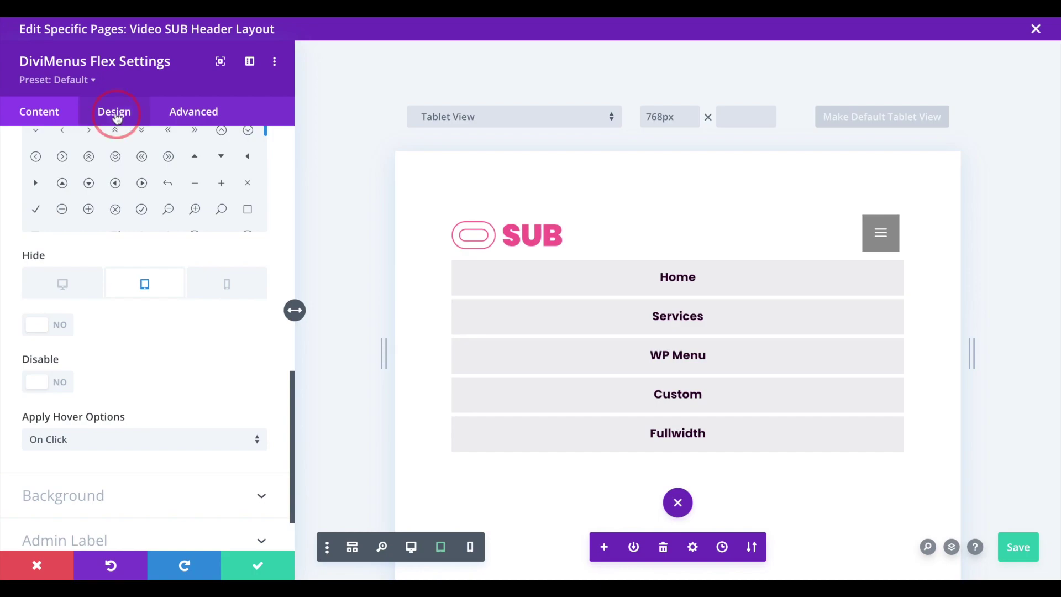
Set the Menu Button's background color to the saved near-black purple swatch in the design settings
left_click(116, 118)
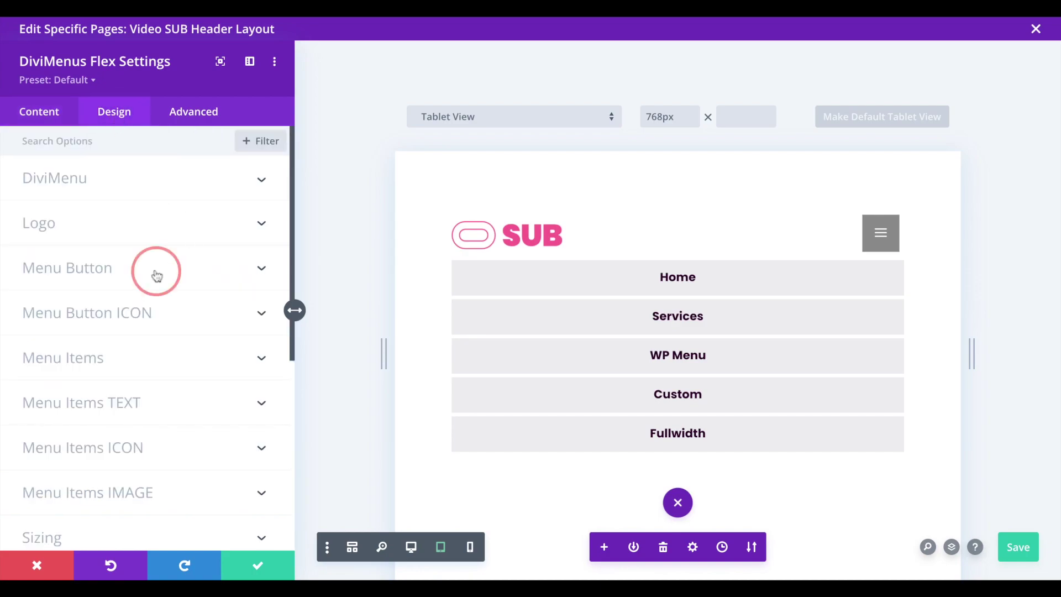
left_click(157, 274)
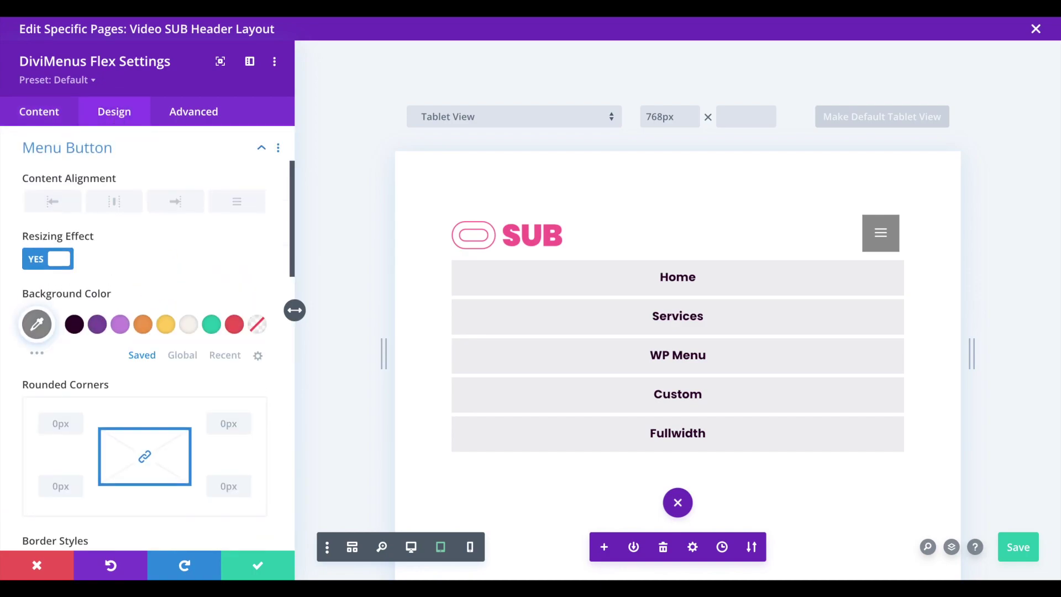
left_click(74, 324)
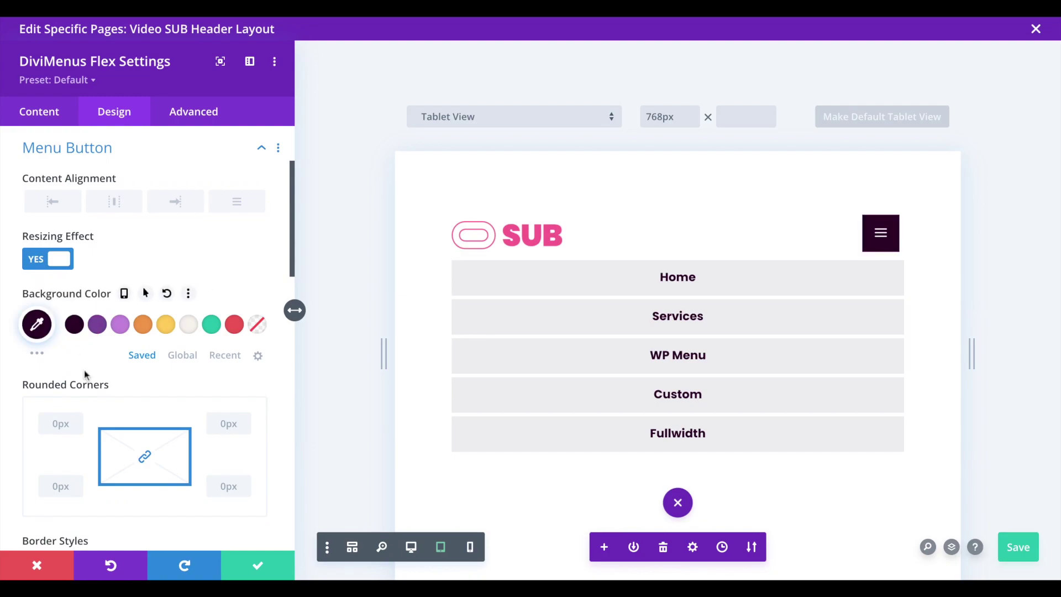
Compare the Menu Button's Resizing Effect off and on by opening and closing the menu in the tablet preview
left_click(56, 260)
left_click(56, 260)
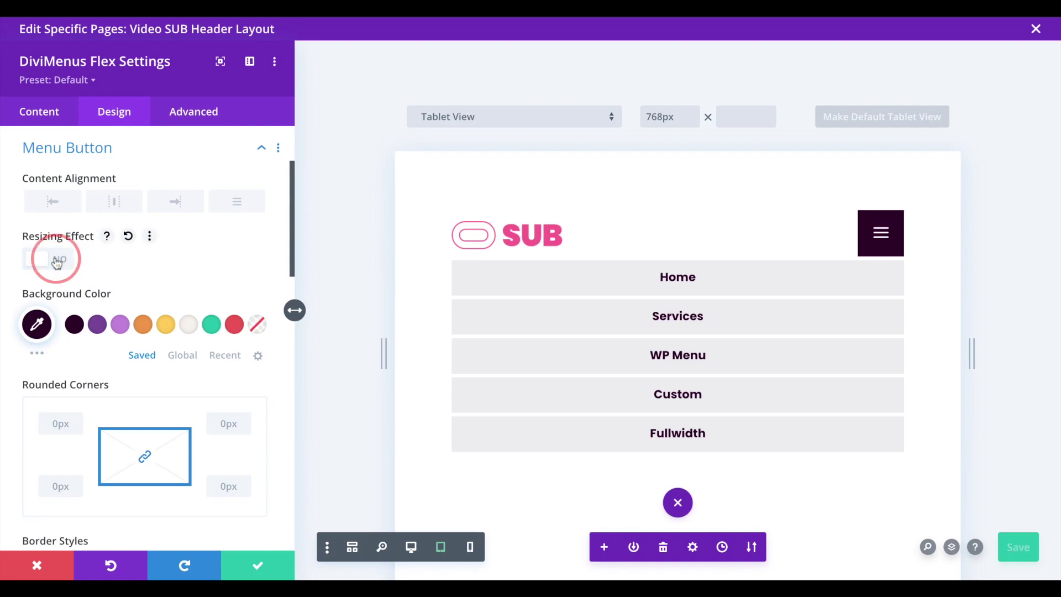
left_click(55, 259)
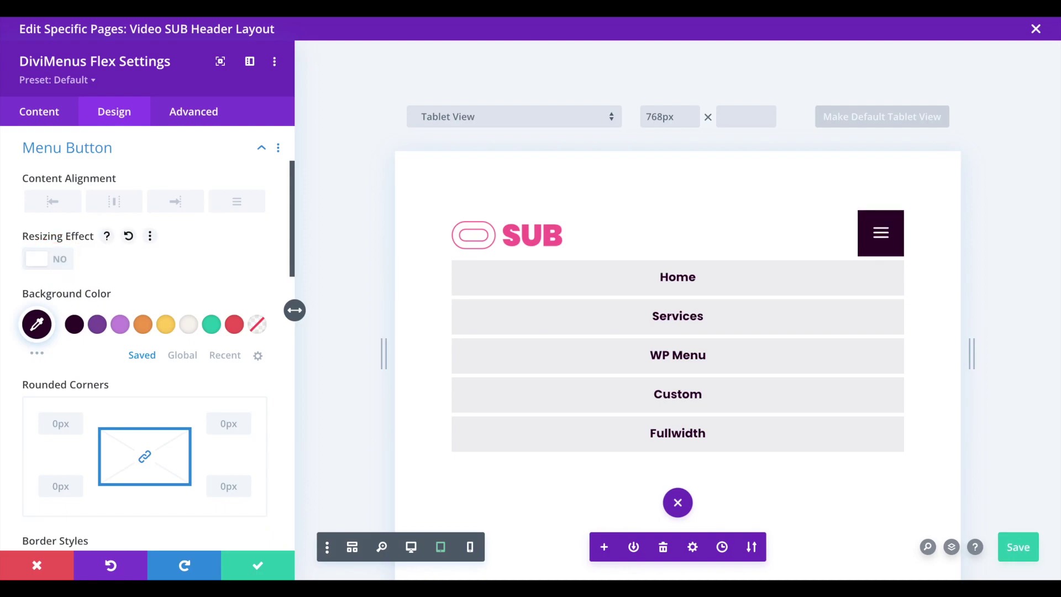
left_click(56, 259)
left_click(55, 259)
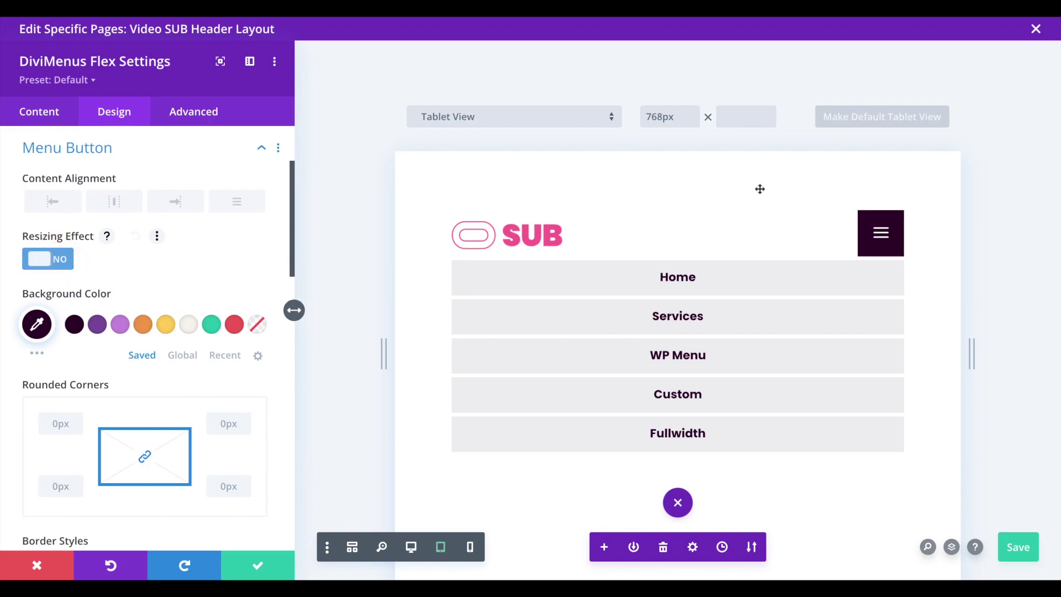
left_click(882, 238)
left_click(883, 240)
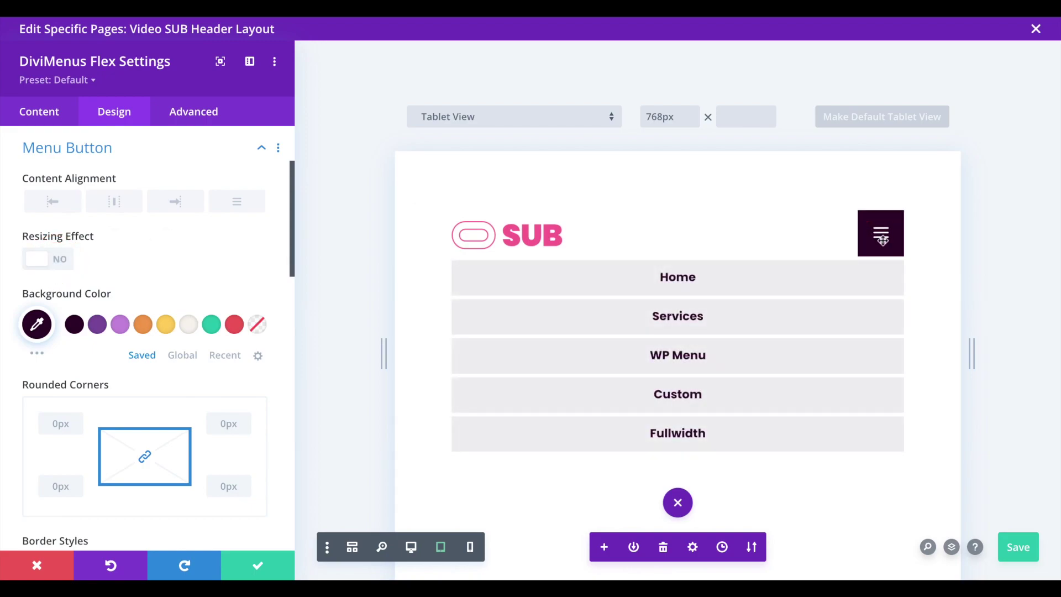
left_click(47, 258)
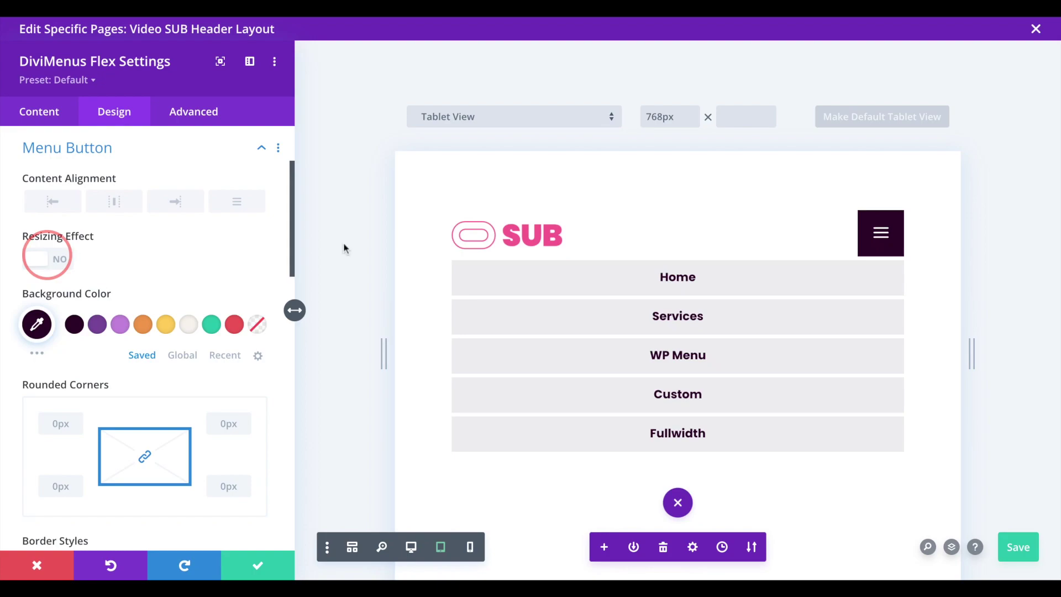
left_click(876, 239)
left_click(878, 239)
left_click(878, 239)
left_click(877, 238)
left_click(877, 239)
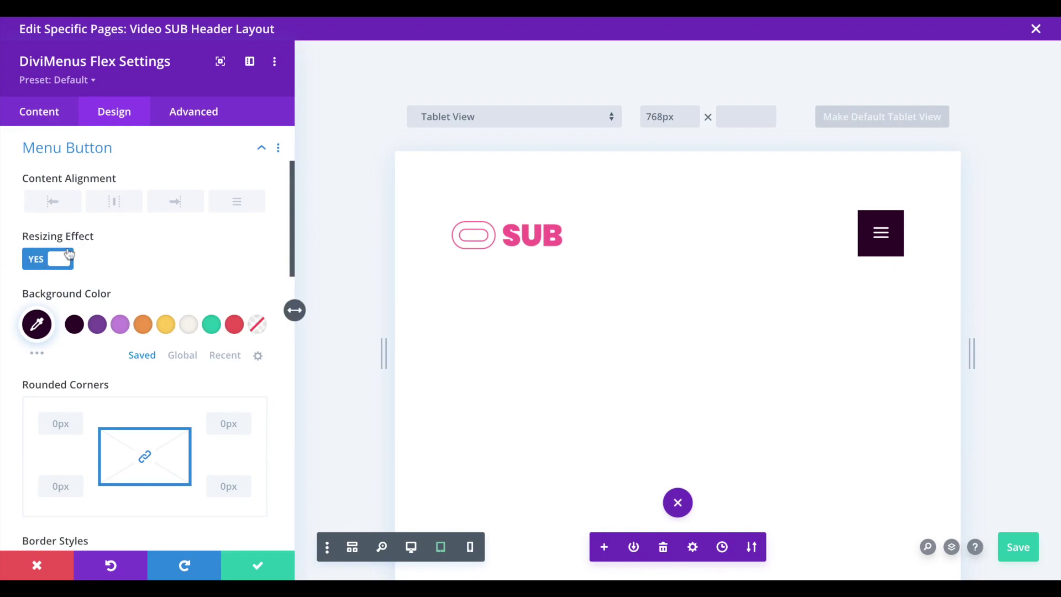
left_click(891, 237)
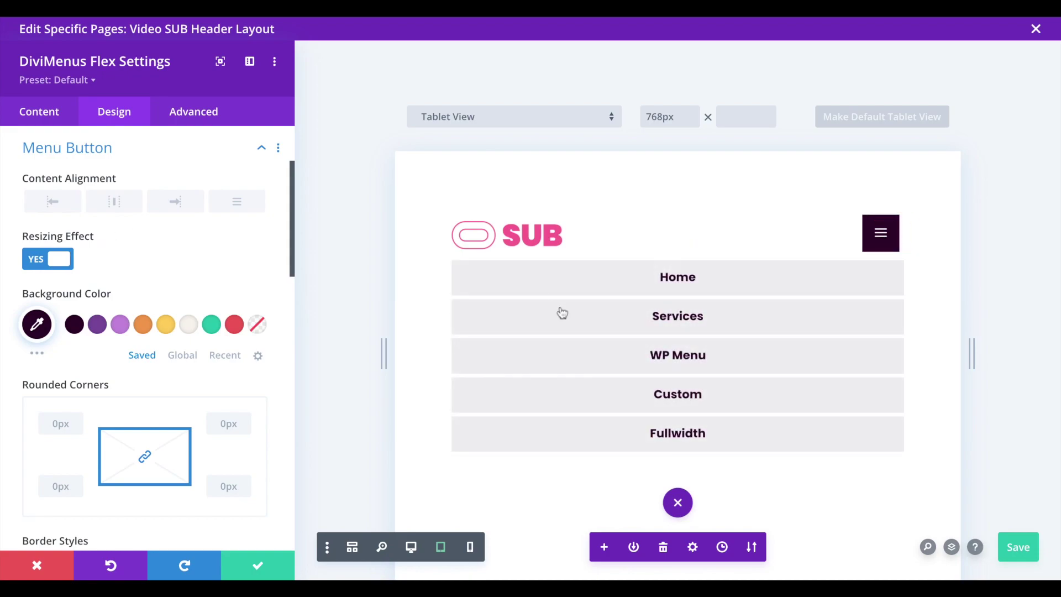
Preview the header in phone and tablet views and return to the desktop view
left_click(471, 546)
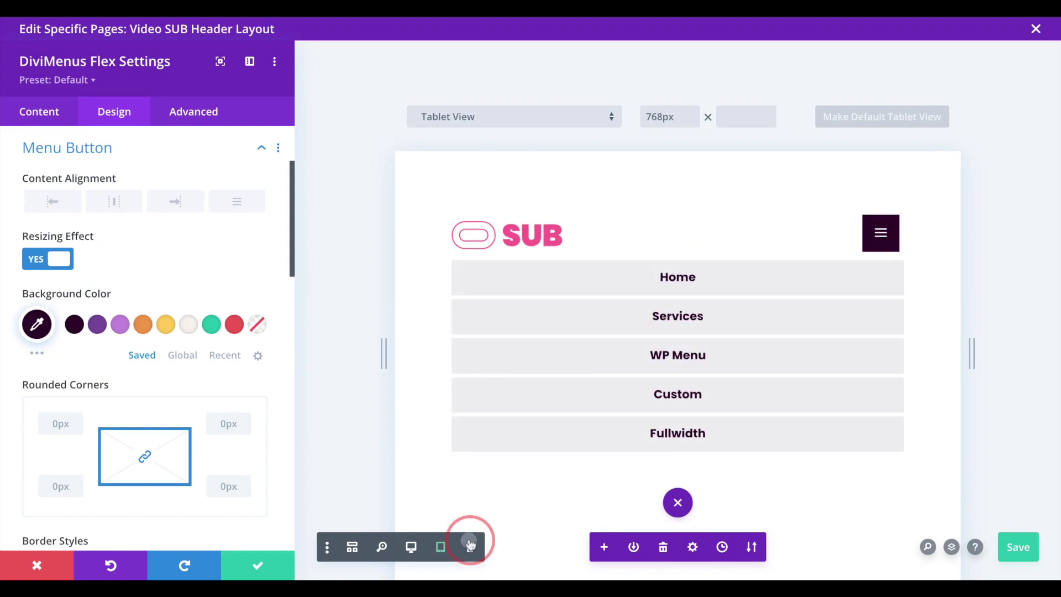
left_click(440, 548)
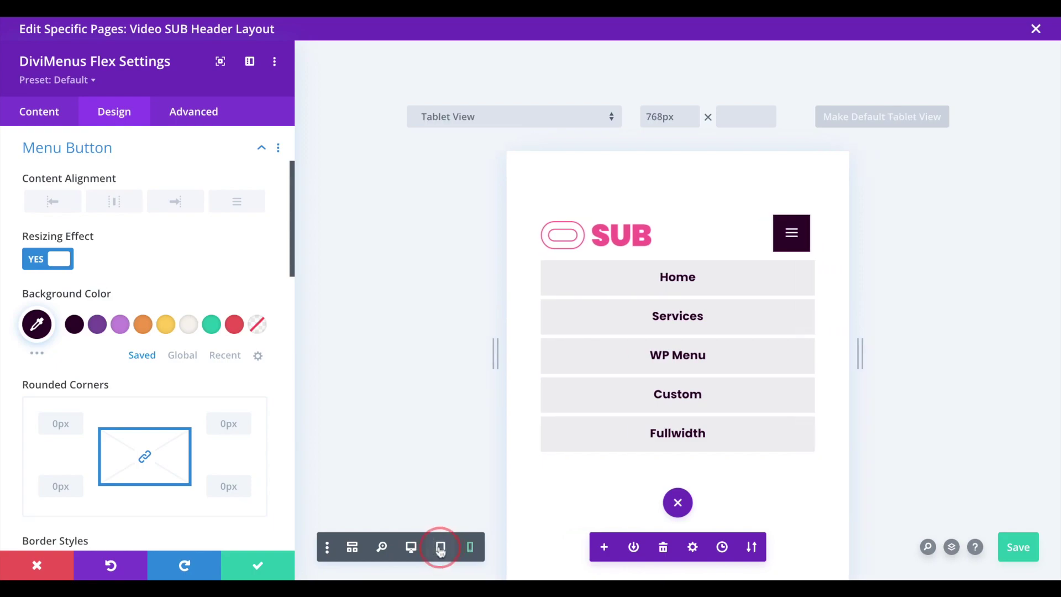
left_click(411, 547)
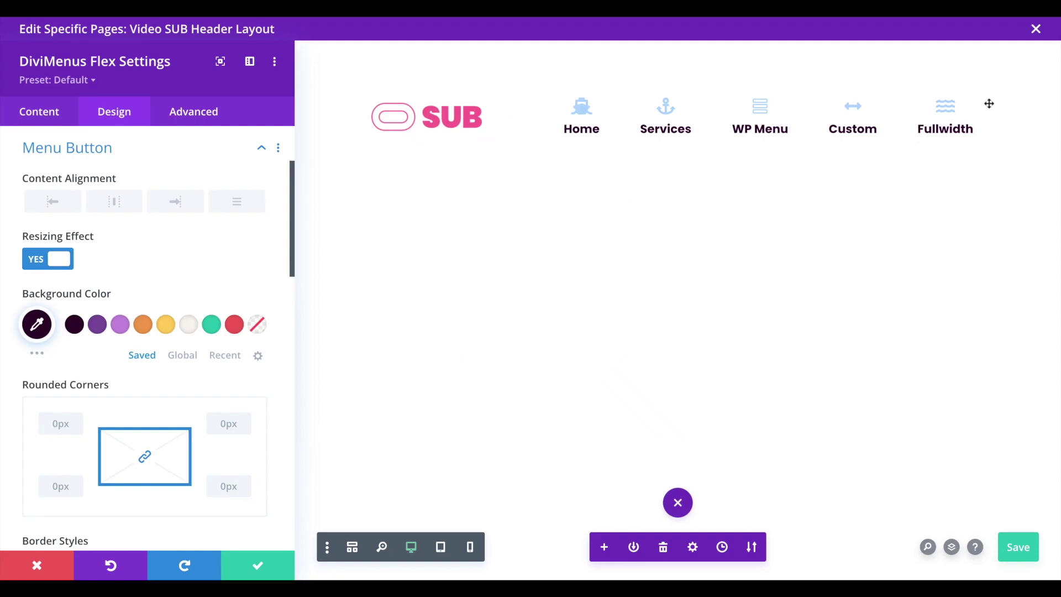
Add a sixth menu item titled Search to the DiviMenus Flex menu
left_click(45, 114)
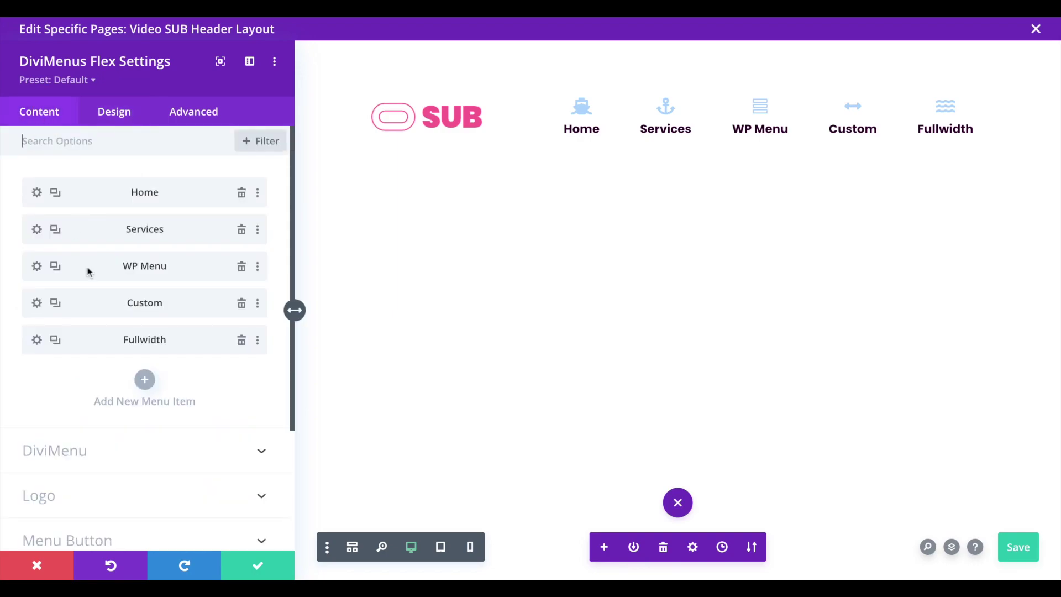
left_click(145, 382)
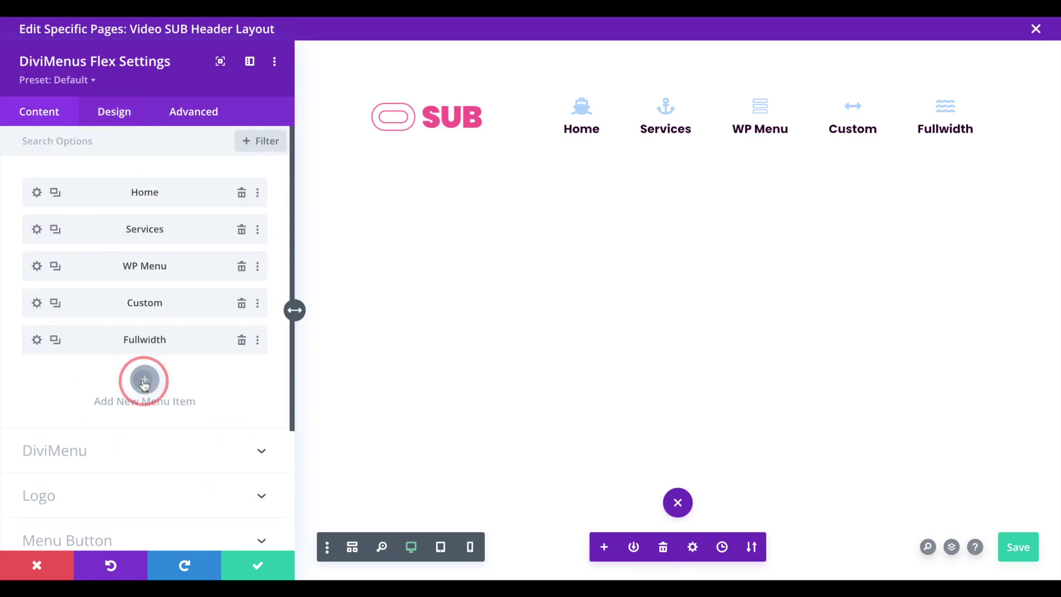
left_click(40, 230)
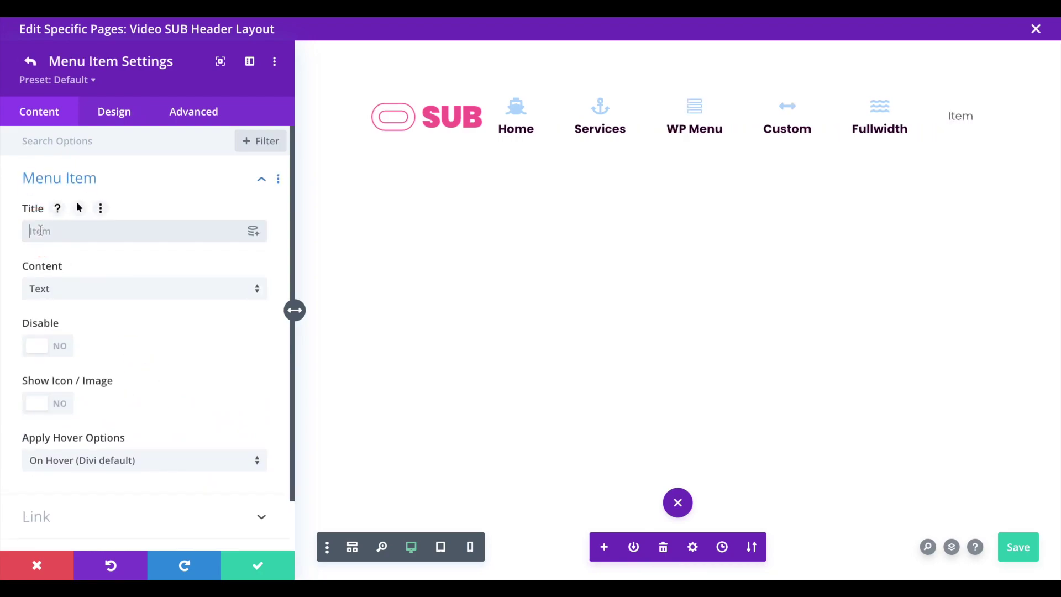
type("Search")
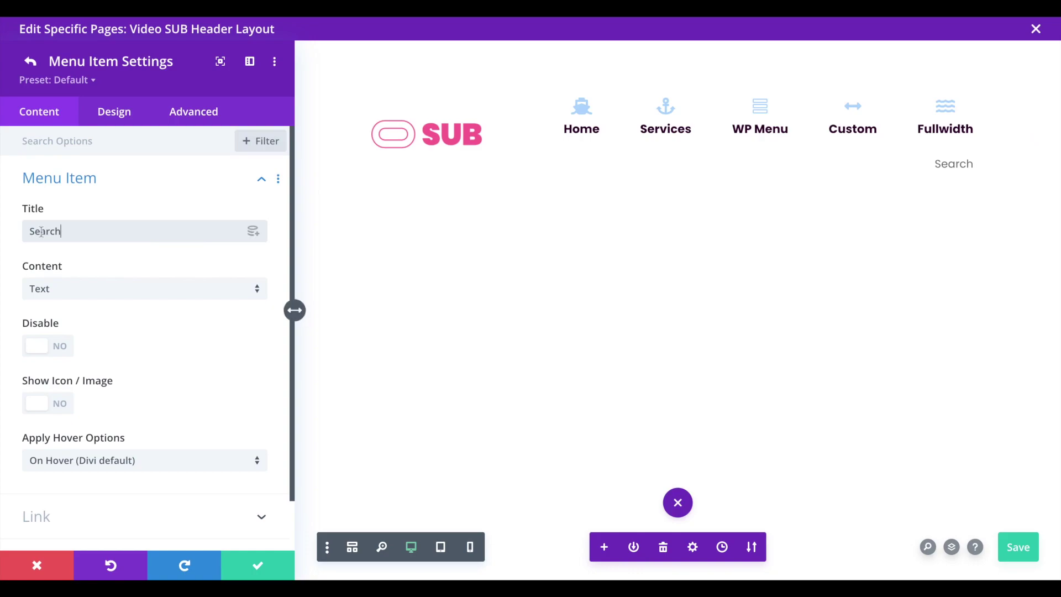
Set the Search item's content to Icon and choose the solid magnifying-glass icon by searching the icons for "search"
left_click(61, 290)
left_click(68, 302)
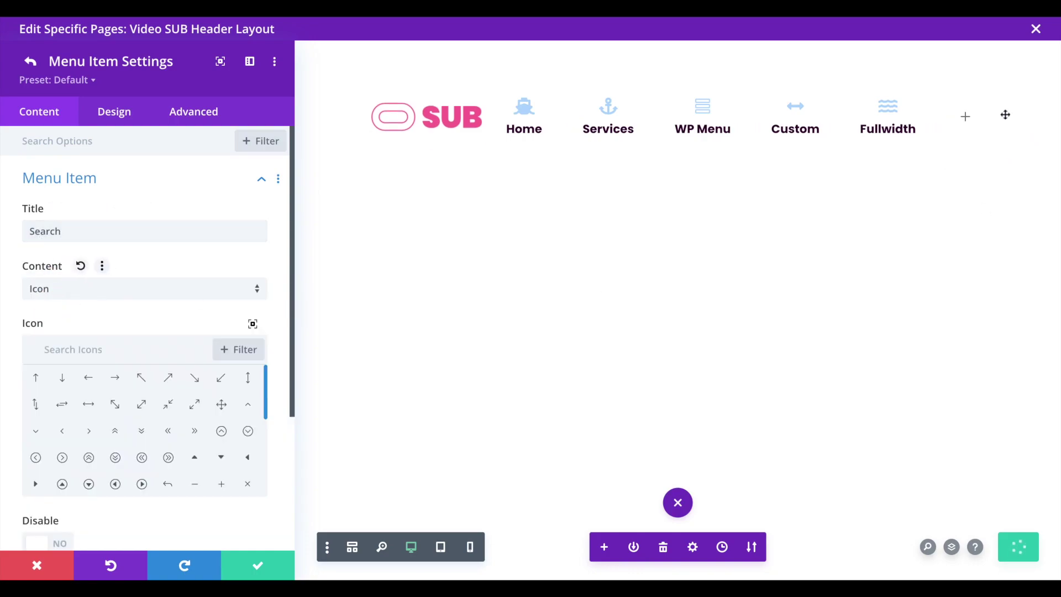
left_click(61, 336)
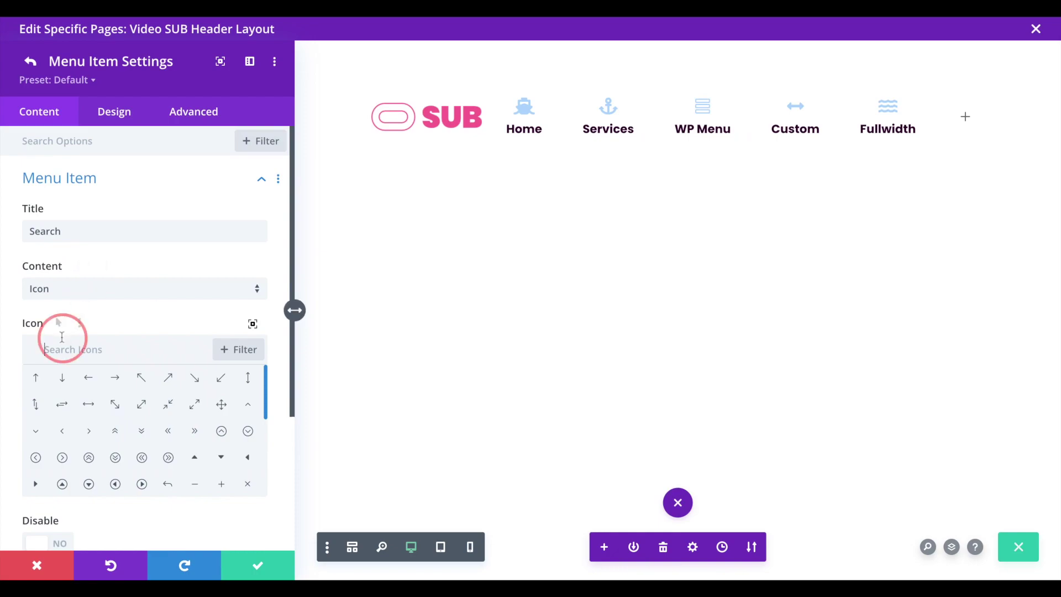
type("search")
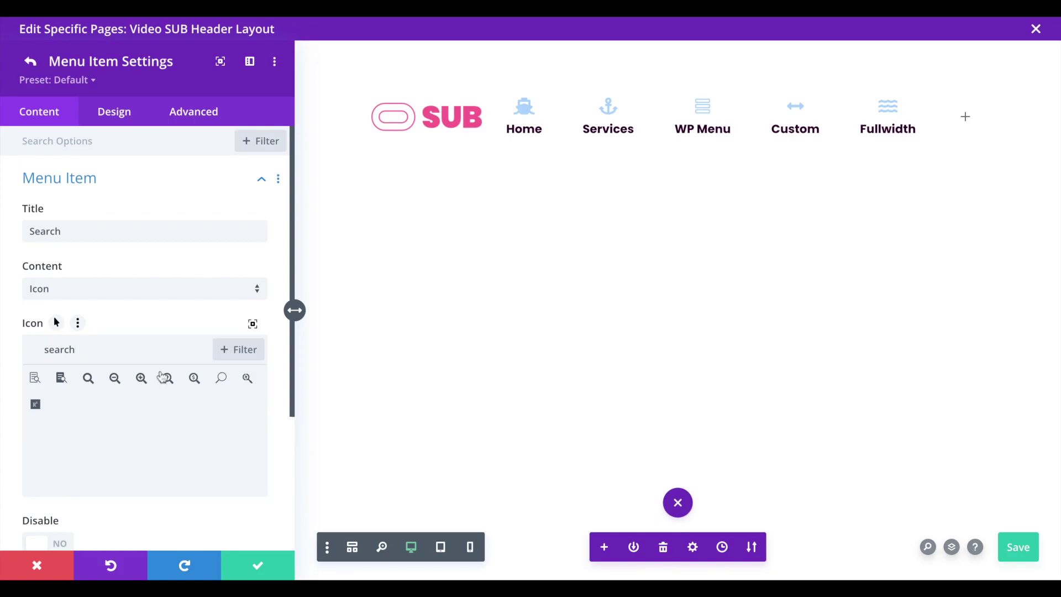
left_click(94, 378)
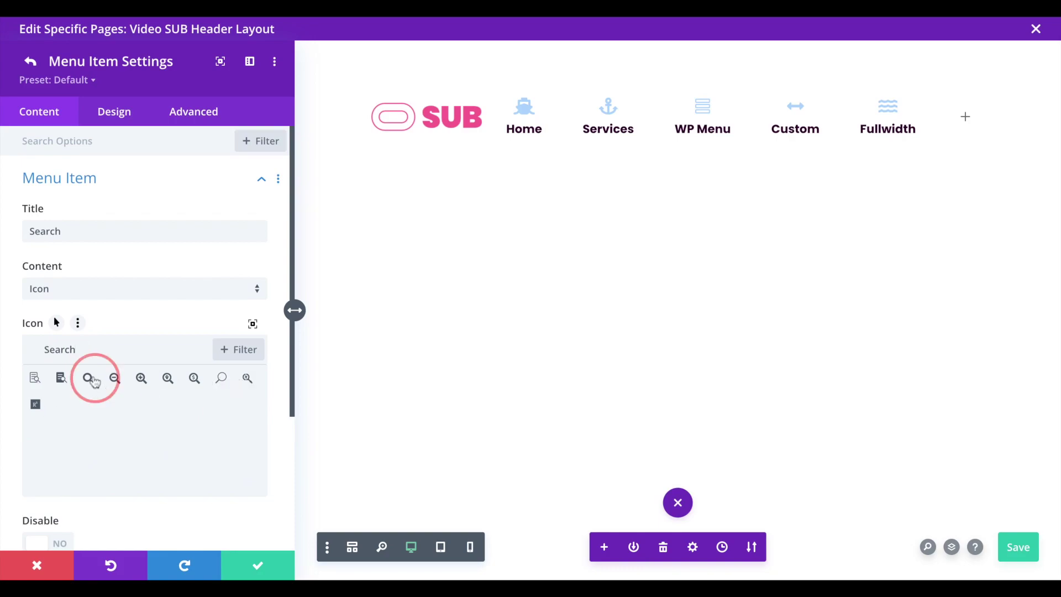
Give the Search menu item the pink background color from the recent colors
scroll(143, 440, "down", 5)
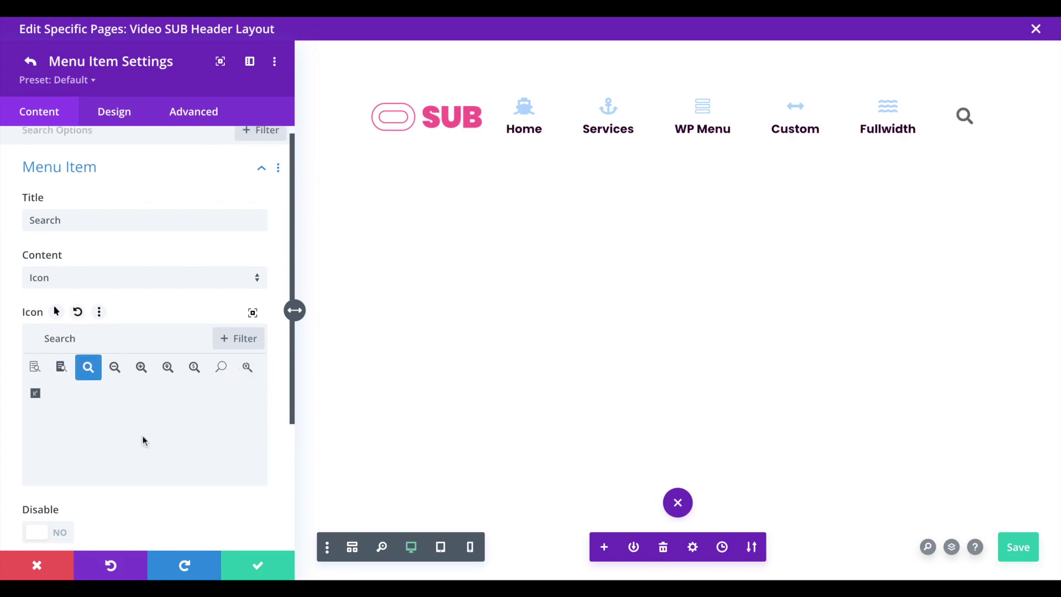
scroll(145, 471, "down", 2)
left_click(145, 509)
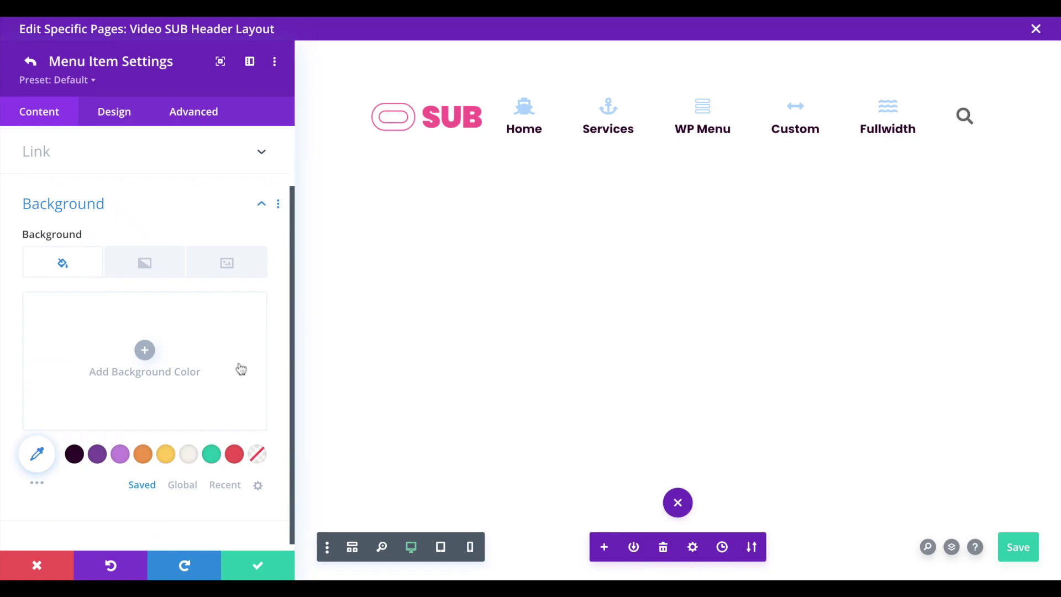
left_click(233, 485)
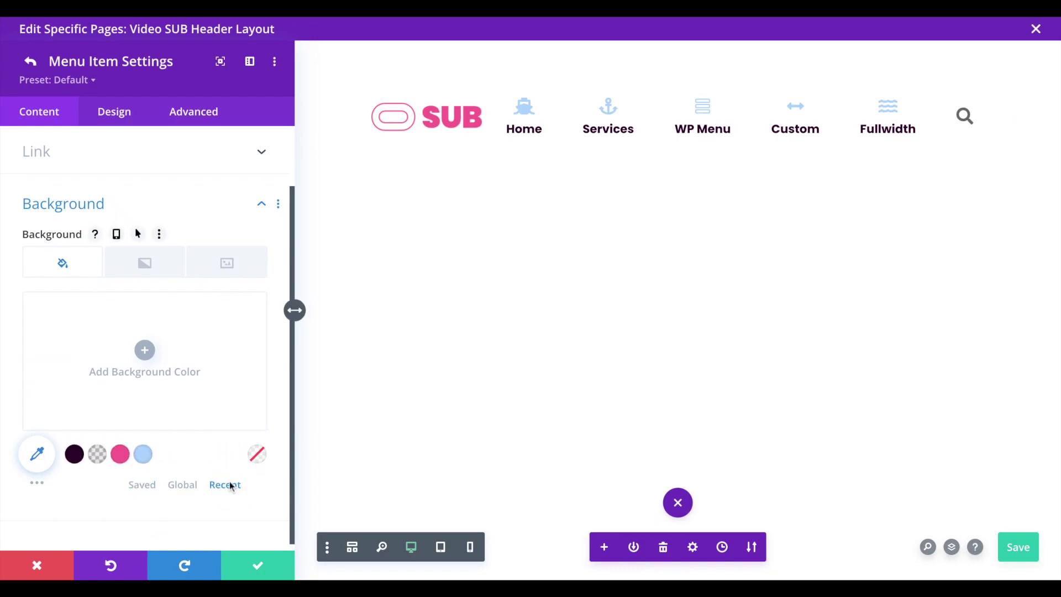
left_click(120, 454)
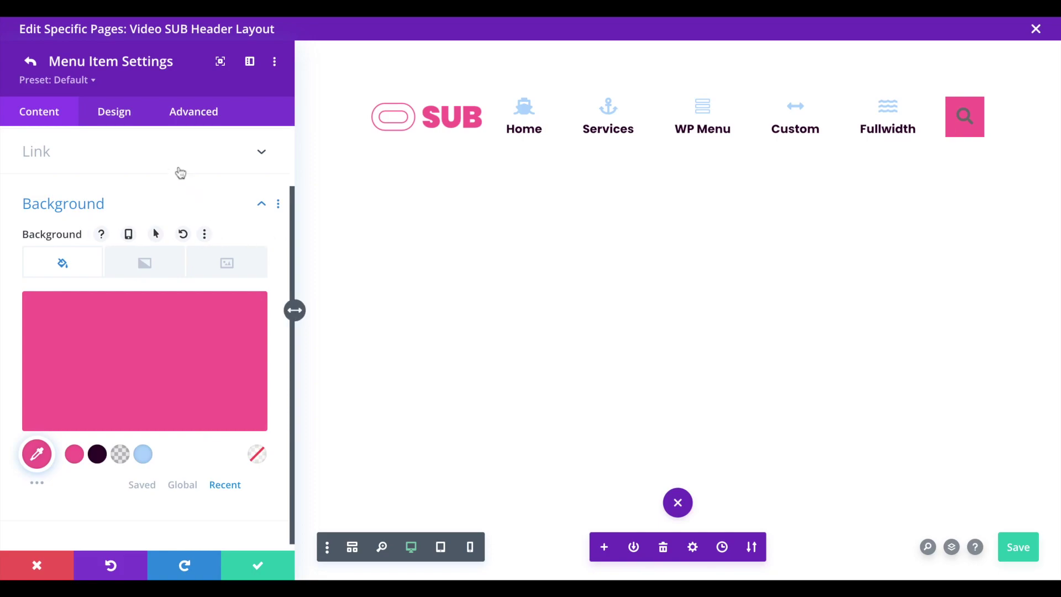
Set the Search item's icon color to white, #ffffff, in its Menu Item ICON design settings
left_click(116, 117)
left_click(110, 223)
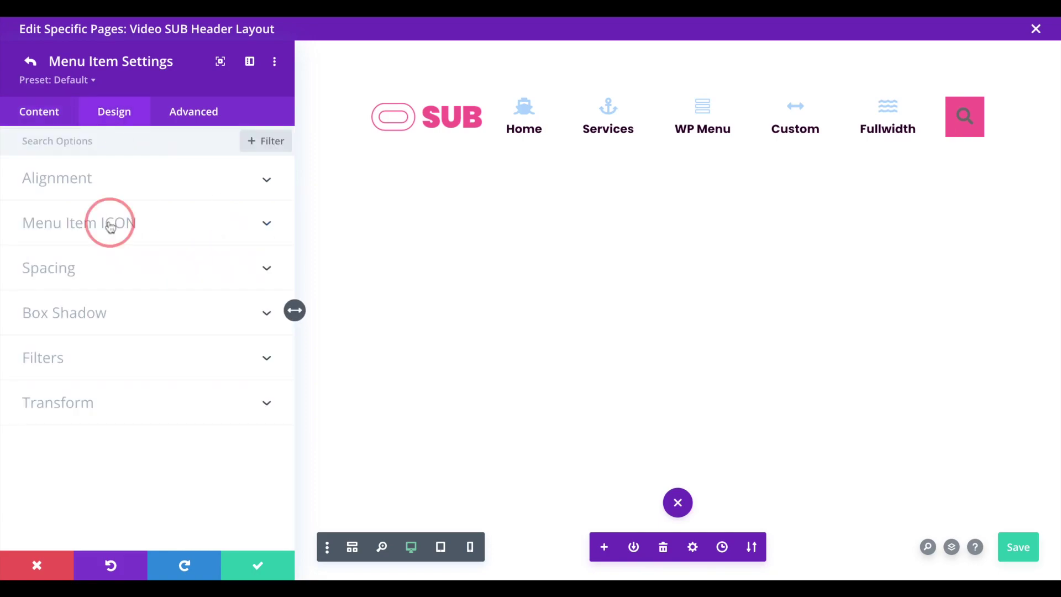
left_click(39, 243)
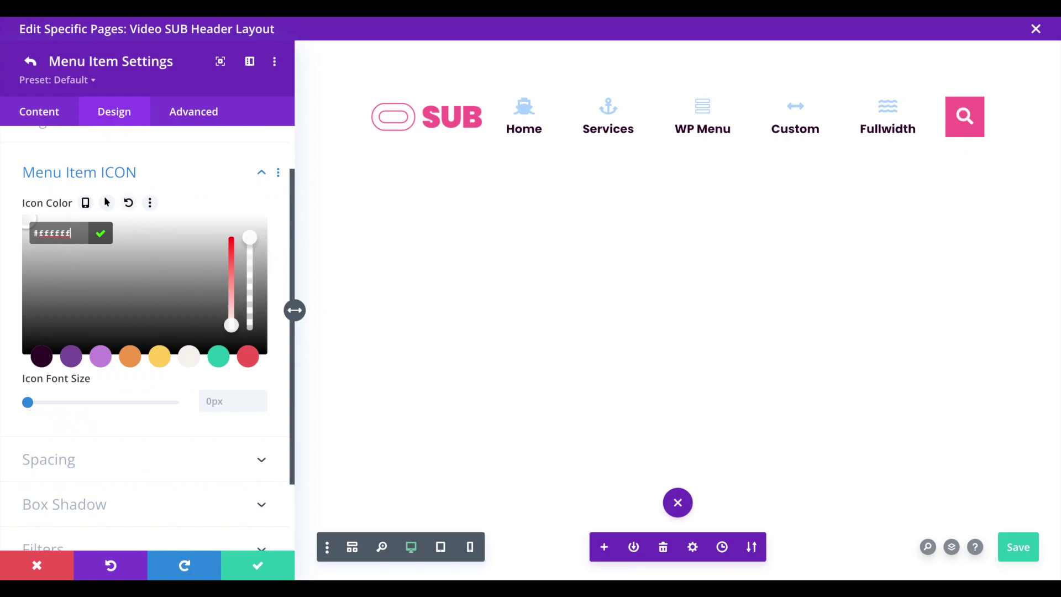
left_click(8, 255)
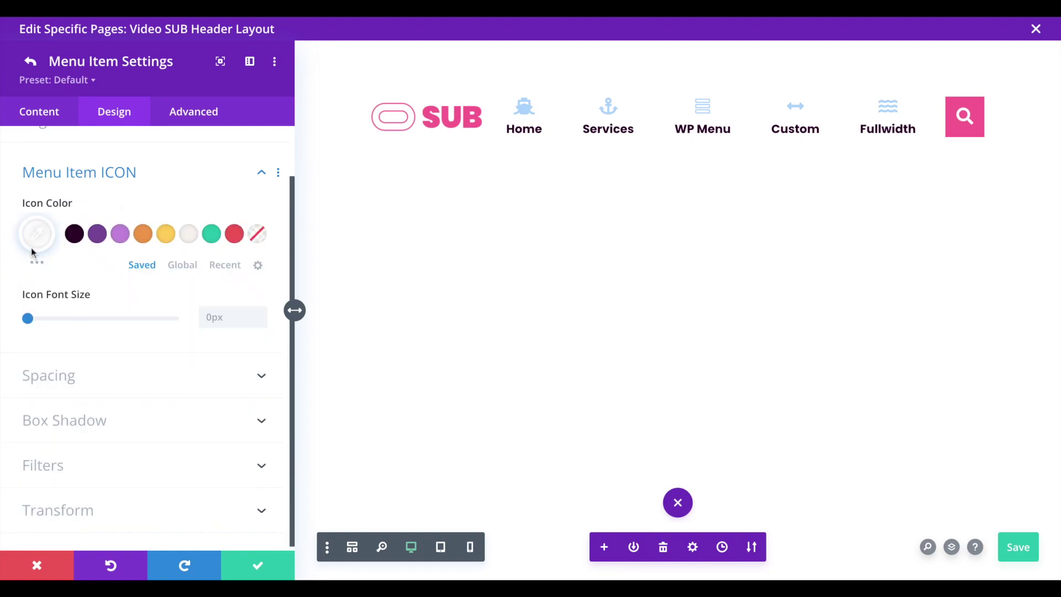
Set the Search item's hover icon color to the pink from the recent colors
left_click(108, 204)
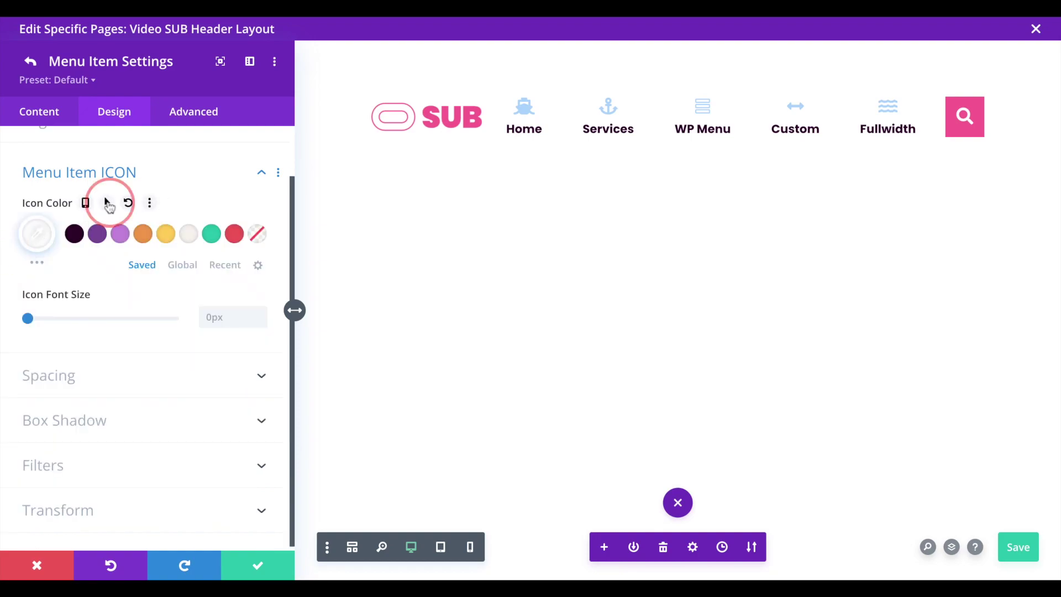
left_click(200, 231)
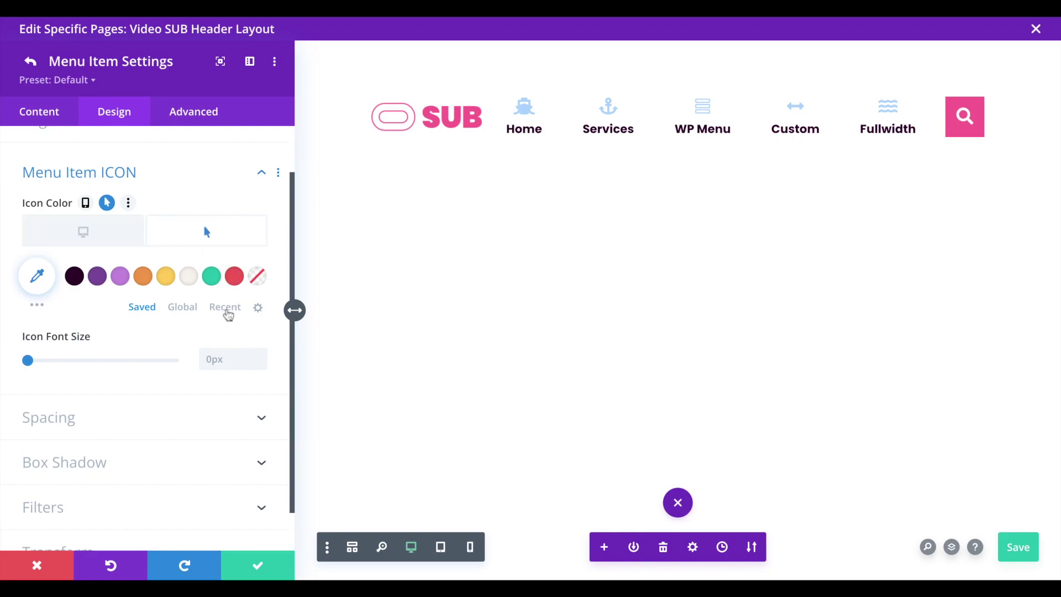
left_click(228, 309)
left_click(97, 276)
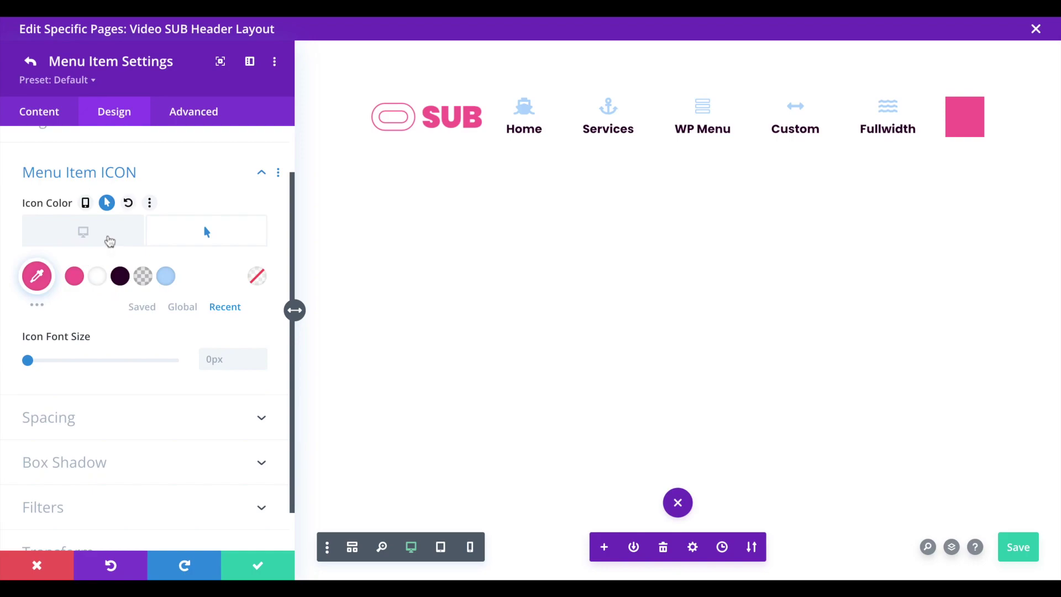
Set the Search item's hover background color to #ffffff and return to the DiviMenus Flex settings
left_click(43, 111)
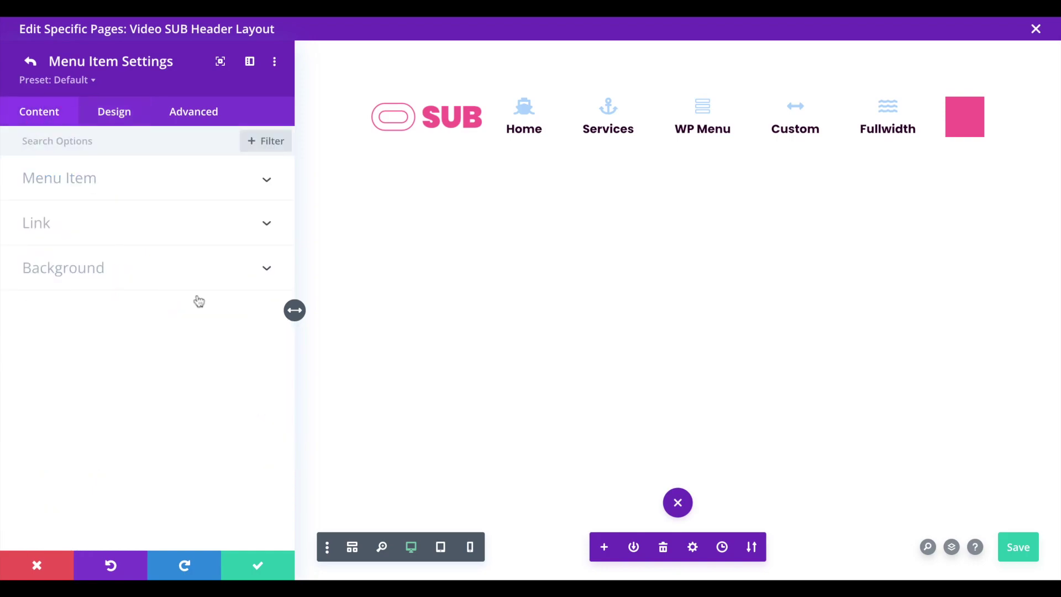
left_click(116, 287)
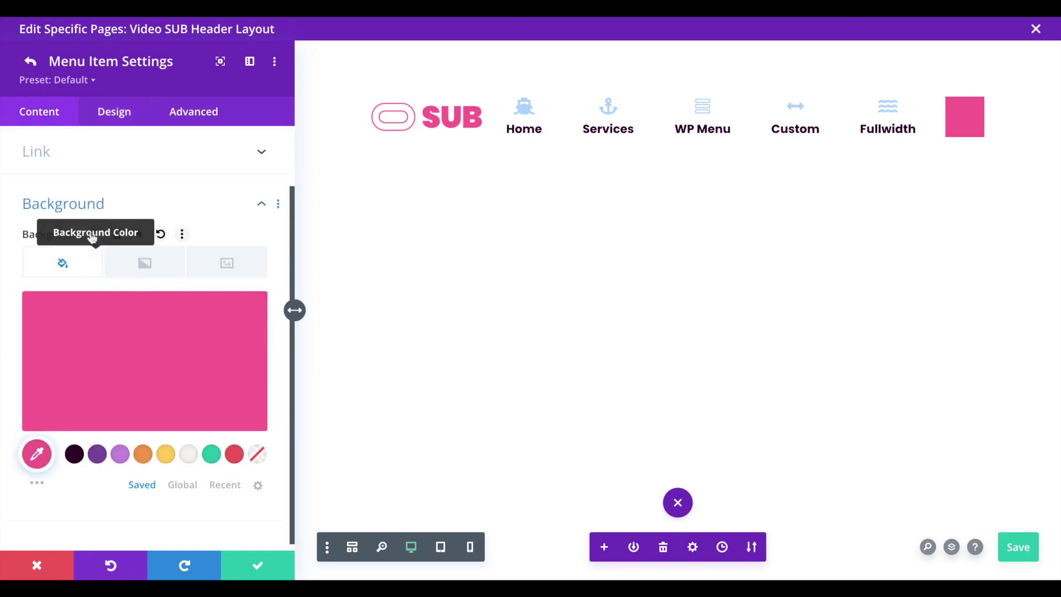
left_click(139, 235)
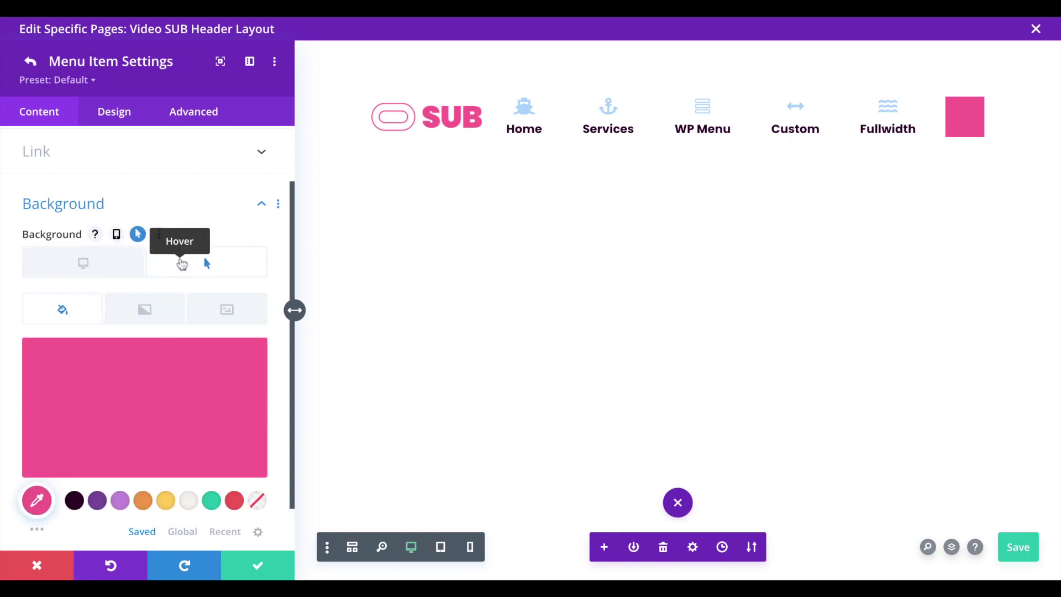
left_click(95, 406)
left_click(59, 356)
type("#ffffff")
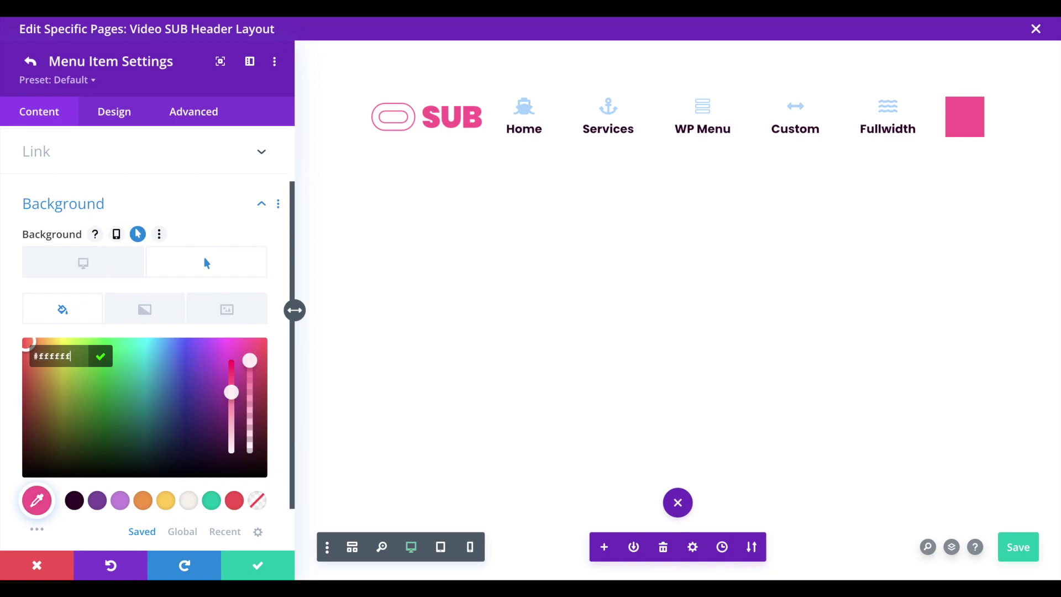
key("Return")
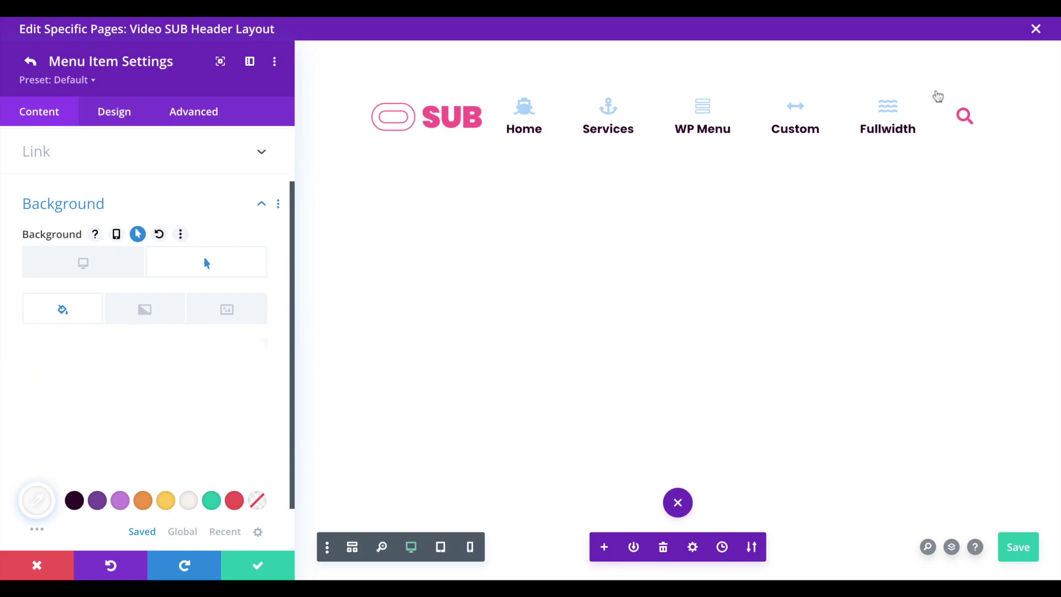
left_click(103, 257)
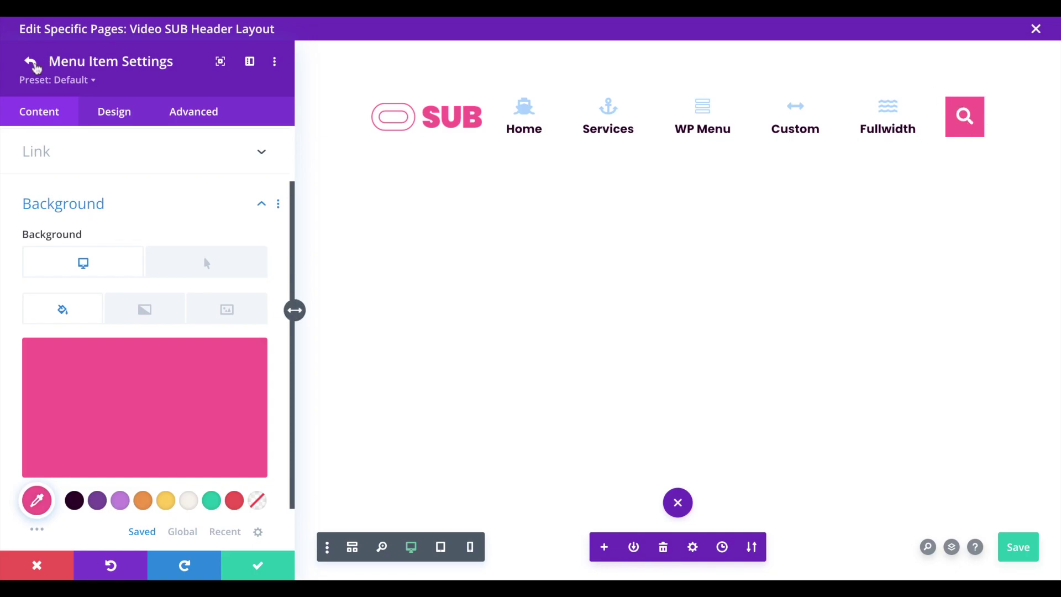
left_click(32, 62)
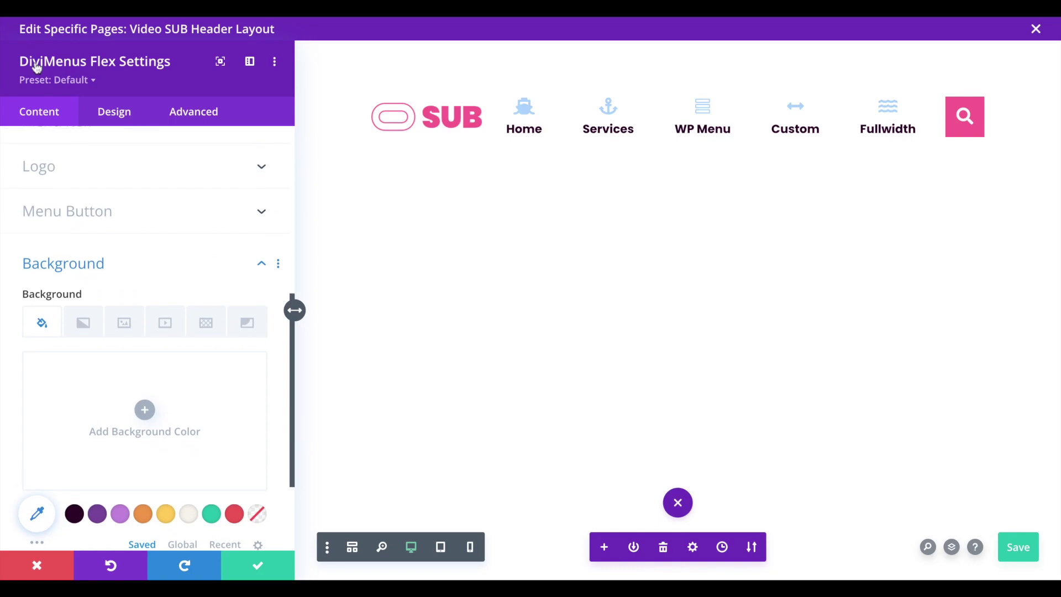
Round the Search menu item by adding border-radius: 50%; to the custom CSS of its DiviMenu Menu Item
left_click(114, 113)
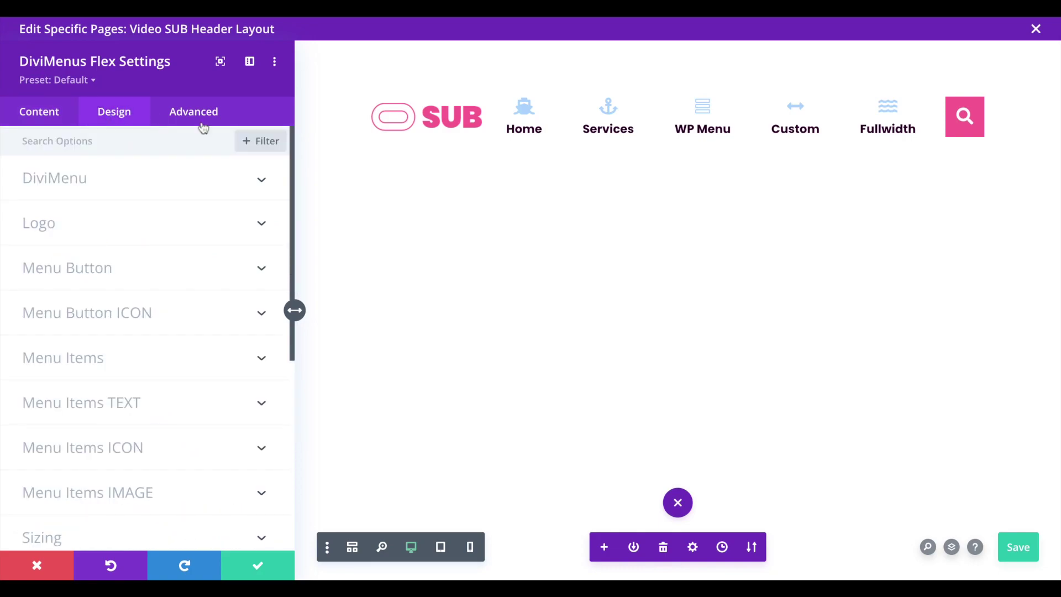
left_click(51, 116)
left_click(975, 117)
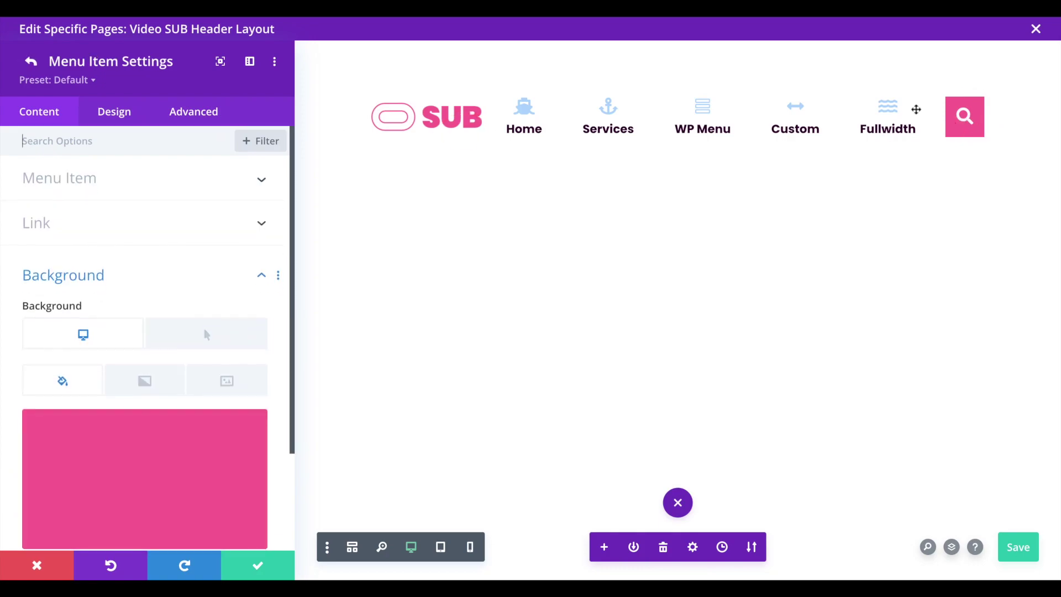
left_click(196, 110)
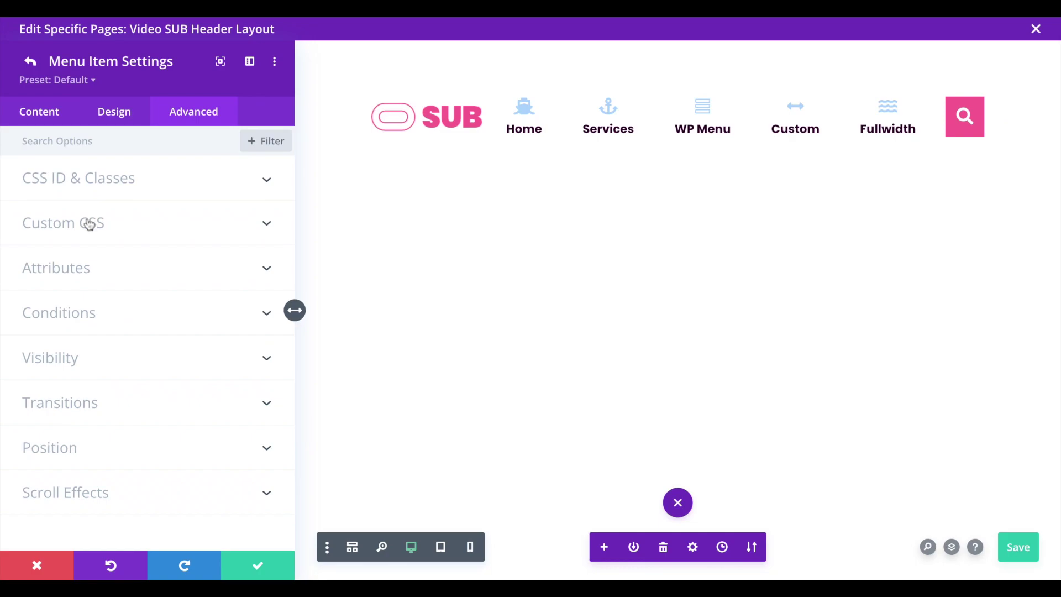
left_click(132, 228)
scroll(137, 293, "down", 5)
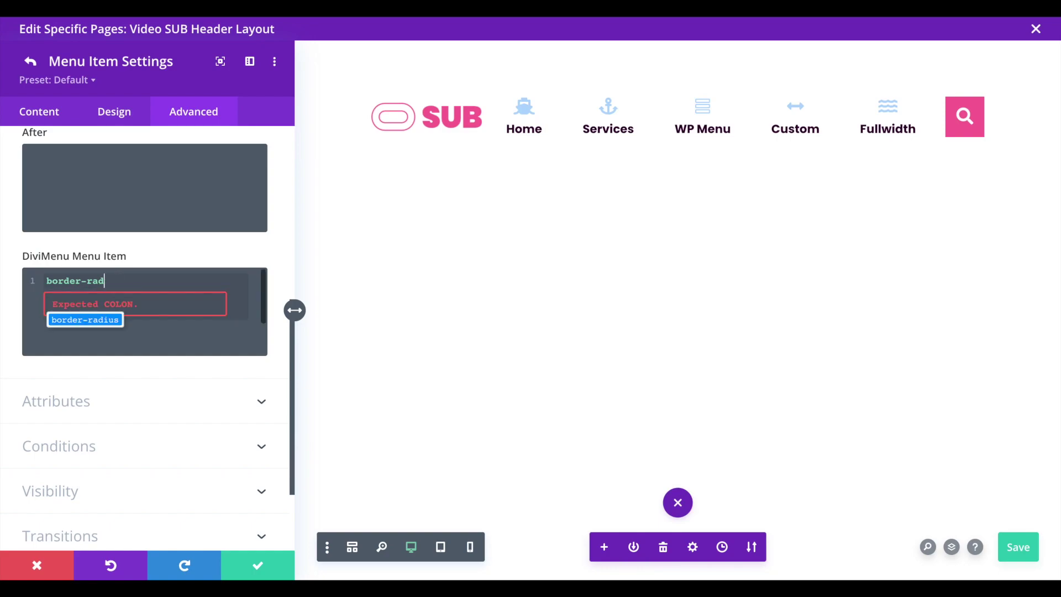
type(": ")
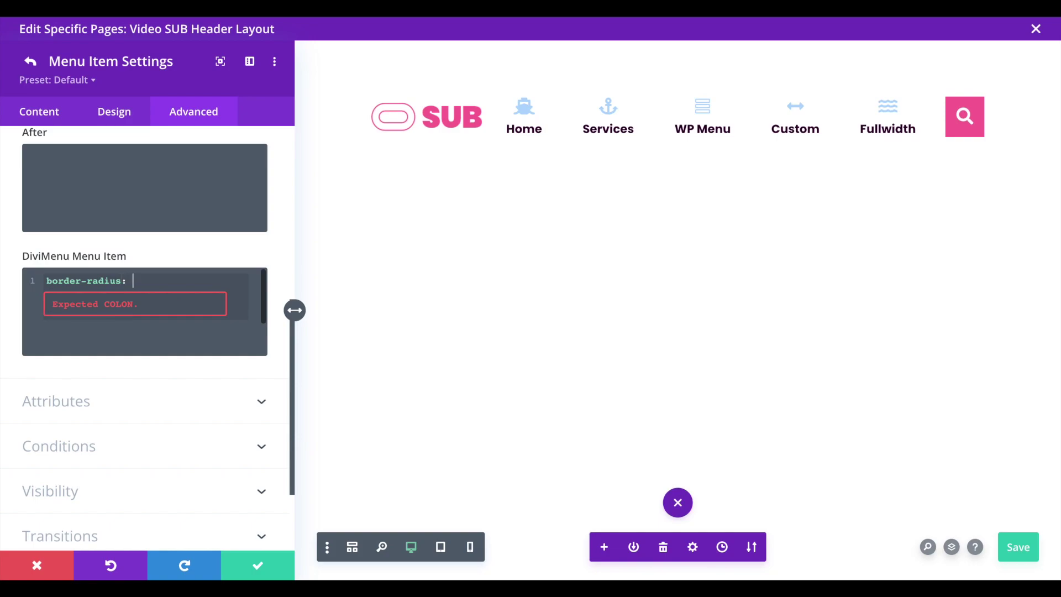
type("50%;")
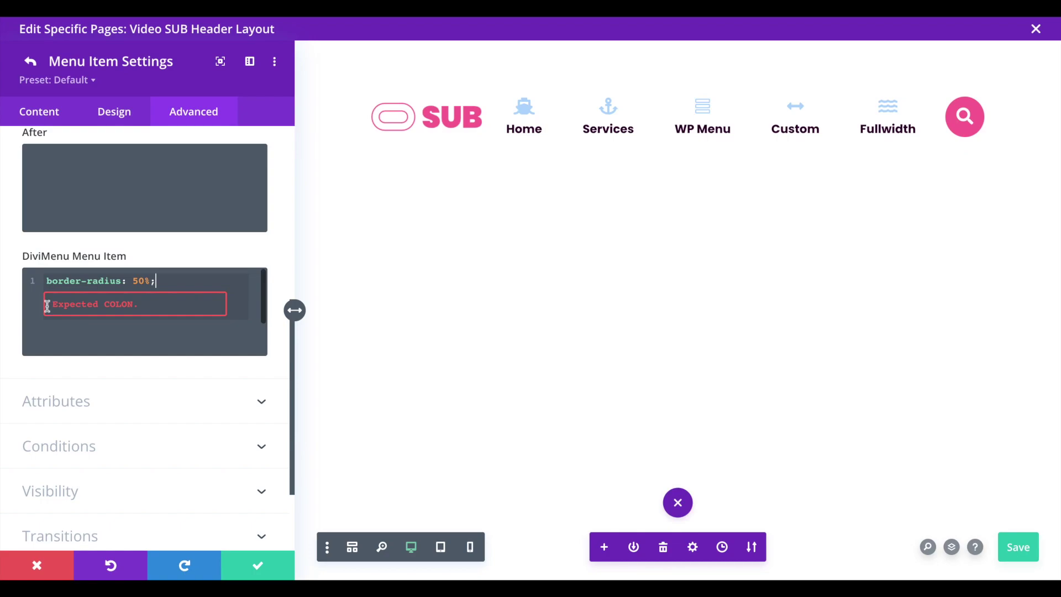
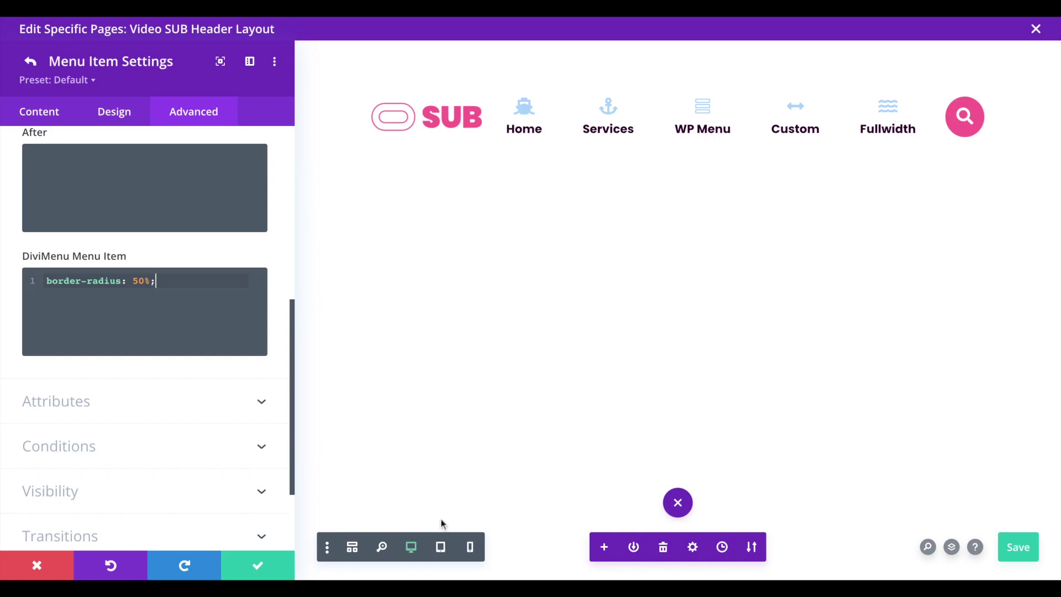
In tablet view, add width: auto!important; to the Search item's Main Element custom CSS and test opening and closing the menu
left_click(440, 547)
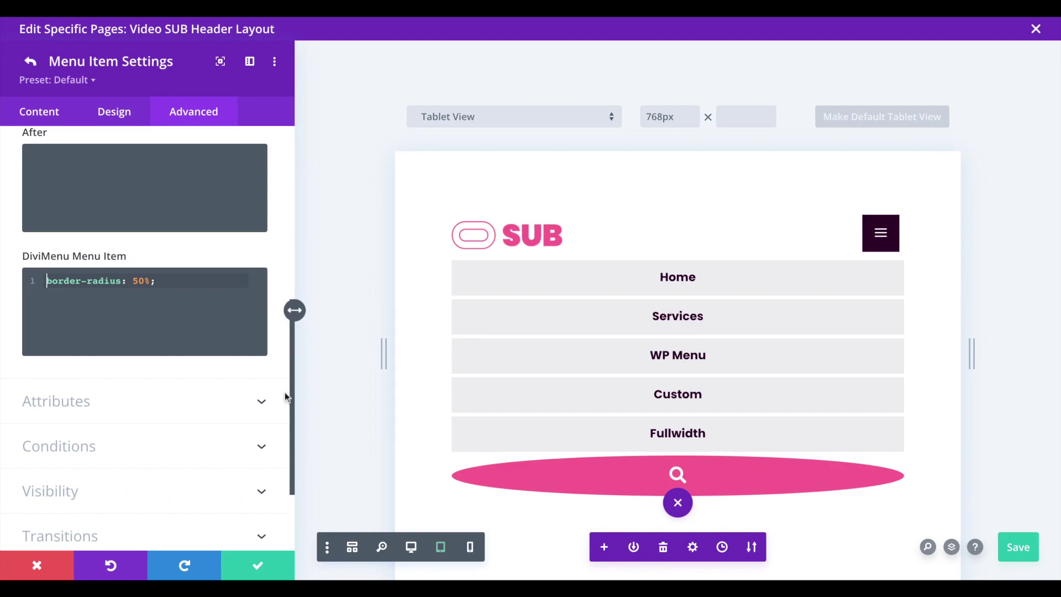
scroll(293, 308, "up", 5)
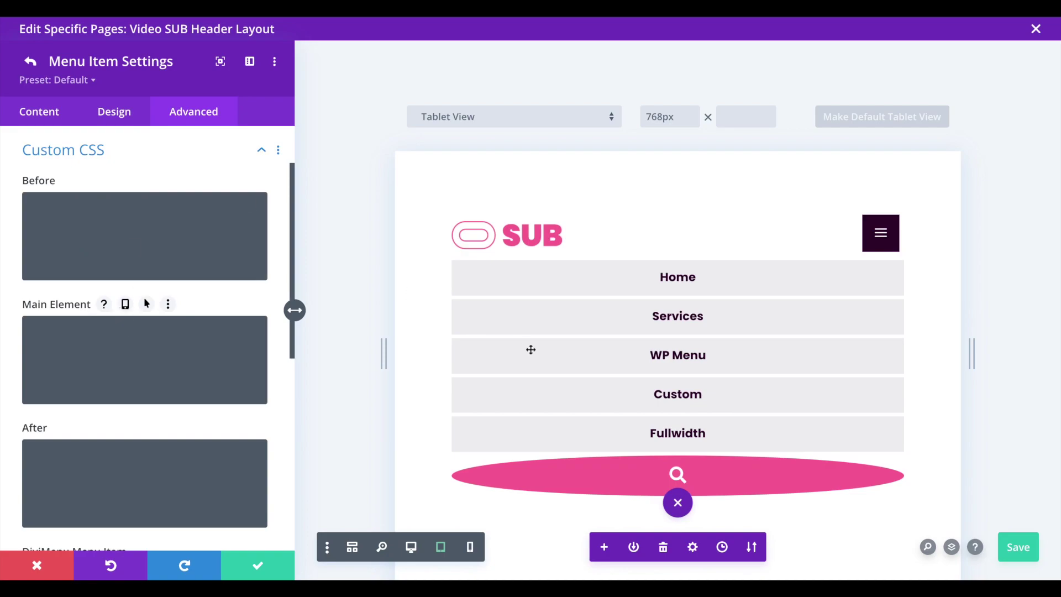
left_click(103, 339)
type("width: auto!important;")
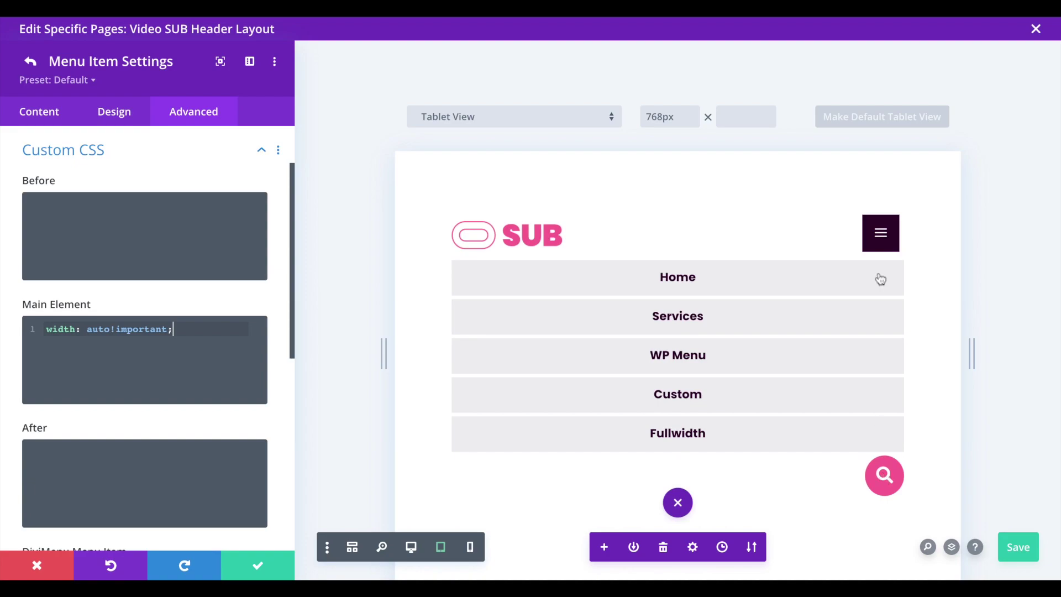
left_click(881, 237)
left_click(882, 243)
left_click(880, 238)
left_click(881, 236)
Force the Search menu item to stay visible on tablet and phone in its Visibility settings
scroll(275, 322, "up", 3)
left_click(203, 230)
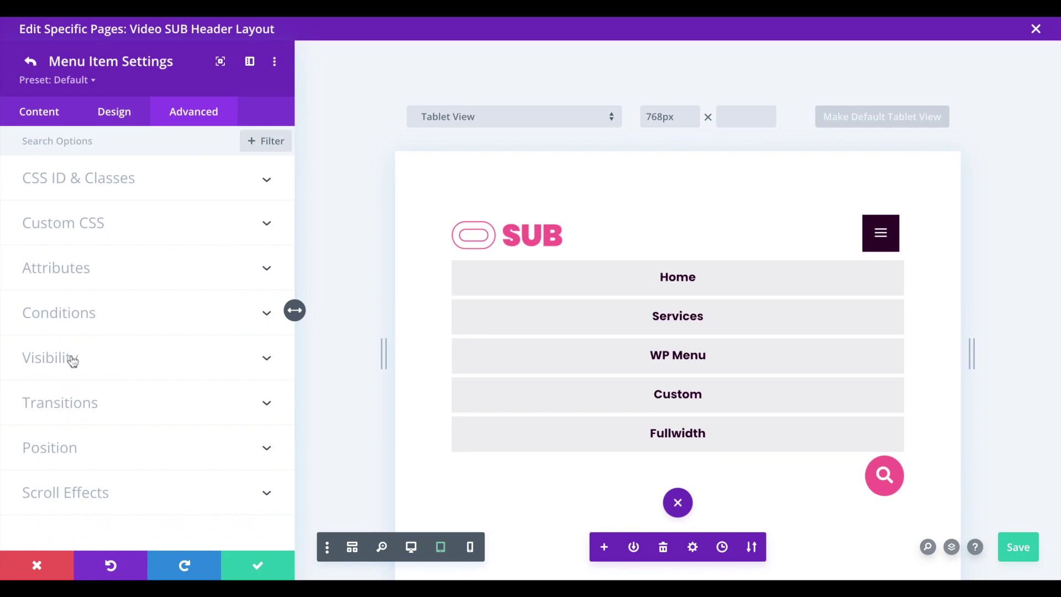
left_click(71, 360)
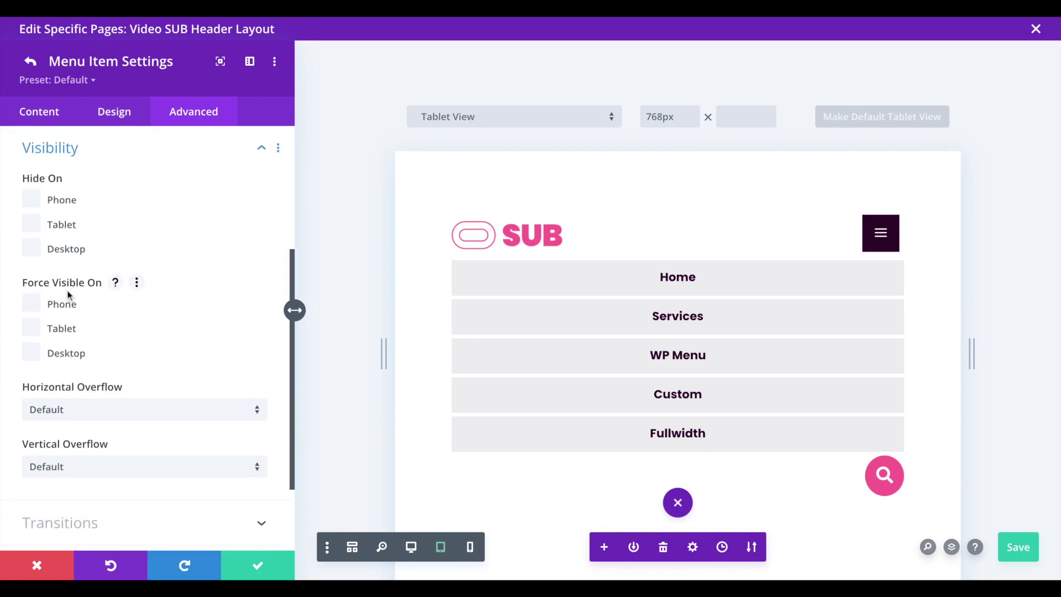
left_click(64, 329)
left_click(63, 308)
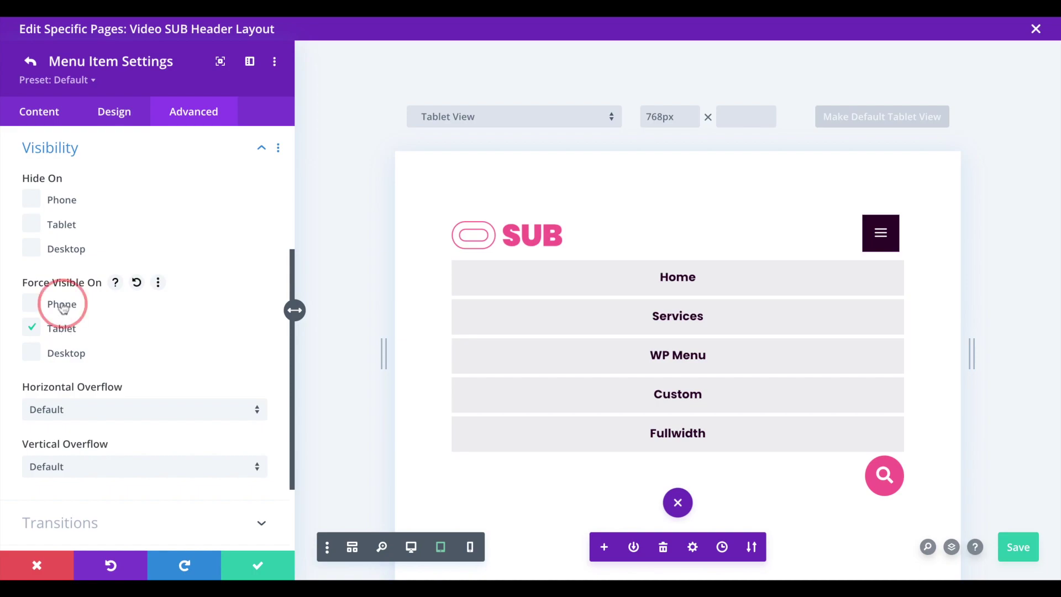
Open and close the menu repeatedly in tablet view to examine the Search item's behavior while the menu is collapsed
left_click(883, 238)
left_click(886, 240)
left_click(885, 241)
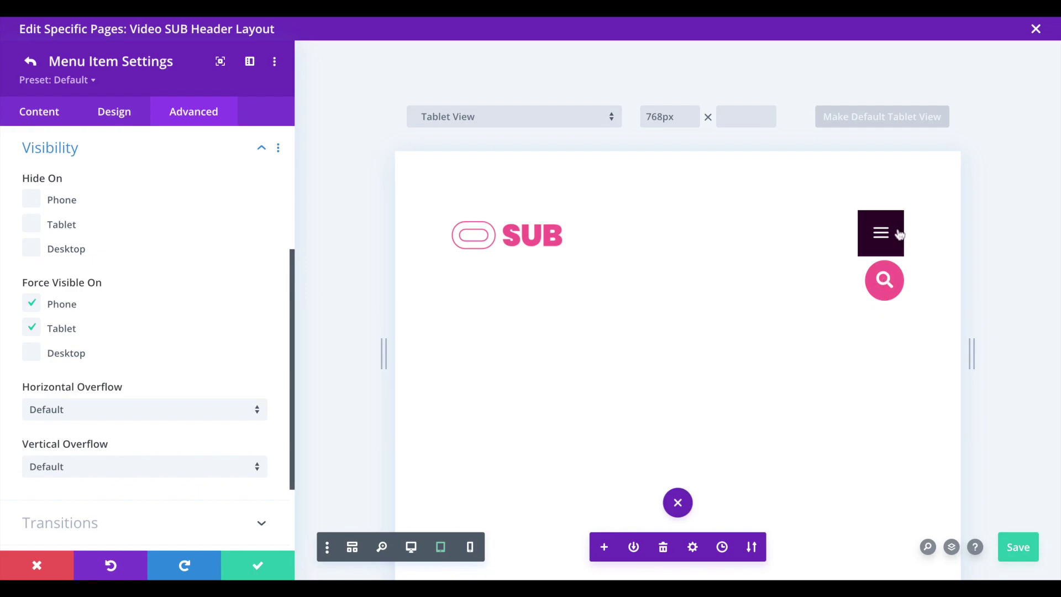
key("ctrl+s")
left_click(891, 238)
left_click(885, 236)
left_click(887, 248)
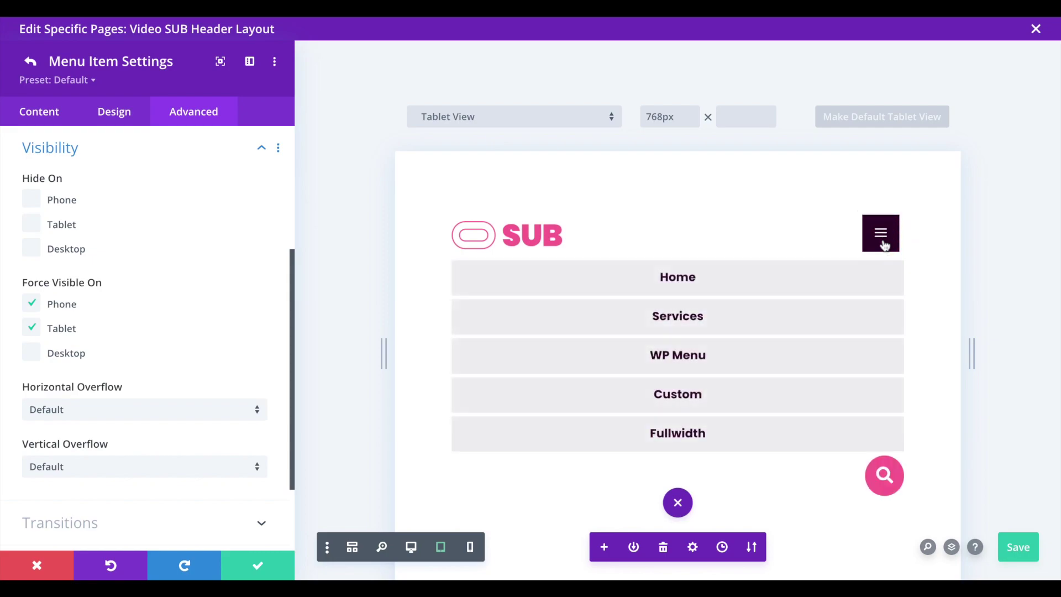
left_click(884, 237)
left_click(882, 236)
Enable responsive values for the Search item's position and set the tablet position to Absolute
scroll(218, 258, "down", 2)
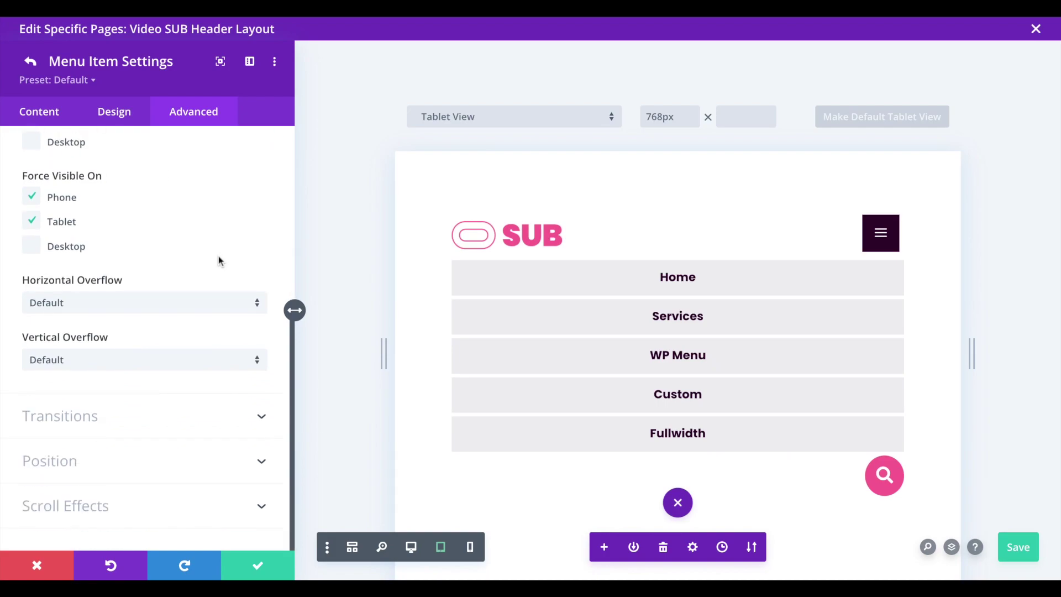
left_click(120, 460)
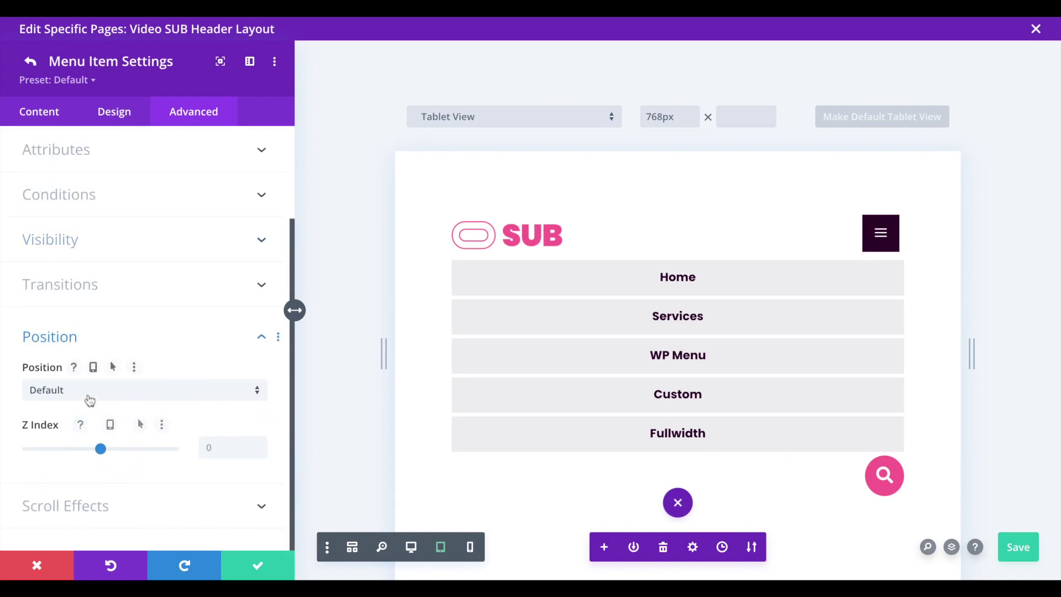
left_click(88, 396)
left_click(281, 403)
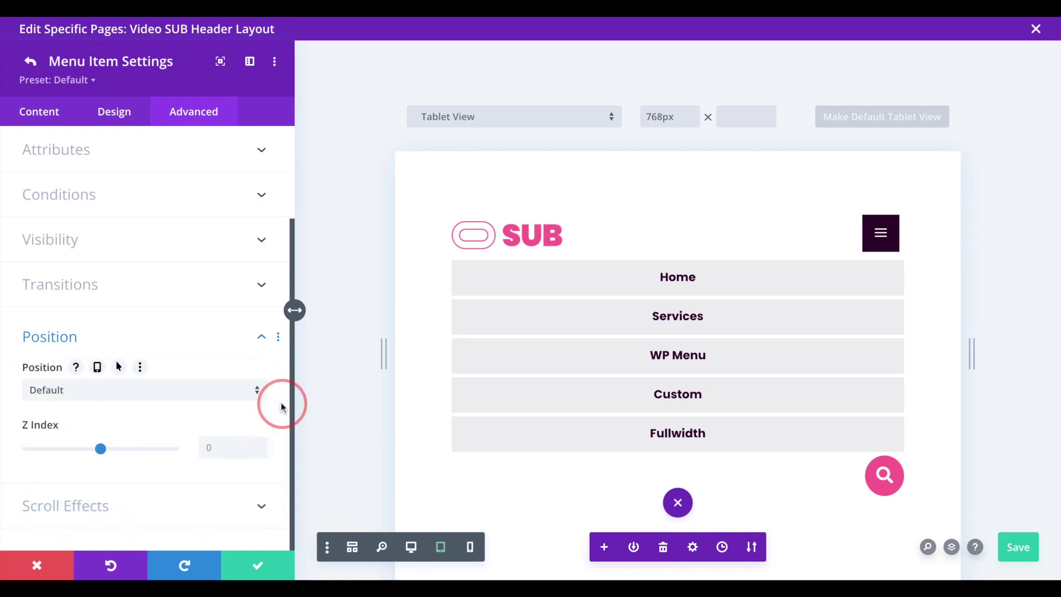
left_click(96, 367)
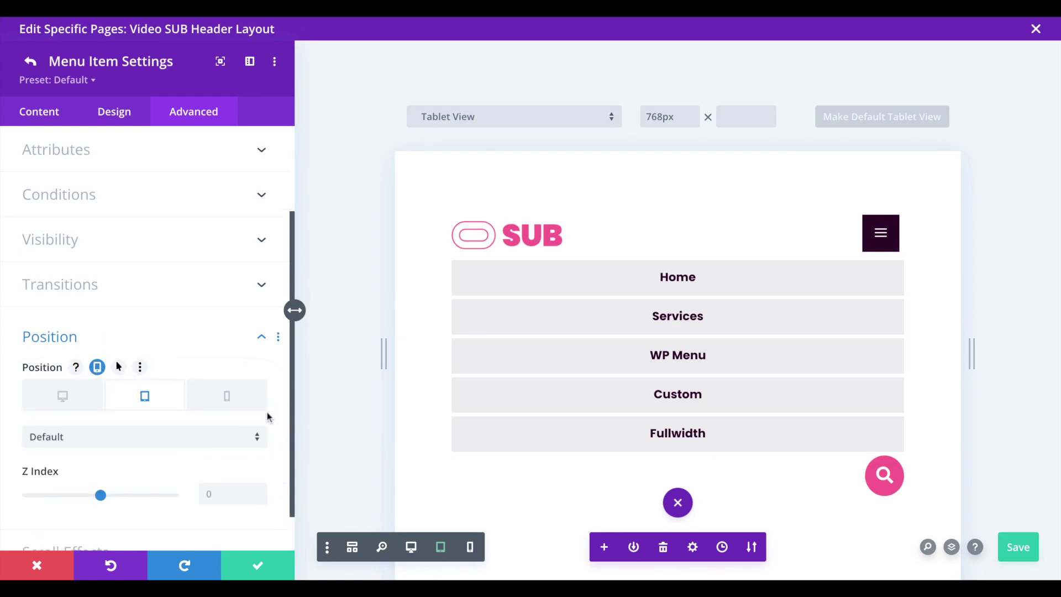
scroll(268, 417, "down", 1)
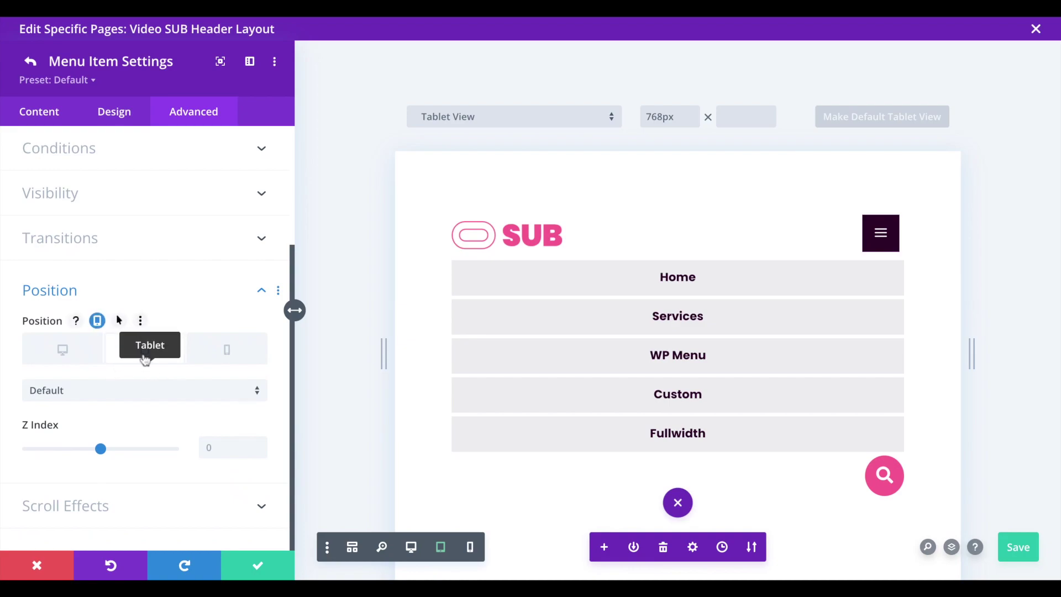
left_click(144, 395)
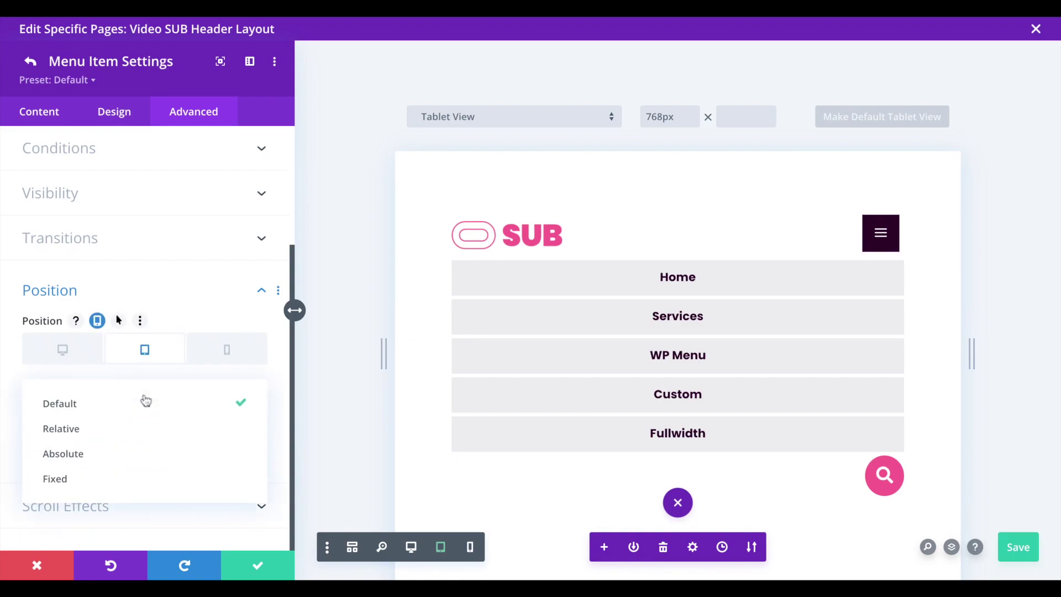
left_click(142, 452)
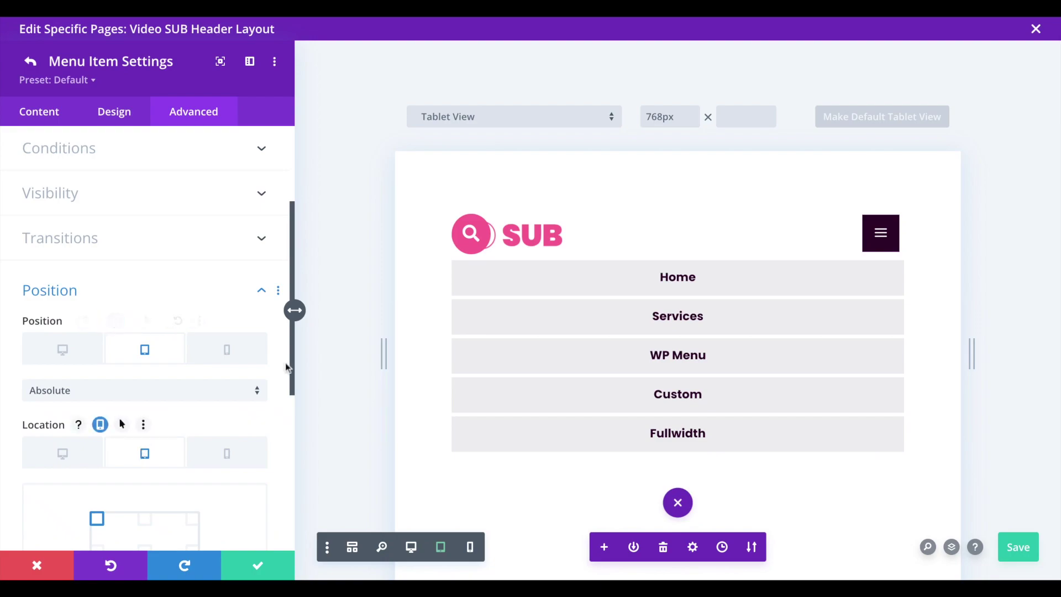
Set the Search item's tablet location to the top-right corner and check the placement in phone and tablet views
scroll(217, 380, "down", 1)
scroll(217, 380, "down", 4)
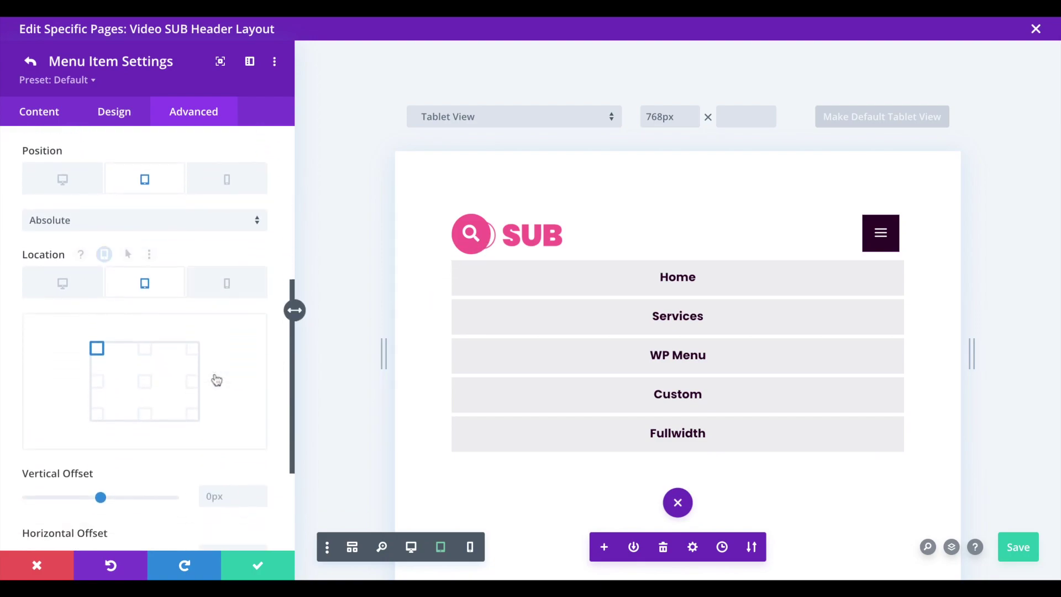
left_click(192, 348)
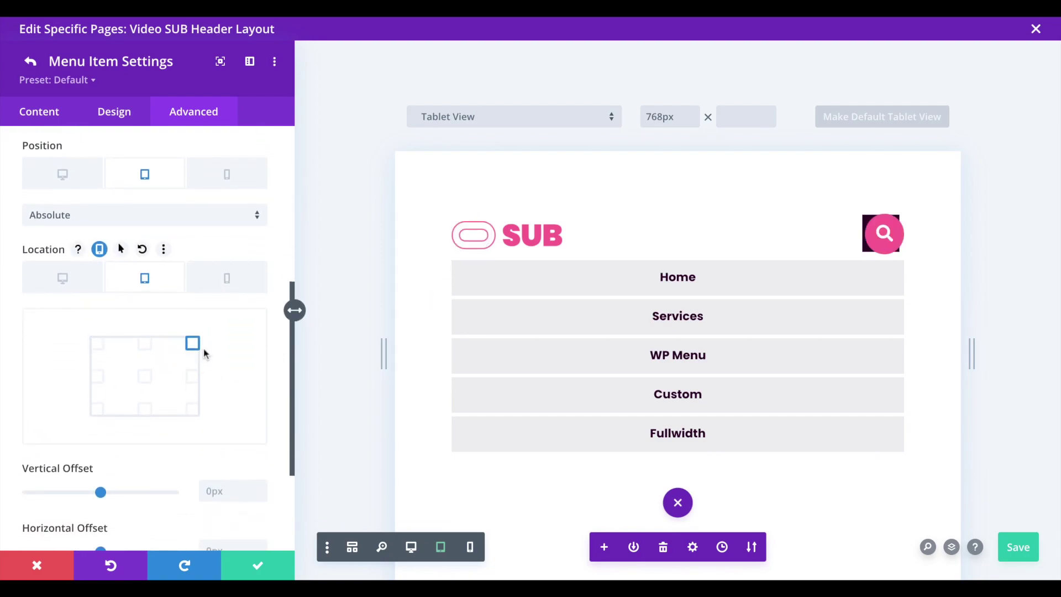
scroll(229, 308, "down", 3)
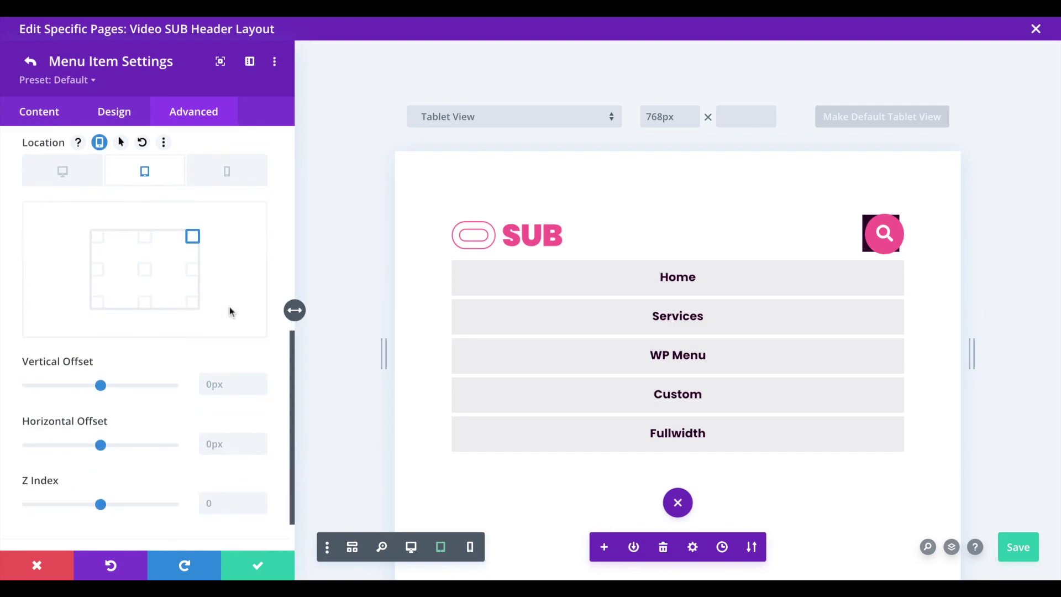
left_click(226, 175)
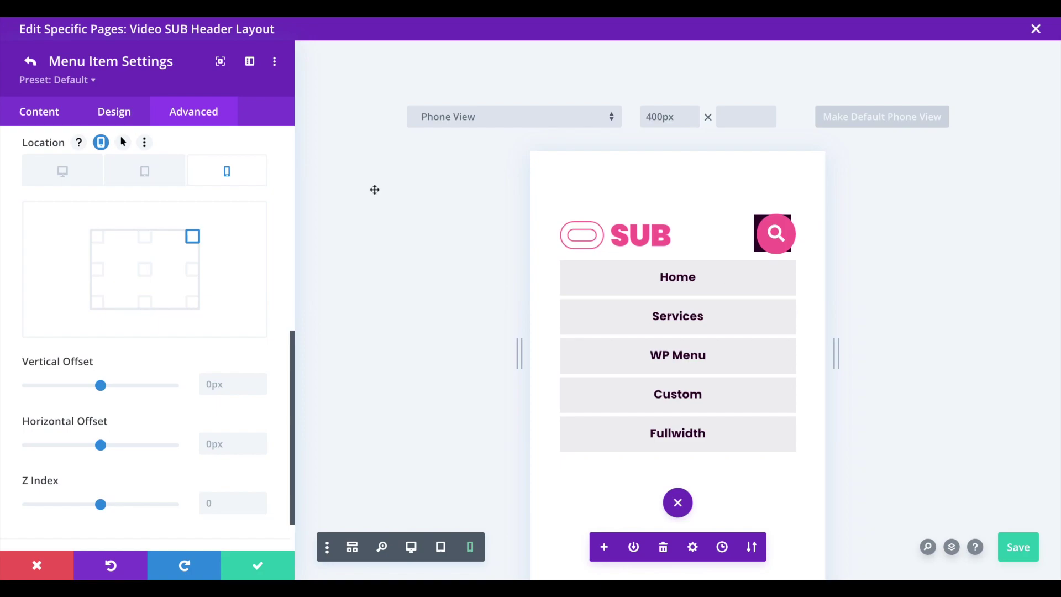
left_click(156, 177)
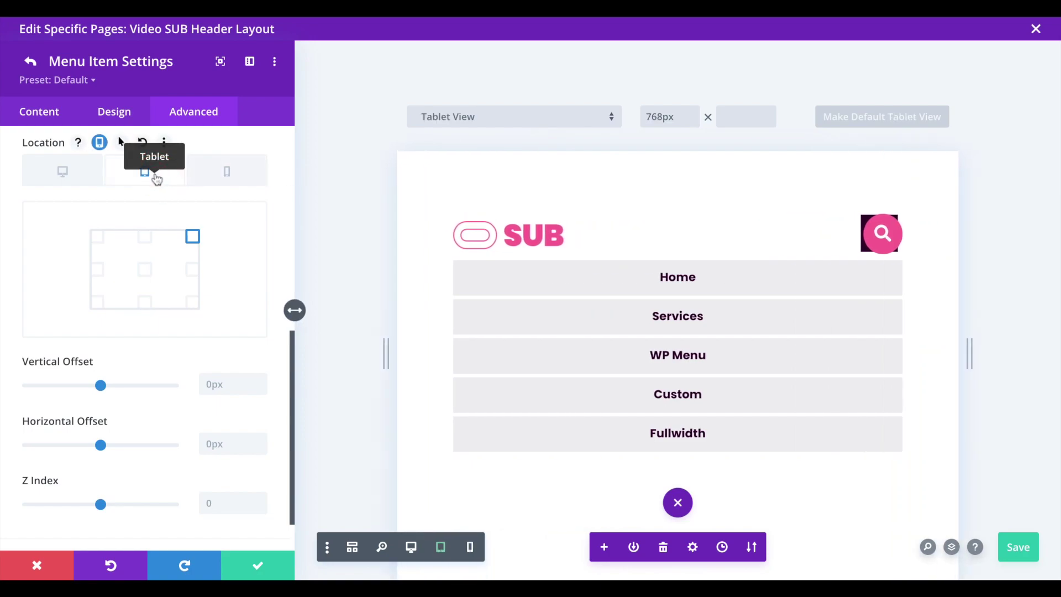
scroll(253, 273, "up", 1)
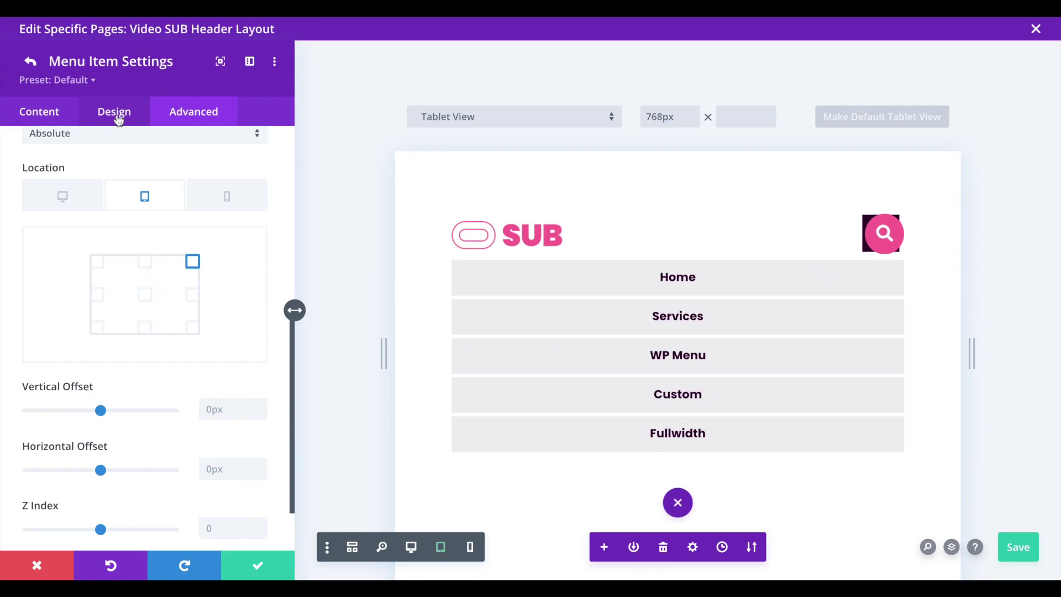
Set the menu button's right margin to 70px for tablet in the DiviMenus Flex spacing settings and test opening and closing the menu
left_click(26, 64)
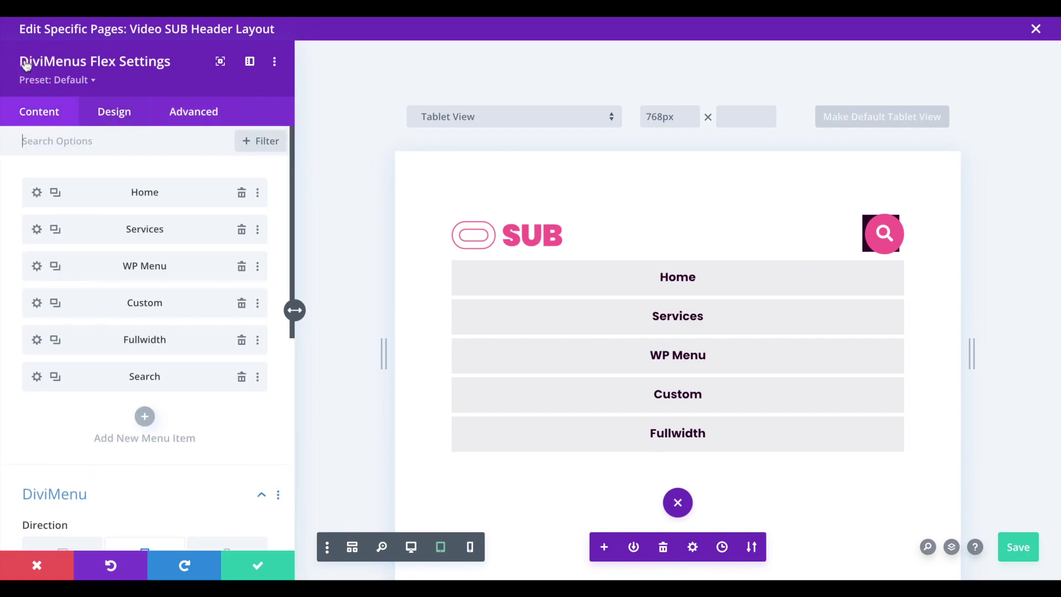
left_click(122, 119)
scroll(152, 268, "down", 5)
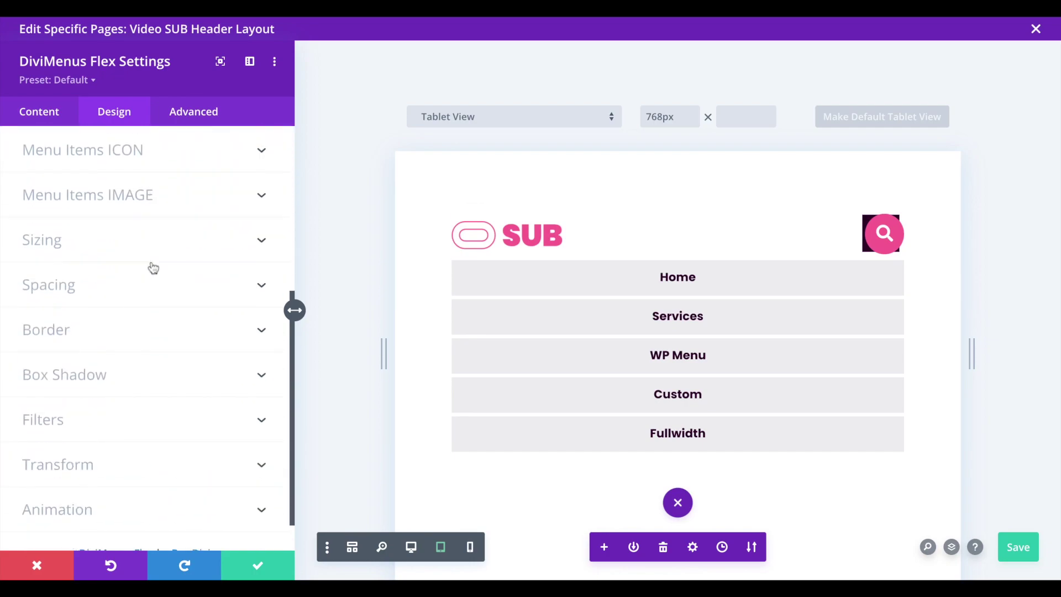
left_click(105, 270)
scroll(105, 274, "down", 3)
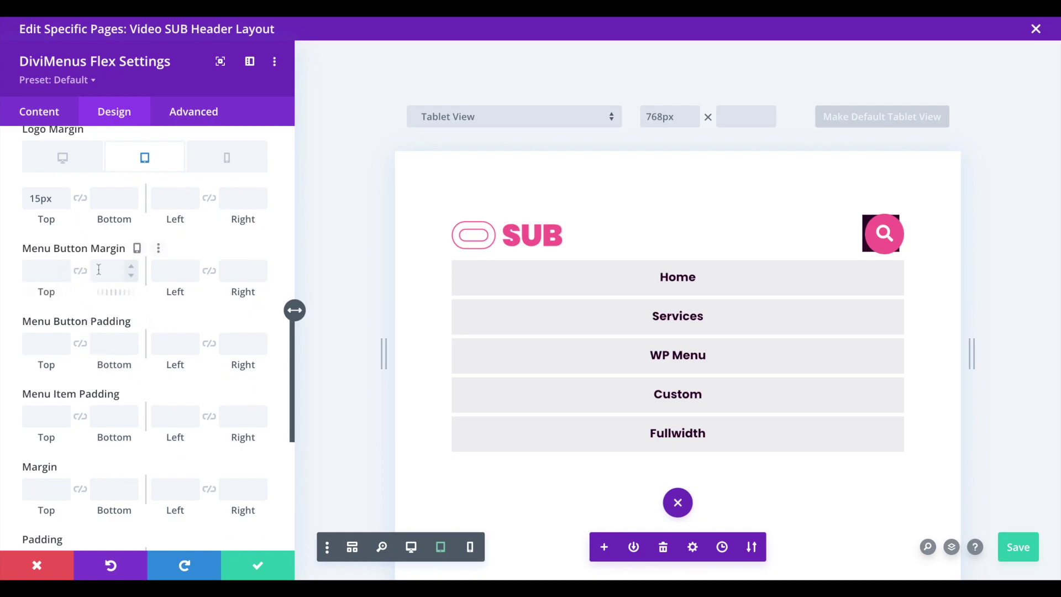
left_click(140, 252)
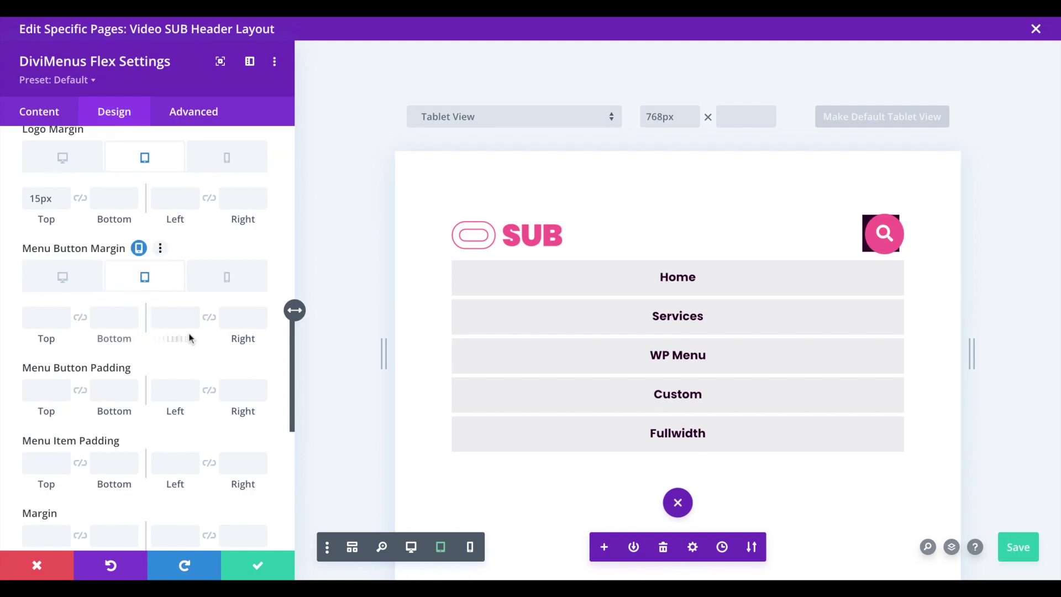
left_click(168, 322)
left_click(235, 322)
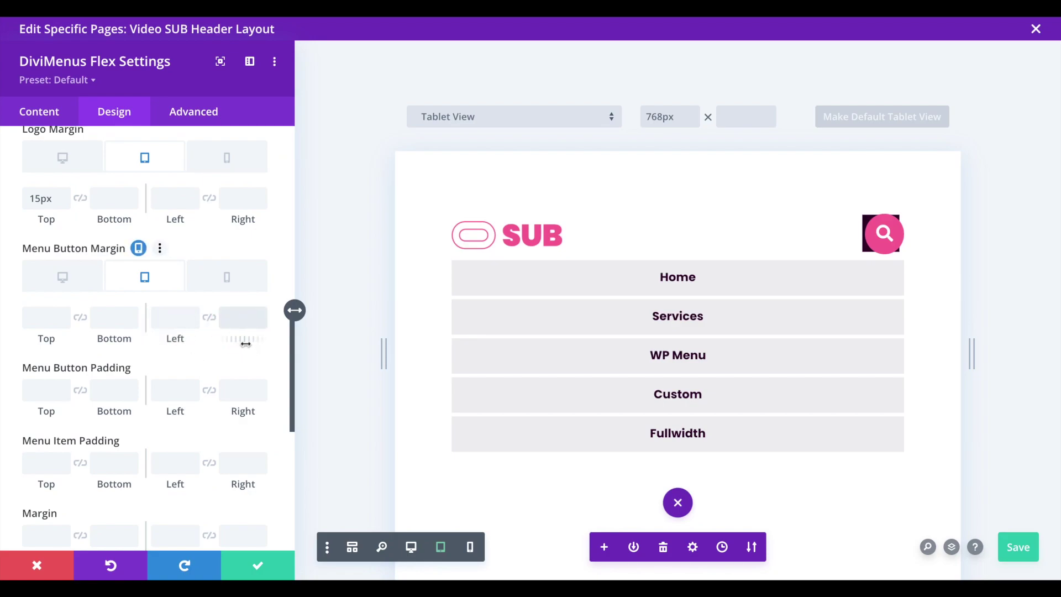
type("70px")
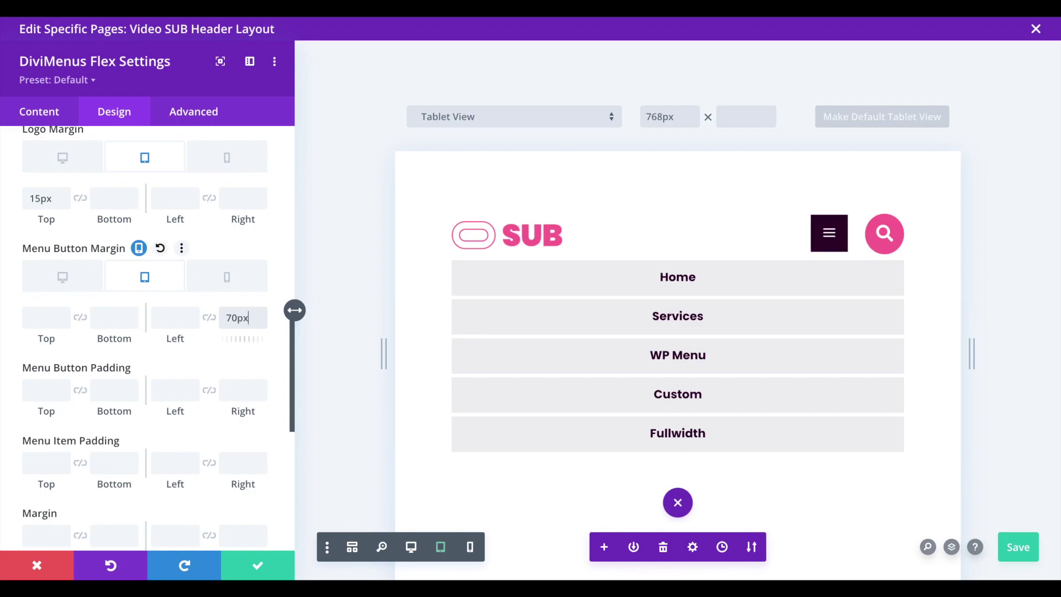
left_click(831, 247)
left_click(831, 251)
left_click(832, 252)
left_click(829, 247)
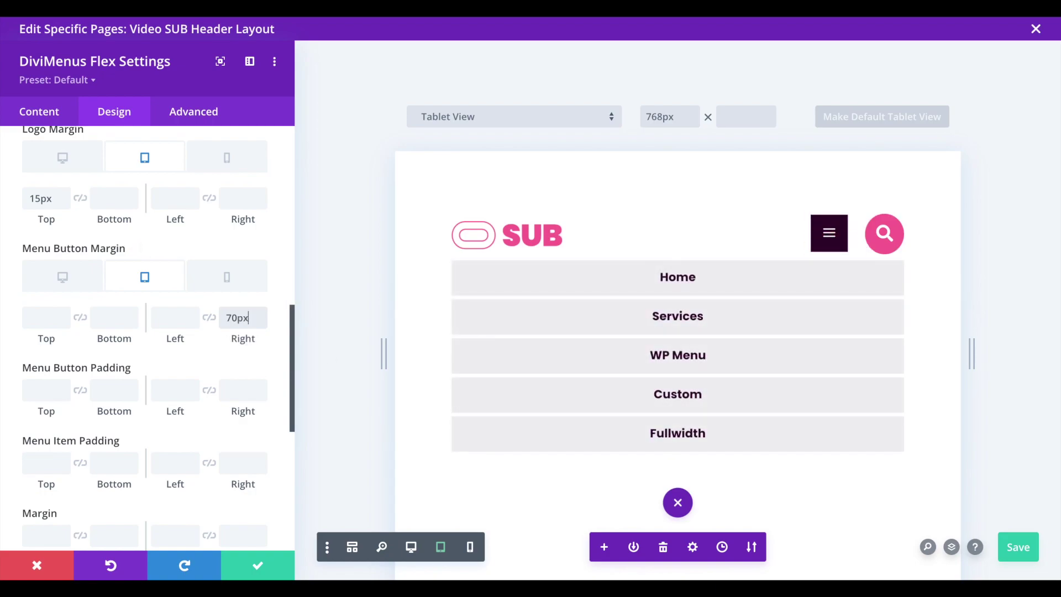
Try a 50px right margin on the menu button for phone and test opening and closing the menu
left_click(228, 280)
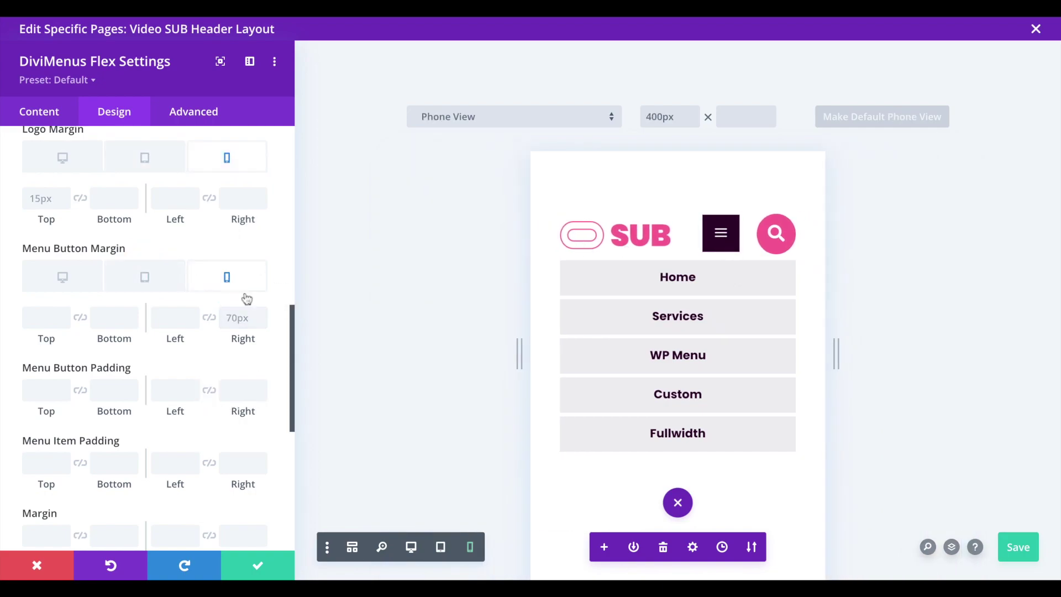
left_click(238, 323)
type("50px")
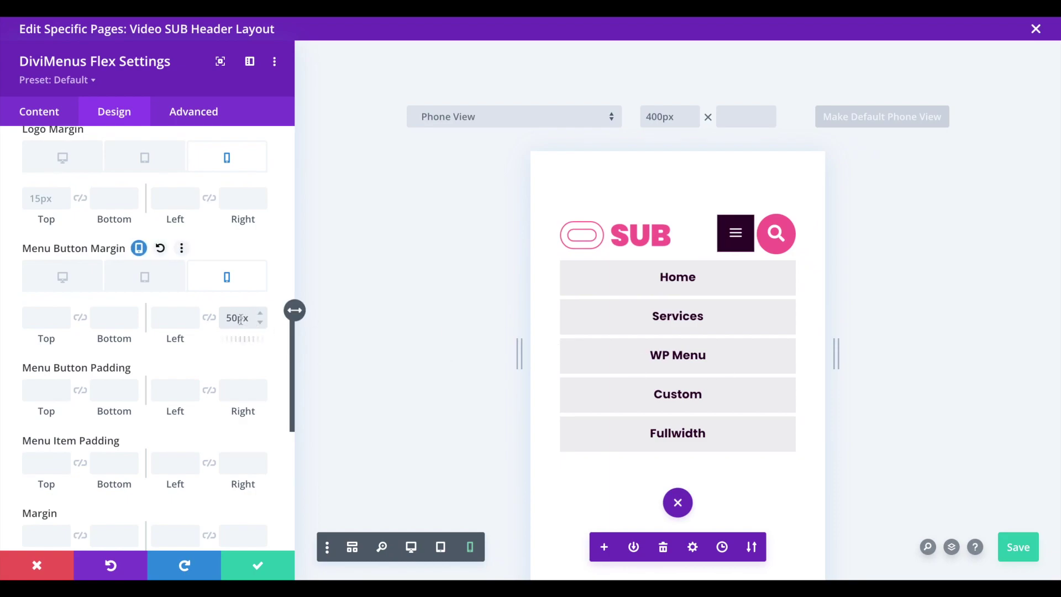
left_click(730, 240)
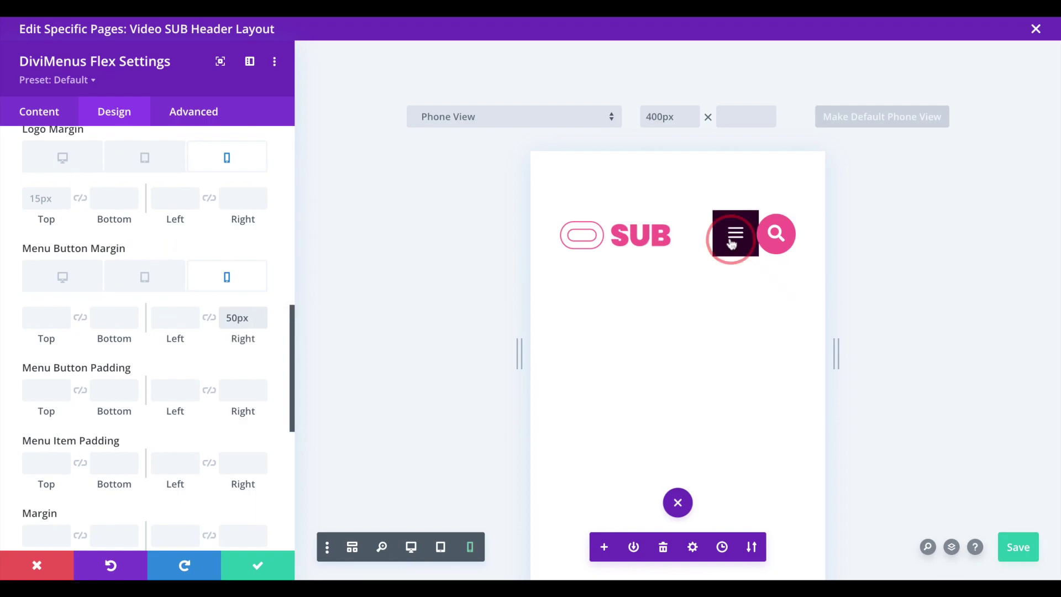
left_click(730, 239)
Set the menu button's right margin to 60px for phone and test opening and closing the menu
left_click(236, 321)
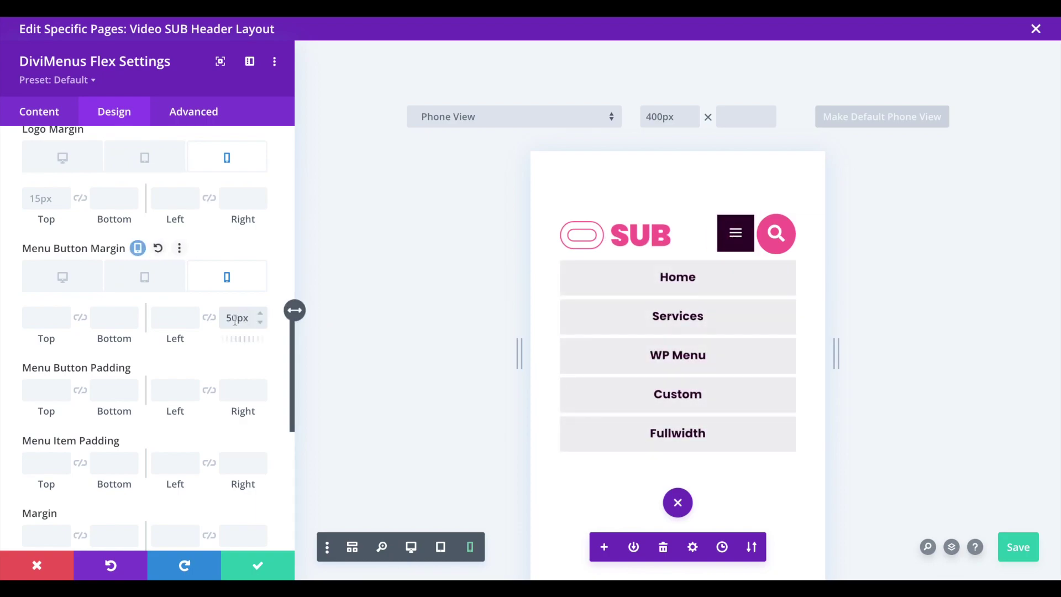
double_click(234, 320)
type("60px")
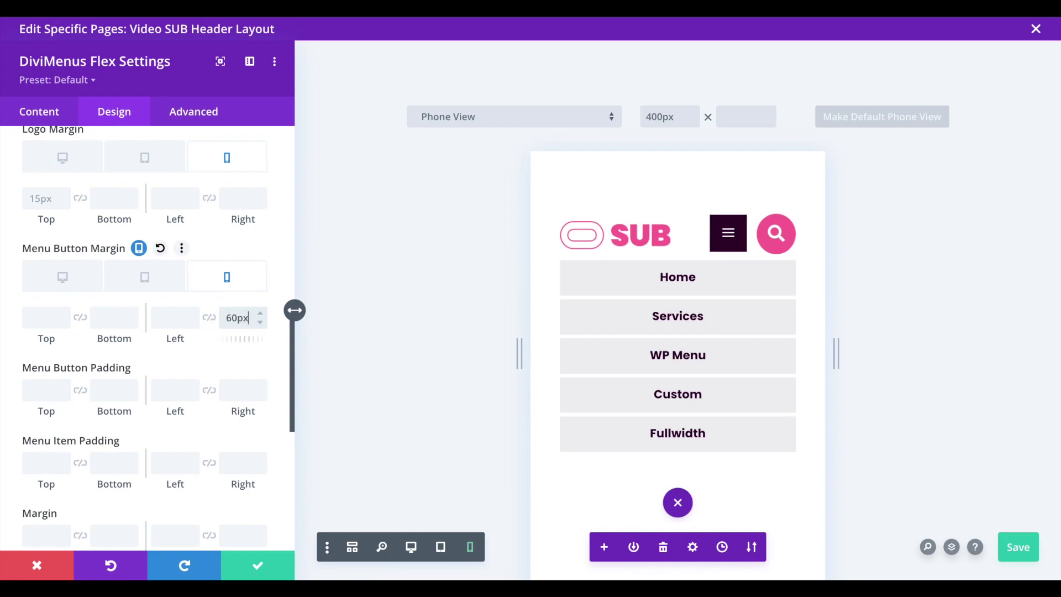
left_click(729, 235)
left_click(728, 234)
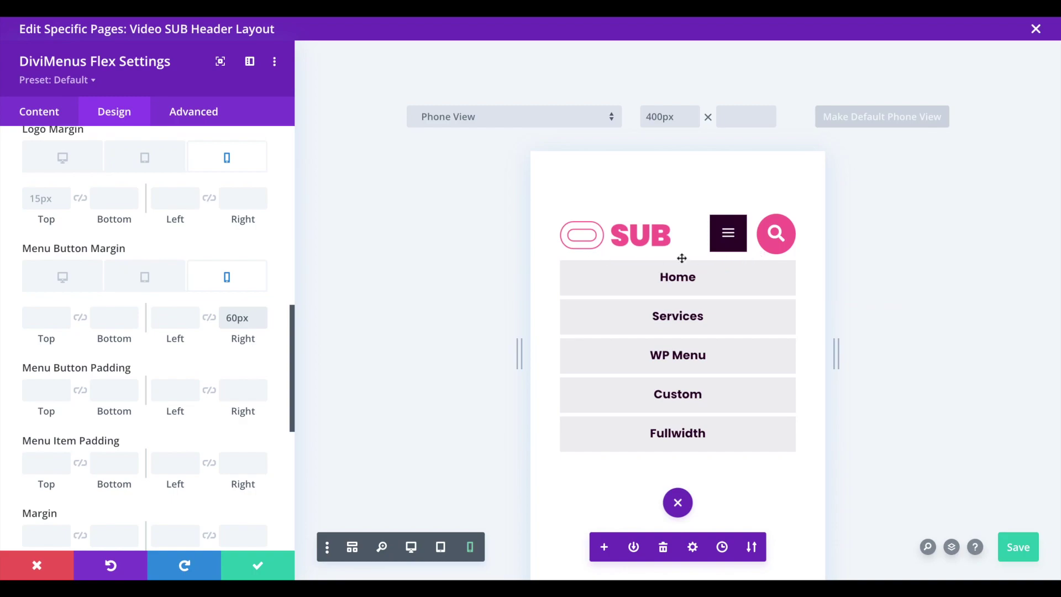
Set the menu button's bottom margin to 20px for phone and test opening and closing the menu
mouse_move(141, 254)
left_click(99, 322)
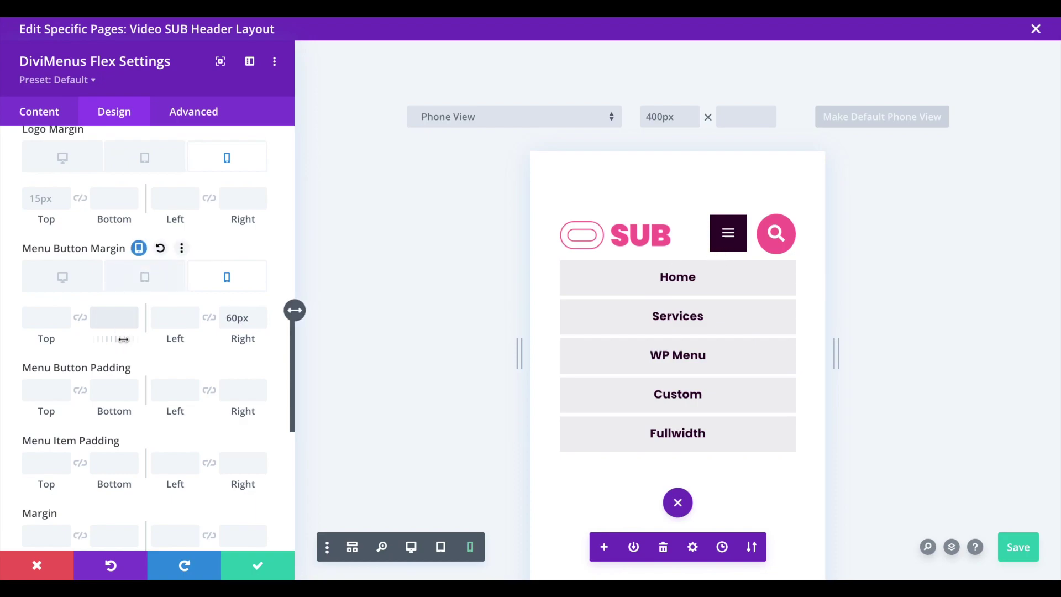
type("20px")
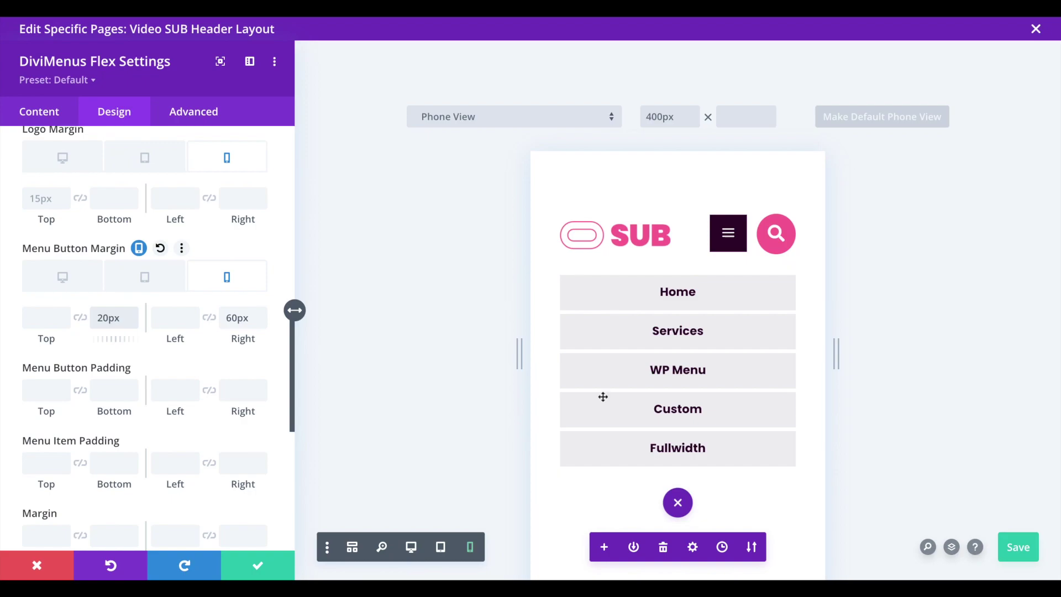
left_click(728, 243)
left_click(728, 246)
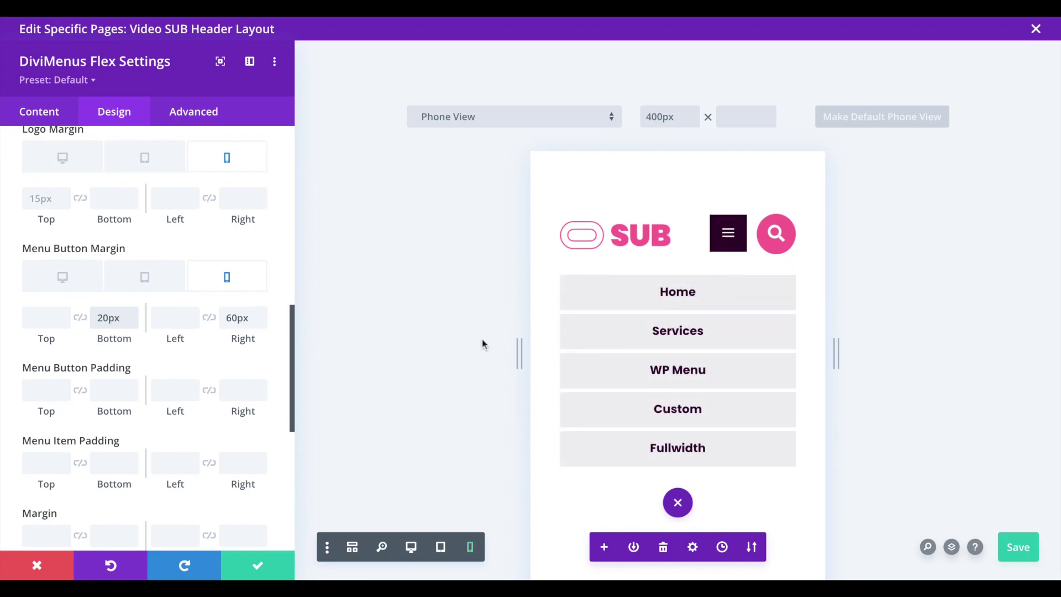
Compare the header's layout in tablet, phone and desktop views
left_click(441, 547)
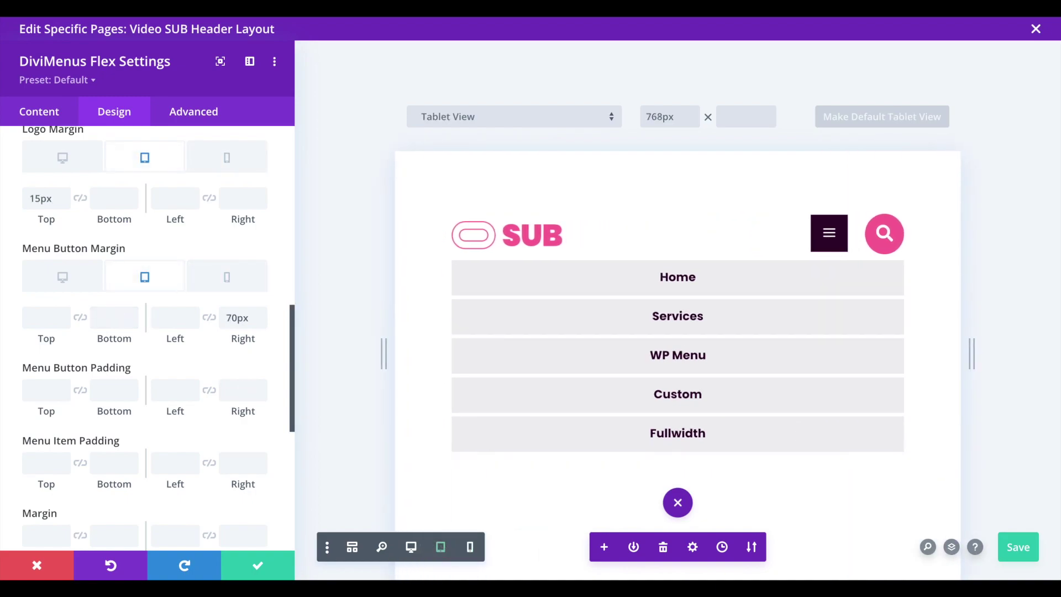
left_click(409, 547)
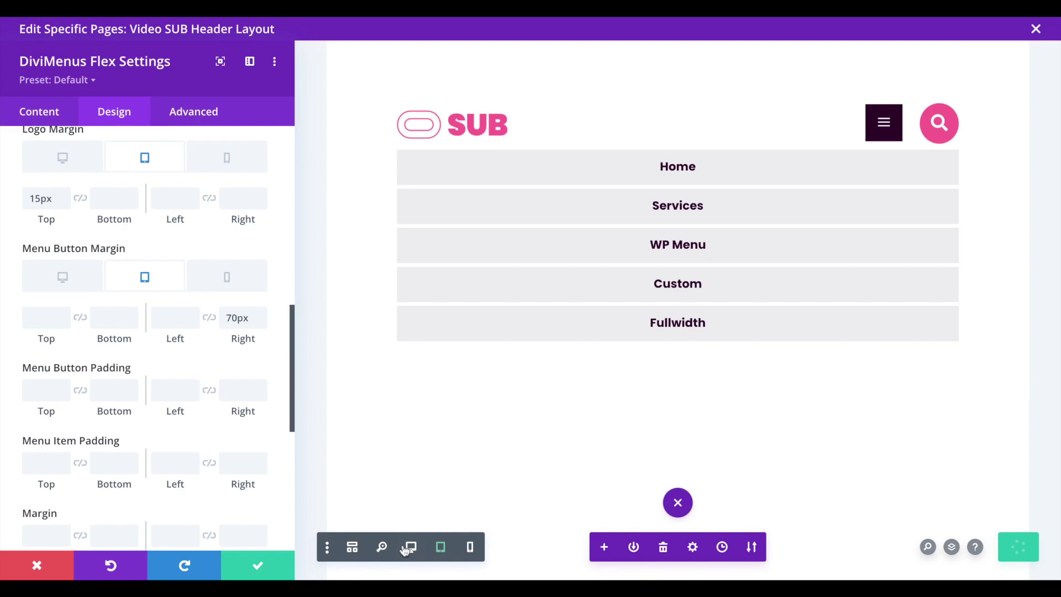
left_click(442, 549)
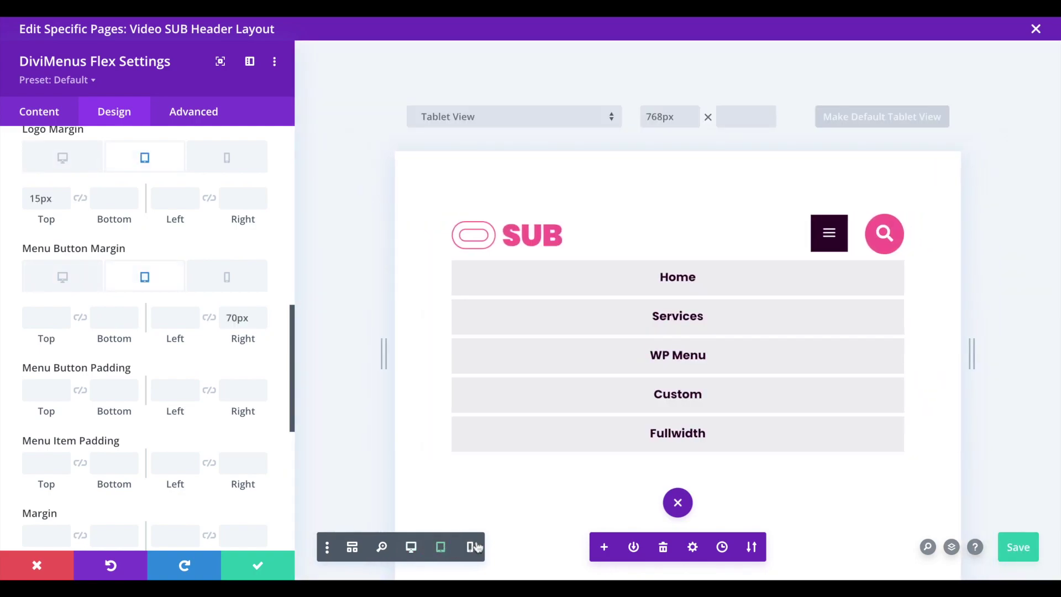
left_click(471, 548)
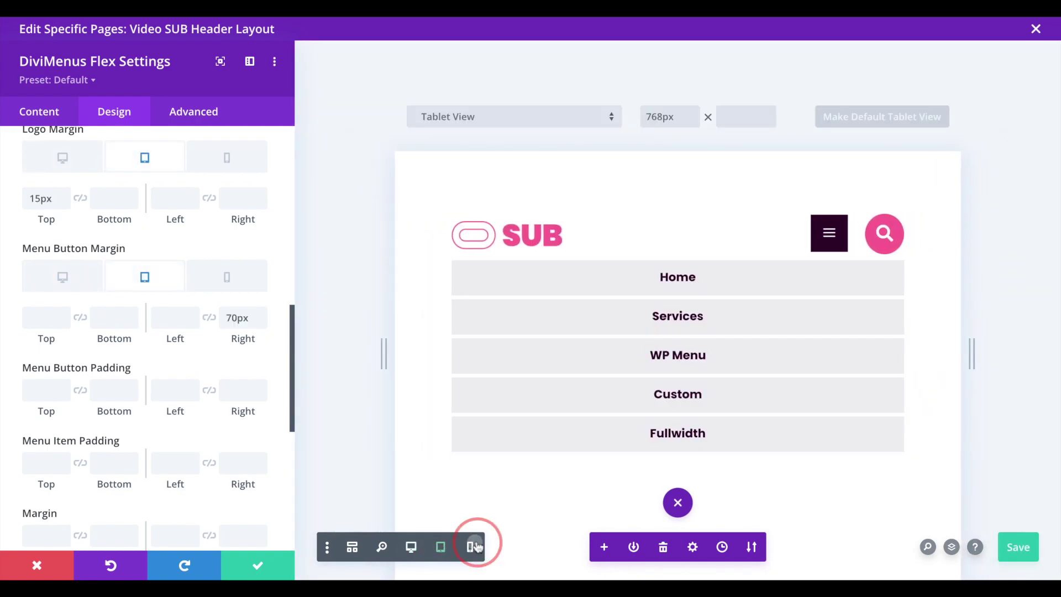
left_click(441, 547)
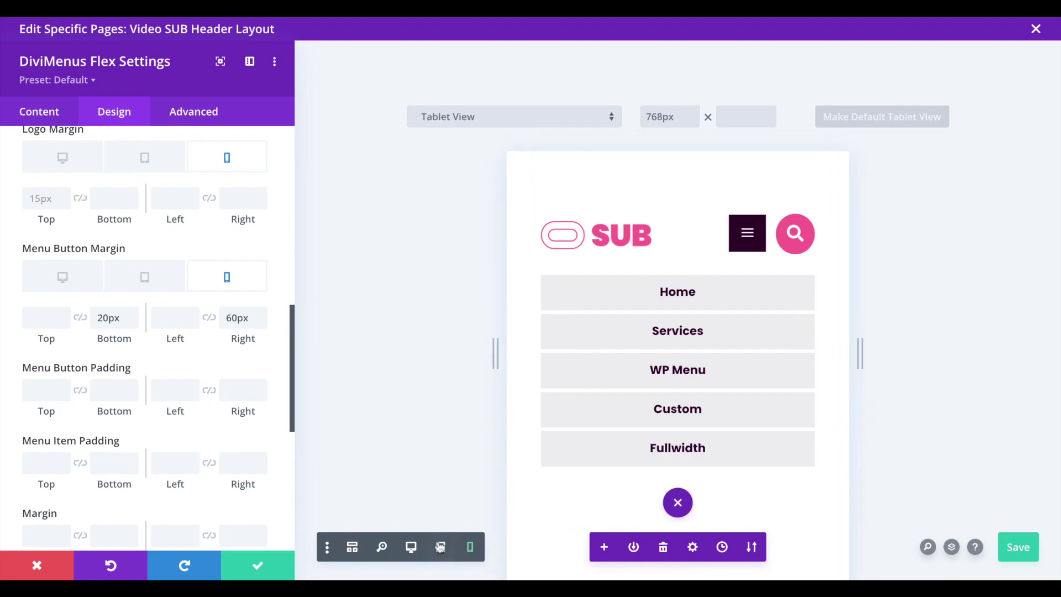
left_click(411, 549)
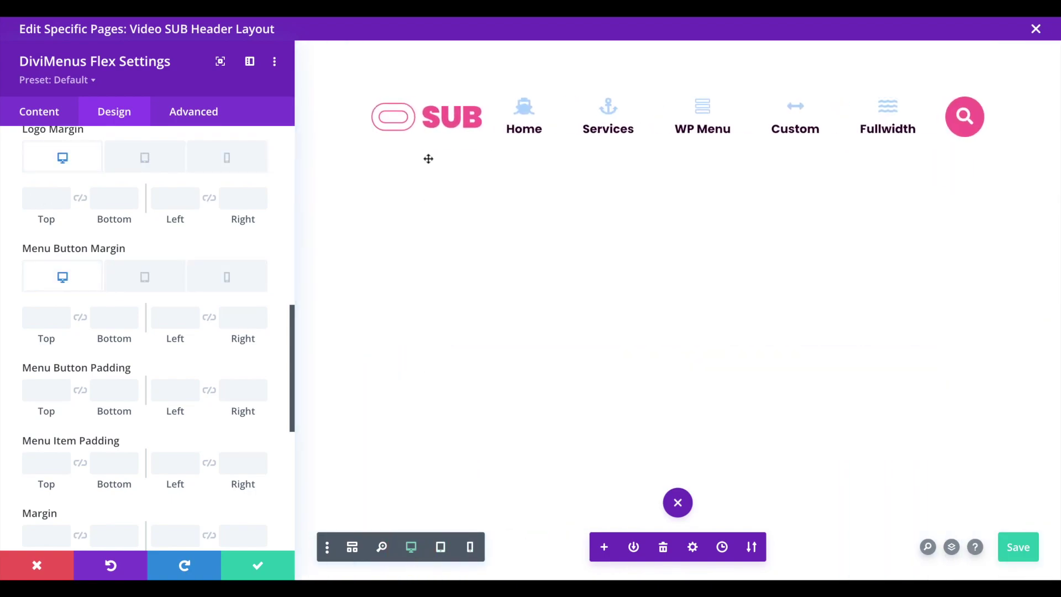
Apply the DiviMenus Flex settings, then save the Video SUB header layout and the Theme Builder changes
left_click(266, 564)
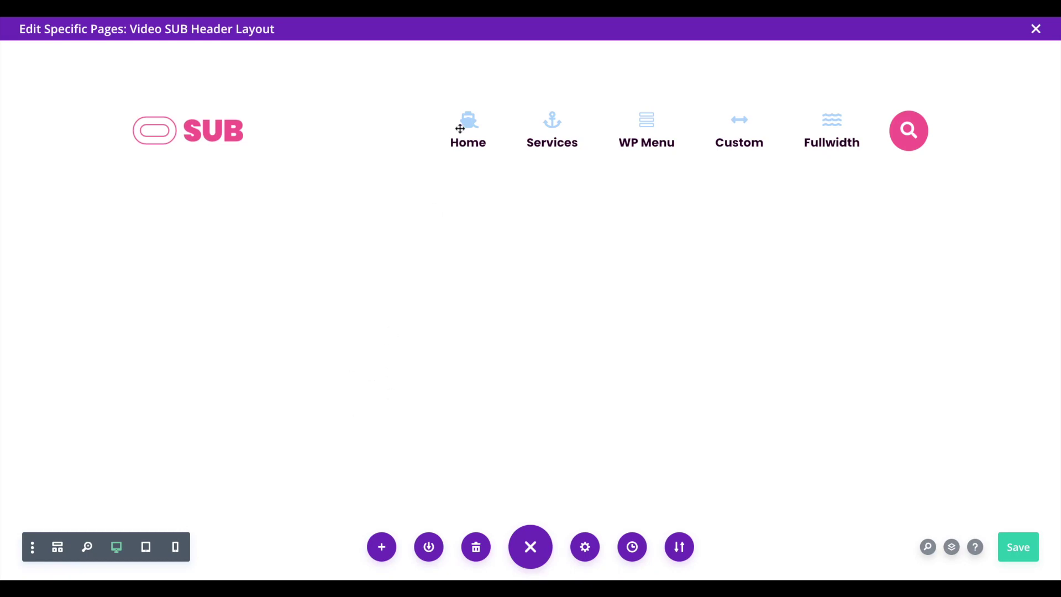
mouse_move(755, 128)
mouse_move(644, 122)
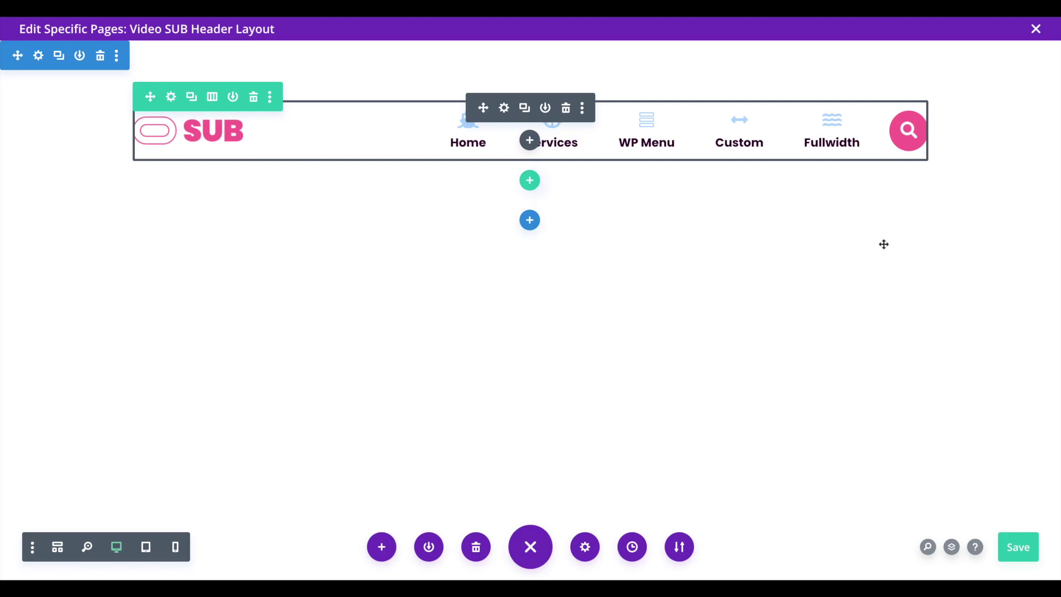
mouse_move(906, 137)
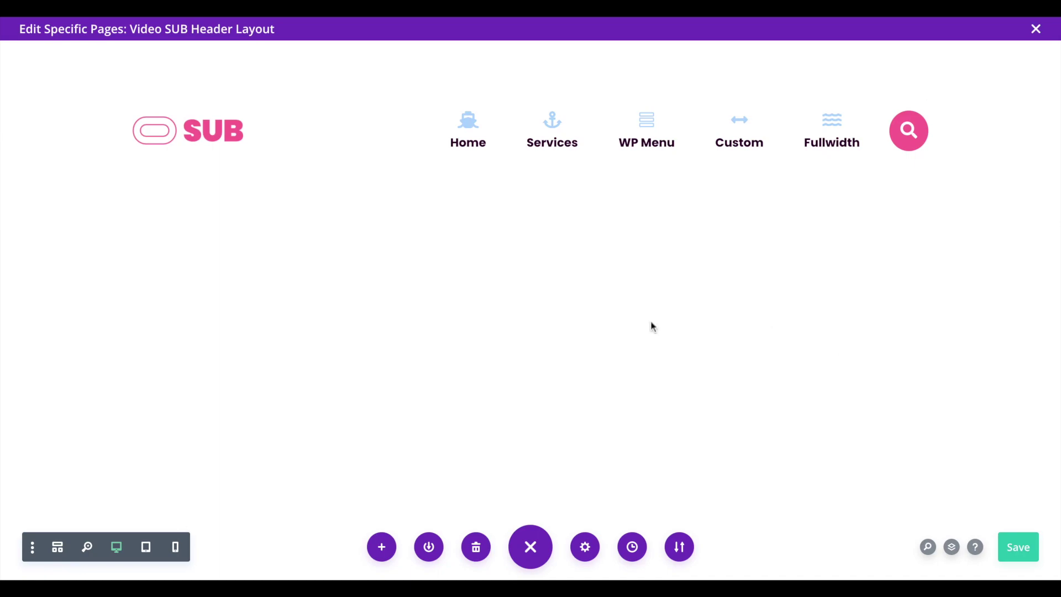
left_click(1019, 547)
left_click(1035, 29)
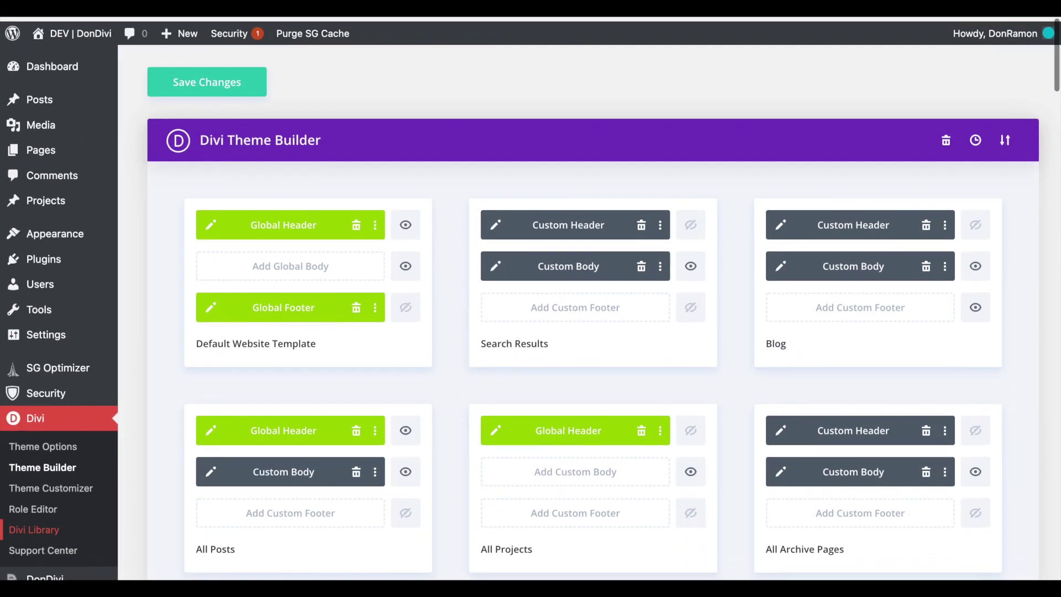
left_click(183, 73)
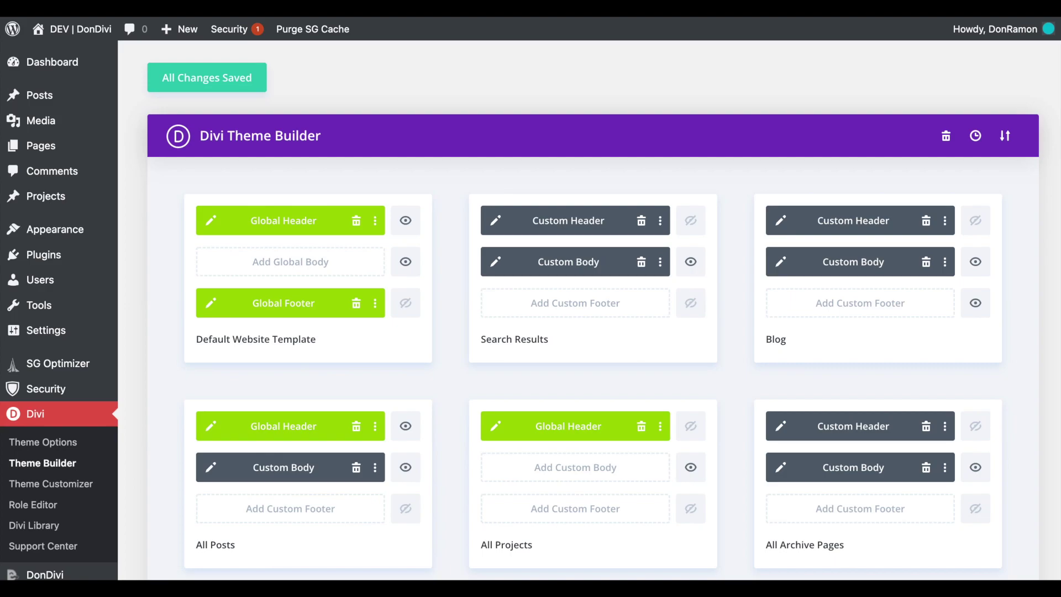
Open the Divi Library and browse the saved layouts
scroll(531, 310, "down", 5)
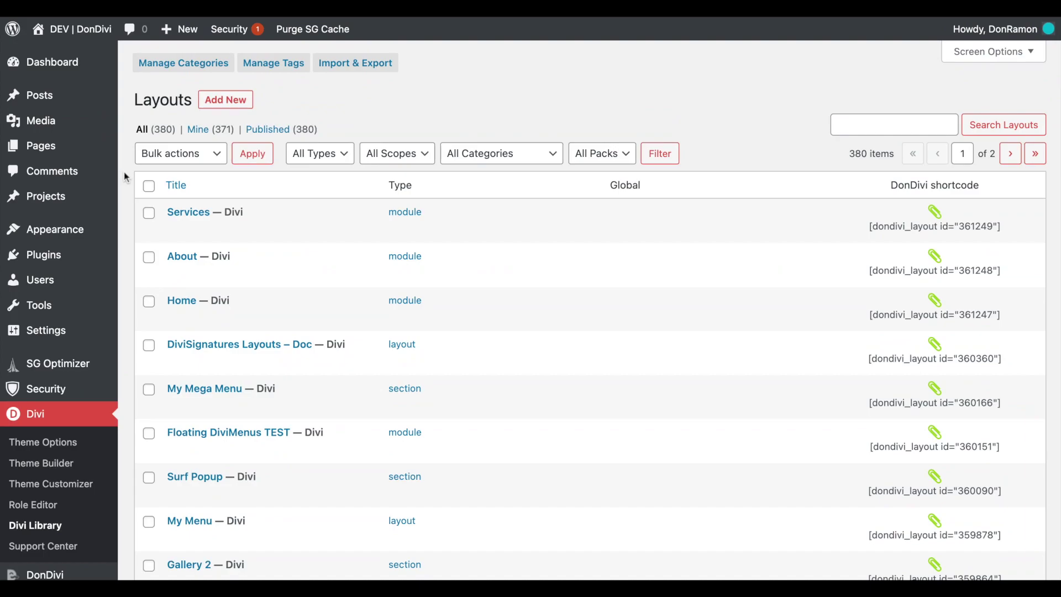
scroll(124, 172, "down", 10)
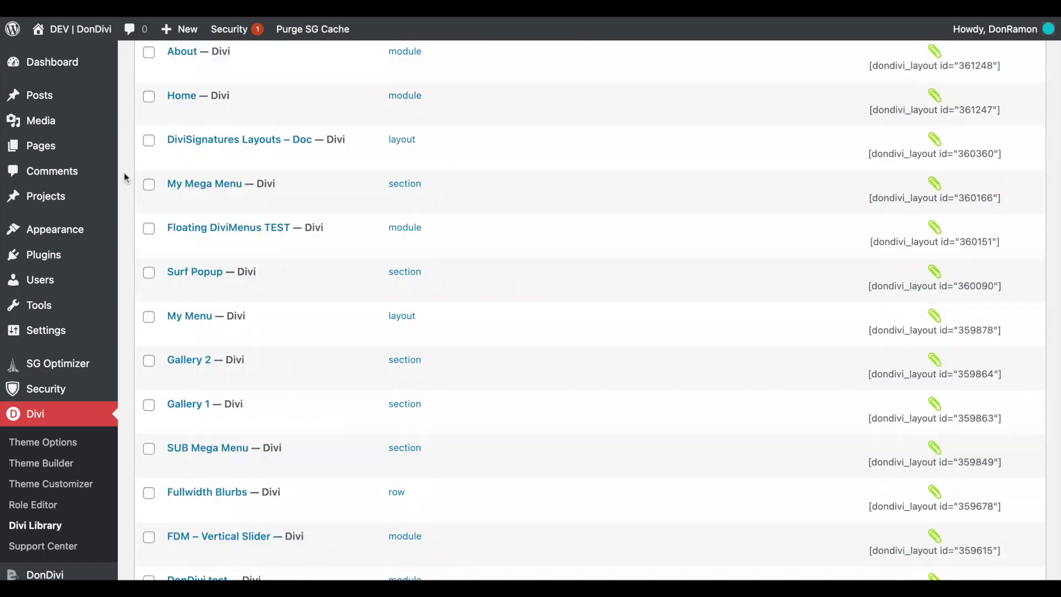
Find the SUB – Search section in the Divi Library and open it in the Visual Builder
scroll(123, 174, "up", 1)
scroll(124, 173, "down", 4)
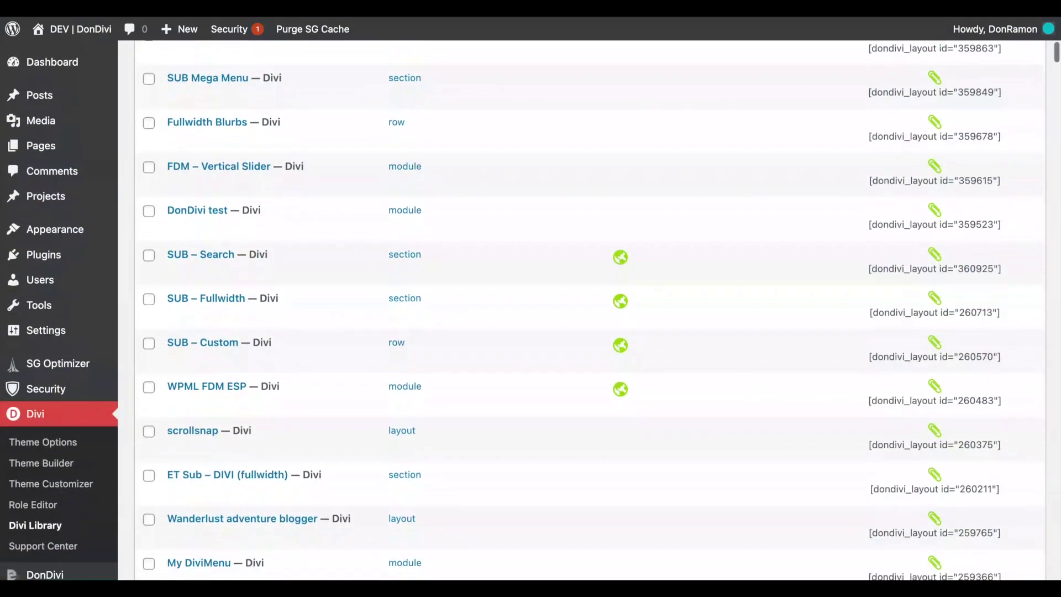
scroll(232, 138, "down", 2)
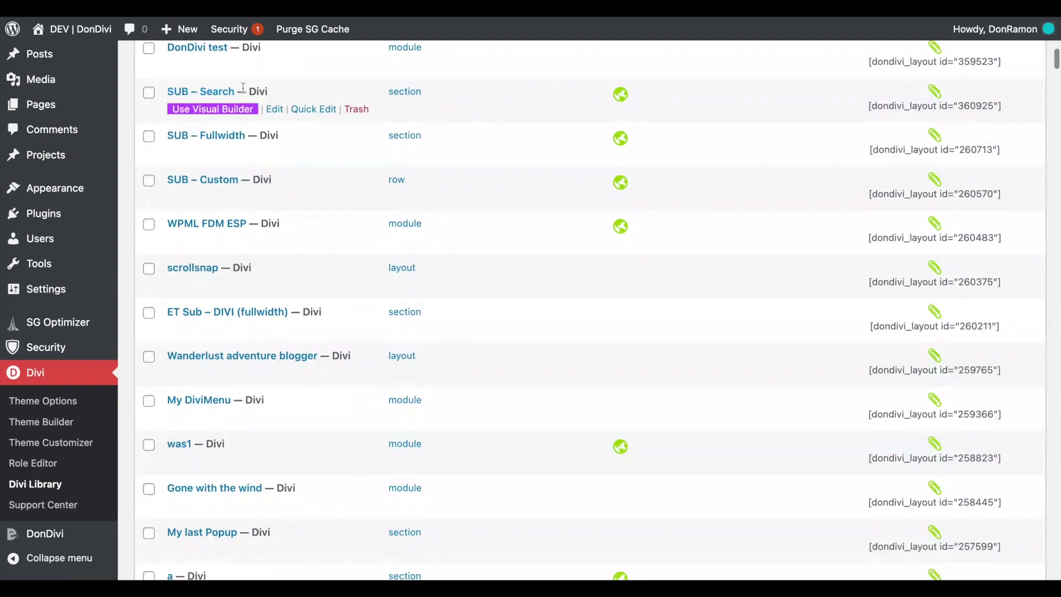
mouse_move(231, 153)
mouse_move(219, 105)
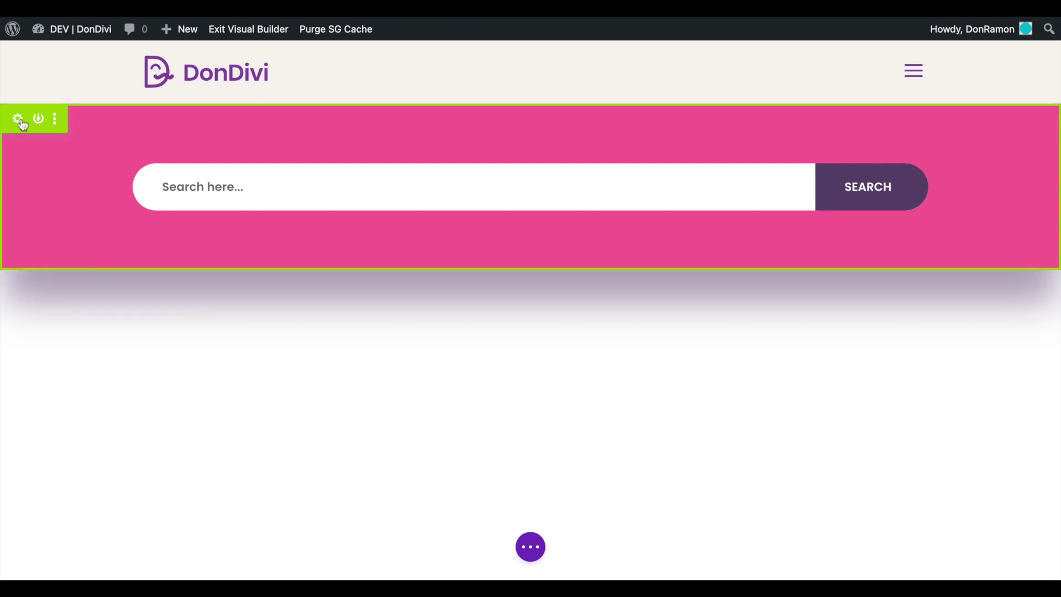
Open the pink section's settings and examine its background color and box shadow options
left_click_drag(20, 117, 51, 195)
left_click(51, 194)
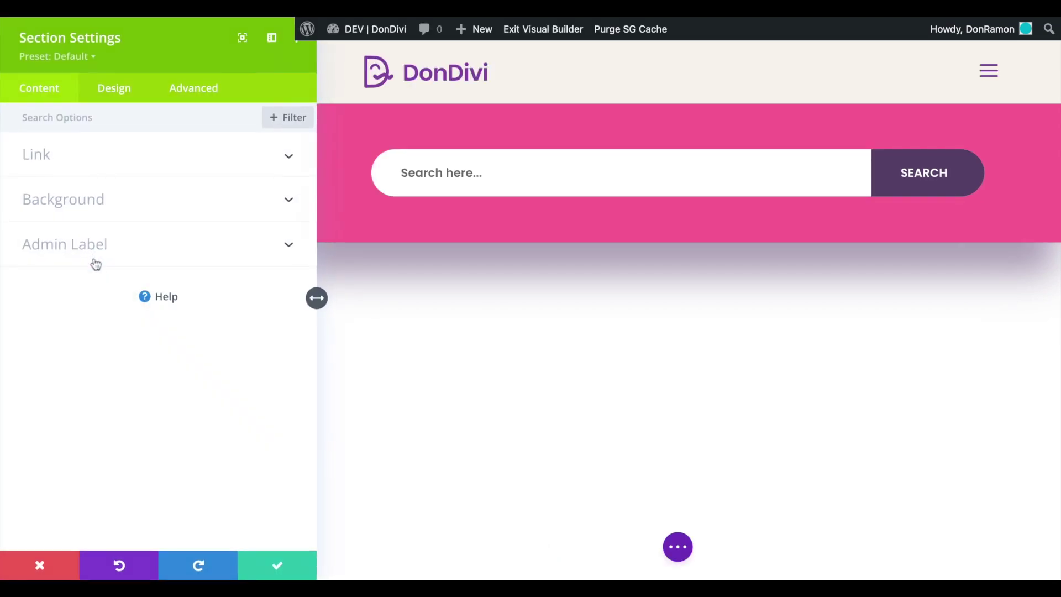
left_click(78, 215)
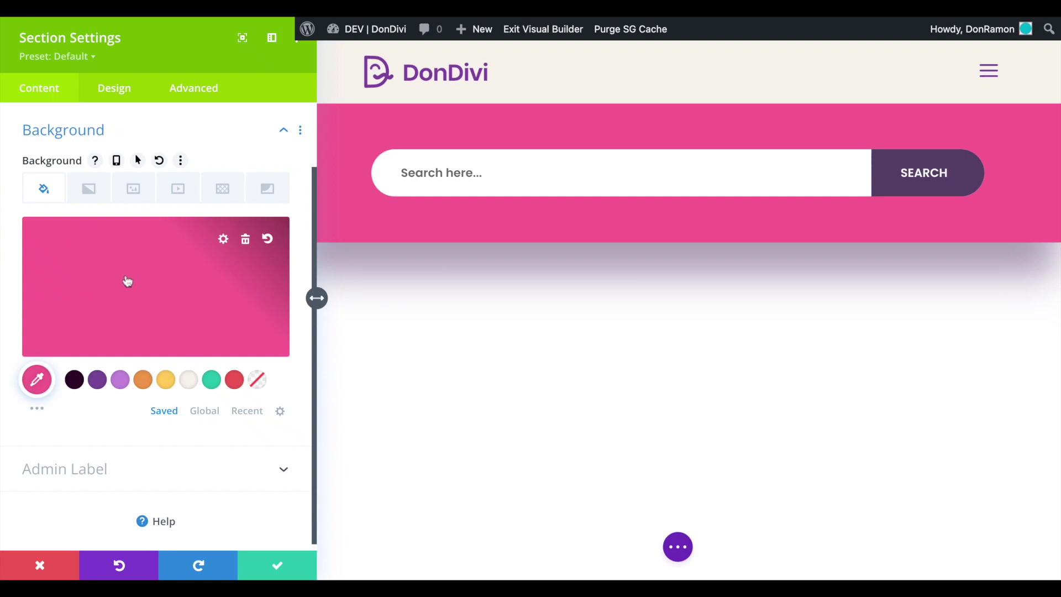
left_click(110, 98)
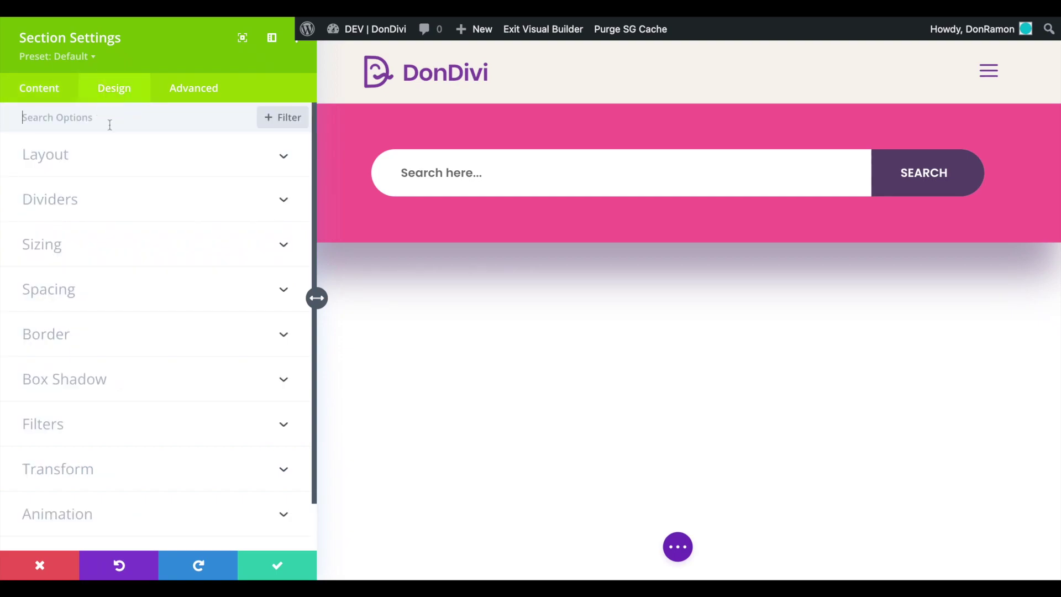
left_click(164, 374)
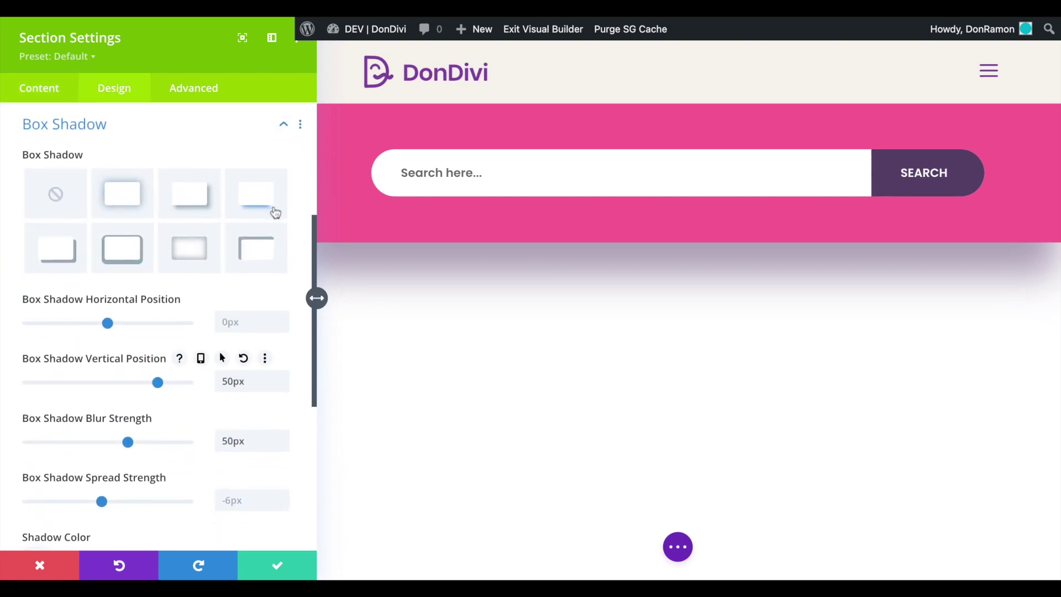
scroll(307, 258, "down", 6)
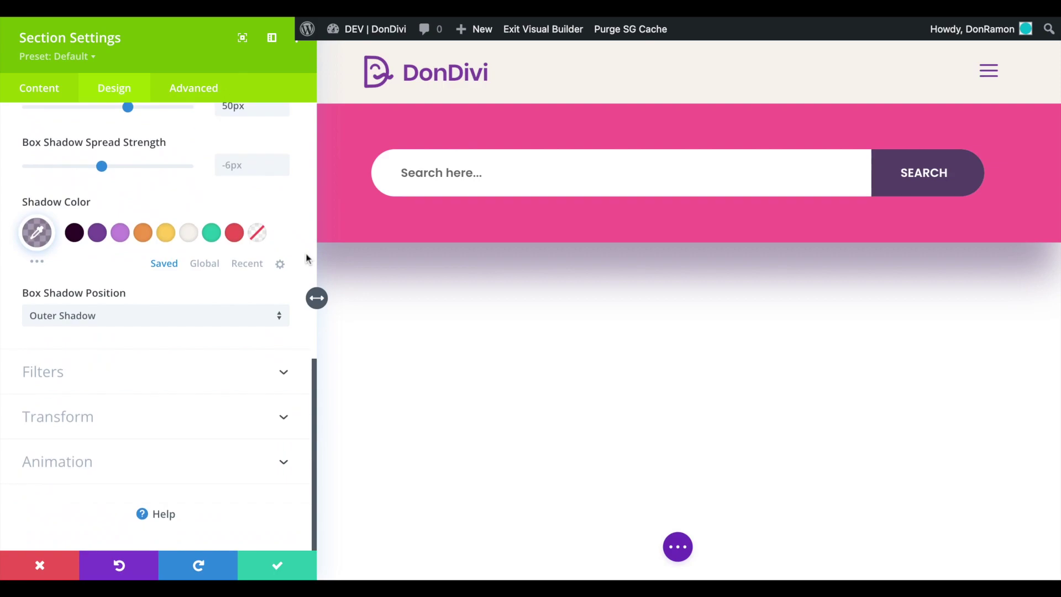
Try Up as the section's Slide animation direction, set it back to Down, and save the section settings
left_click(100, 464)
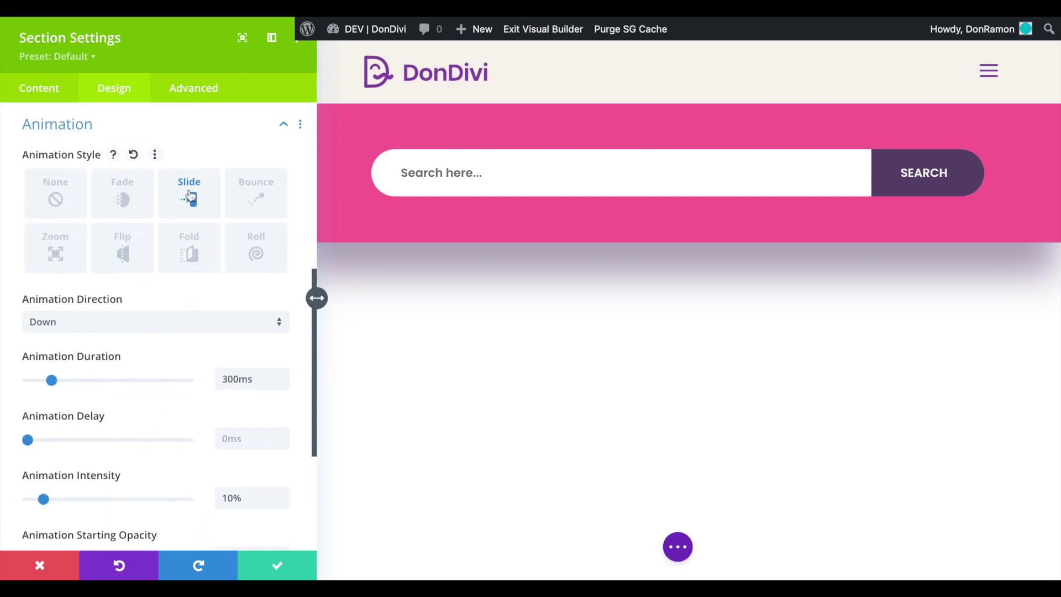
left_click(126, 328)
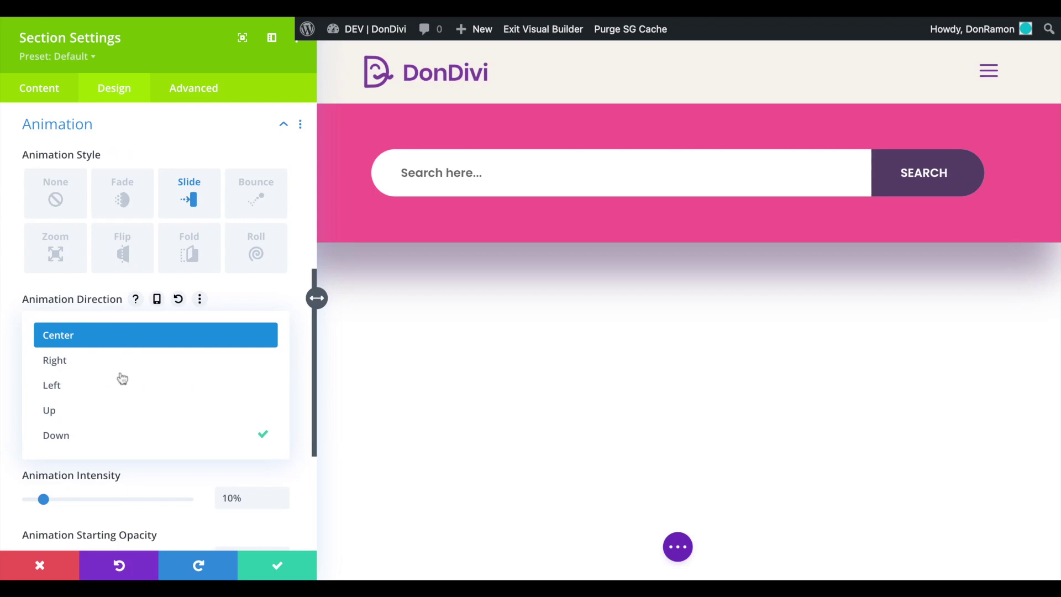
left_click(117, 419)
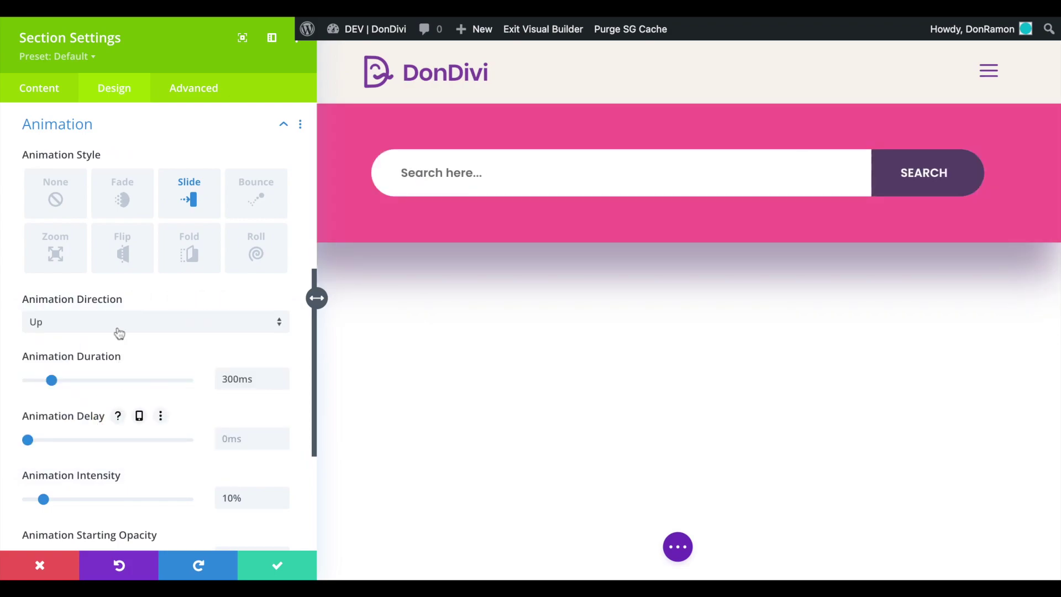
left_click(118, 331)
left_click(109, 434)
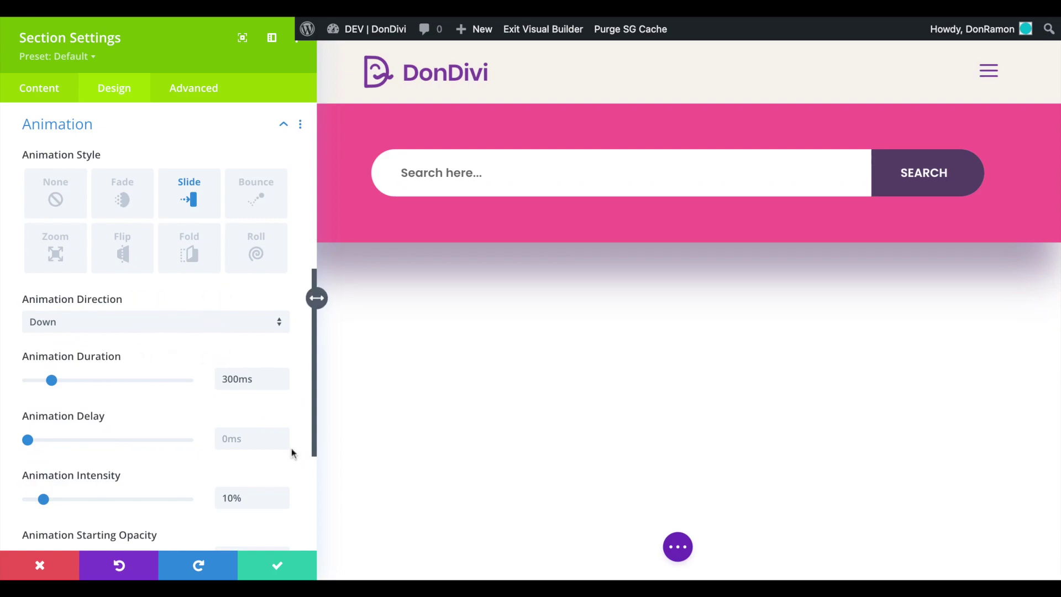
left_click(276, 564)
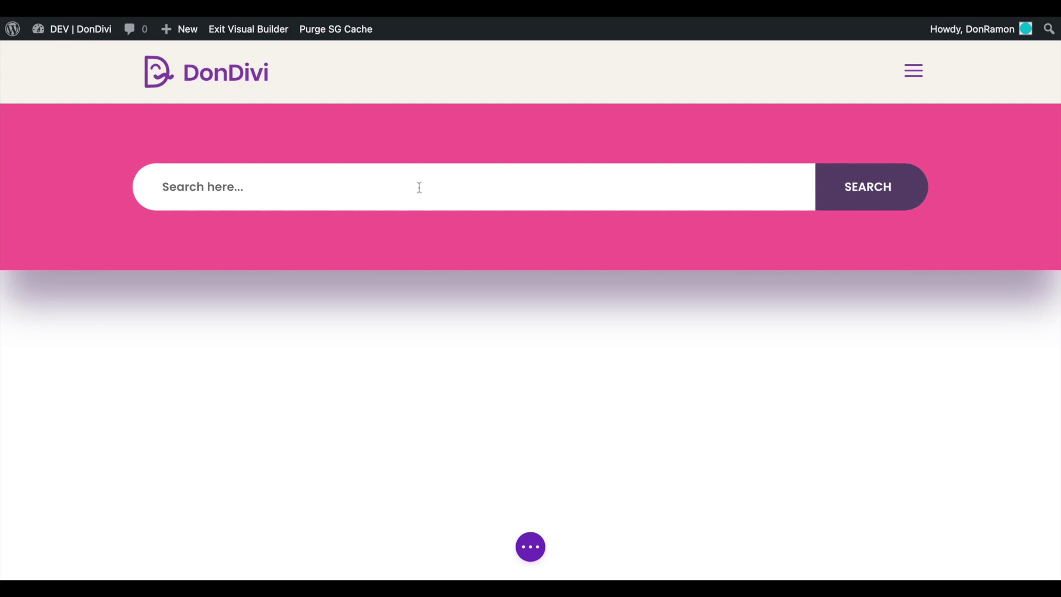
Open the search module's settings and examine its button text design options
left_click(505, 174)
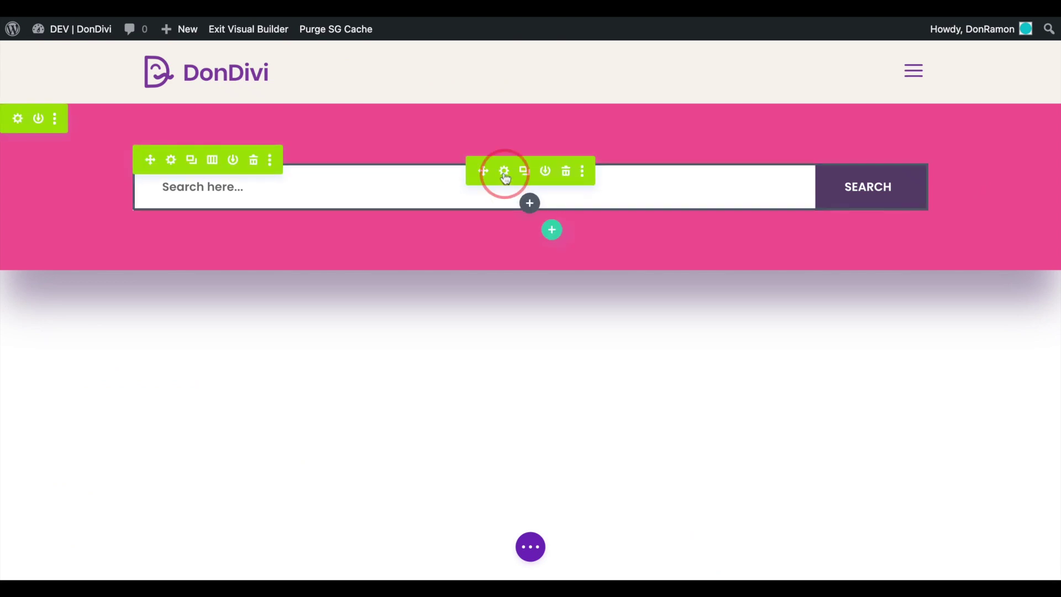
left_click(110, 209)
key("ctrl+a")
left_click(99, 95)
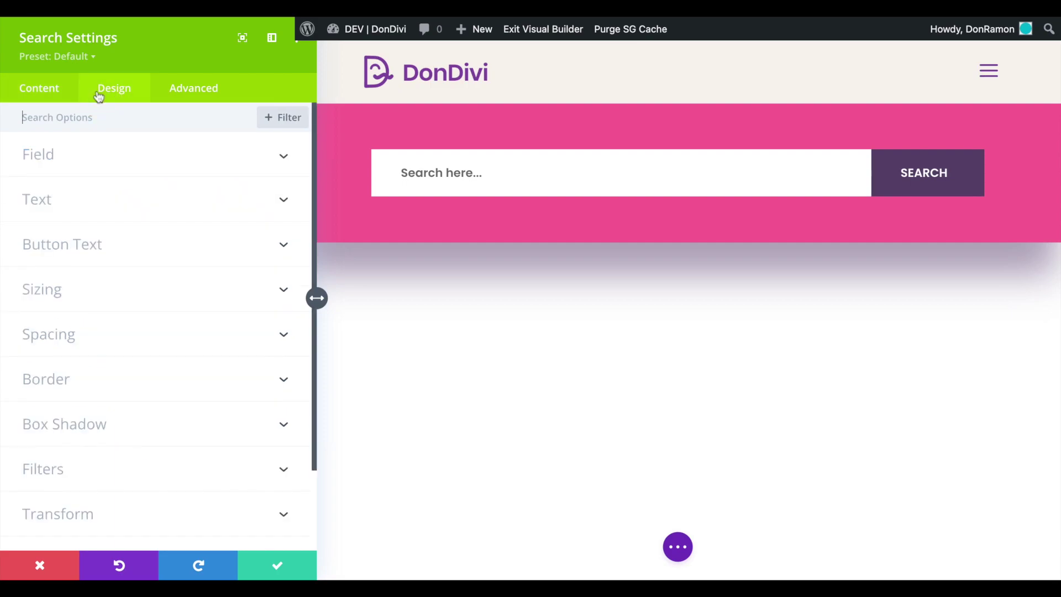
left_click(107, 250)
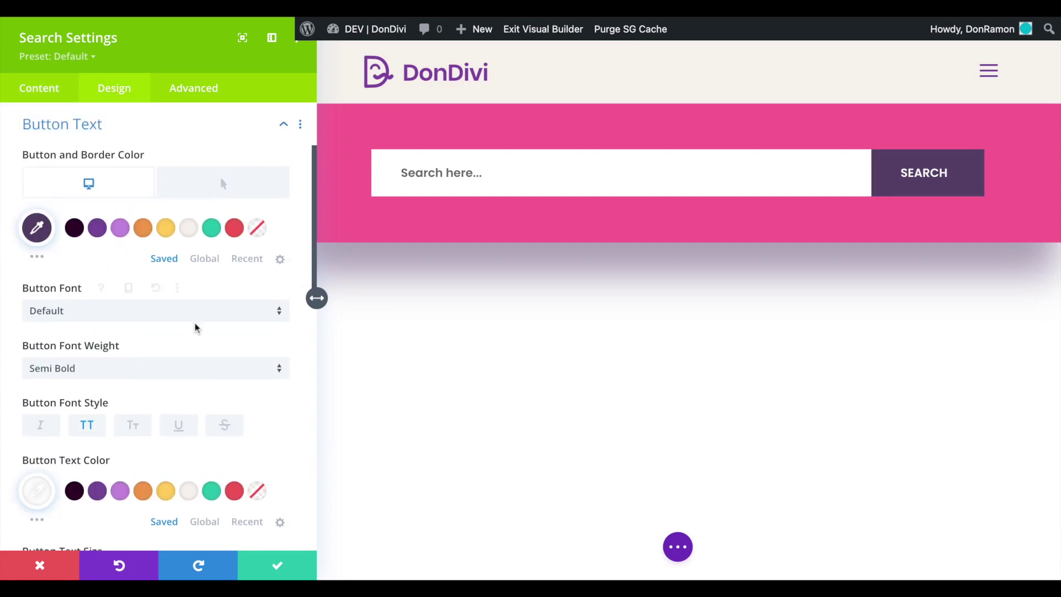
left_click(279, 565)
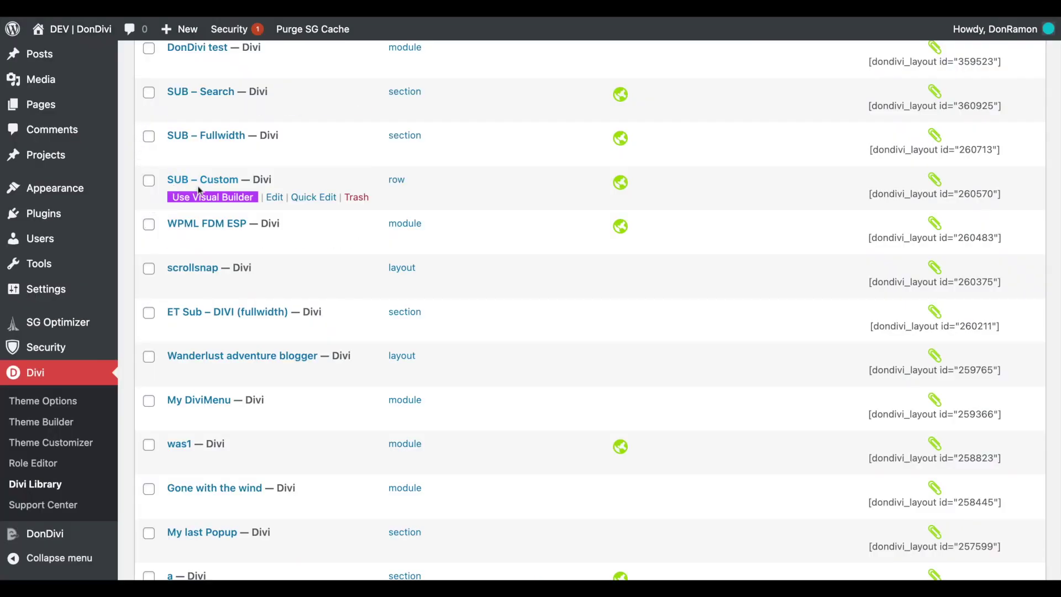
Open the SUB – Custom row in the Visual Builder and inspect the row's background settings
left_click(203, 198)
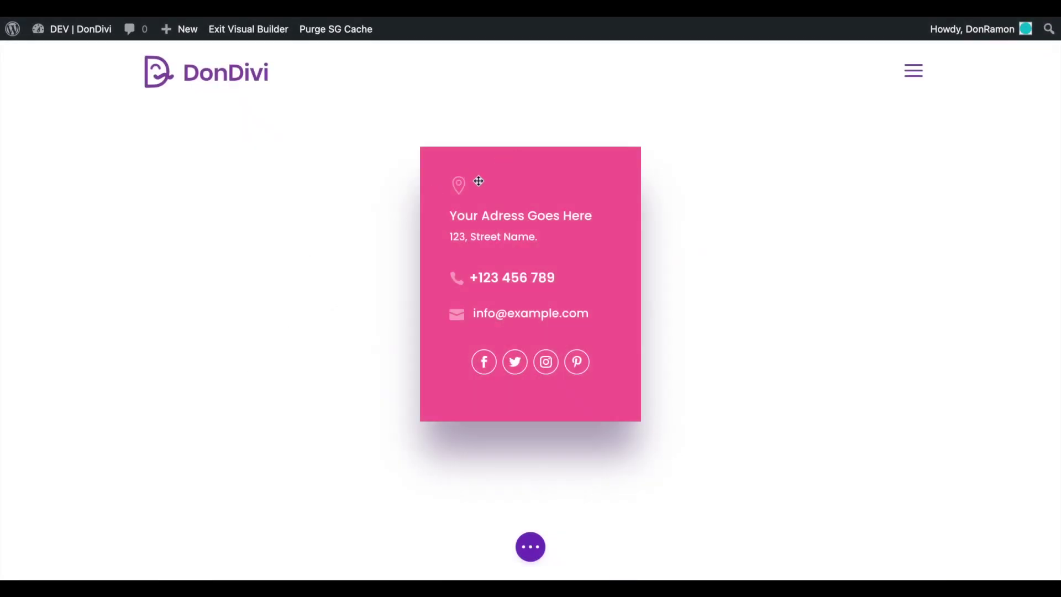
mouse_move(455, 163)
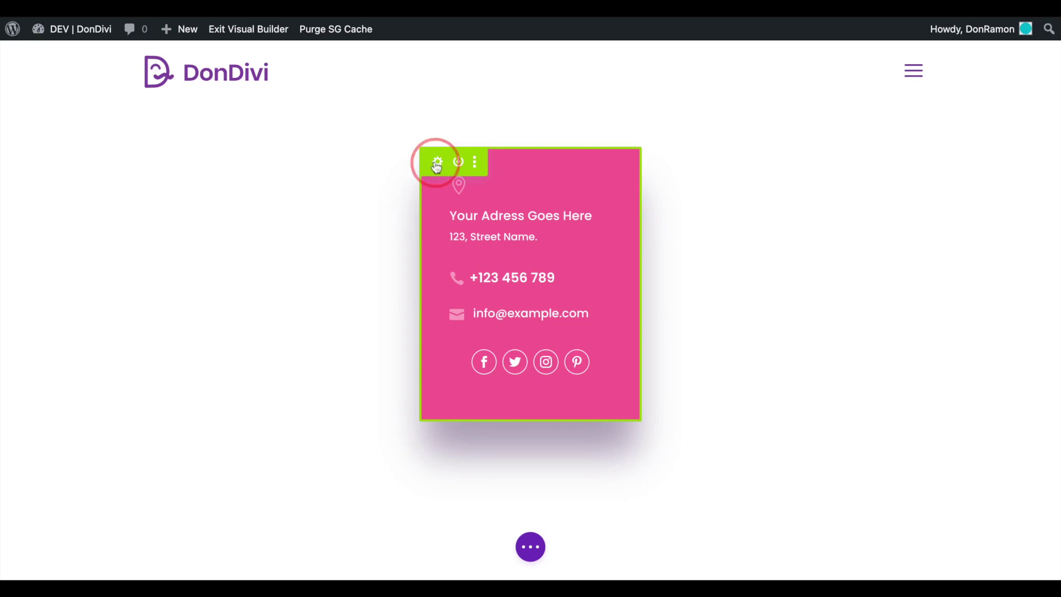
left_click(437, 165)
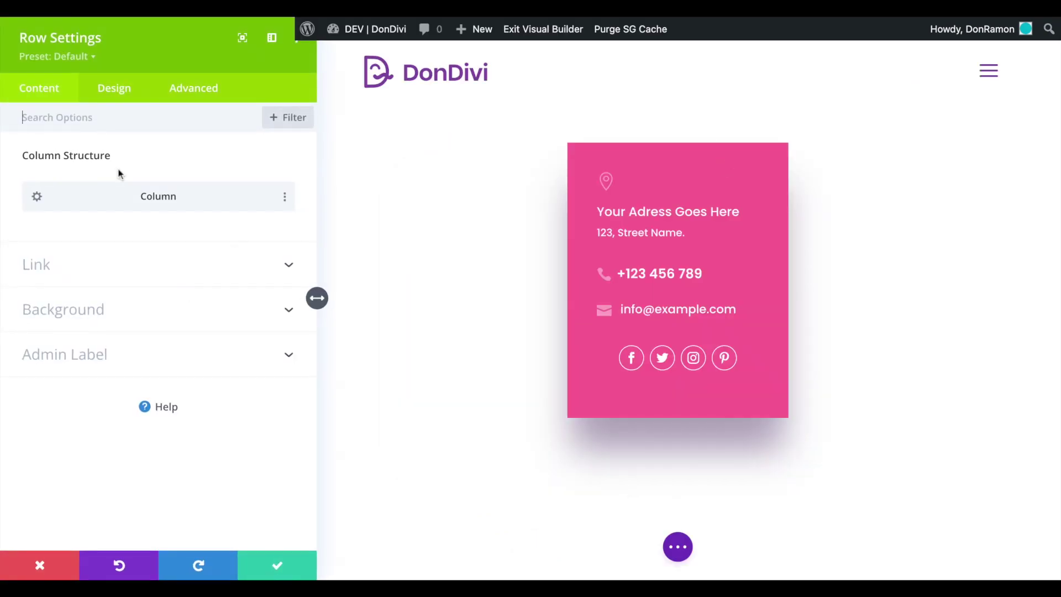
left_click(102, 310)
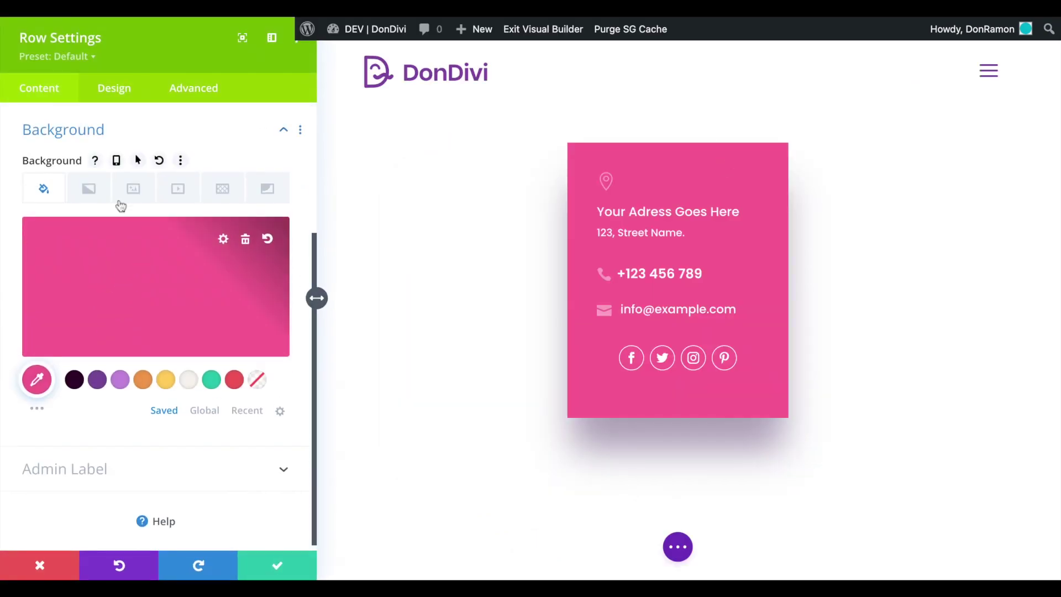
Examine the row's sizing options, comparing its width for desktop, tablet and phone
left_click(116, 92)
left_click(107, 158)
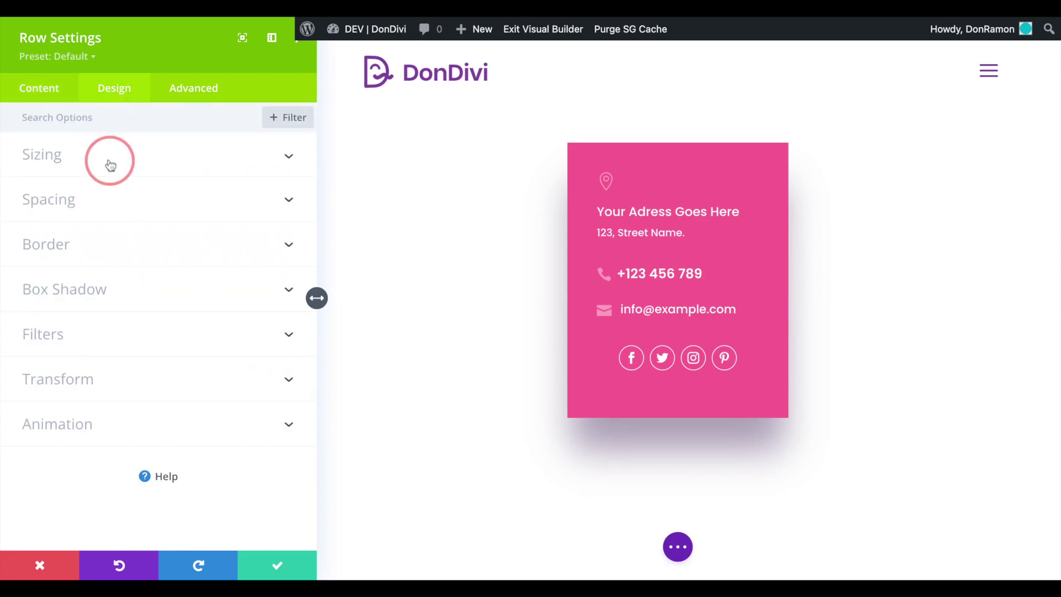
scroll(199, 265, "down", 3)
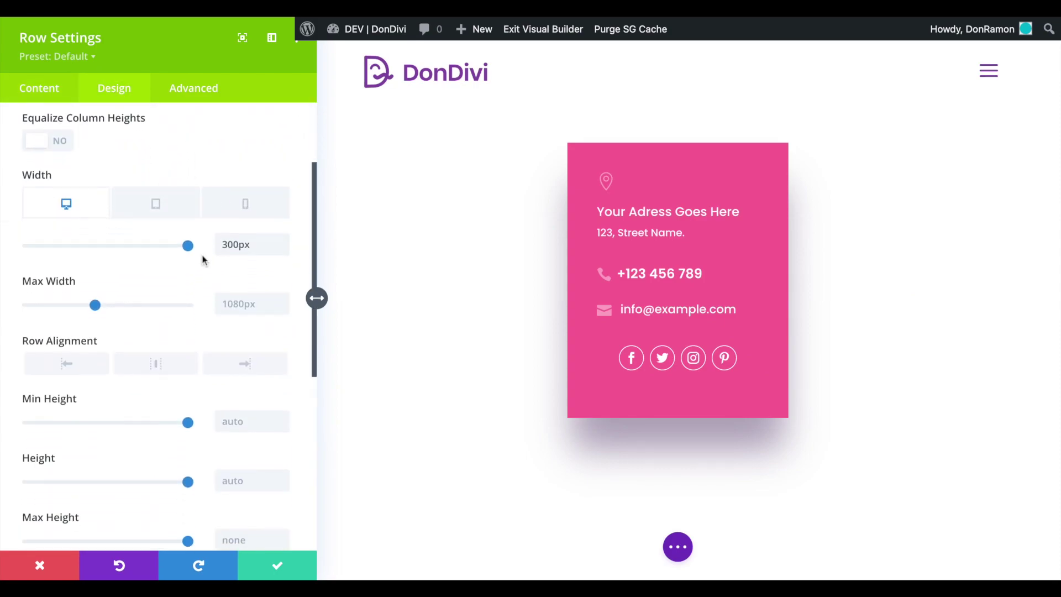
left_click(231, 251)
left_click(156, 217)
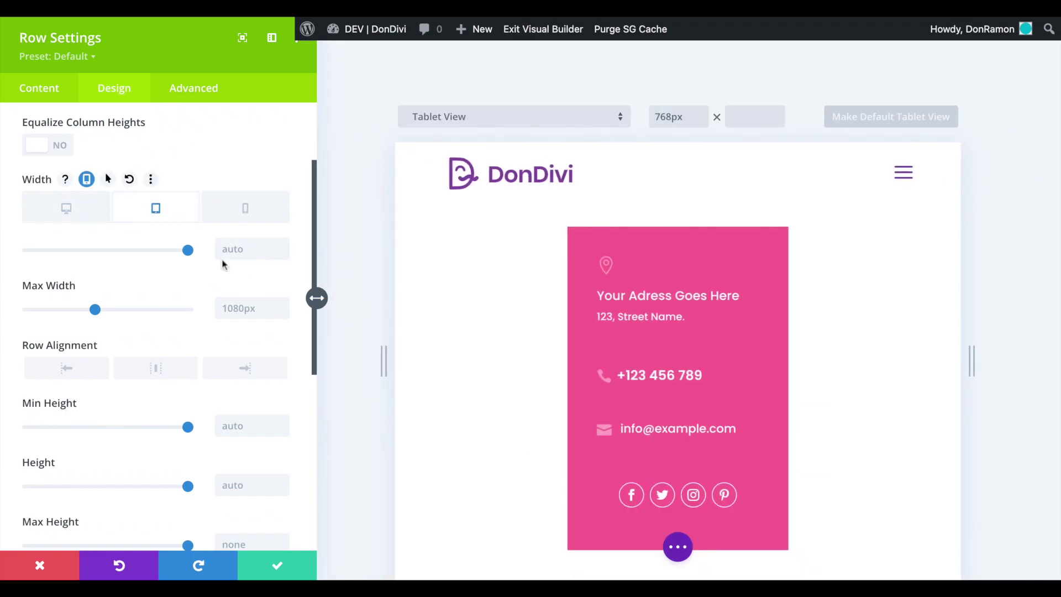
left_click(243, 217)
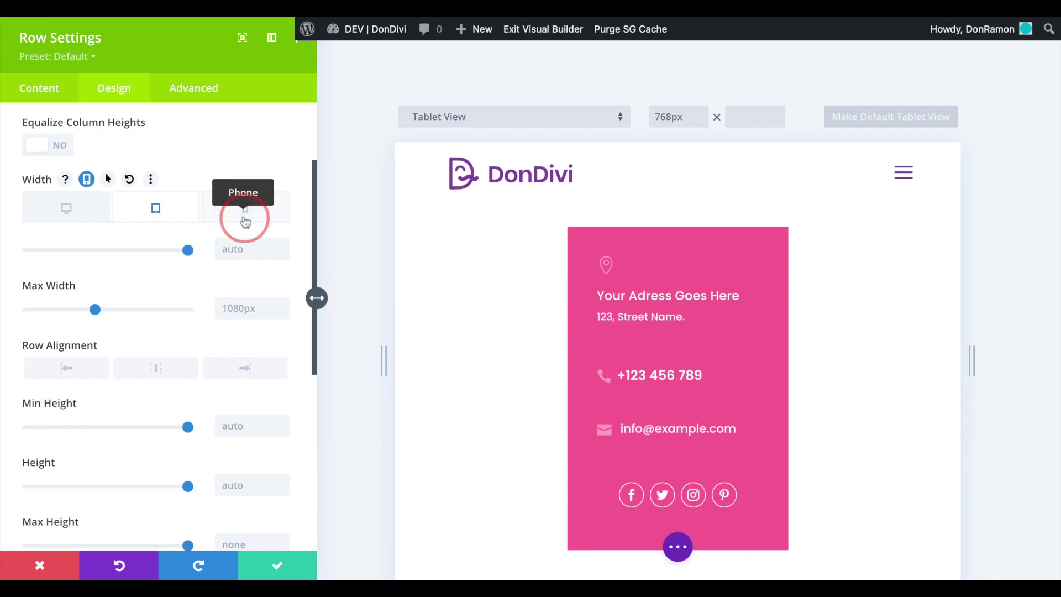
left_click(168, 213)
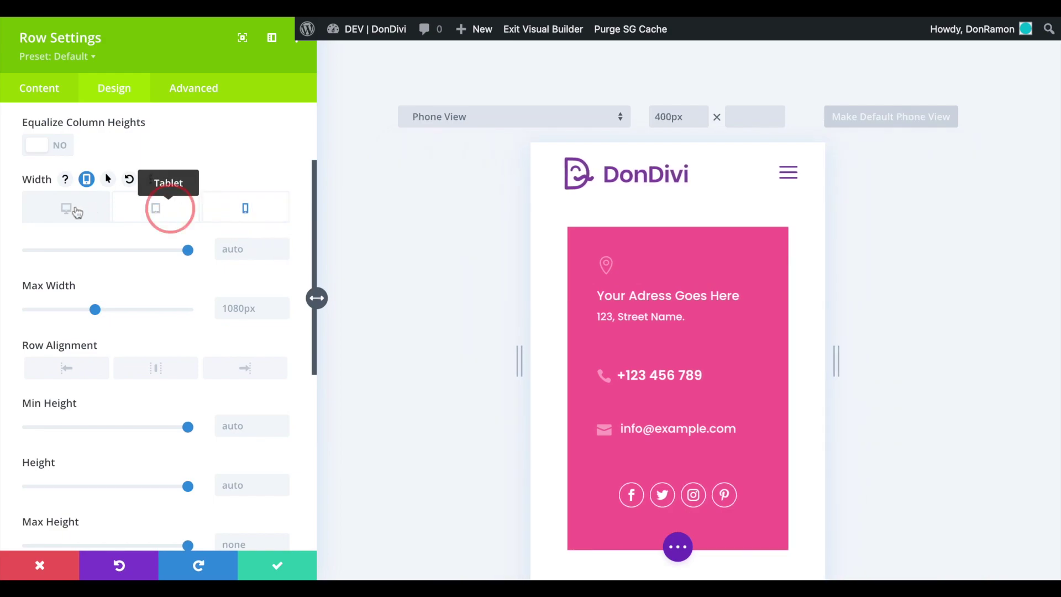
left_click(76, 213)
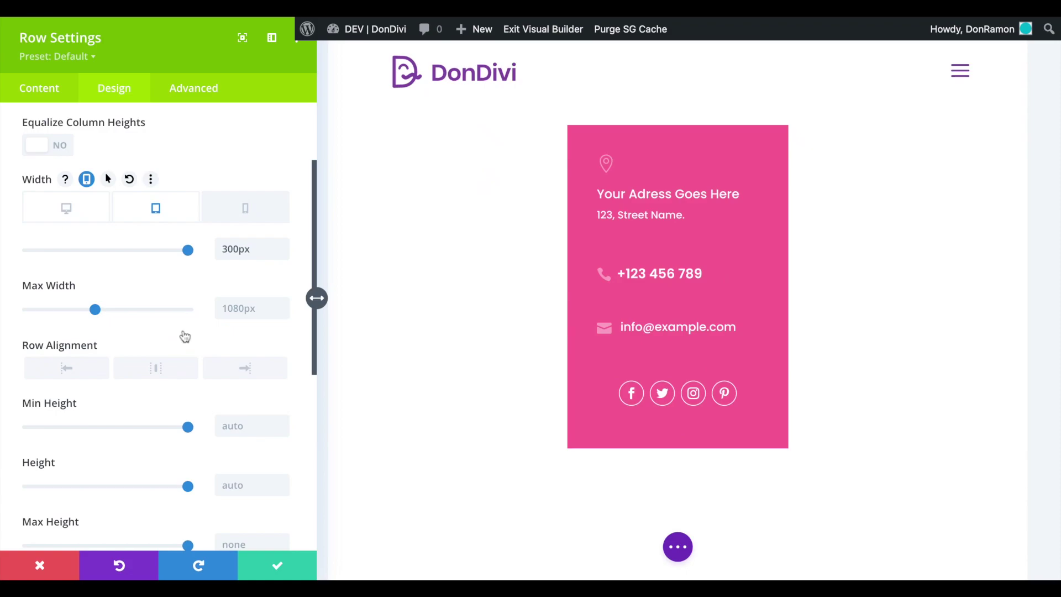
Examine the row's box shadow options and close the row settings
scroll(183, 336, "down", 3)
scroll(196, 360, "down", 5)
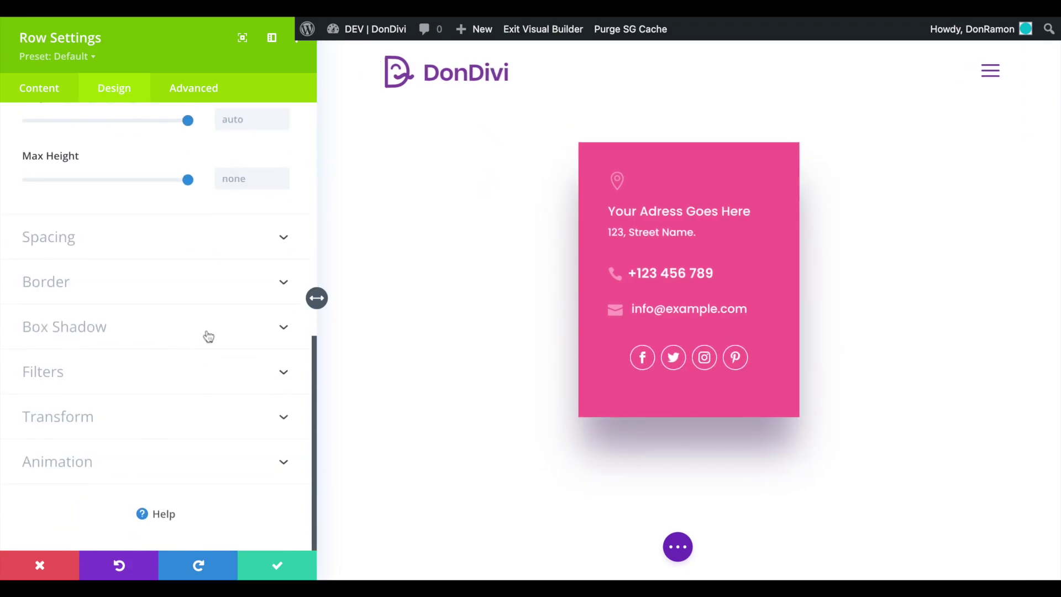
left_click(111, 327)
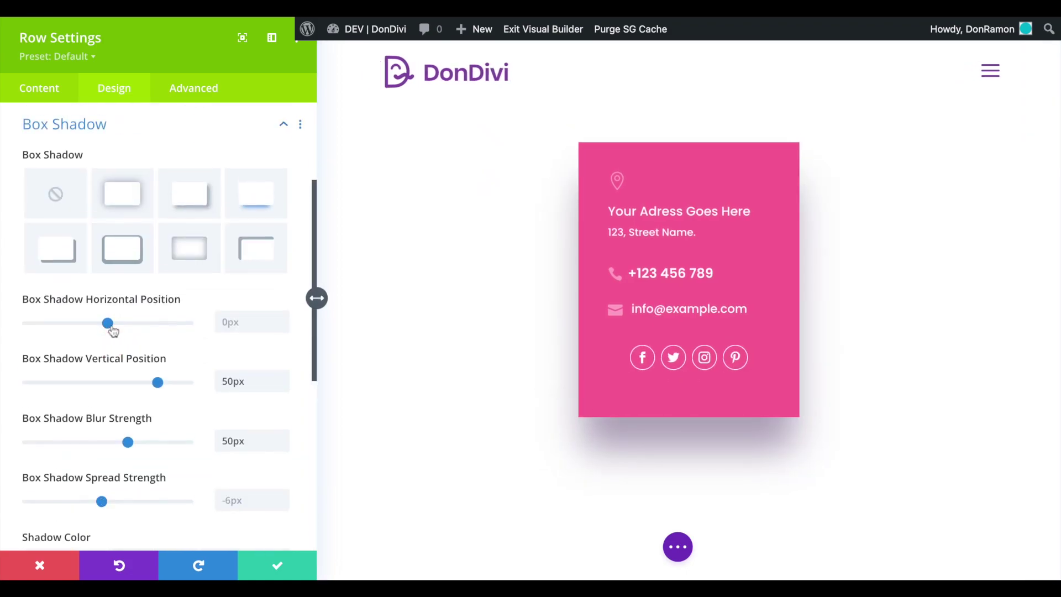
scroll(281, 354, "down", 2)
left_click(281, 562)
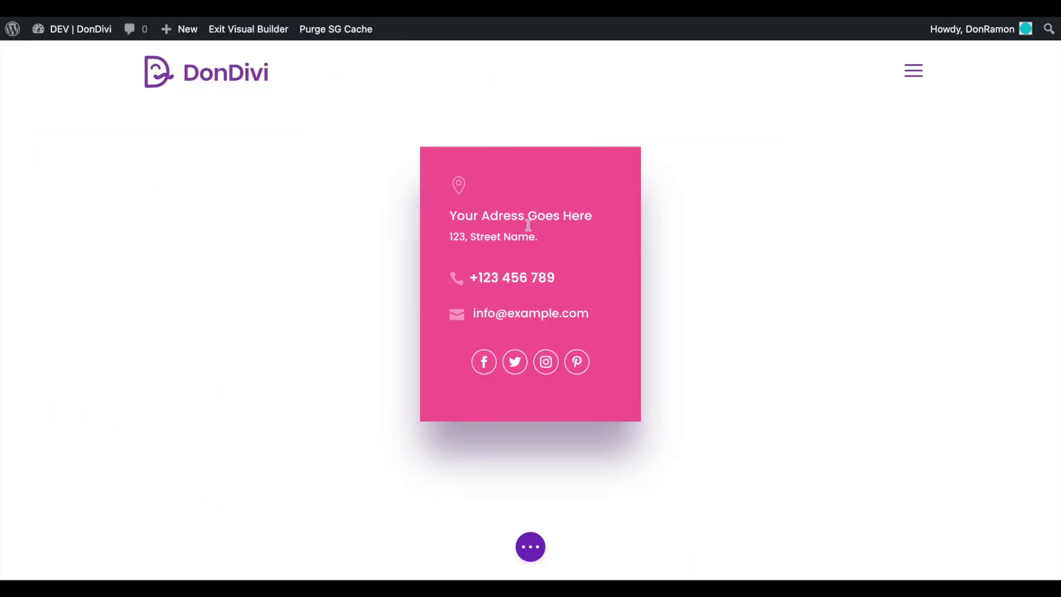
Inspect the address blurb's text and its selected icon, and close the blurb settings
mouse_move(517, 220)
left_click(504, 185)
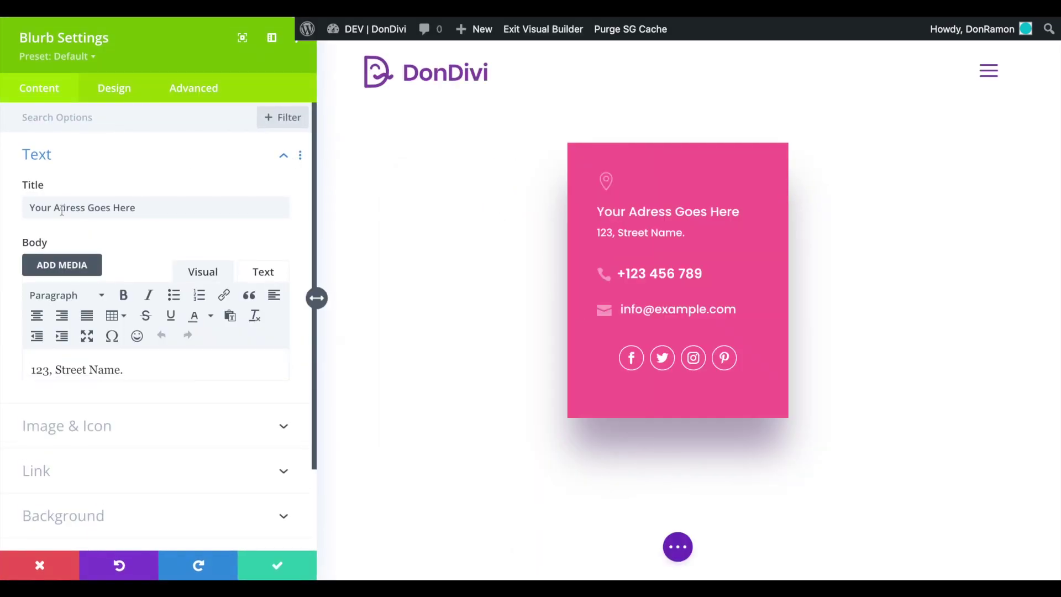
left_click(146, 437)
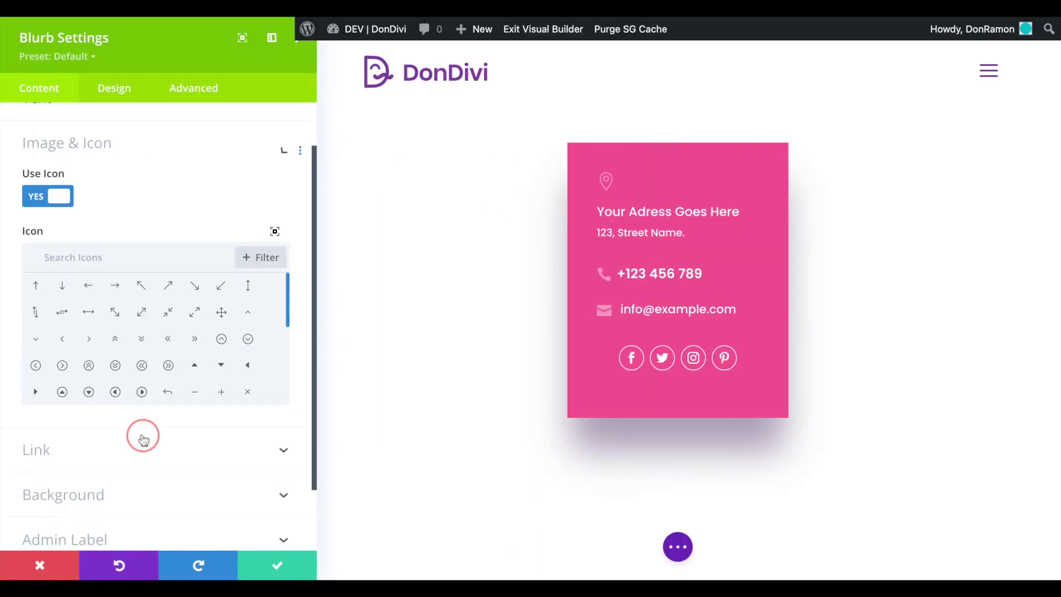
scroll(185, 306, "down", 10)
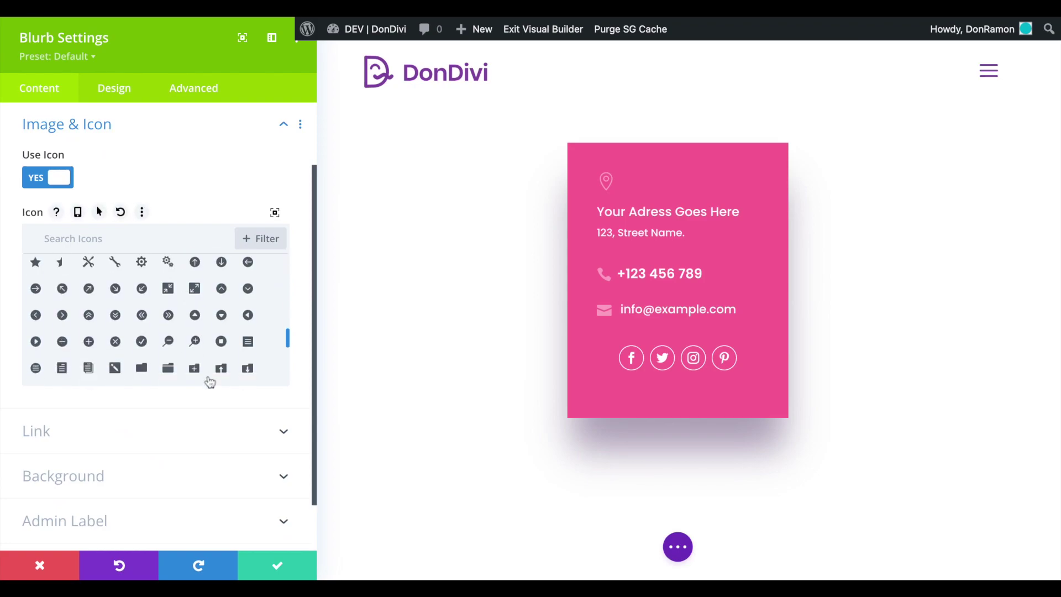
scroll(204, 295, "up", 1)
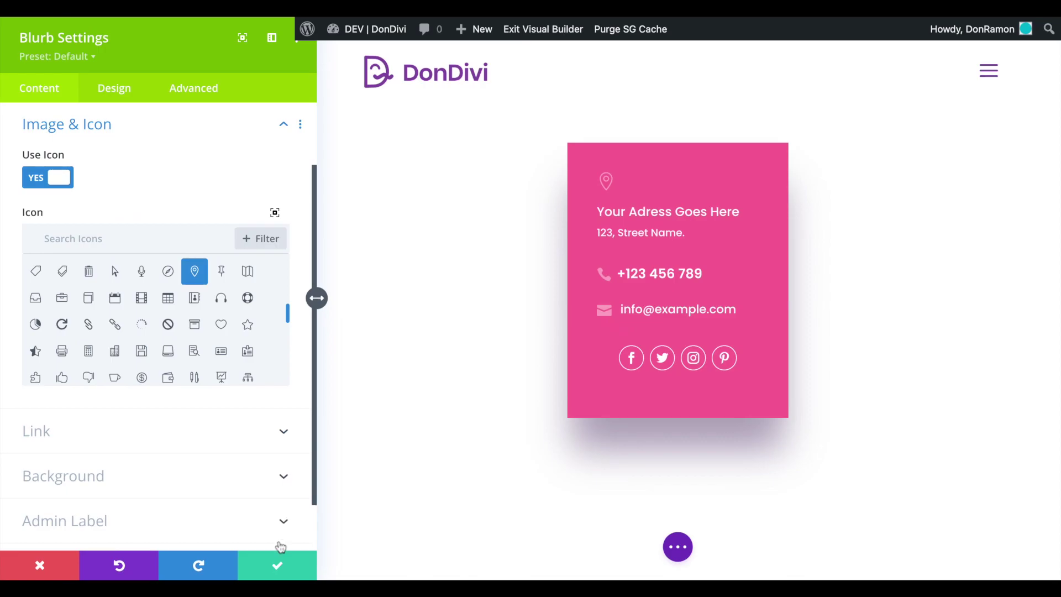
left_click(280, 560)
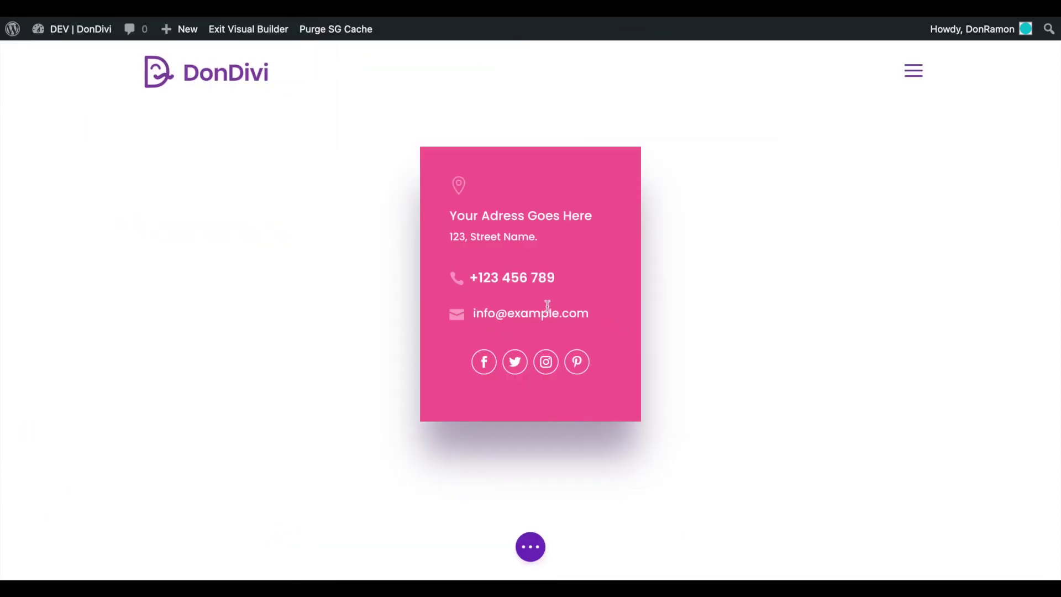
Open the phone number blurb's settings, inspect its module link URL, and close the settings without changes
mouse_move(549, 309)
mouse_move(507, 275)
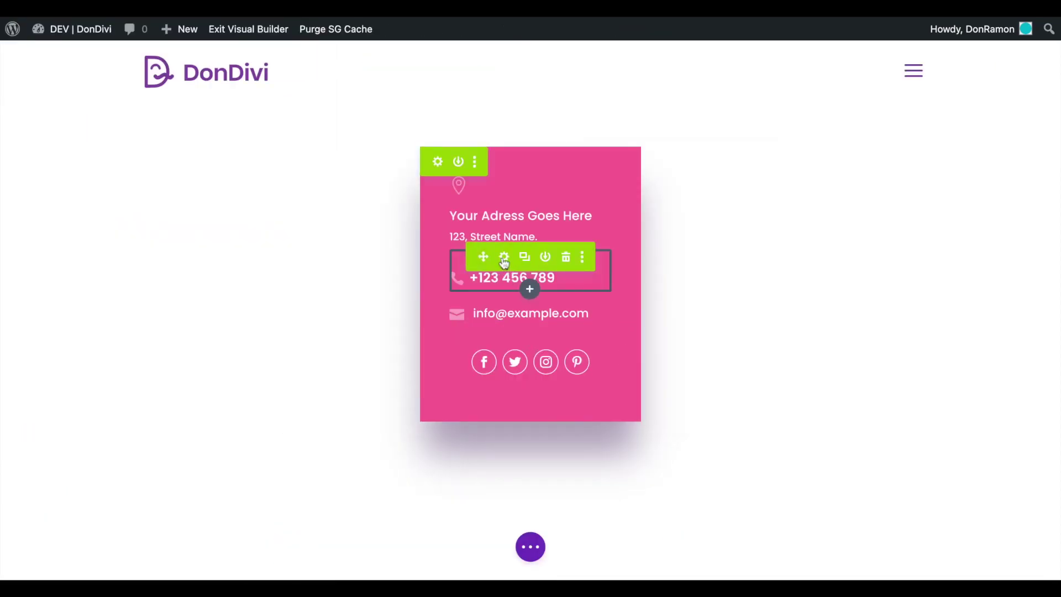
left_click(504, 259)
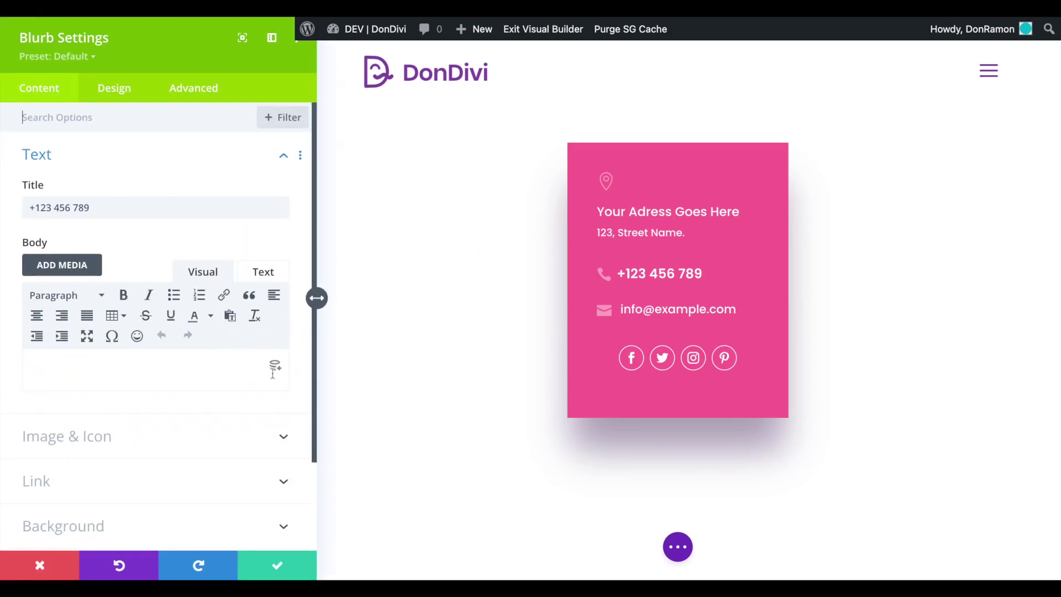
scroll(304, 390, "down", 3)
left_click(119, 369)
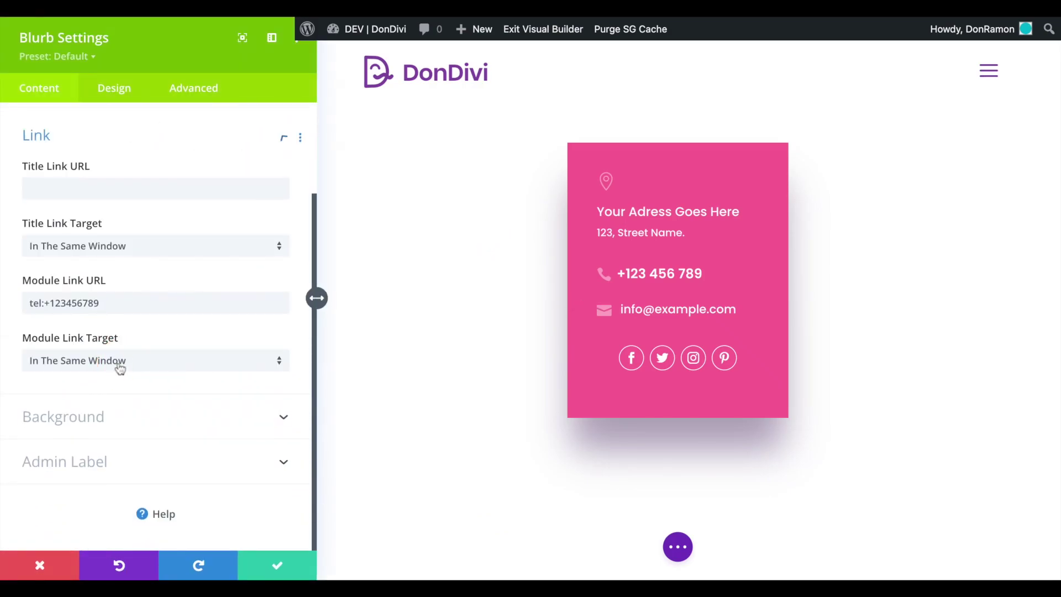
left_click_drag(110, 303, 11, 301)
left_click(133, 306)
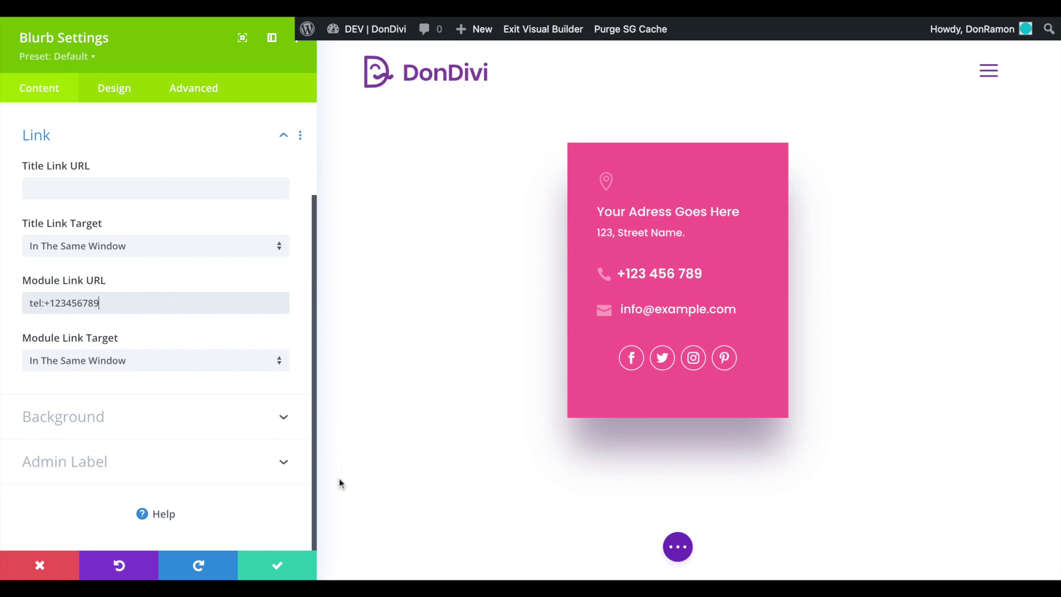
left_click(61, 562)
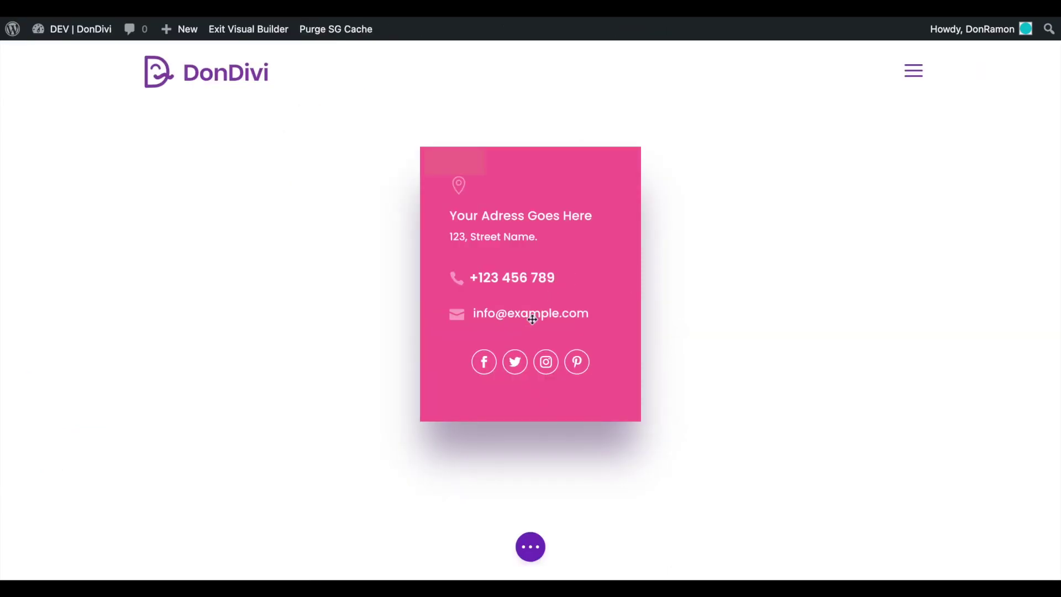
Inspect the module link URL of the e-mail blurb and close its settings without changes
left_click(504, 306)
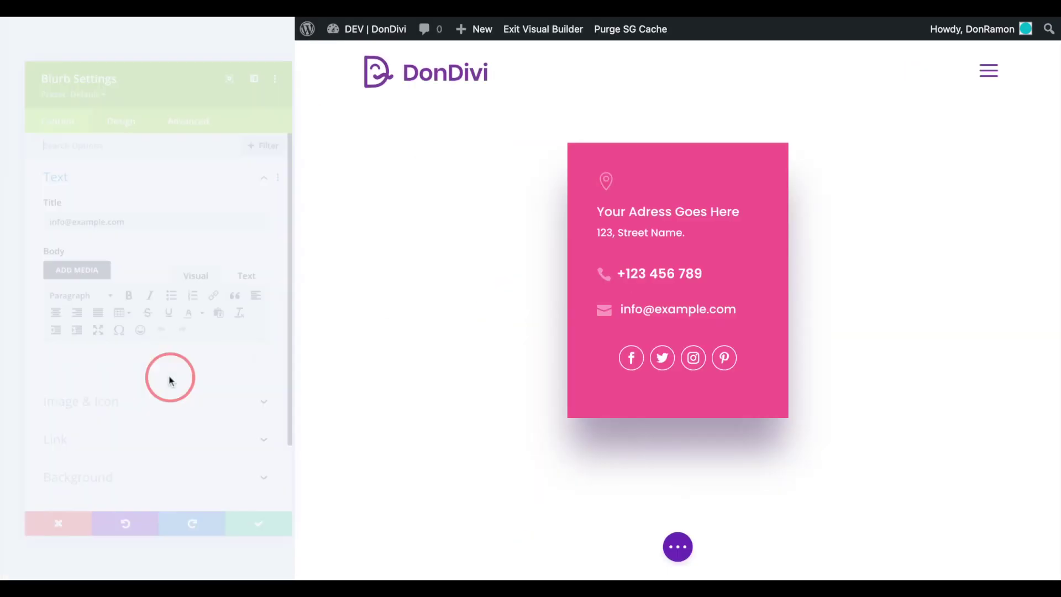
scroll(171, 381, "down", 3)
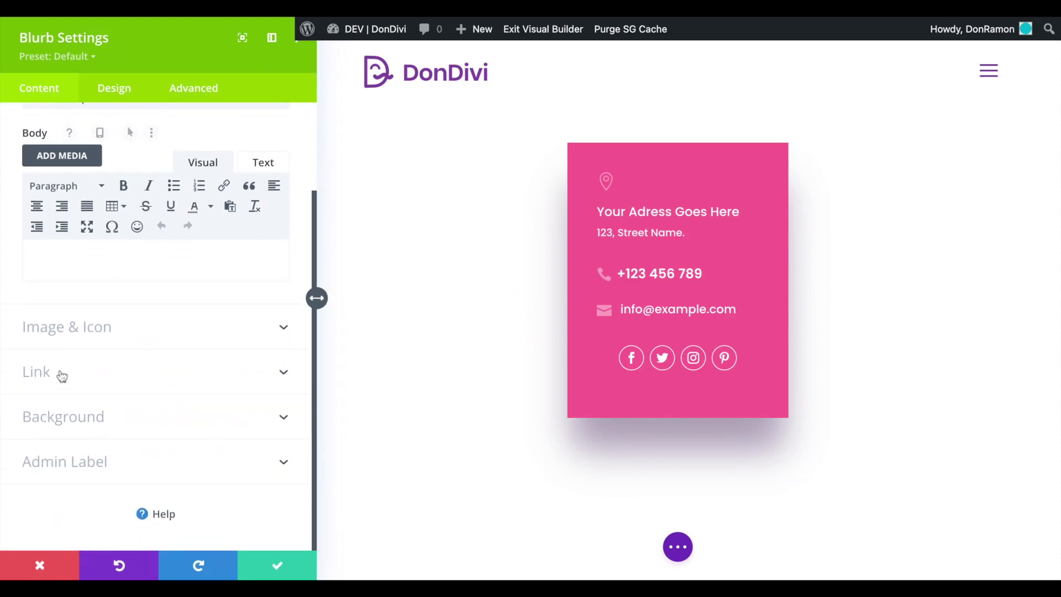
left_click(62, 374)
double_click(40, 303)
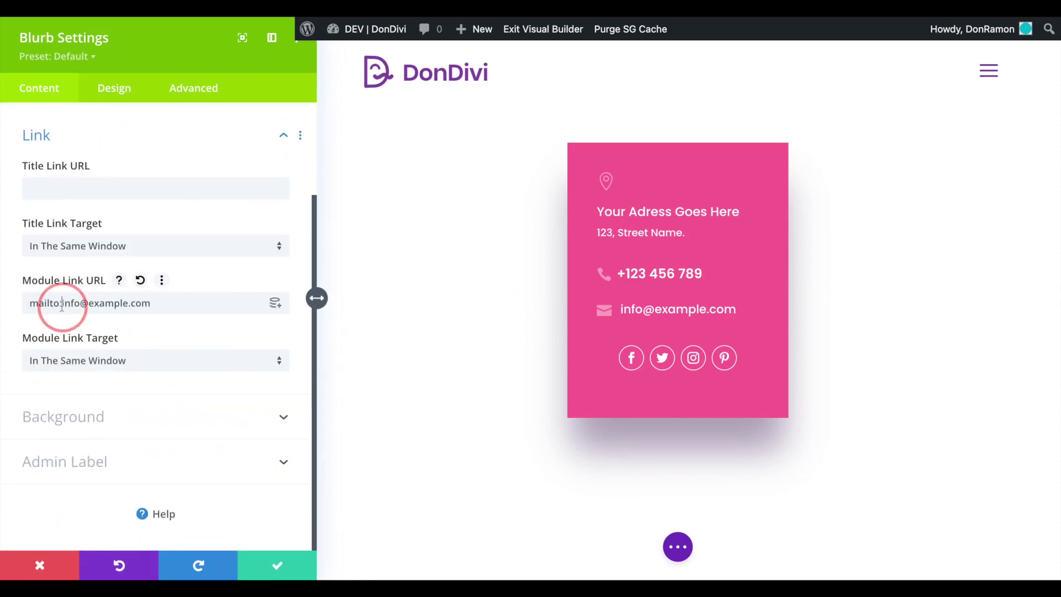
left_click(15, 308)
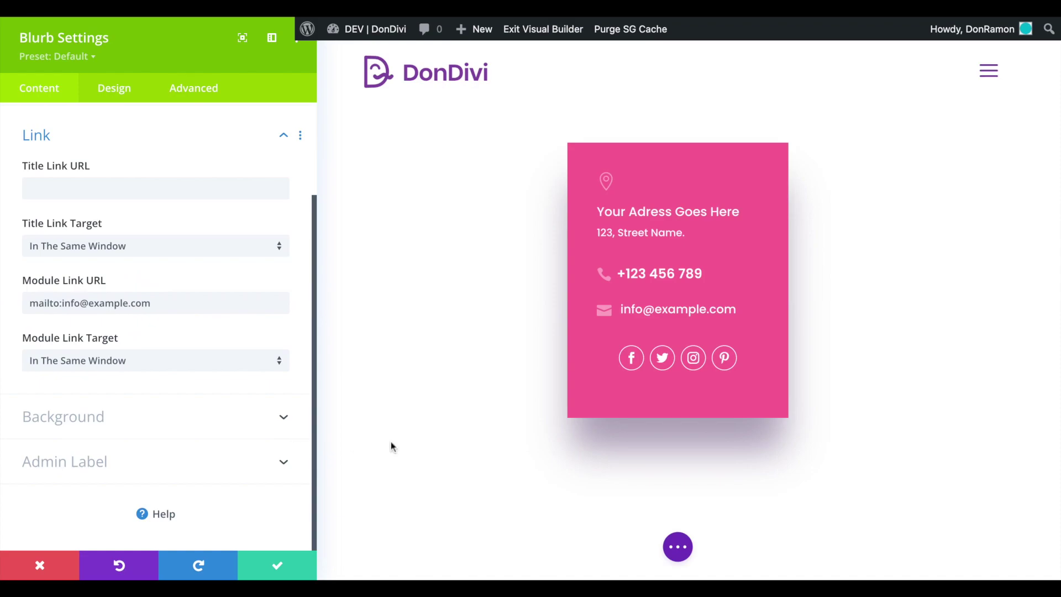
left_click(50, 564)
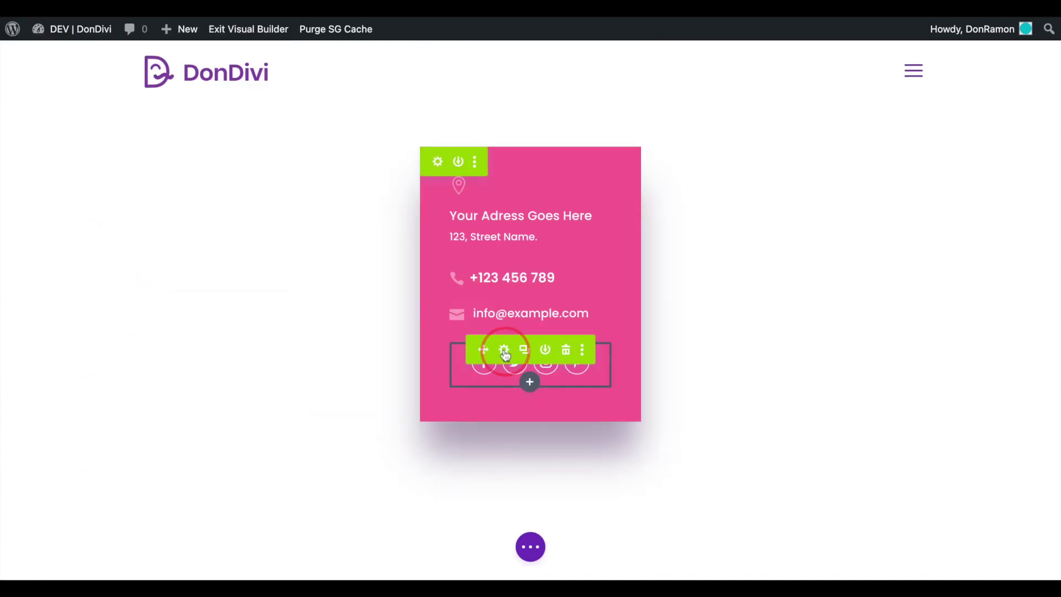
Inspect the list of networks in the Social Media Follow module and close its settings
left_click(504, 353)
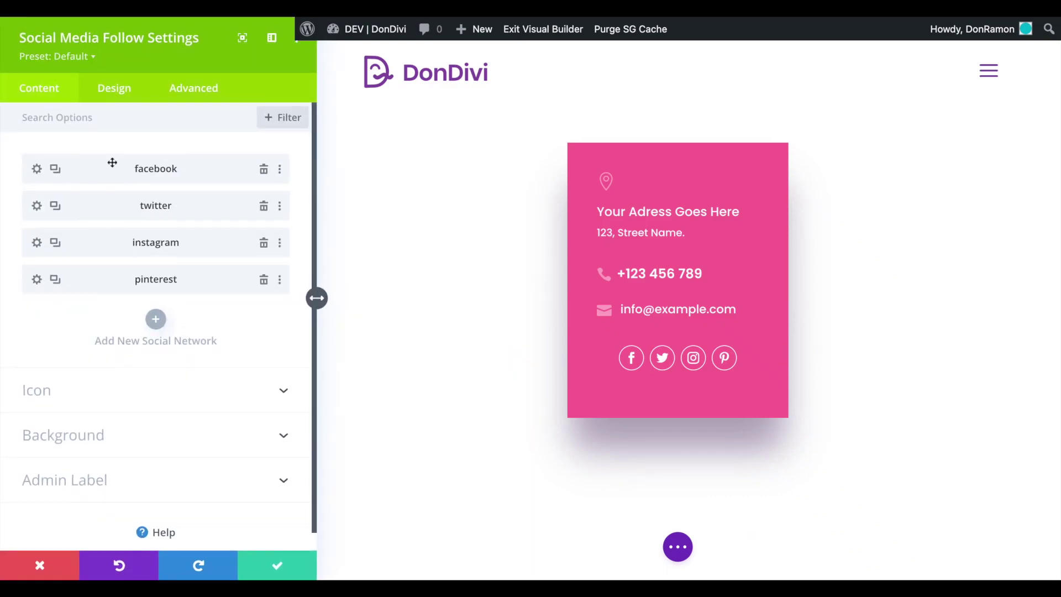
left_click(44, 571)
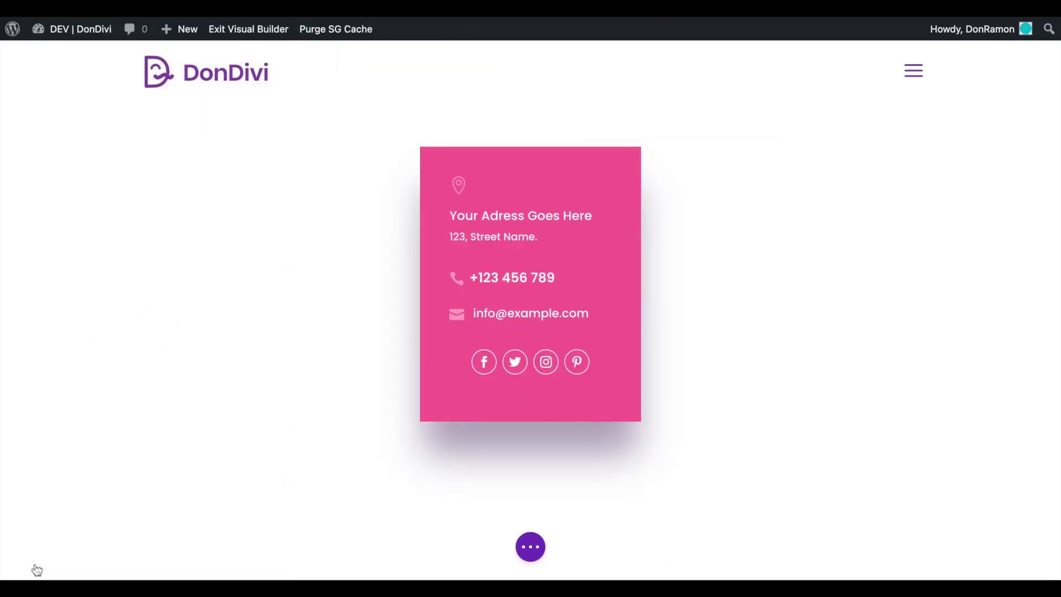
mouse_move(510, 253)
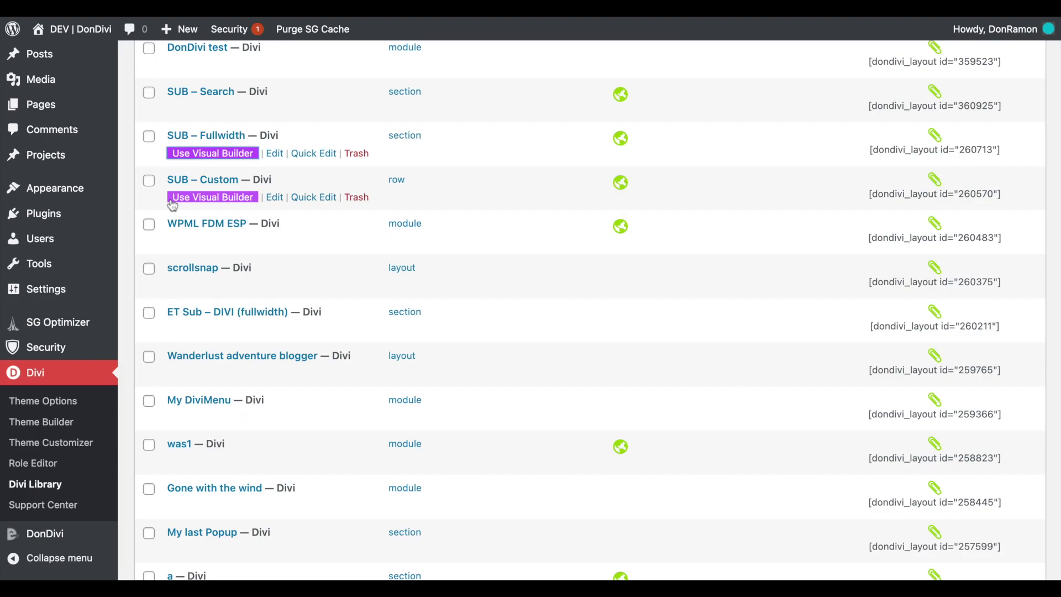
Open the SUB – Fullwidth section in the Visual Builder and inspect the section's background settings
left_click(172, 203)
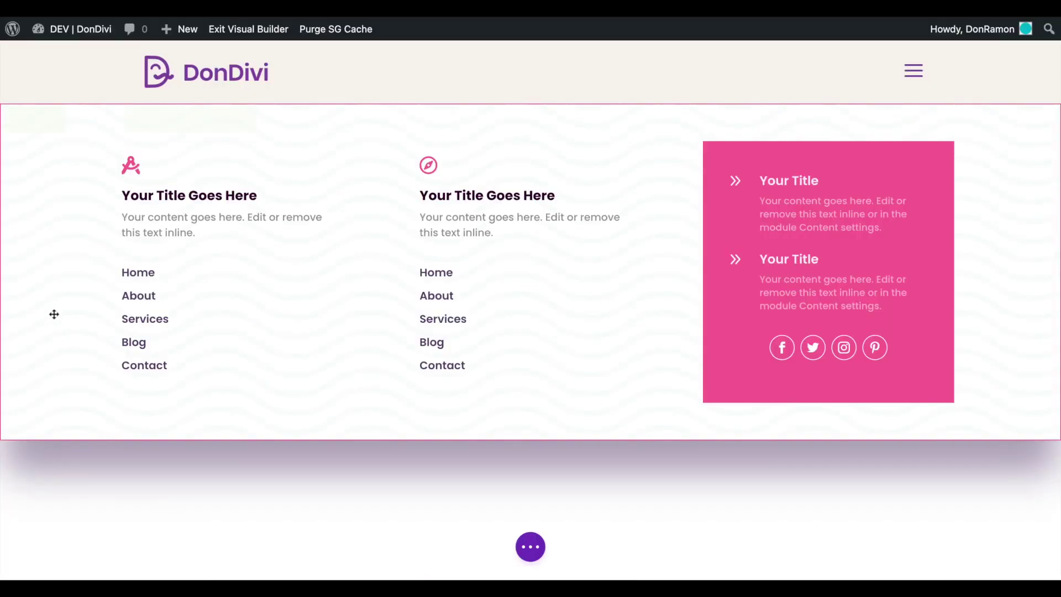
mouse_move(54, 175)
left_click(18, 121)
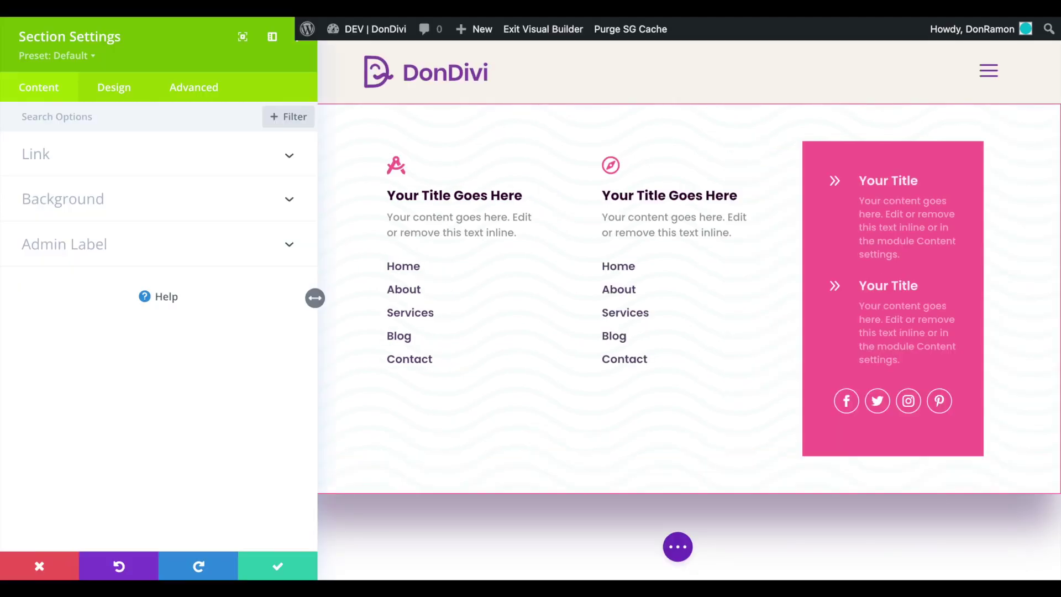
left_click(110, 199)
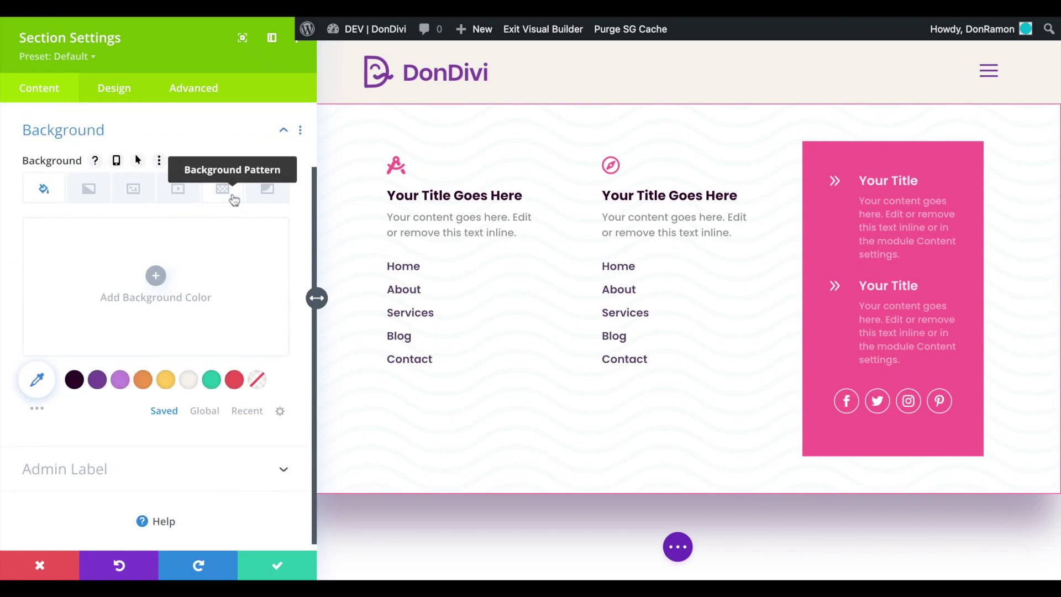
Examine the section's design options, especially the maximum height in its sizing settings
left_click(114, 88)
scroll(121, 343, "down", 1)
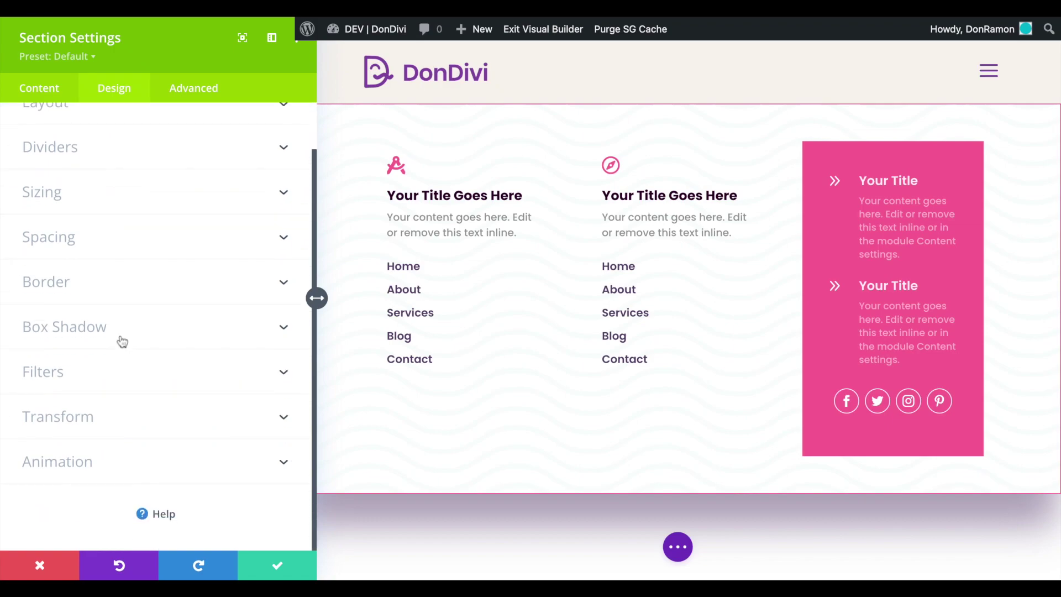
scroll(121, 355, "up", 1)
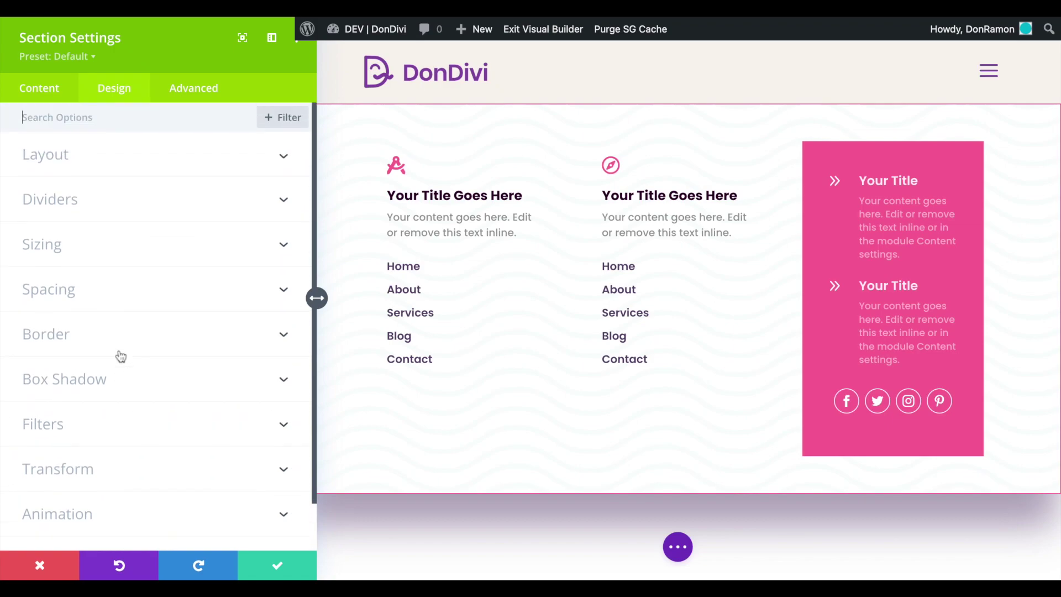
left_click(97, 246)
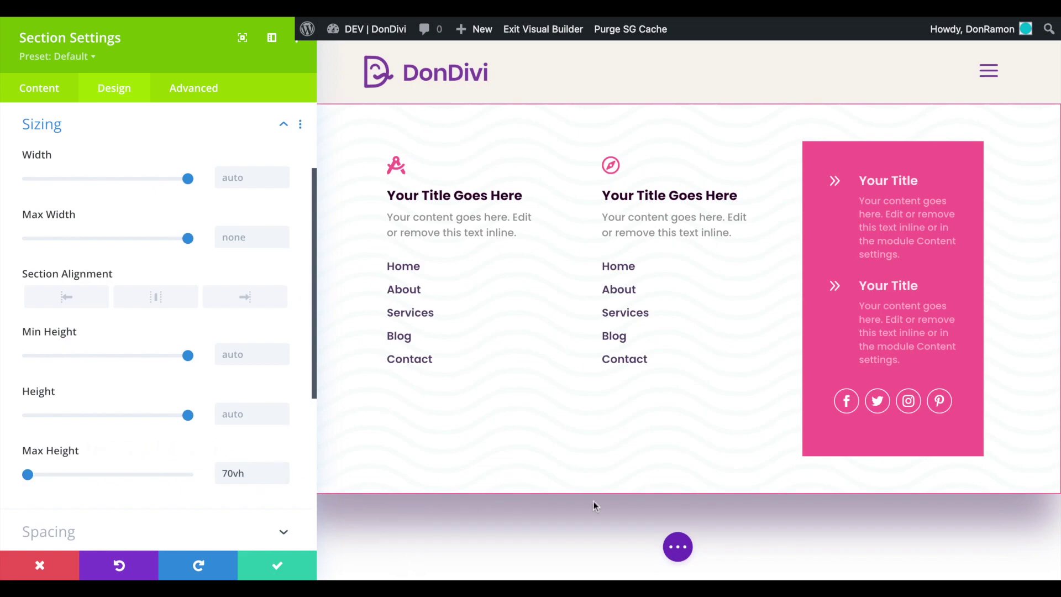
Preview the section in tablet view and examine how its content scrolls within the maximum height
left_click(674, 549)
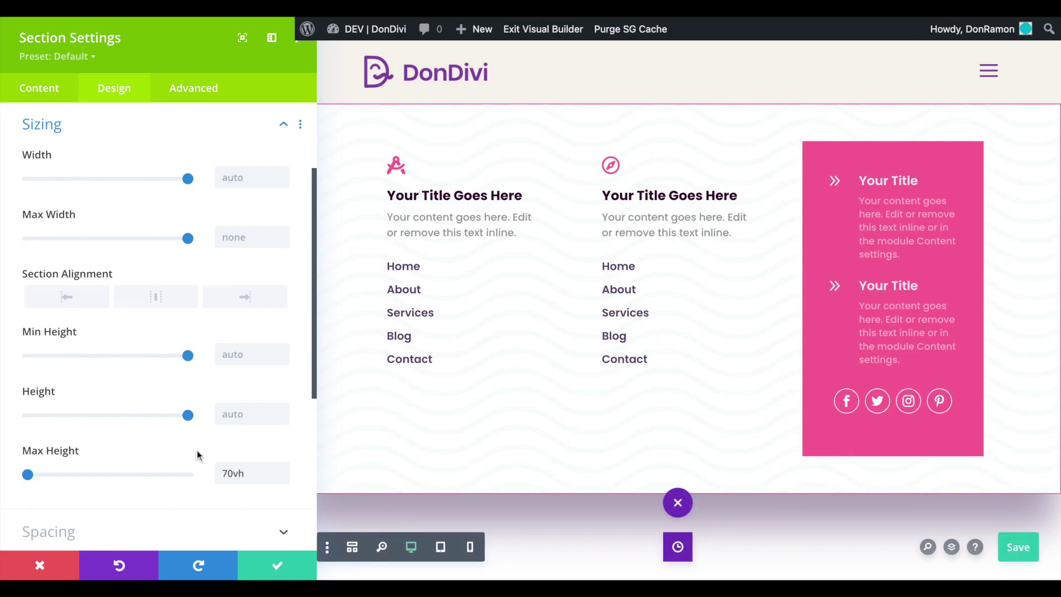
left_click(441, 548)
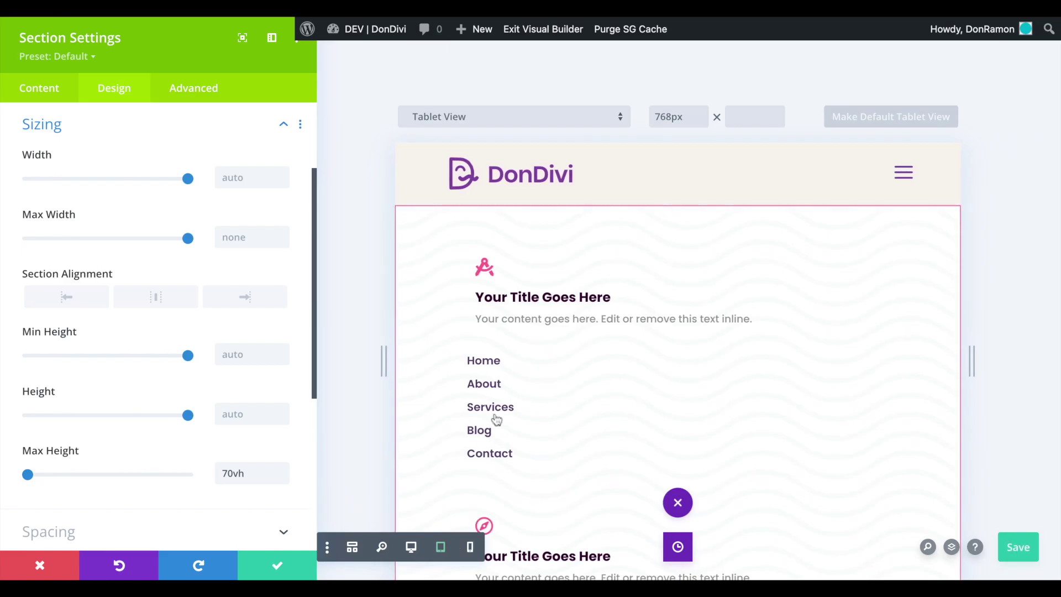
scroll(495, 415, "down", 4)
scroll(496, 419, "up", 4)
scroll(497, 419, "down", 3)
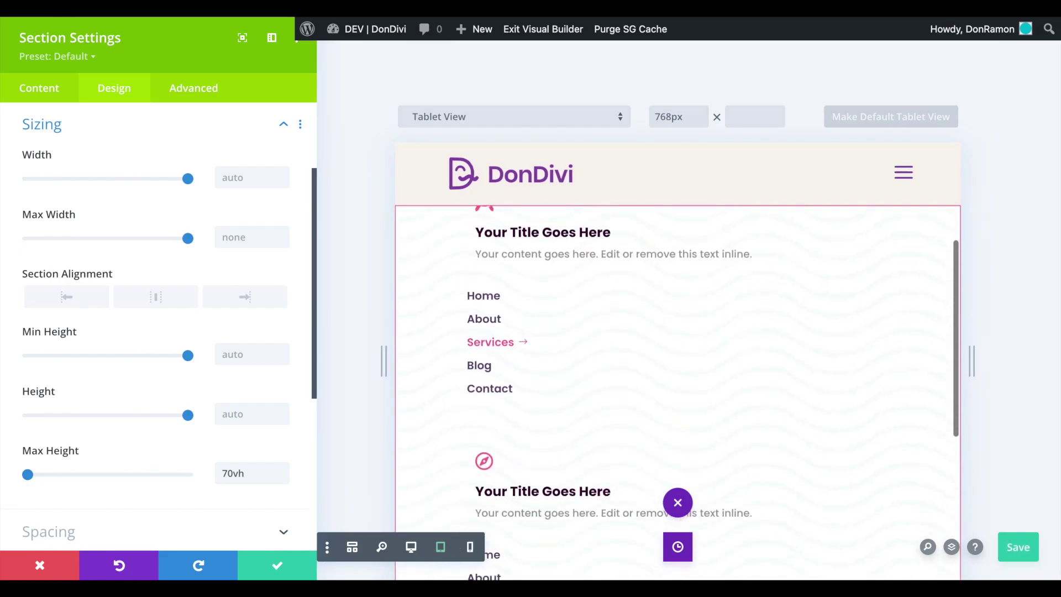
scroll(496, 419, "up", 2)
scroll(496, 406, "down", 2)
scroll(495, 406, "up", 3)
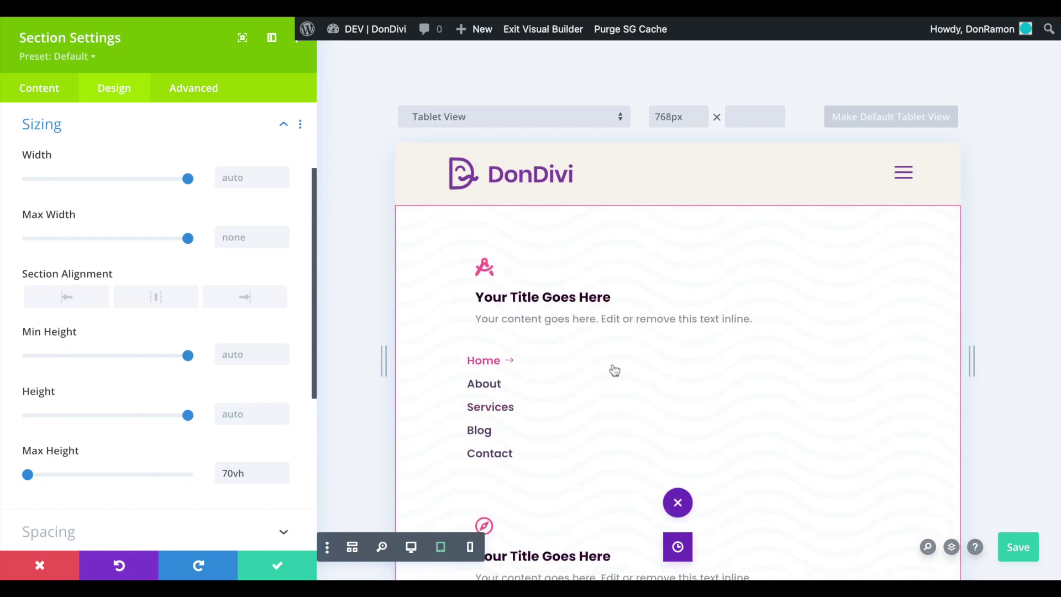
scroll(661, 346, "down", 2)
scroll(661, 346, "up", 2)
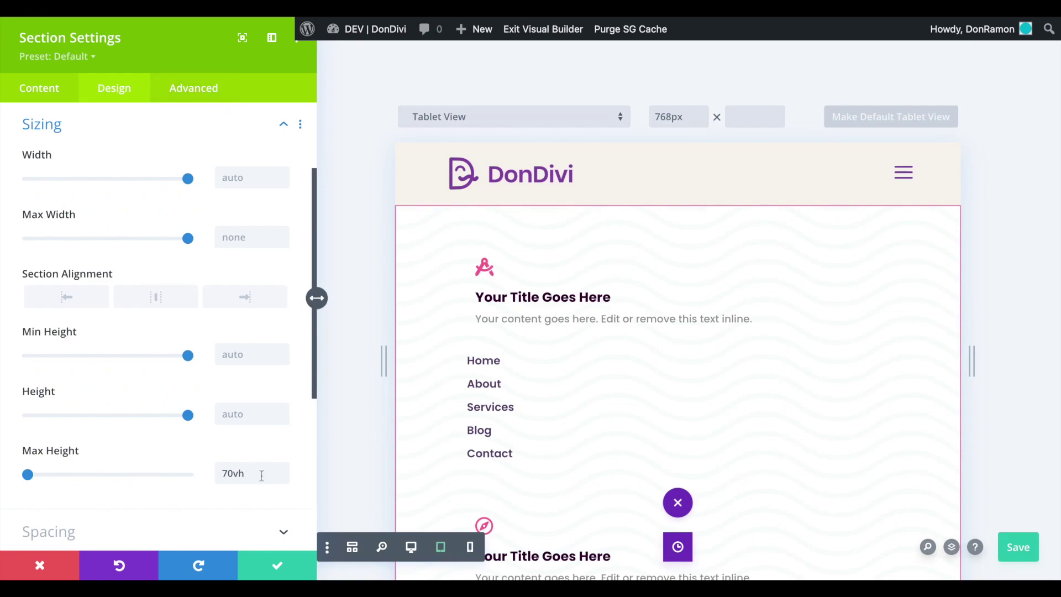
Inspect the section's visibility overflow options and check the vertical scrolling in the tablet preview
left_click(189, 99)
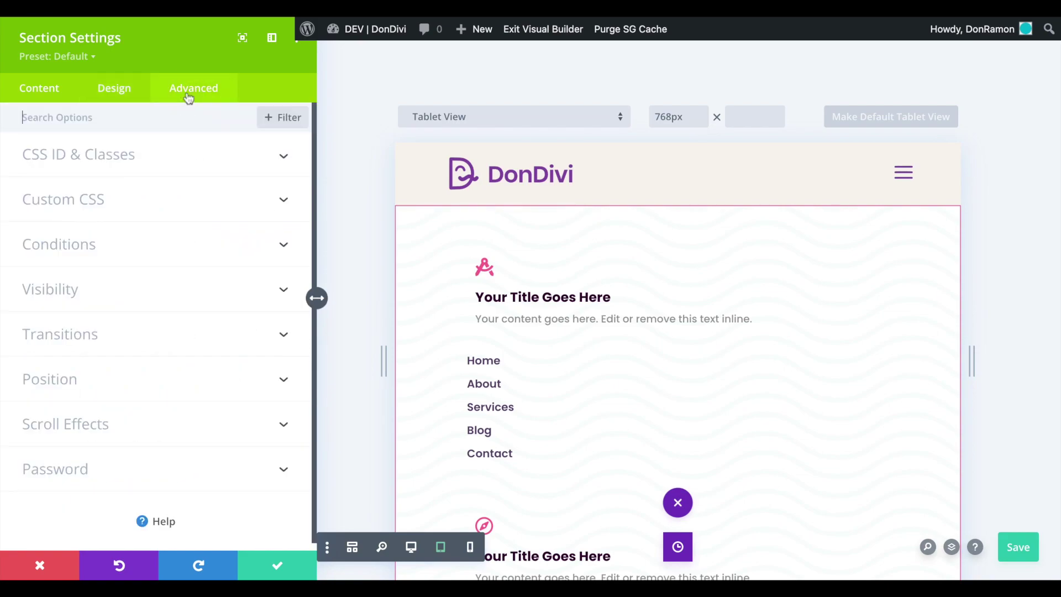
left_click(77, 292)
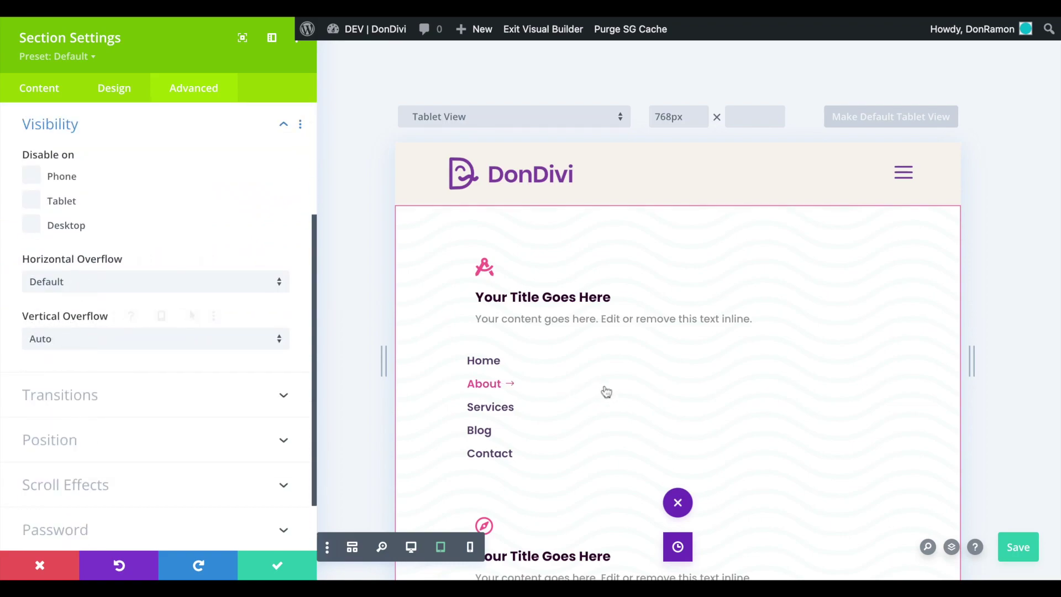
scroll(604, 391, "down", 2)
scroll(605, 391, "up", 2)
scroll(605, 390, "down", 2)
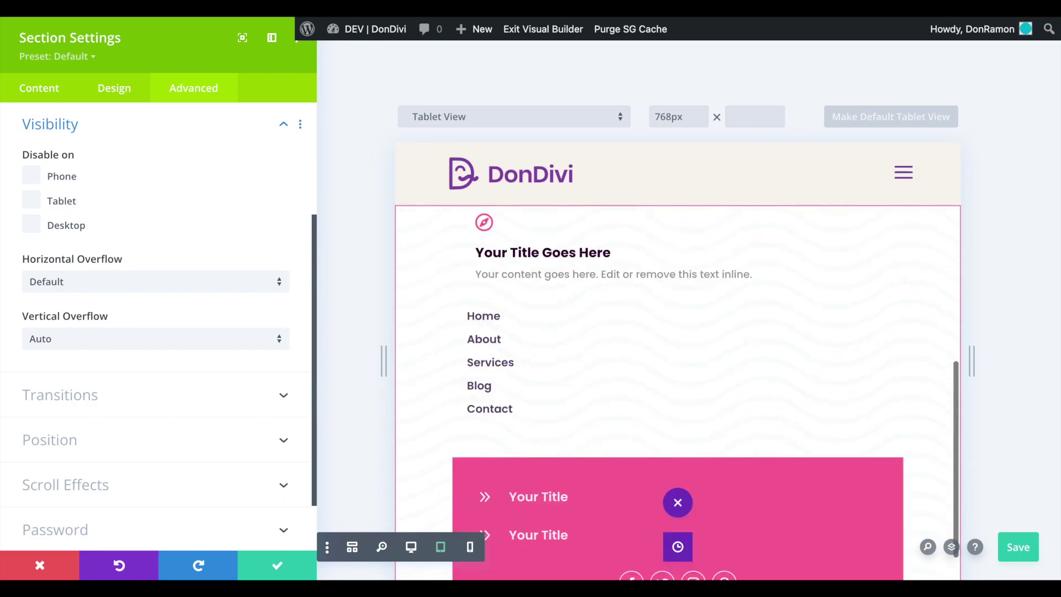
scroll(605, 391, "up", 2)
Check the section's scrolling in phone view, return to desktop view, and close the section settings
left_click(472, 548)
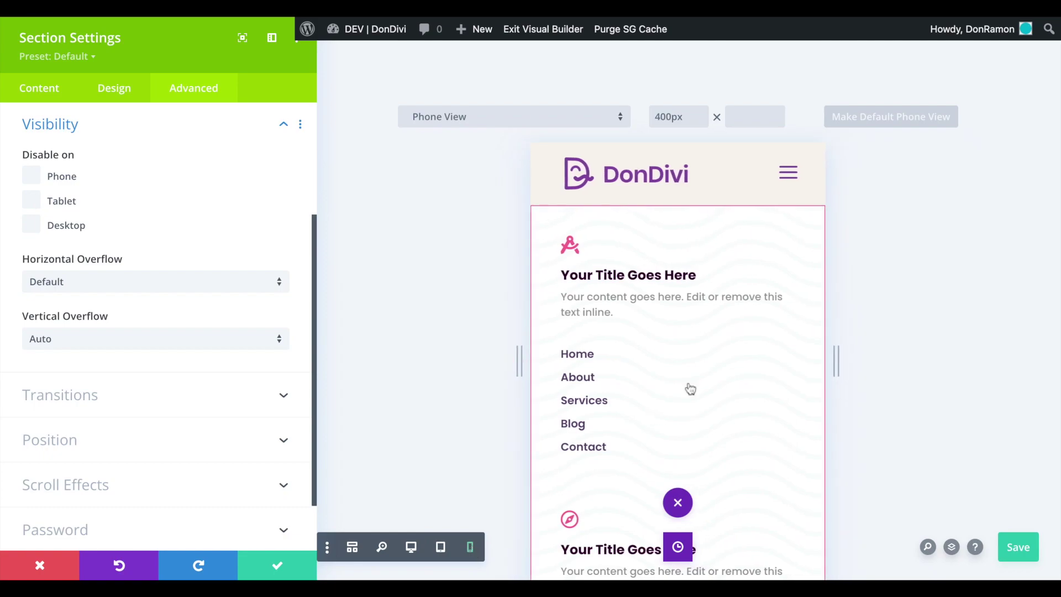
scroll(689, 389, "down", 3)
scroll(690, 388, "up", 5)
scroll(690, 389, "down", 5)
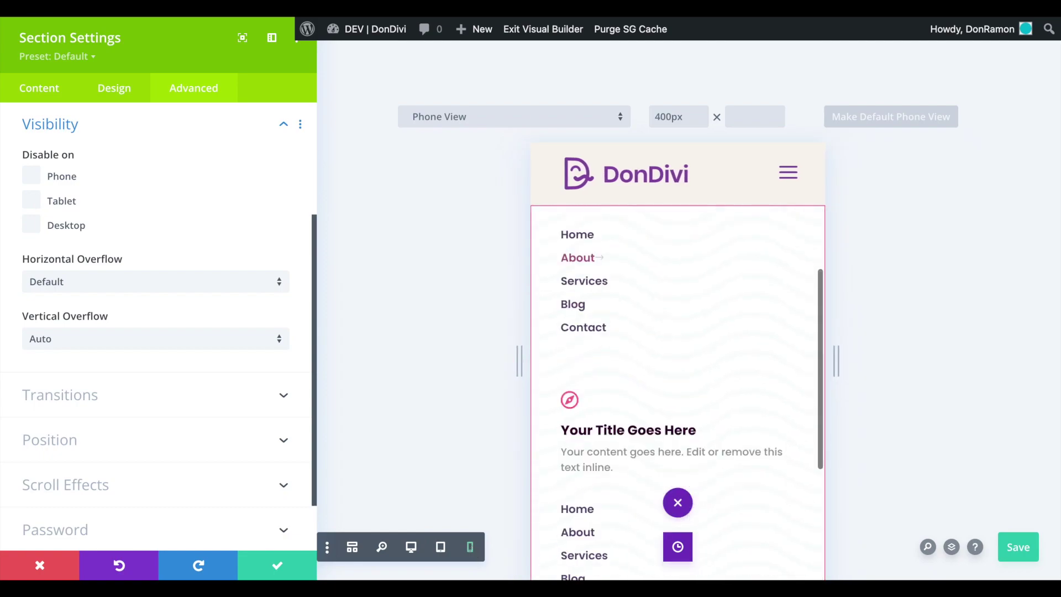
scroll(690, 388, "up", 5)
left_click(414, 547)
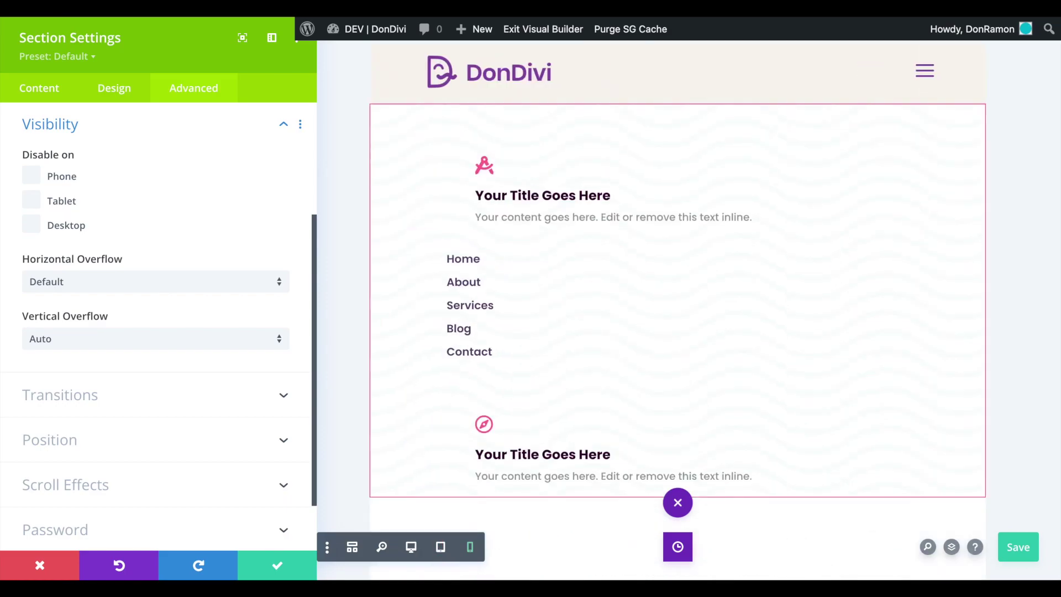
left_click(42, 567)
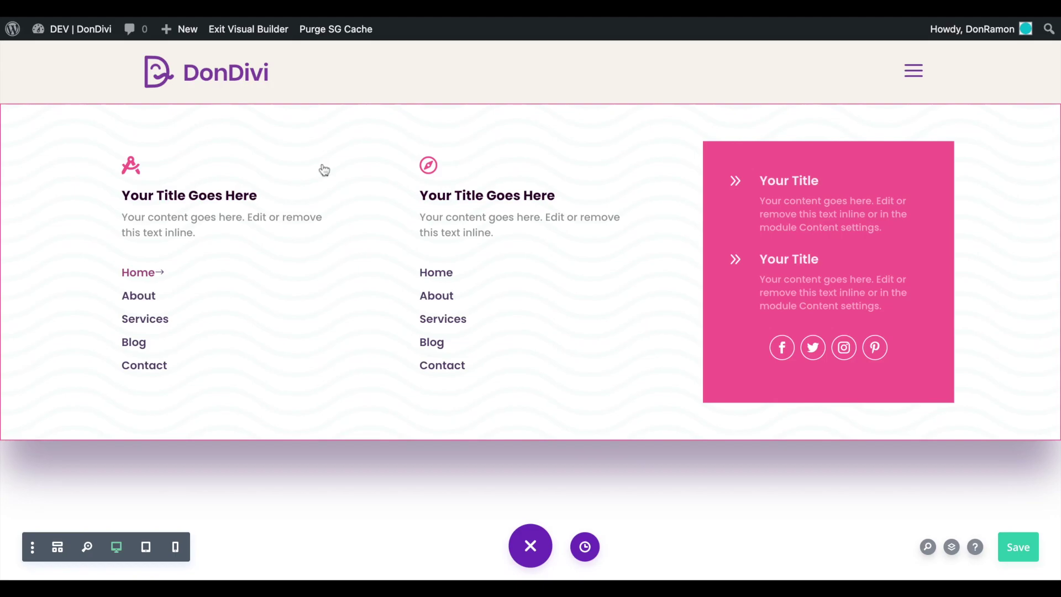
Open the settings of the section's row and examine its background color and pattern options
mouse_move(343, 161)
left_click(155, 122)
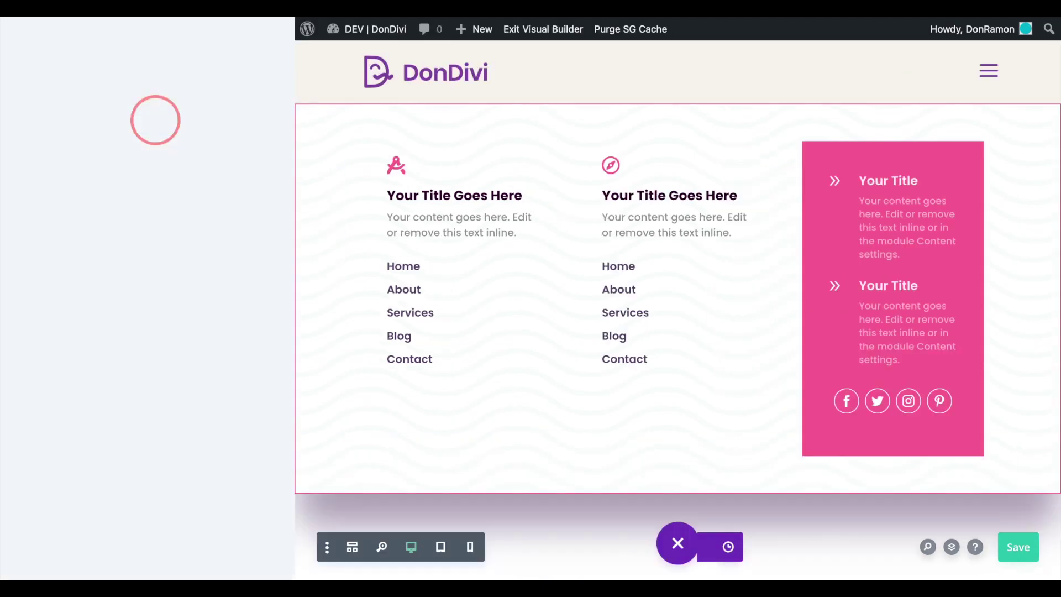
left_click(106, 455)
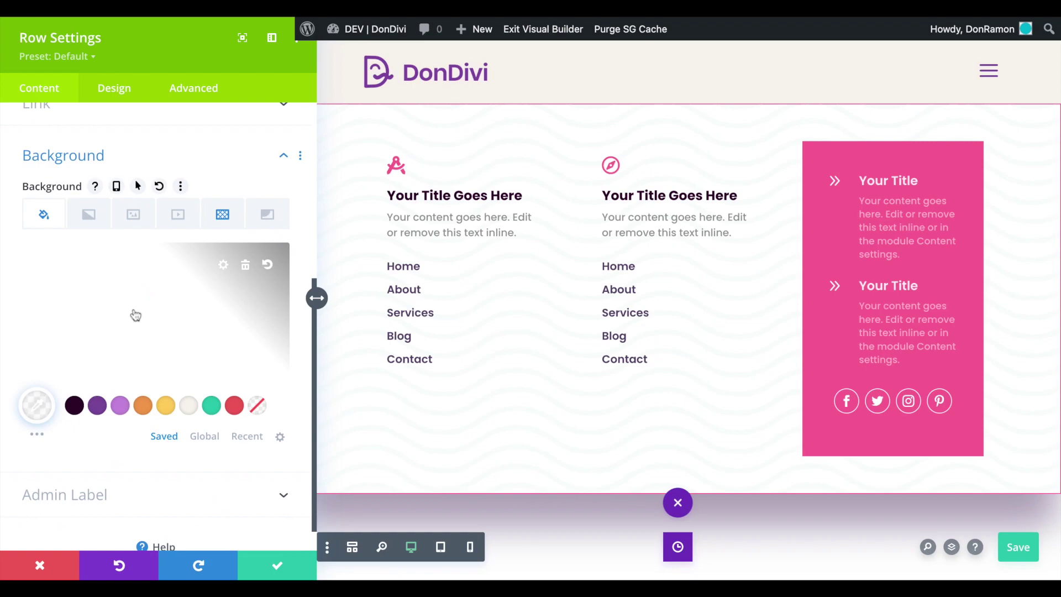
left_click(222, 215)
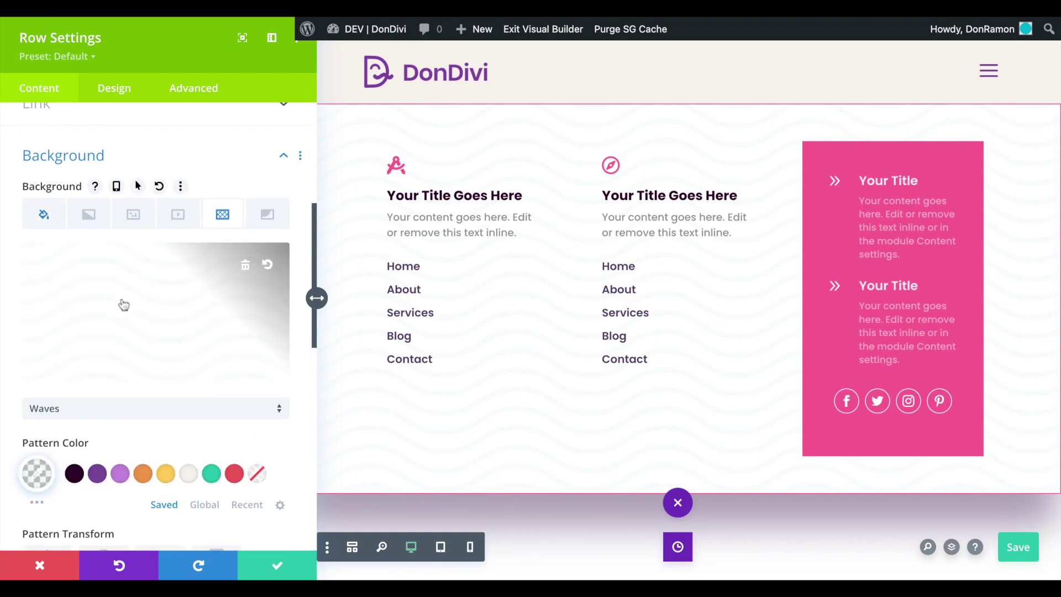
scroll(123, 303, "down", 2)
scroll(124, 302, "up", 3)
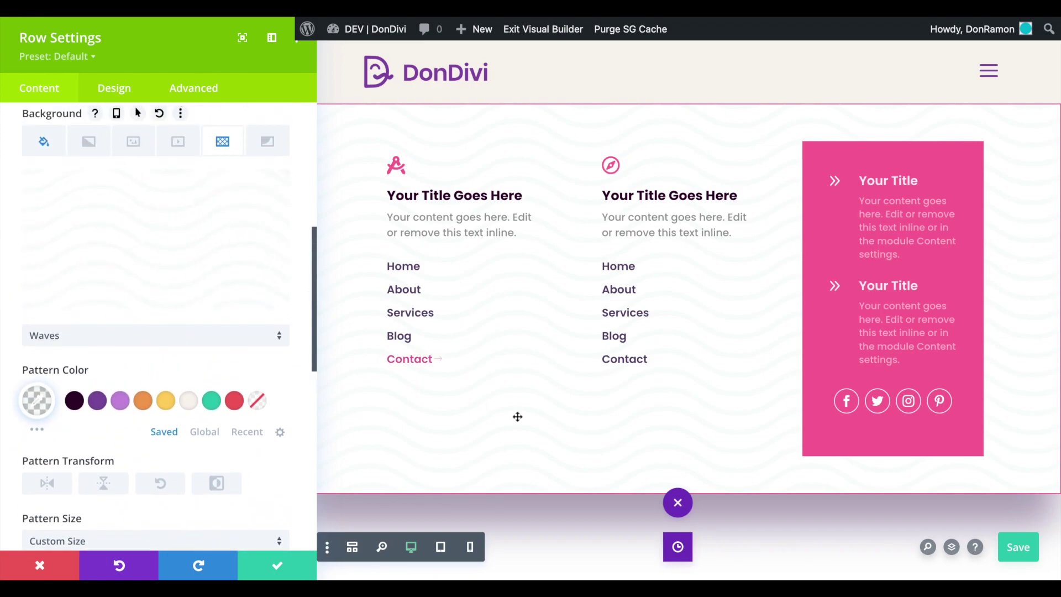
Examine the row's sizing options, including column height equalization, width and max width, and close the row settings
scroll(235, 296, "up", 7)
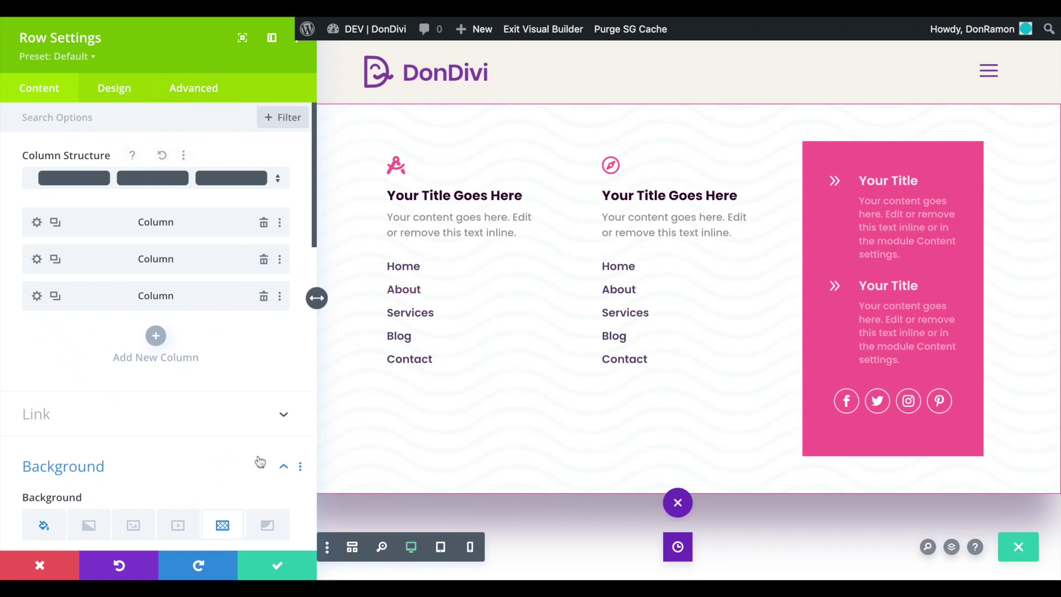
left_click(114, 88)
left_click(97, 156)
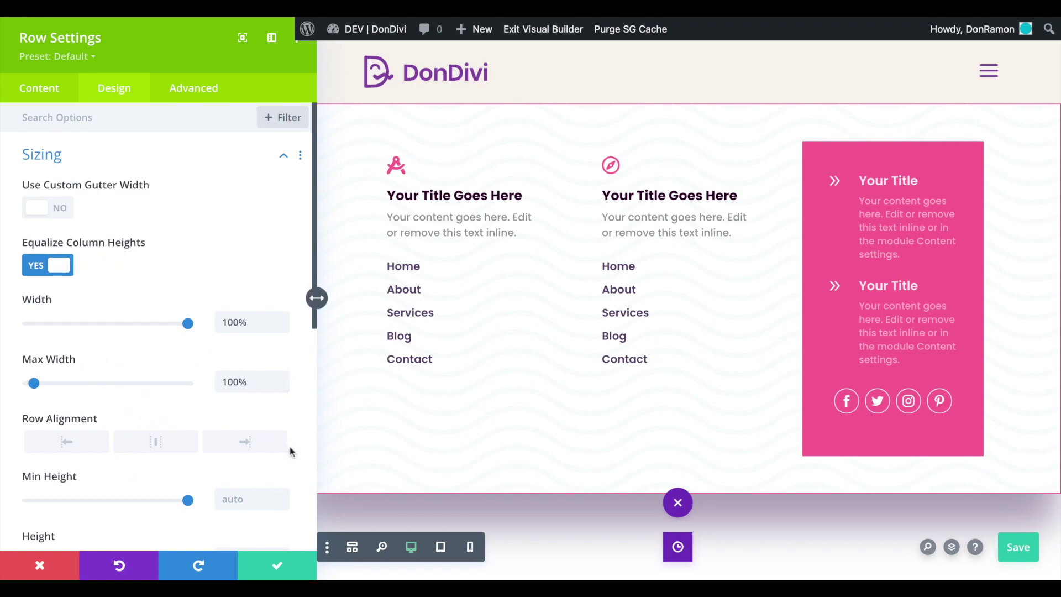
left_click(43, 563)
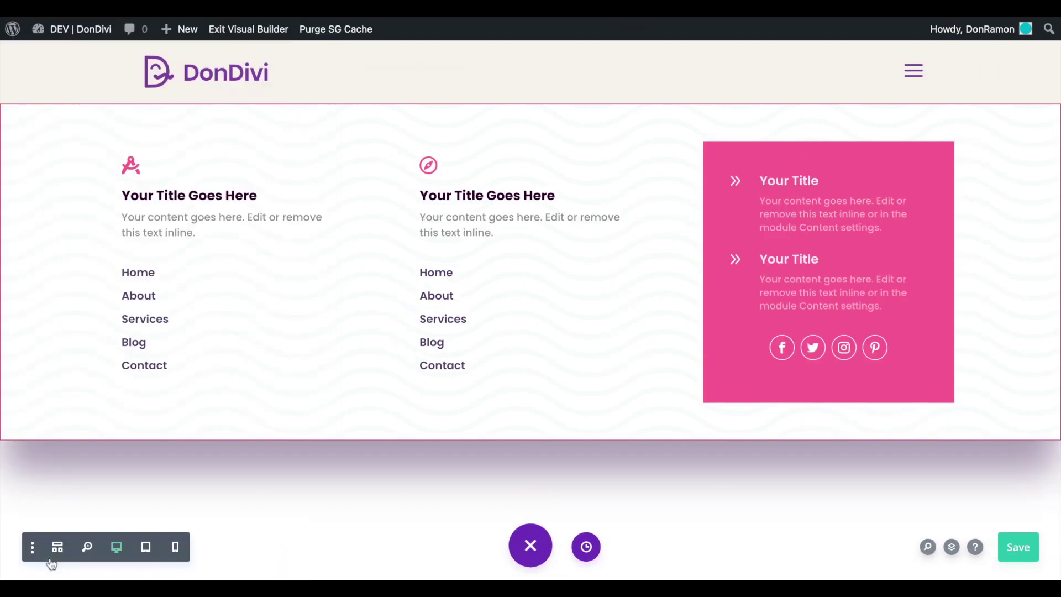
Inspect the first column's blurb text and its image and icon design options, and close the blurb settings
mouse_move(189, 197)
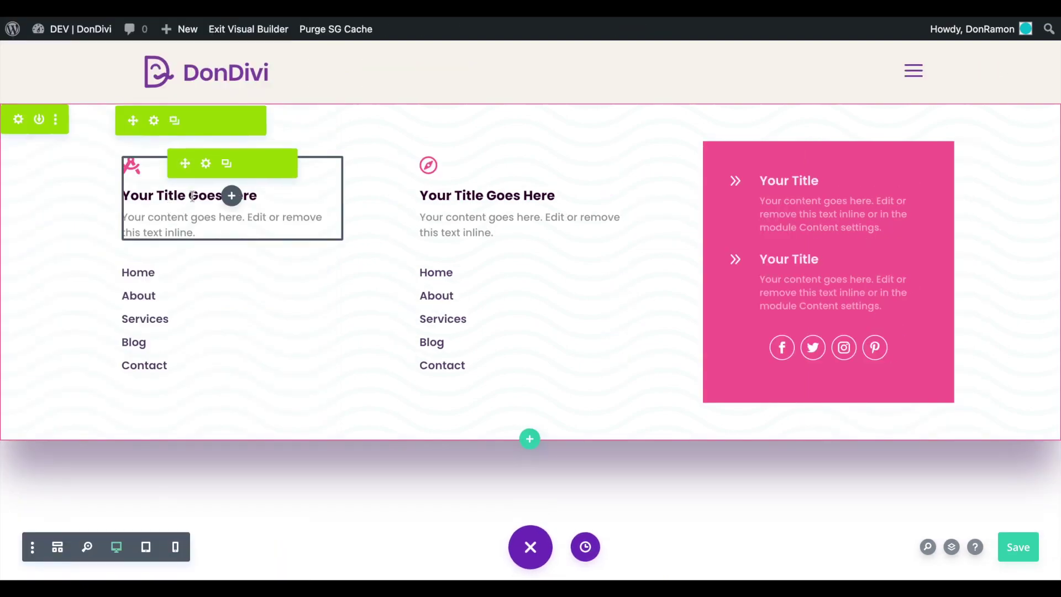
left_click(207, 166)
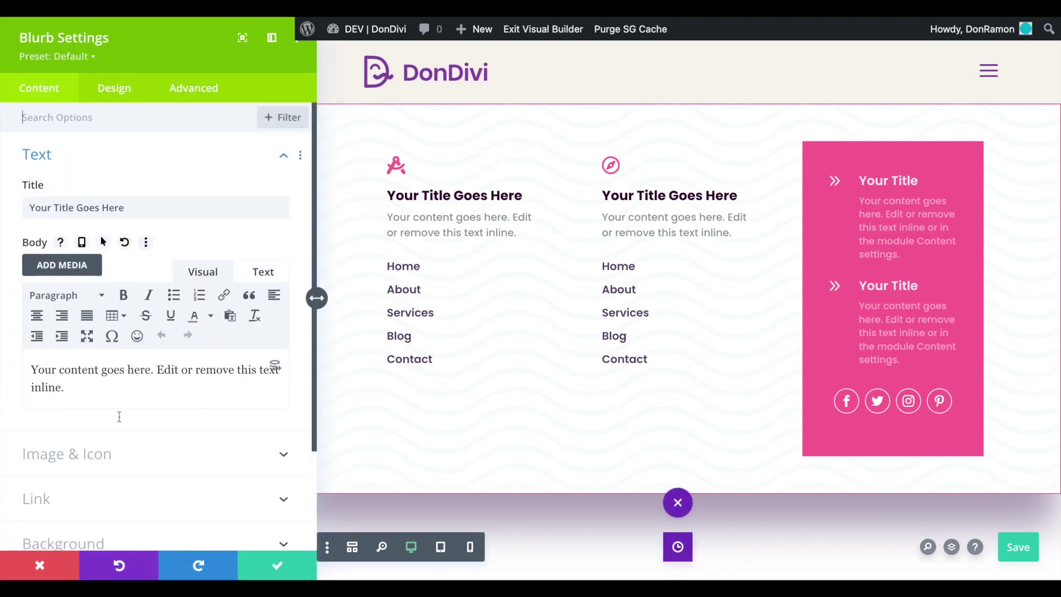
scroll(120, 417, "down", 3)
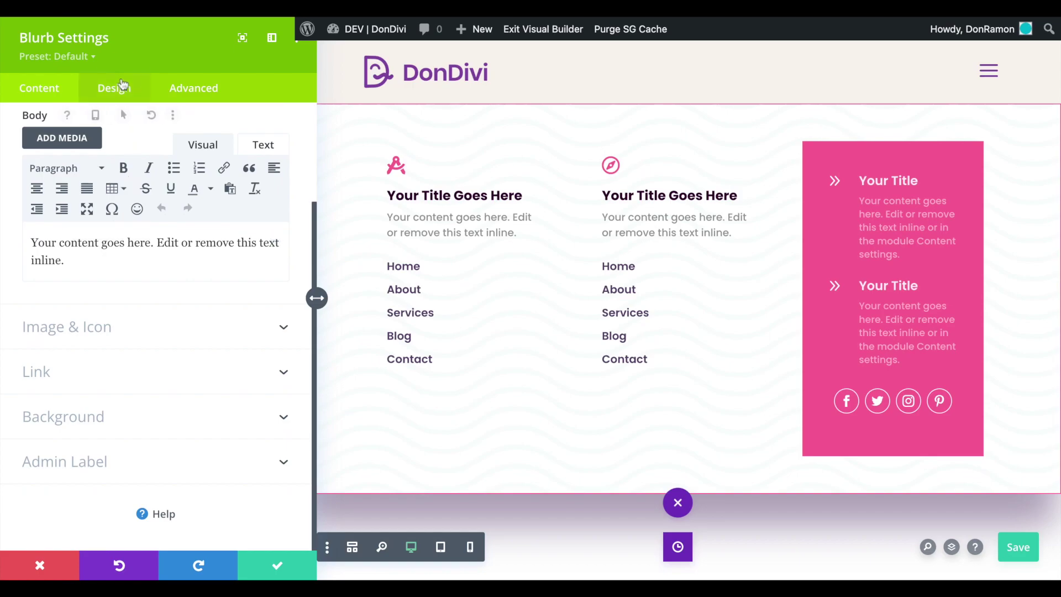
left_click(117, 88)
left_click(90, 157)
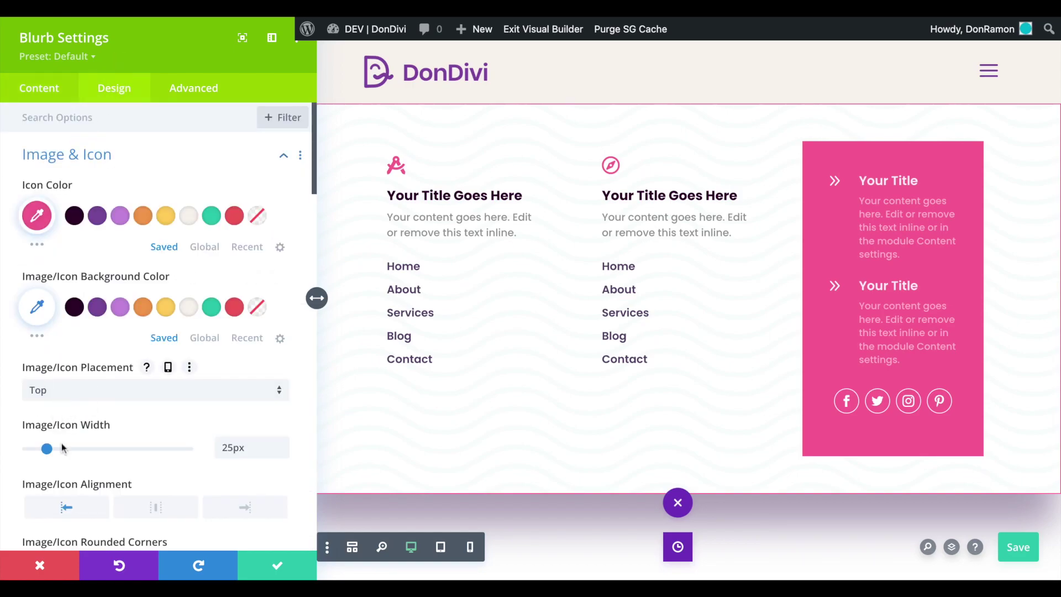
scroll(246, 452, "down", 2)
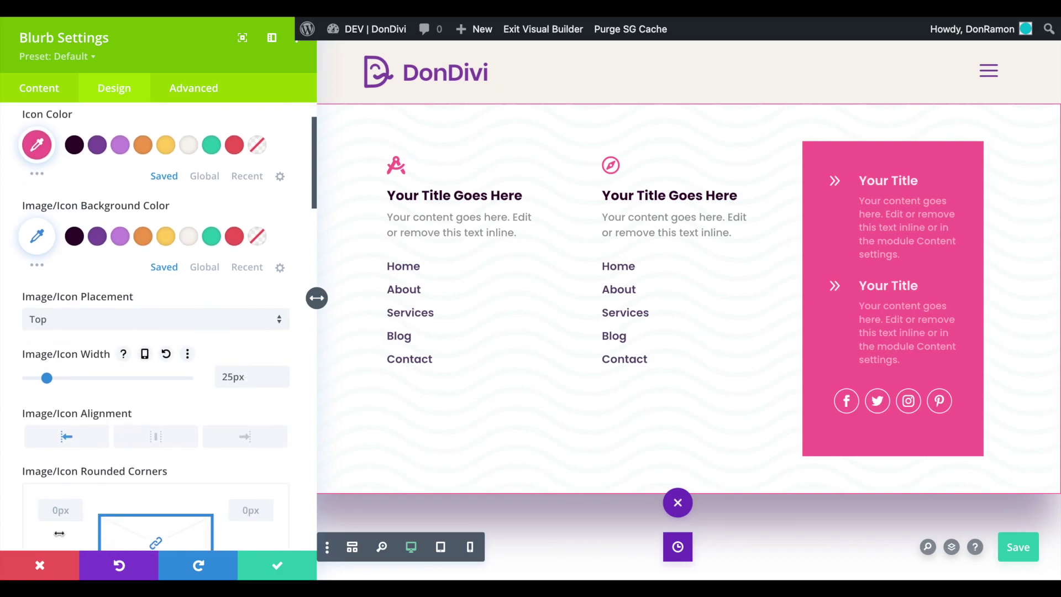
left_click(38, 570)
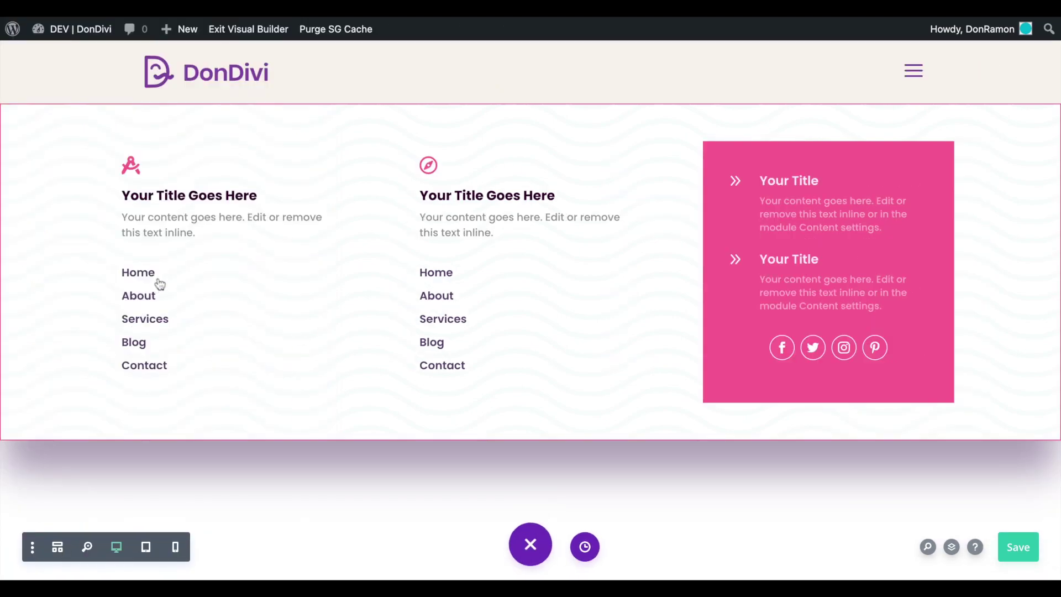
Examine the custom button styles of the first column's Home button and close its settings
left_click(207, 271)
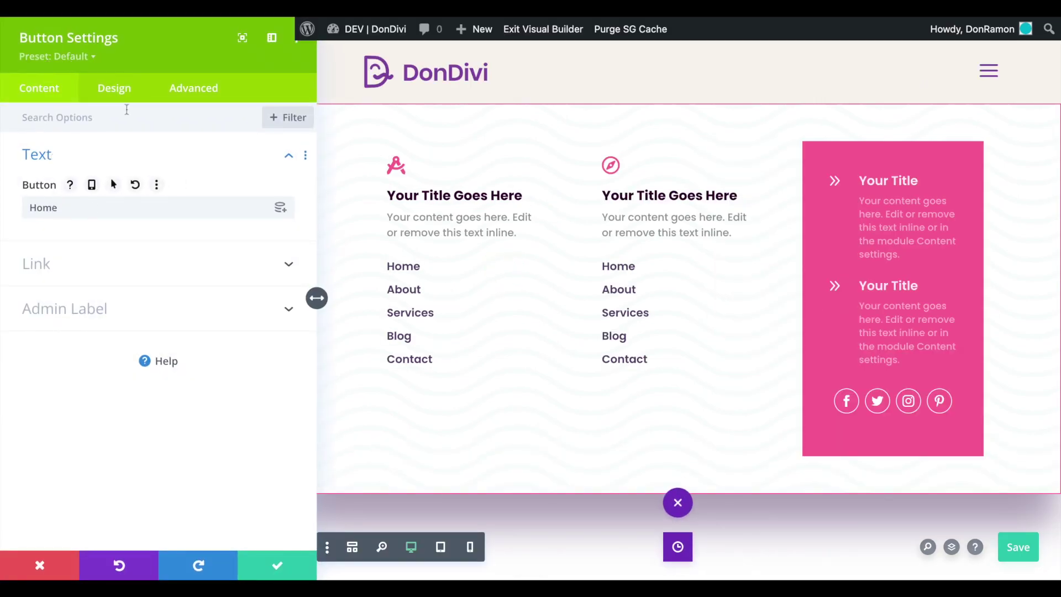
left_click(133, 93)
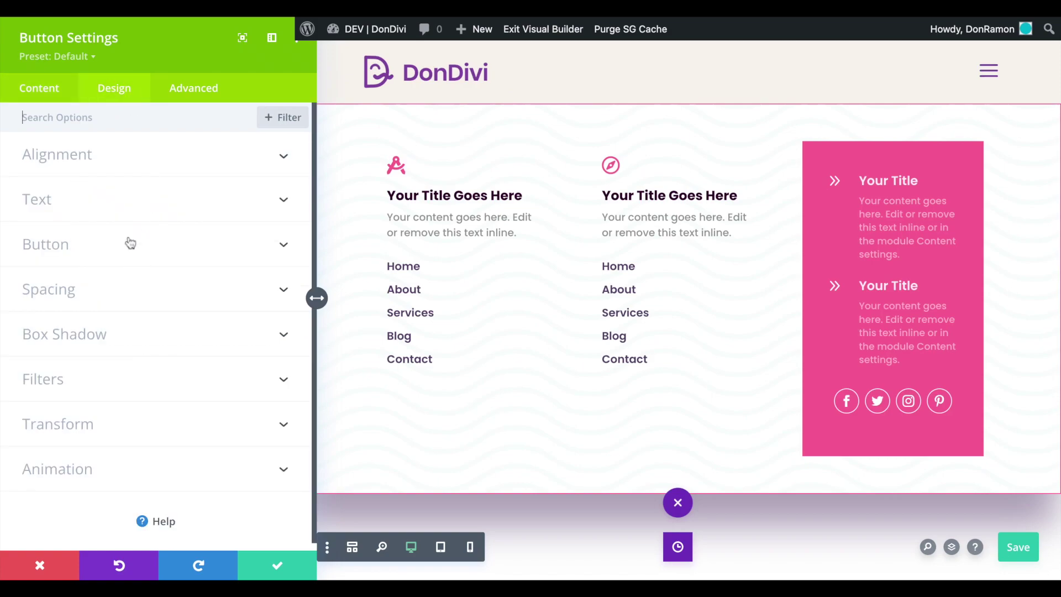
left_click(122, 255)
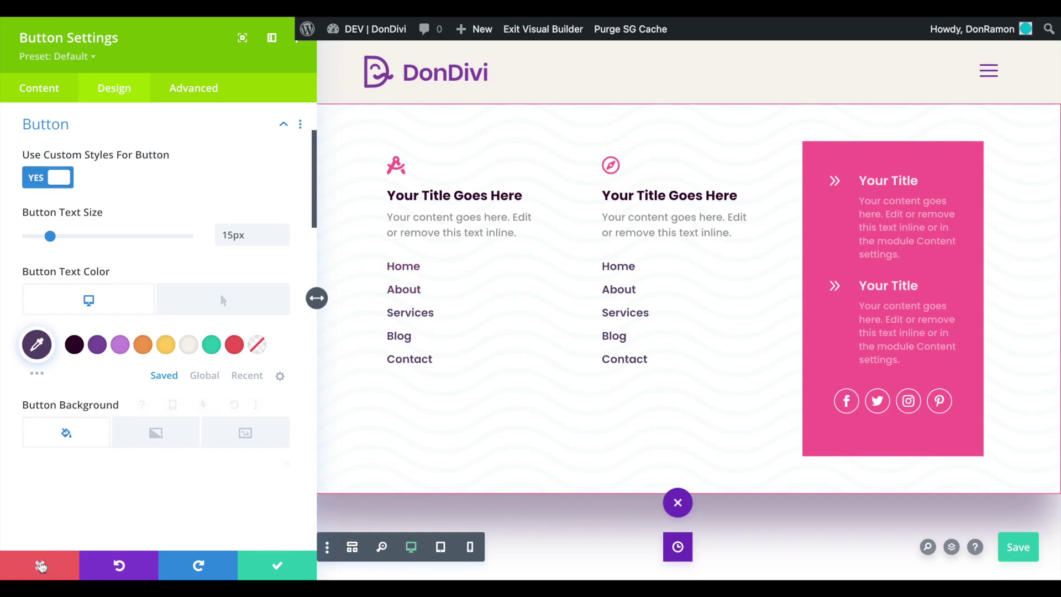
left_click(42, 566)
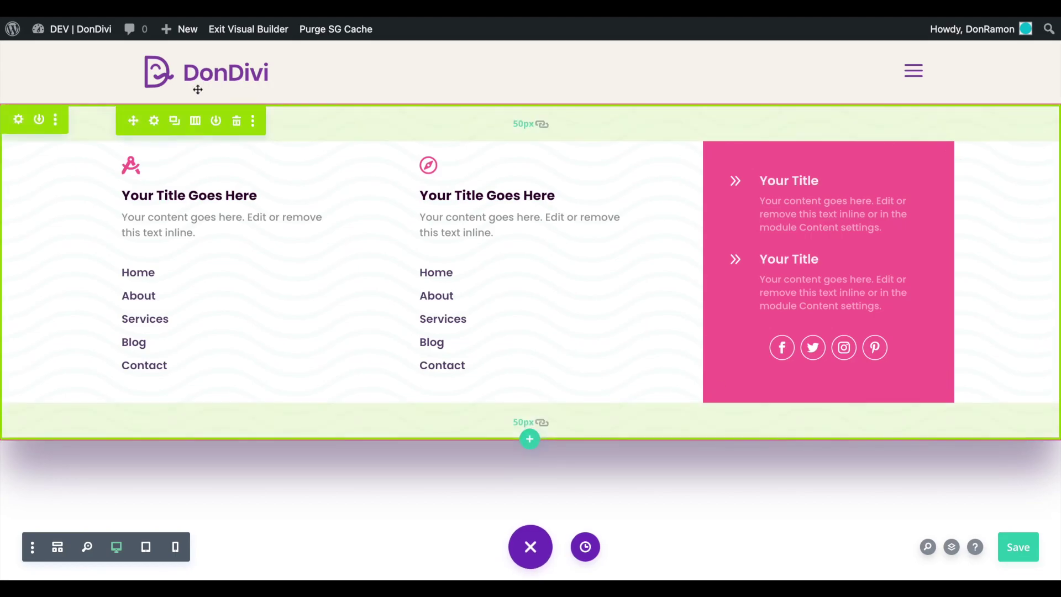
Open the settings of the row's third column and examine its background color, keeping the settings docked
left_click_drag(154, 122, 514, 233)
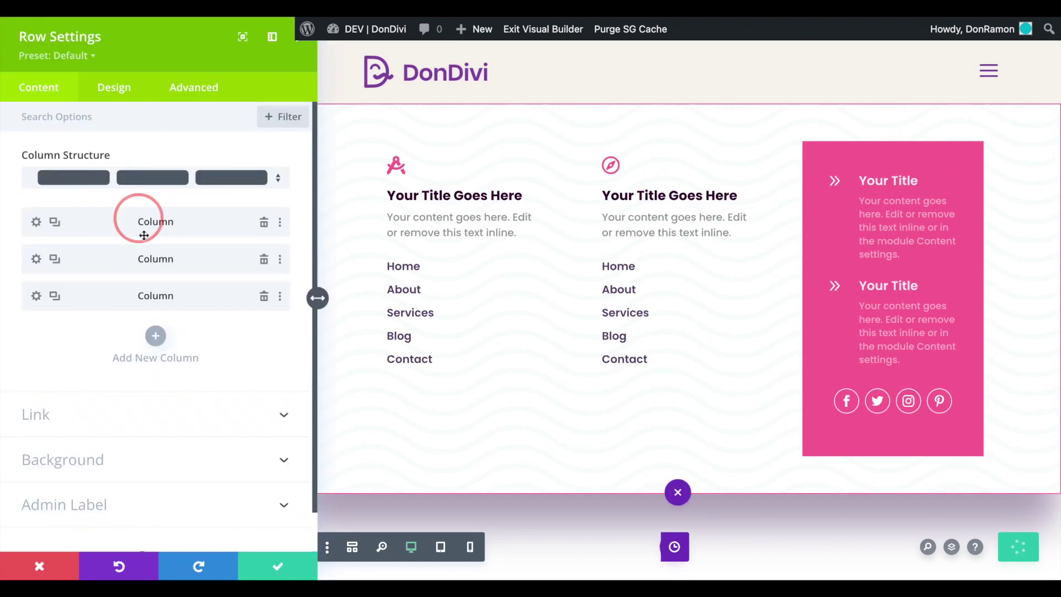
left_click(42, 300)
left_click(105, 328)
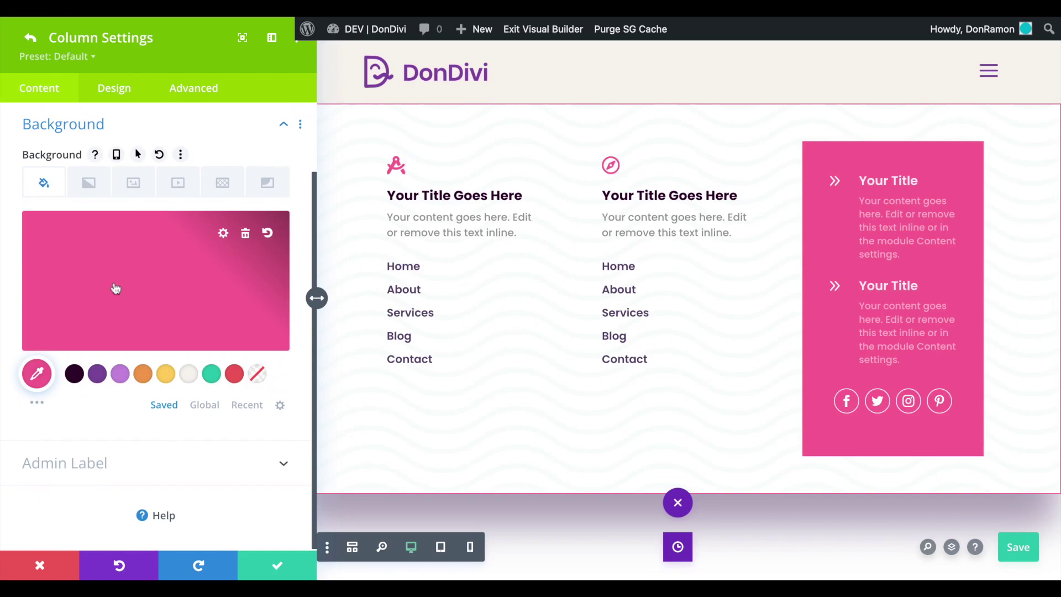
left_click(124, 70)
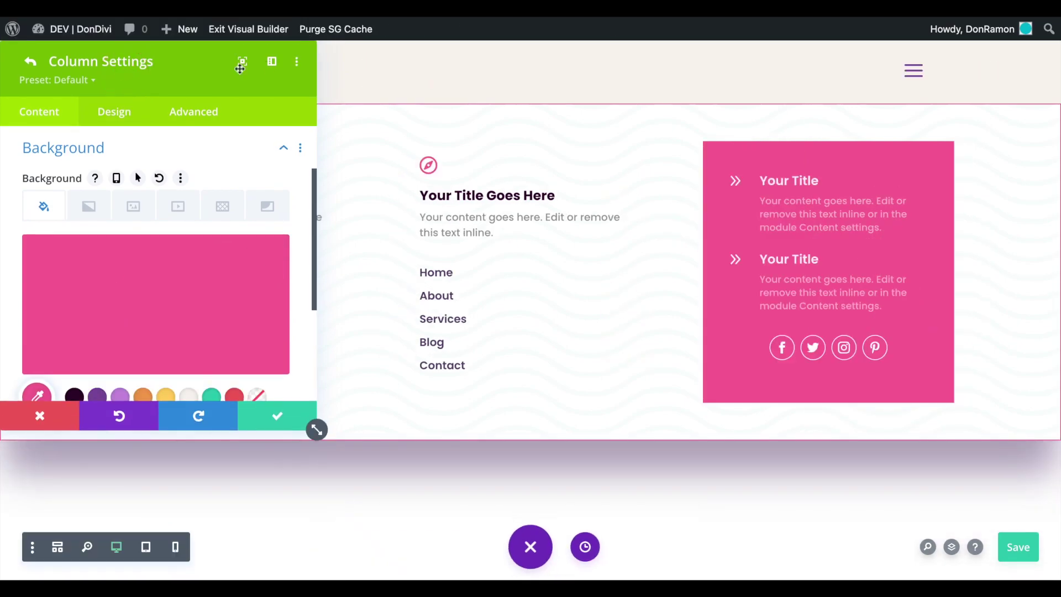
left_click(272, 63)
Check the third column's padding values and close the column and row settings
left_click(114, 89)
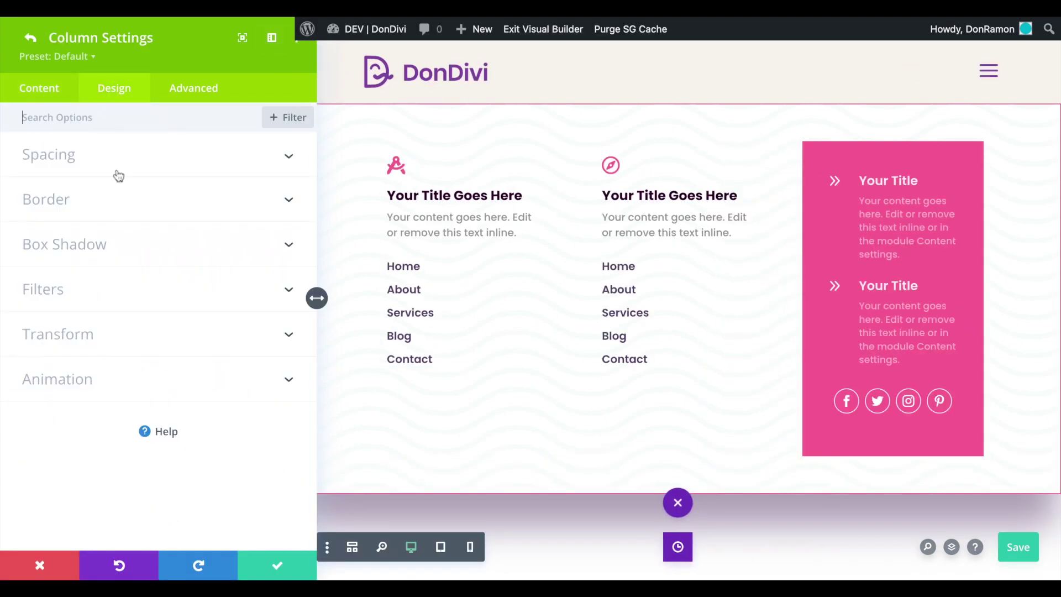
left_click(113, 163)
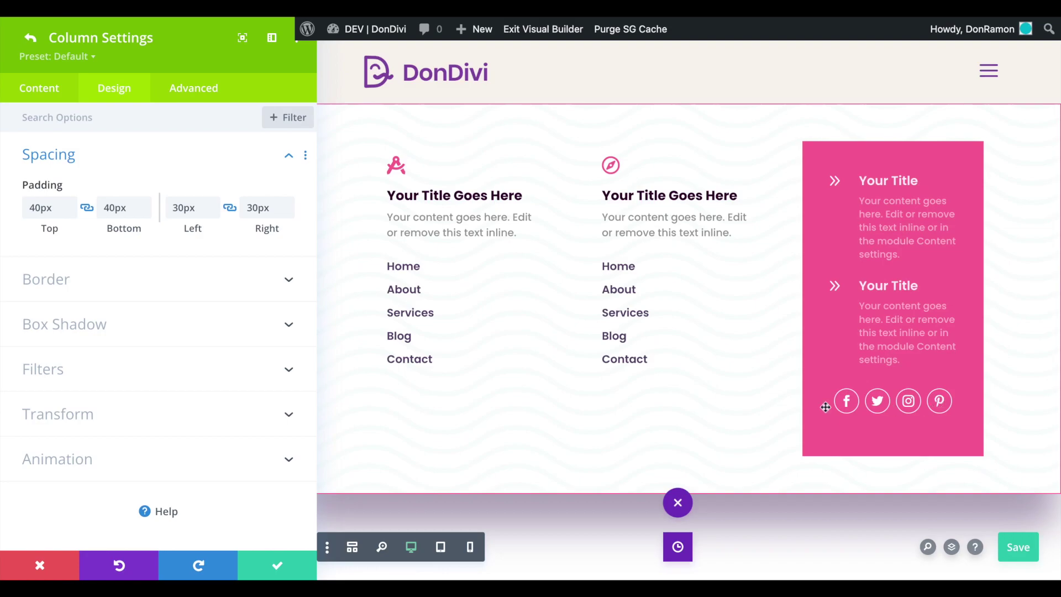
left_click(40, 560)
left_click(40, 559)
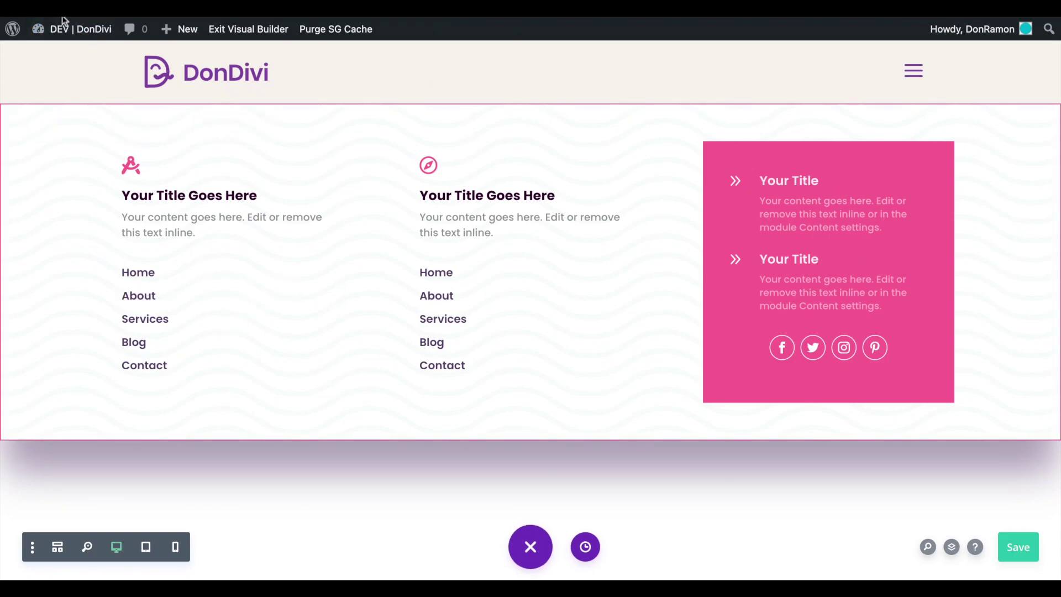
Switch to the WordPress dashboard, go to the Divi Theme Builder and open the Video SUB template's custom header for editing
key("ctrl+Tab")
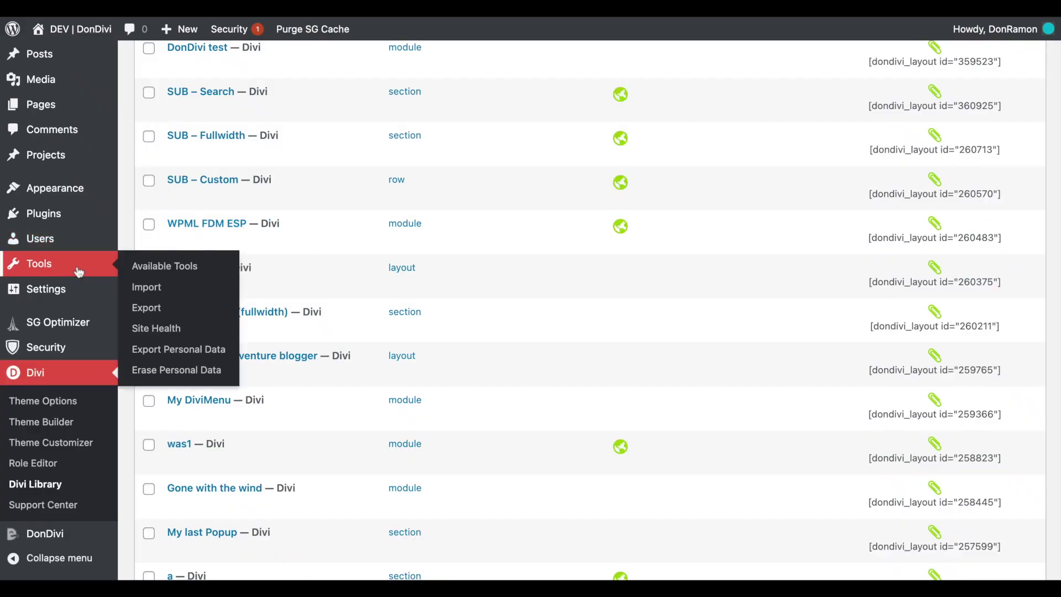
left_click(90, 426)
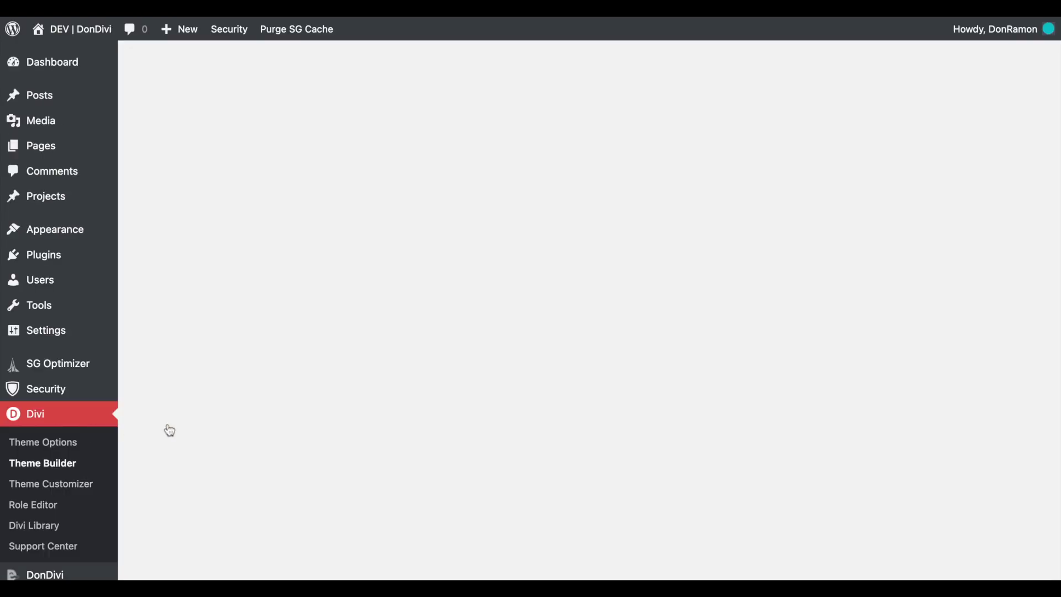
scroll(151, 250, "down", 20)
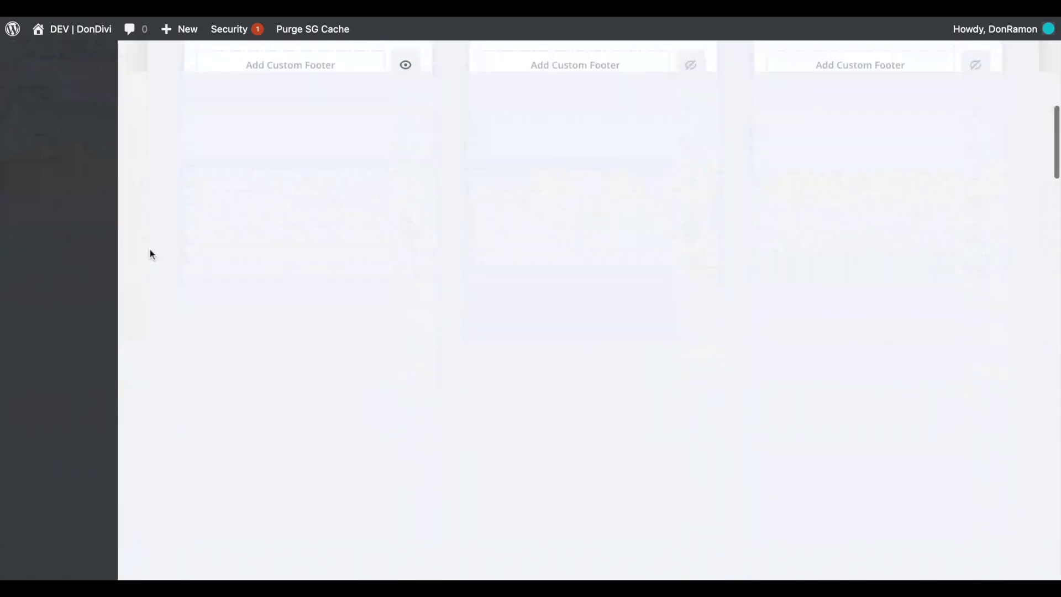
scroll(590, 310, "down", 10)
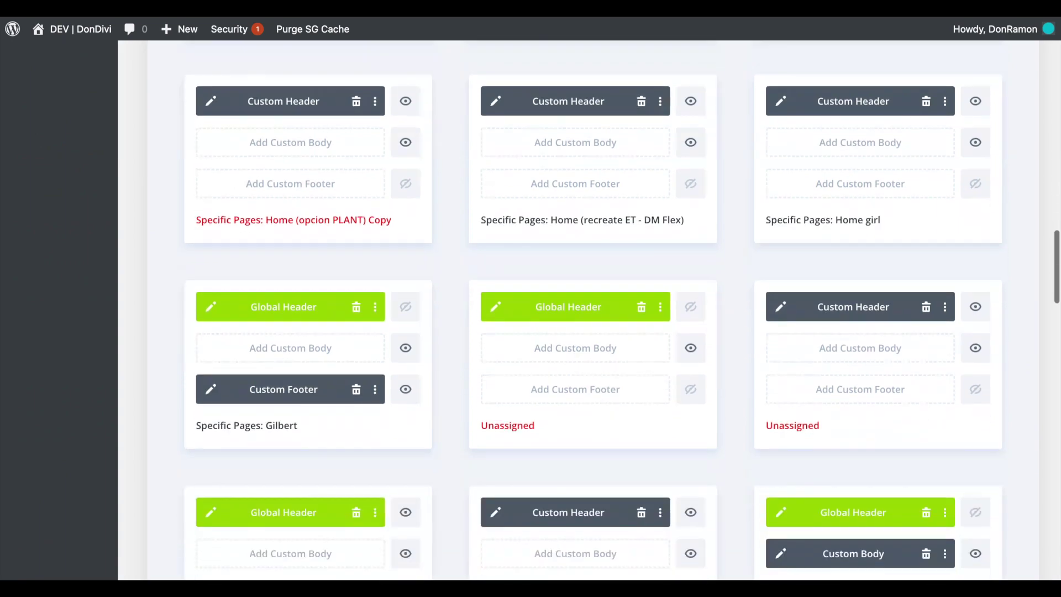
scroll(589, 310, "down", 10)
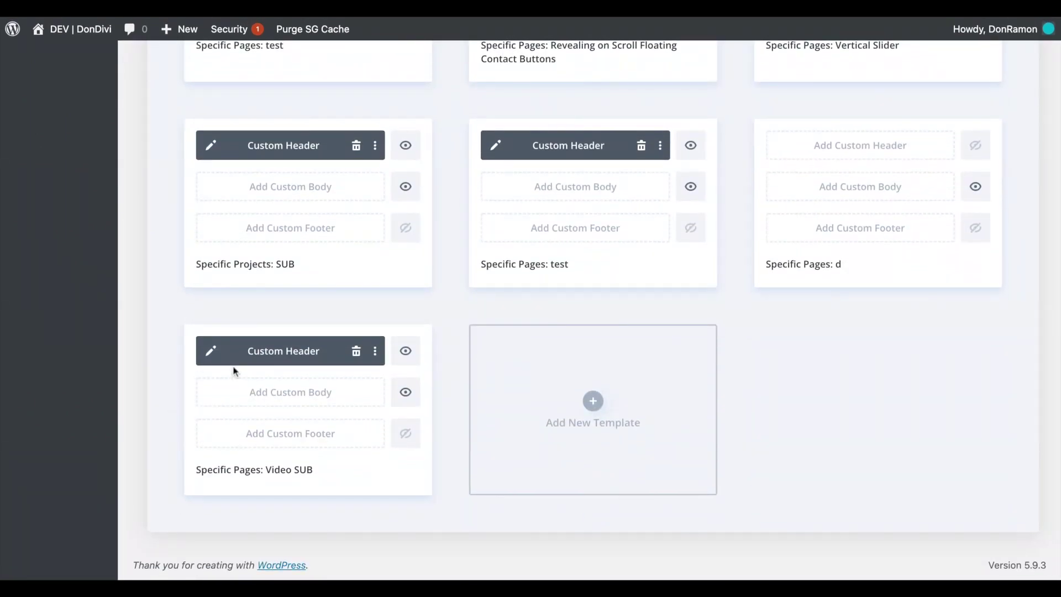
left_click(211, 353)
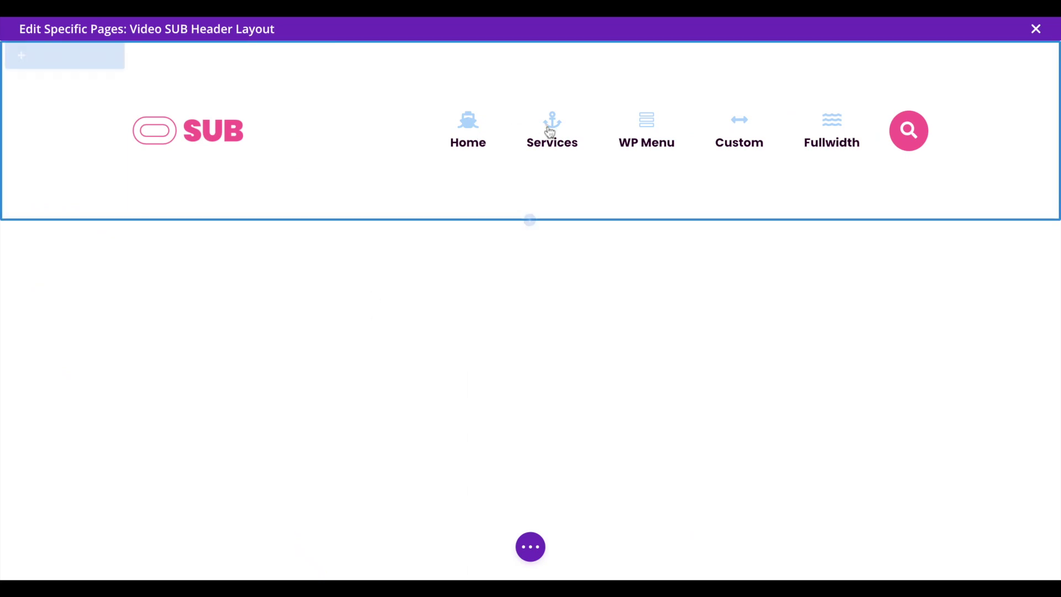
In the header's DiviMenus Flex module, set the WP Menu item's link type to Sub
left_click(504, 109)
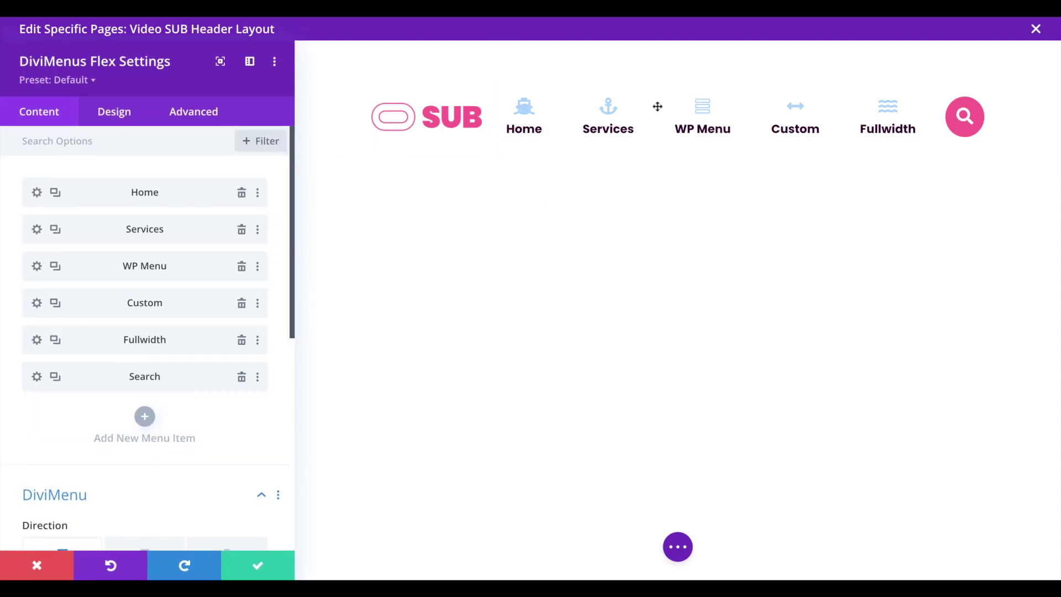
left_click(705, 116)
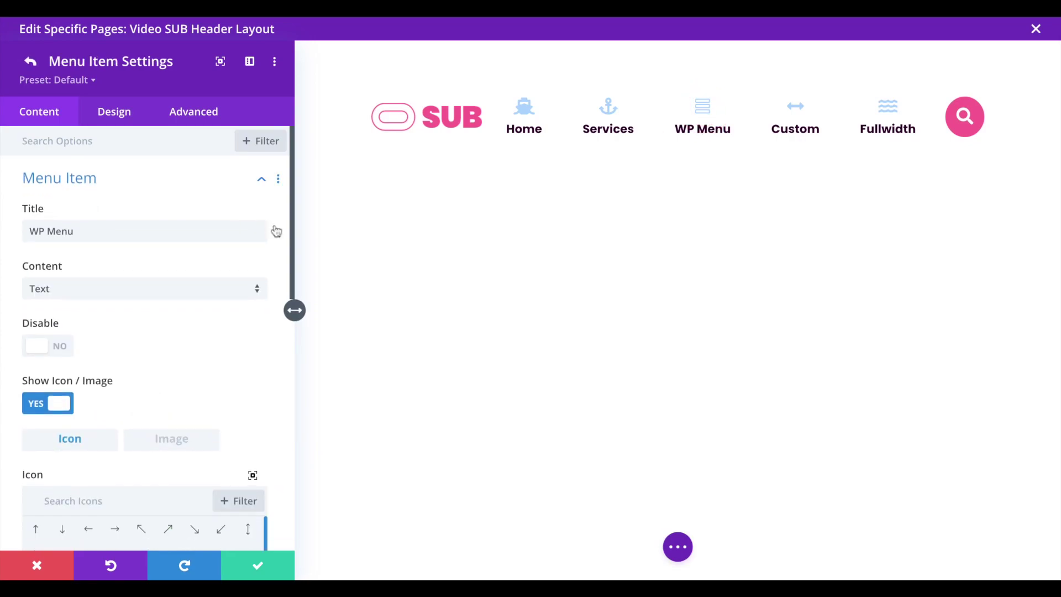
scroll(276, 231, "down", 5)
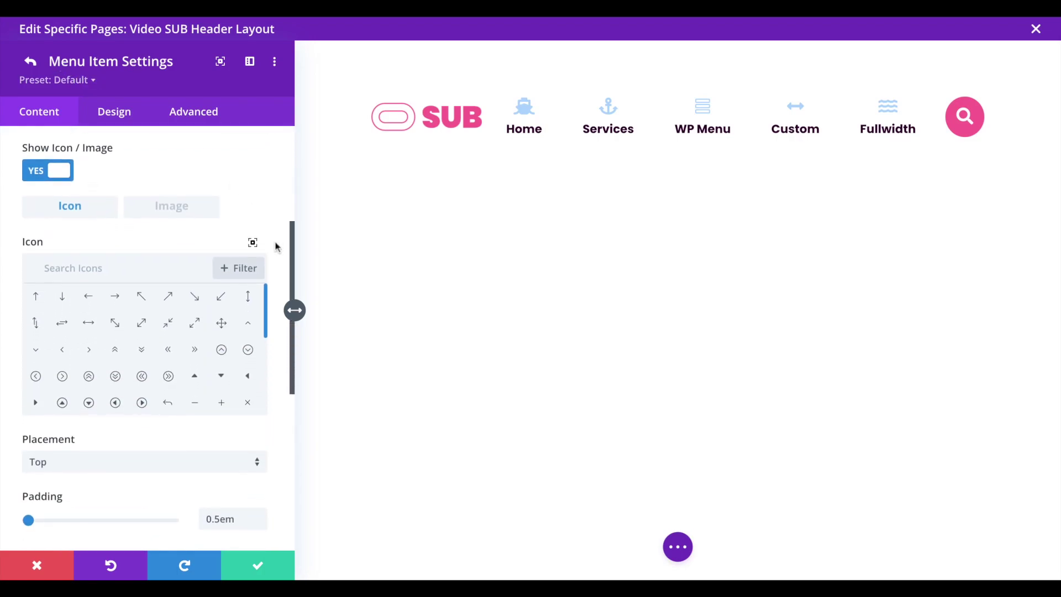
scroll(277, 247, "down", 8)
left_click(57, 463)
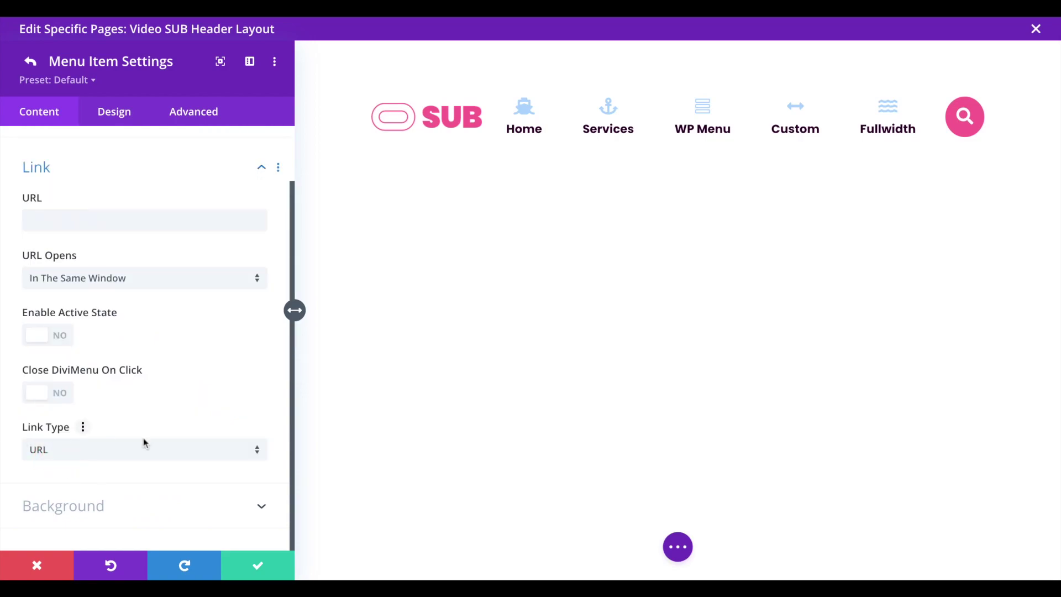
left_click(130, 452)
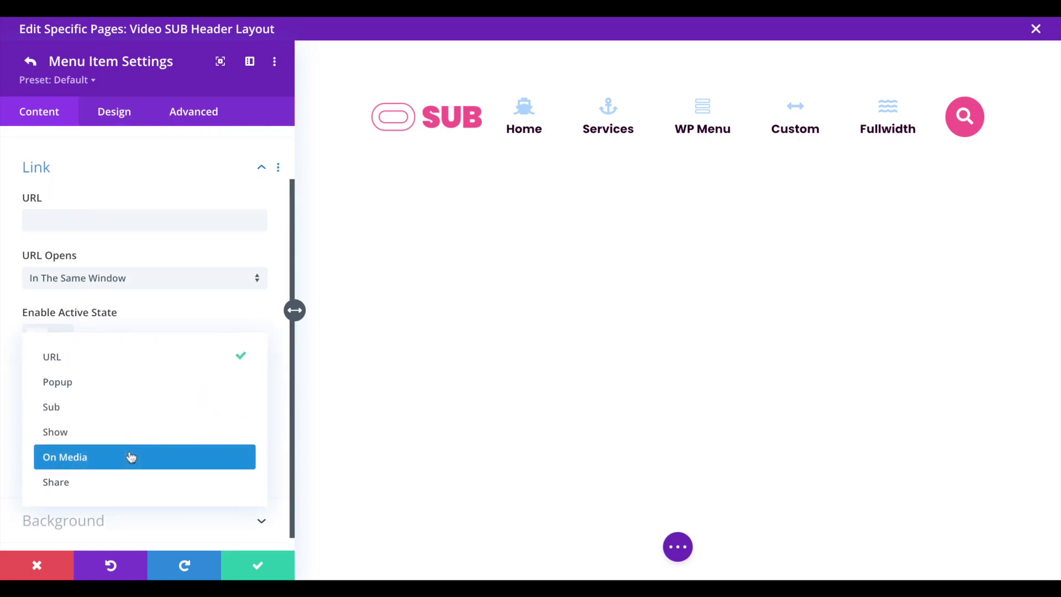
left_click(121, 418)
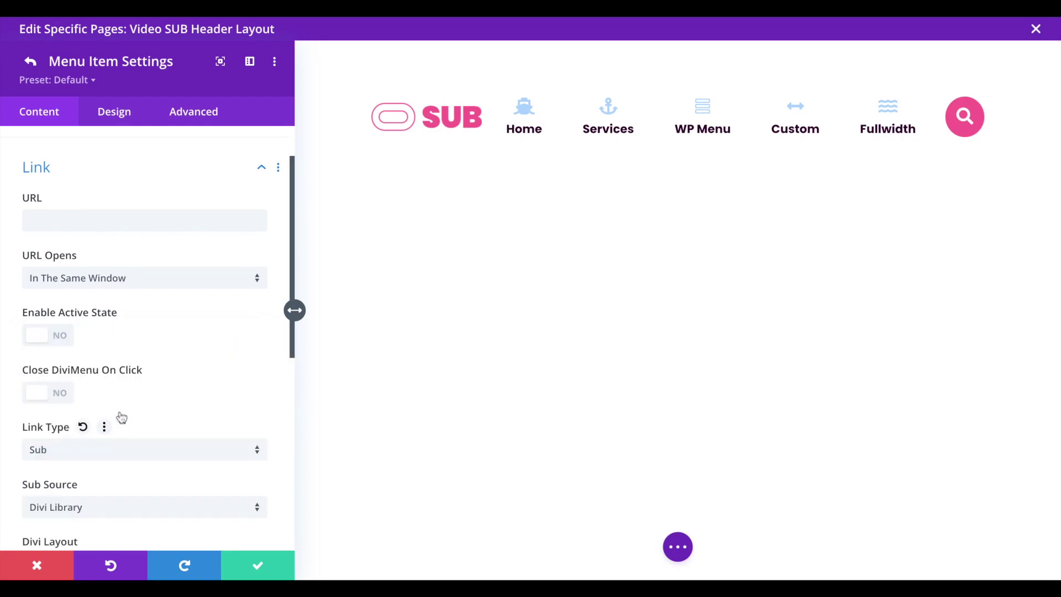
Set the WP Menu item's sub source to WordPress Menu and choose the 05 Sublevels menu
scroll(278, 407, "down", 3)
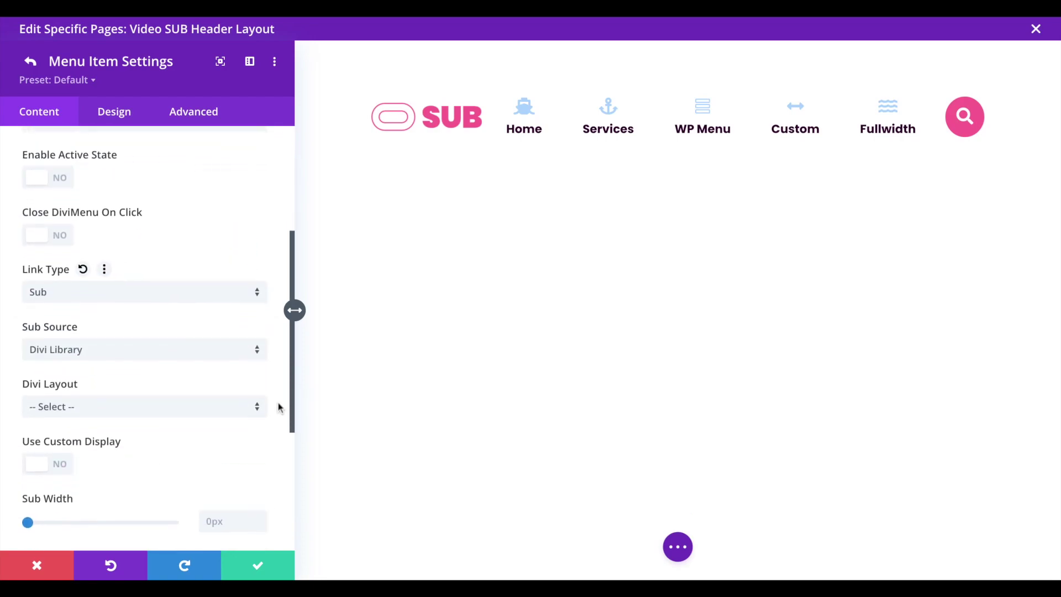
left_click(104, 358)
left_click(167, 393)
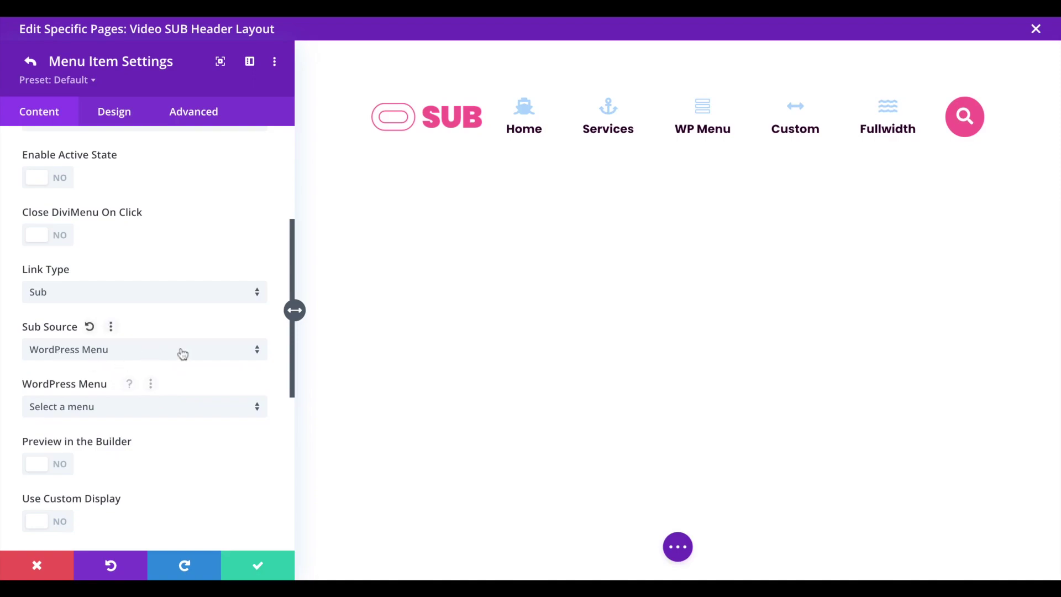
scroll(183, 354, "down", 1)
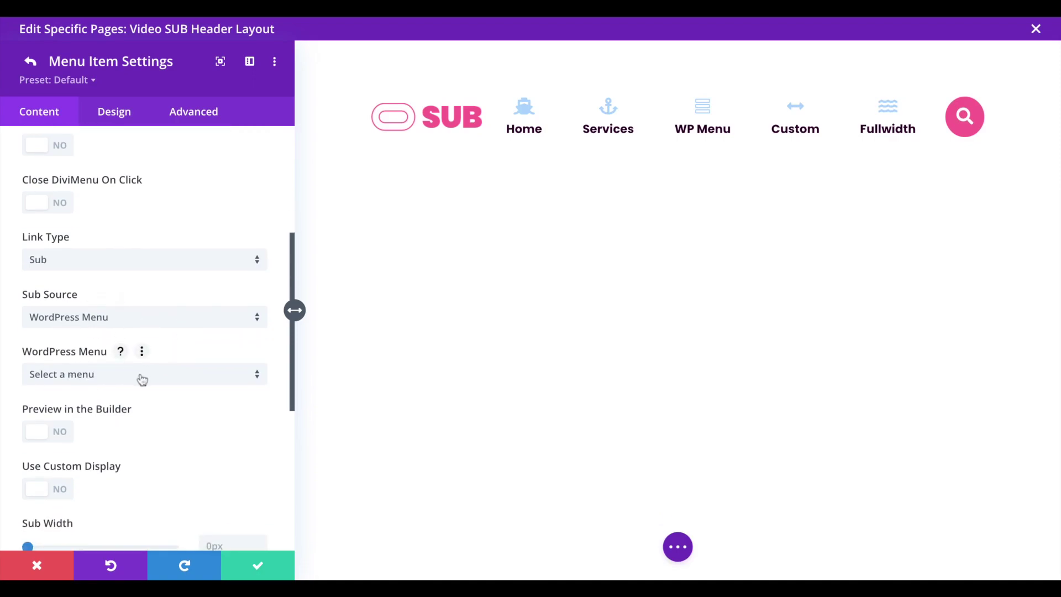
left_click(114, 378)
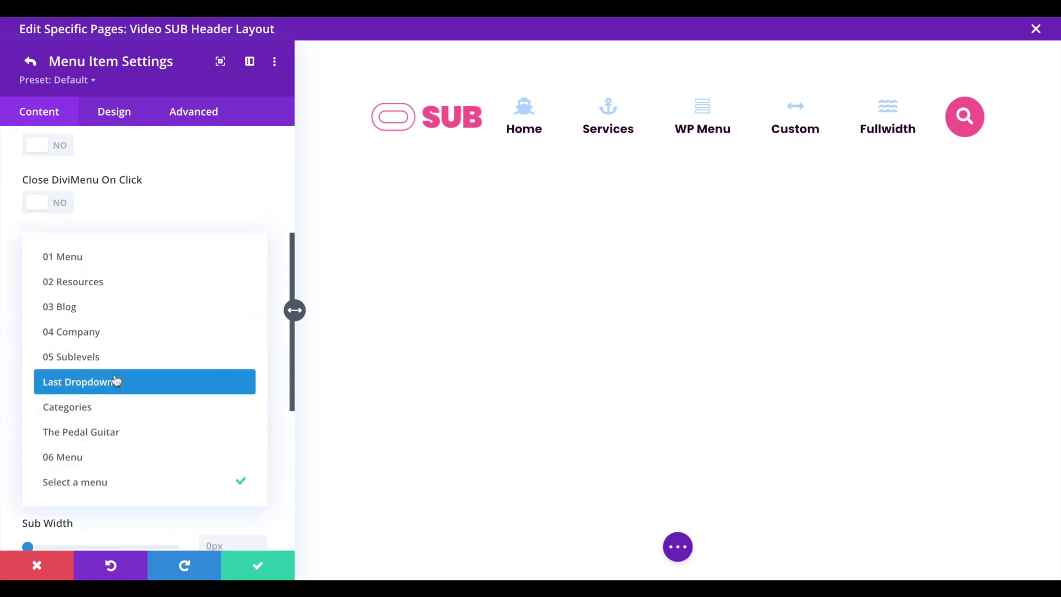
left_click(87, 365)
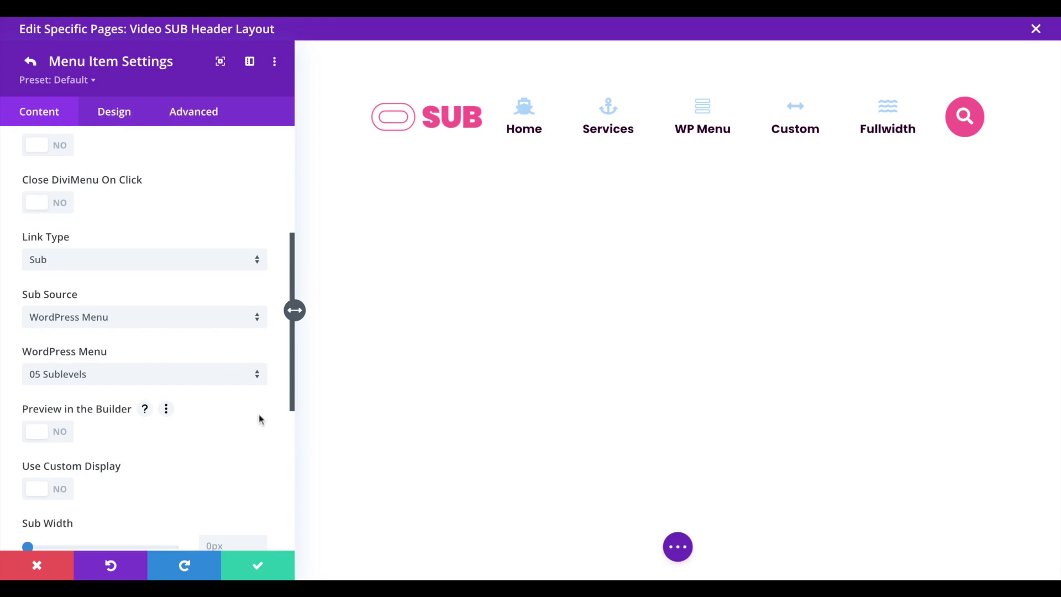
Enable Preview in the Builder for the WP Menu item's submenu
scroll(260, 420, "down", 1)
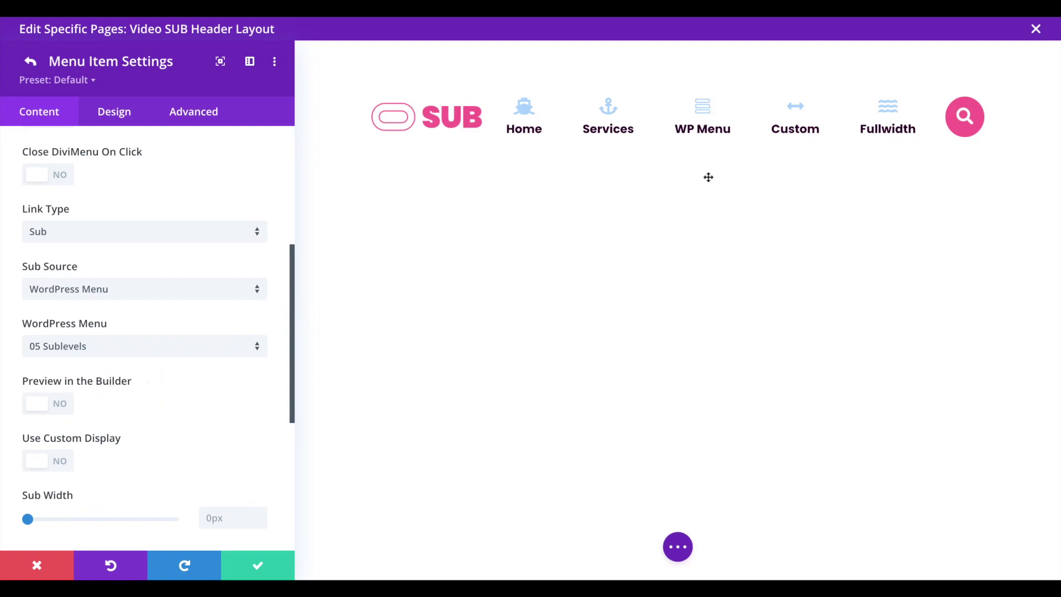
scroll(220, 384, "down", 1)
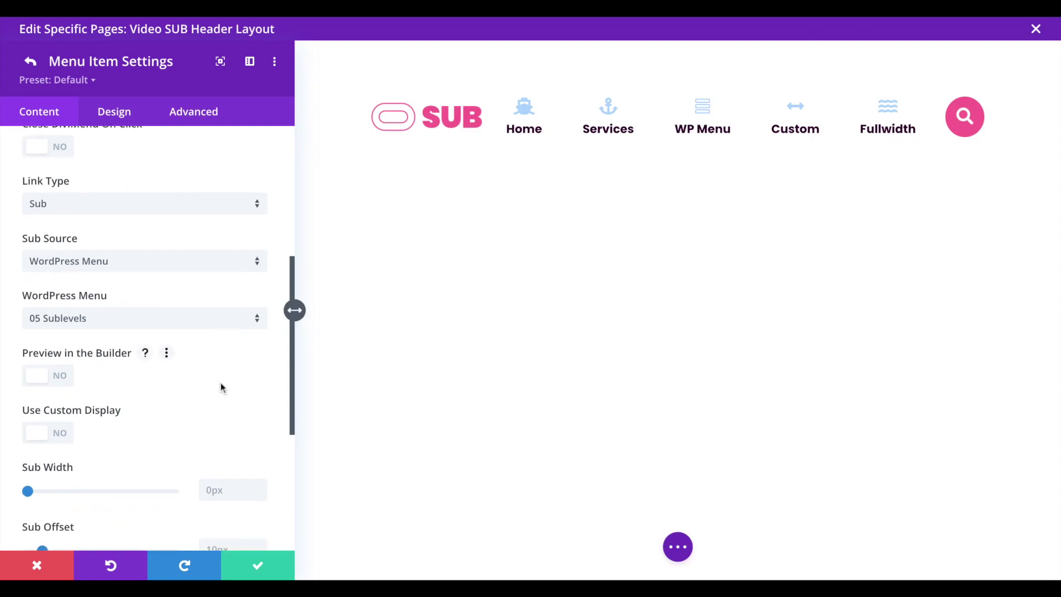
left_click(48, 380)
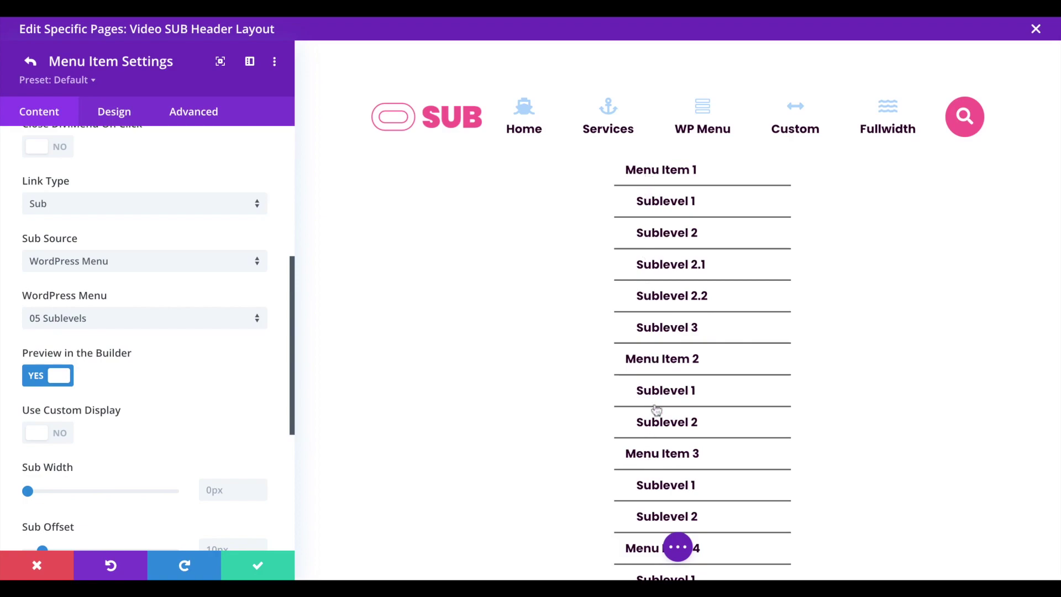
left_click(58, 382)
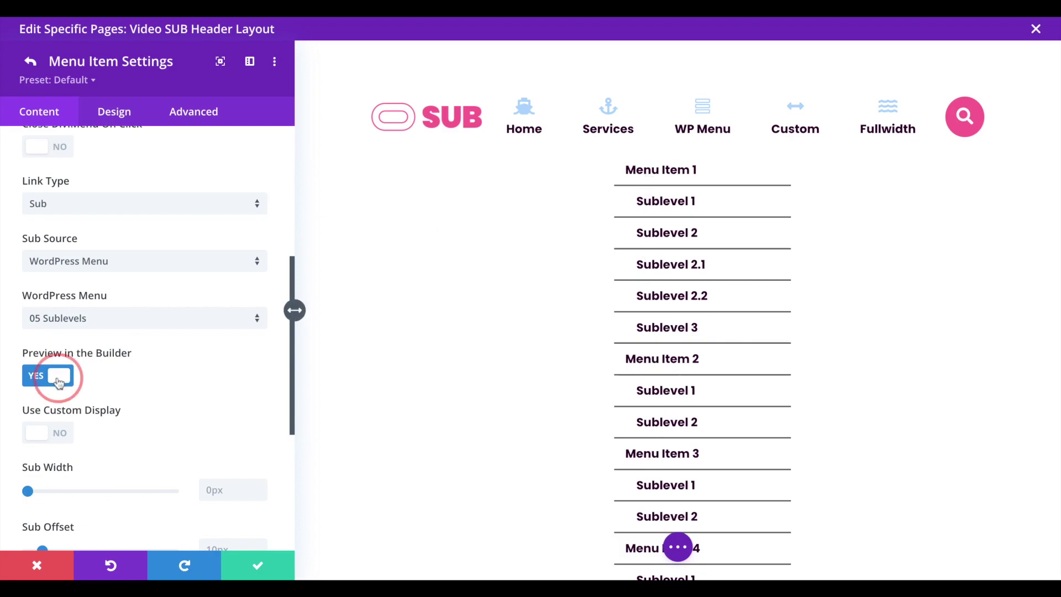
left_click(59, 380)
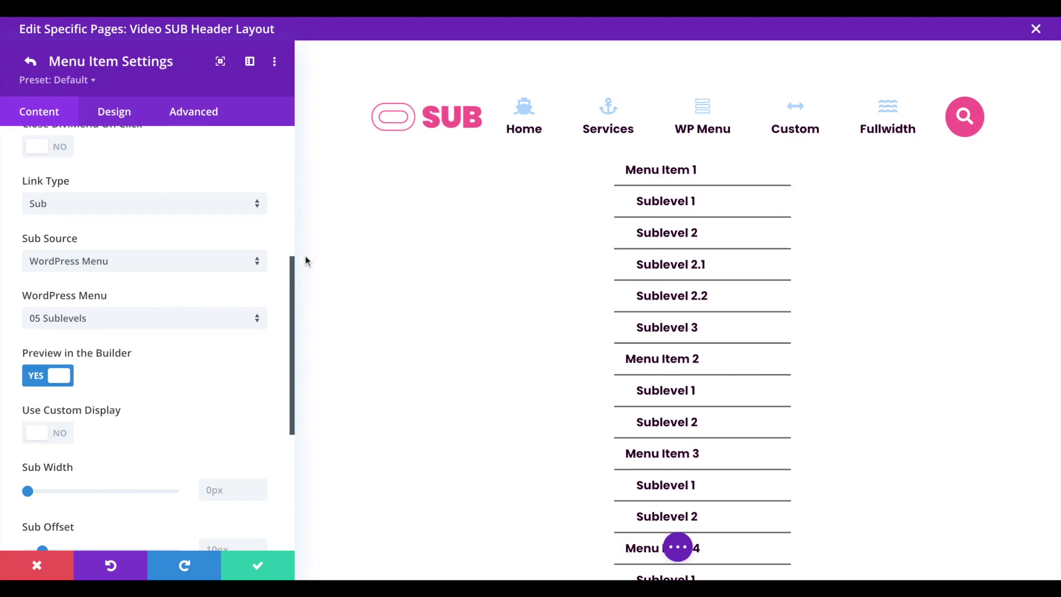
Add the custom CSS "border: none;" to the WordPress Menu Item element of the WP Menu item
left_click(187, 113)
left_click(133, 223)
scroll(135, 224, "down", 2)
scroll(136, 224, "down", 5)
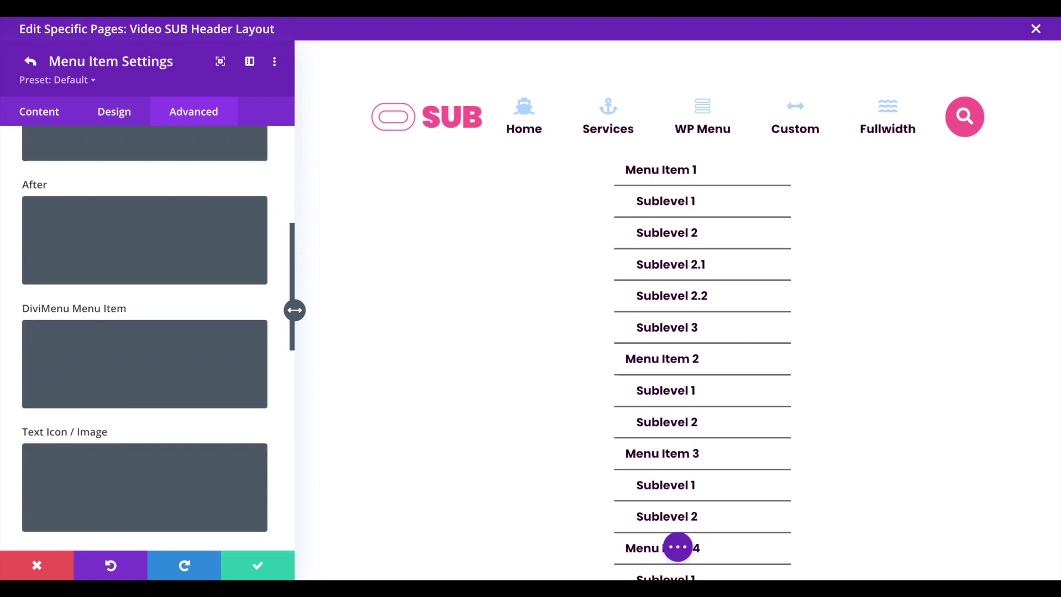
scroll(135, 304, "down", 3)
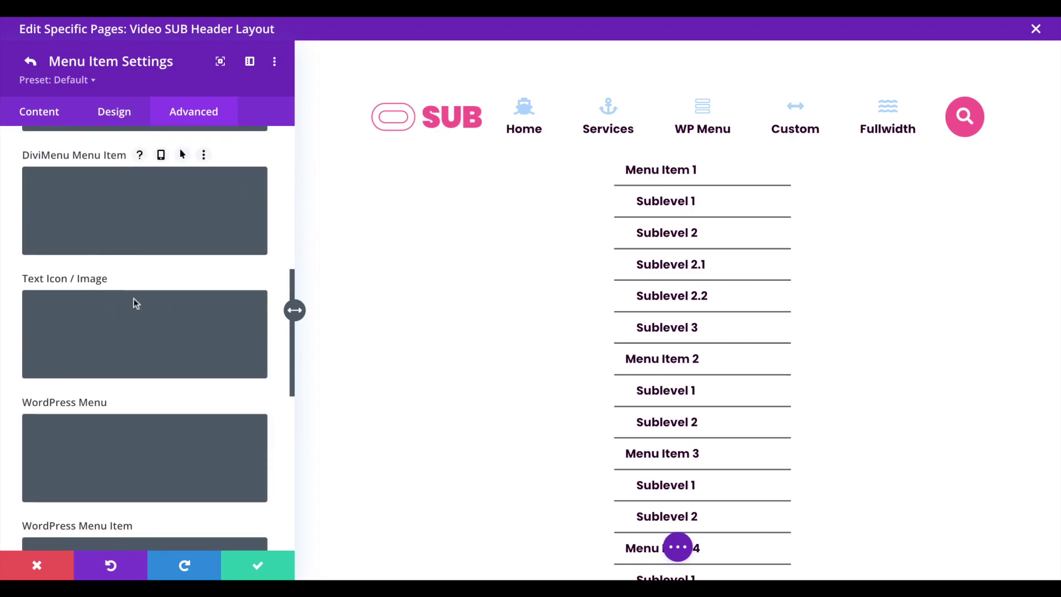
scroll(136, 303, "down", 2)
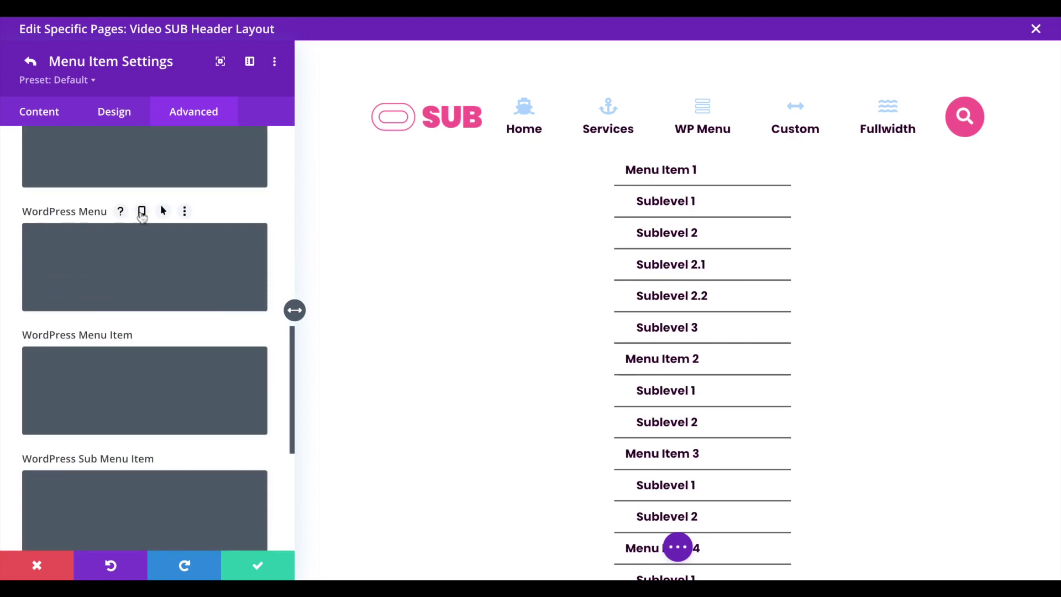
scroll(135, 293, "down", 1)
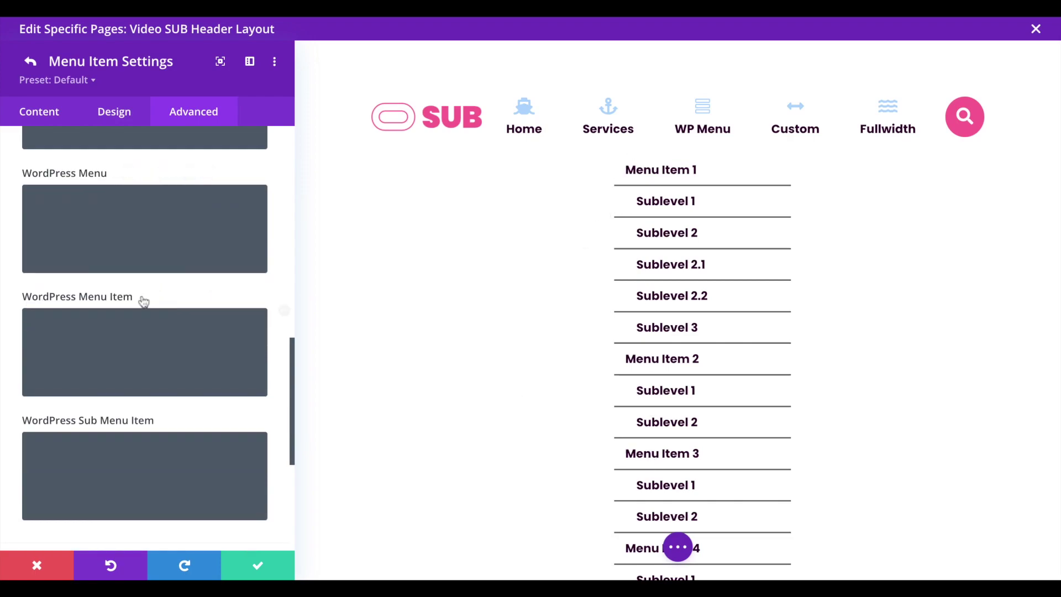
left_click(92, 334)
type("border: none;")
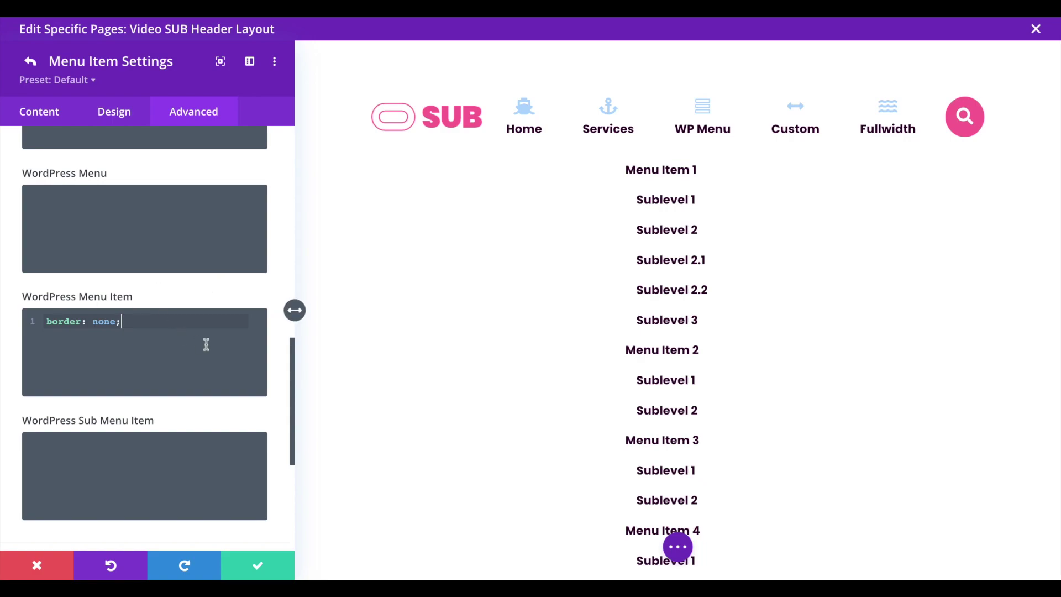
In the Sub design options, enable hover styling for Menu Item Background and set its default color to the recently used pink
left_click(110, 118)
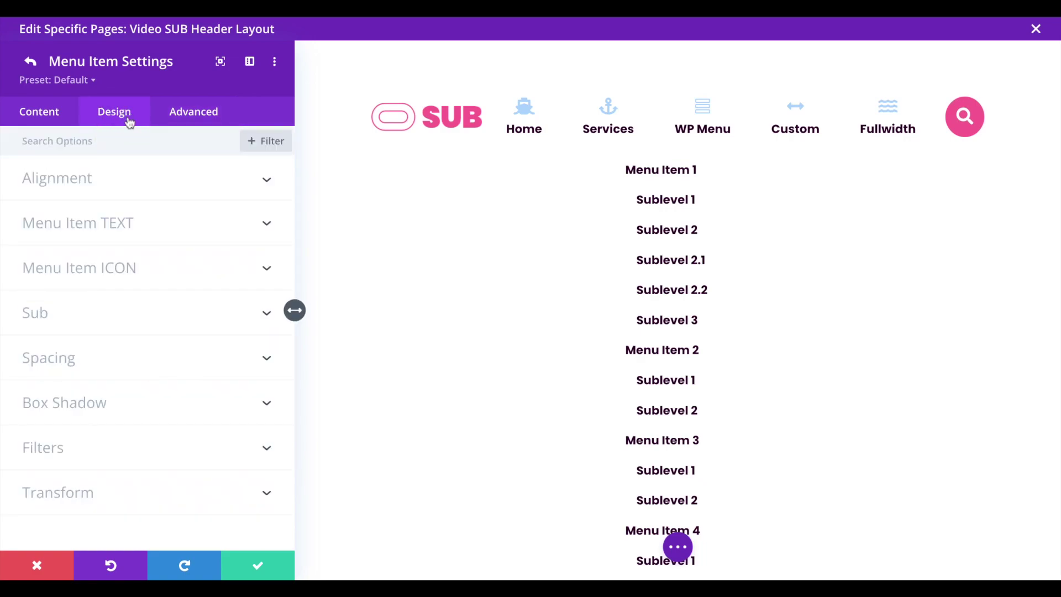
left_click(75, 311)
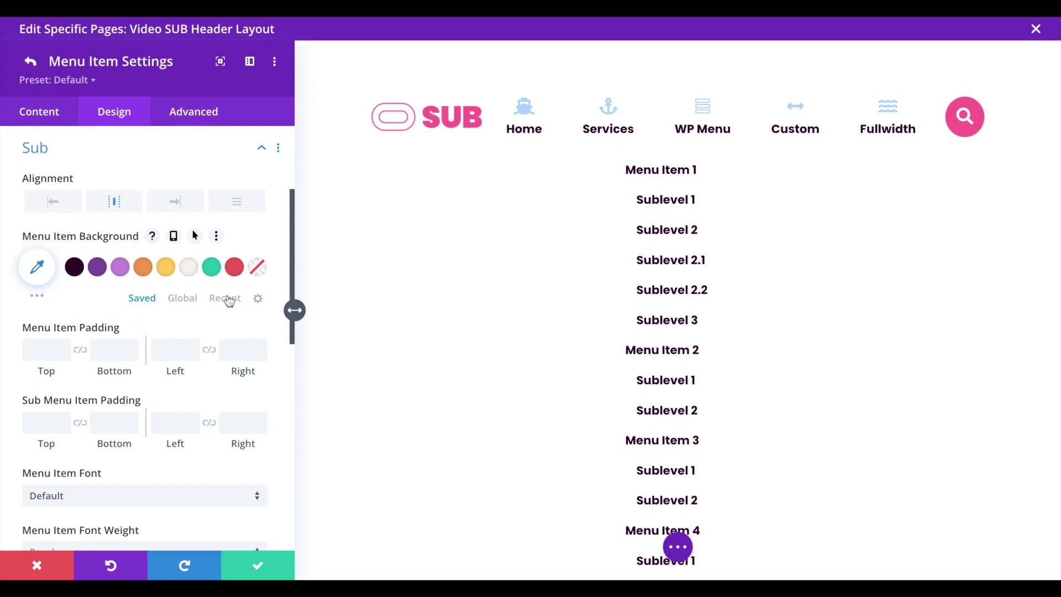
left_click(195, 236)
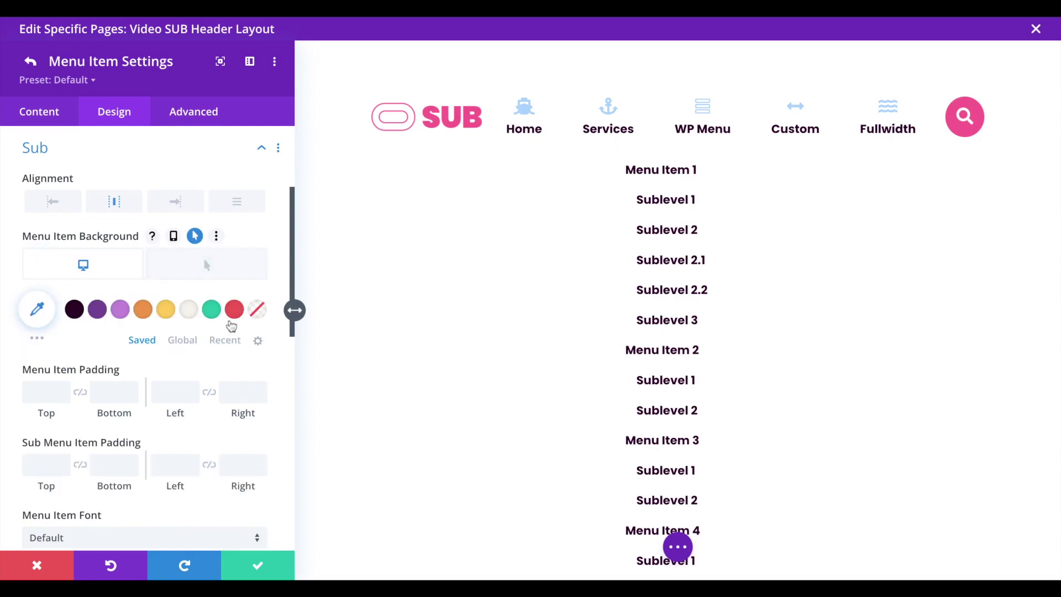
left_click(225, 341)
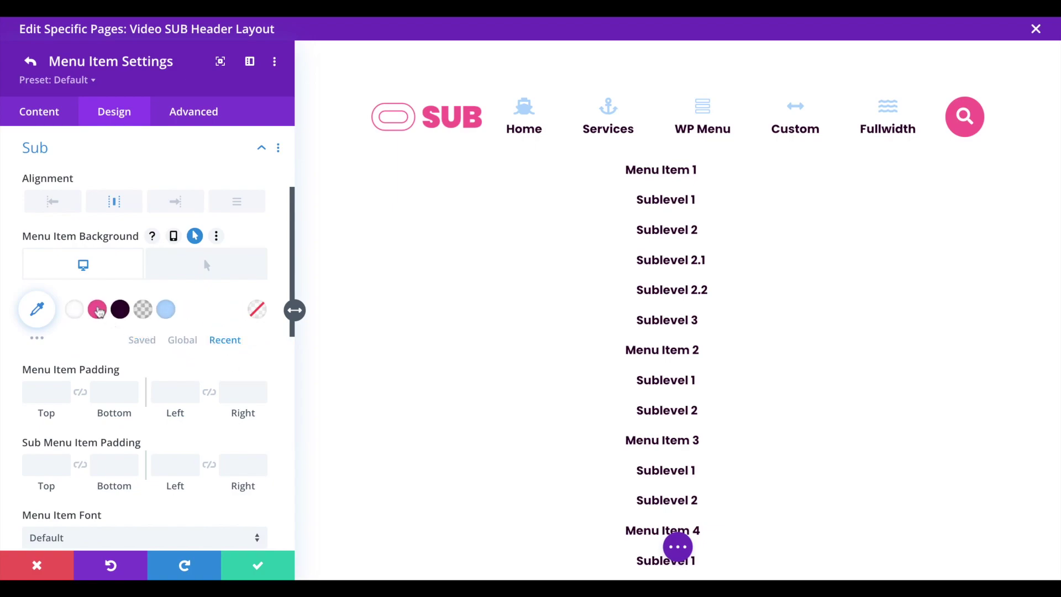
left_click(98, 311)
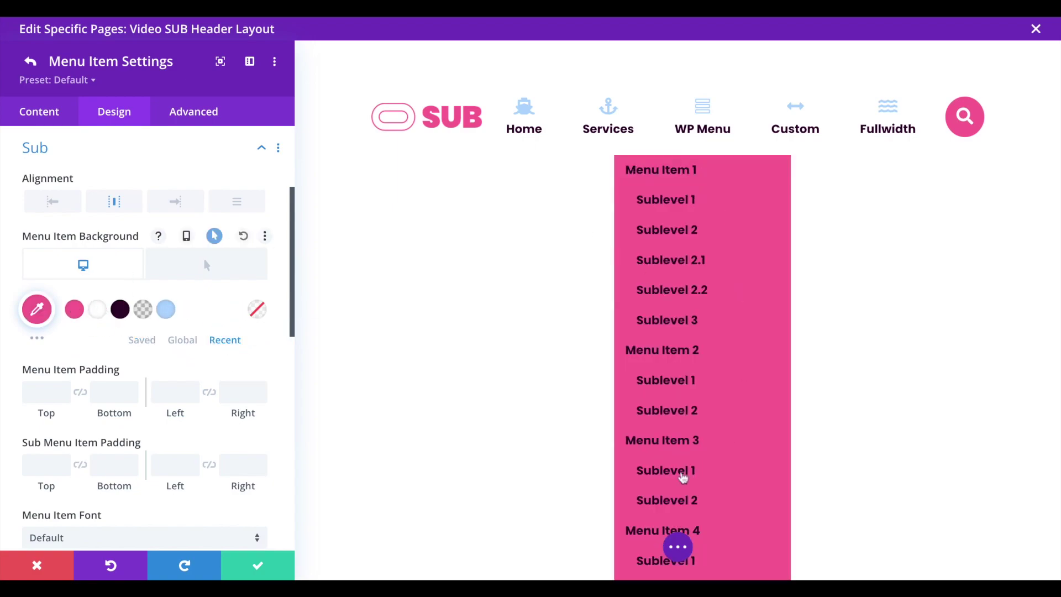
Set the submenu item background's hover color to #2d0029 and return to the default desktop state
left_click(184, 273)
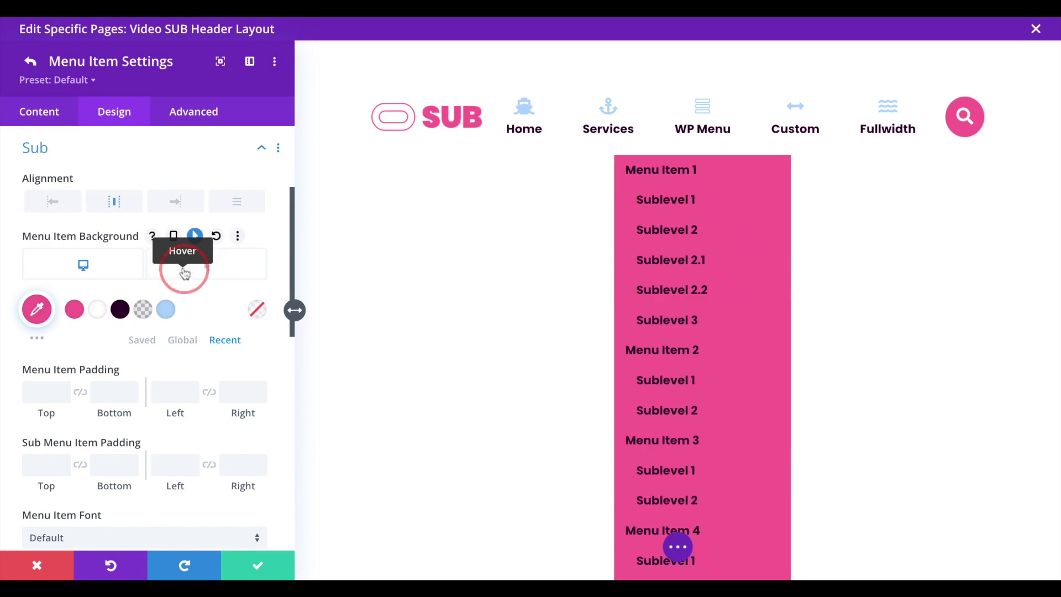
left_click(121, 310)
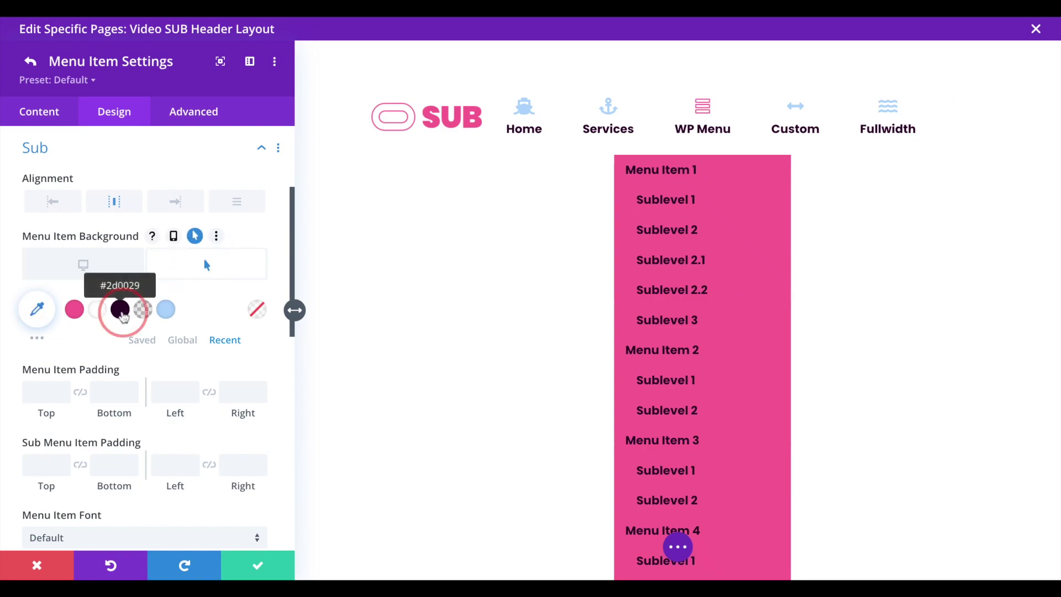
left_click(94, 265)
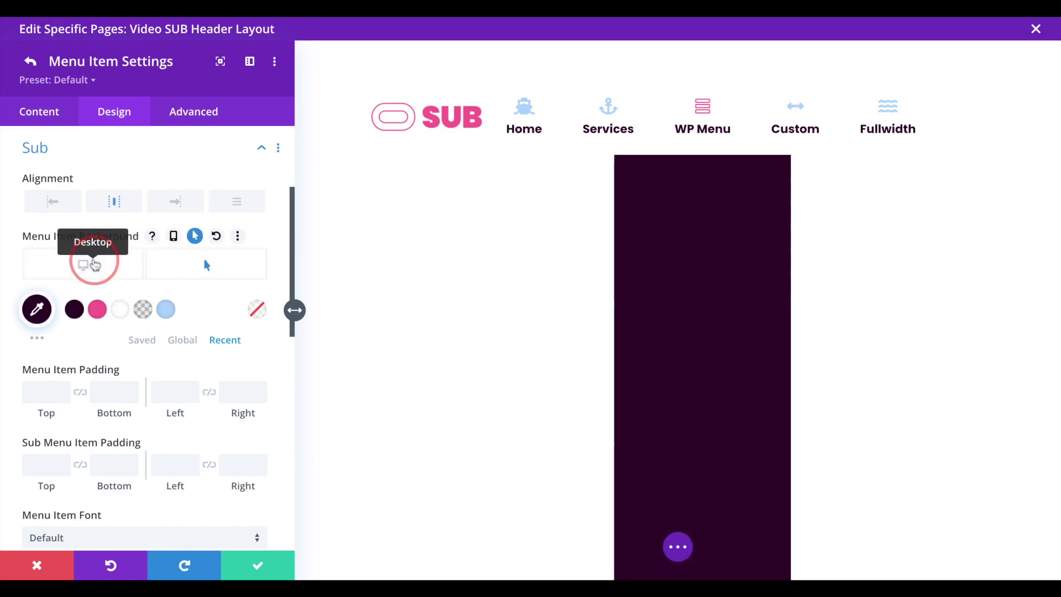
left_click(215, 270)
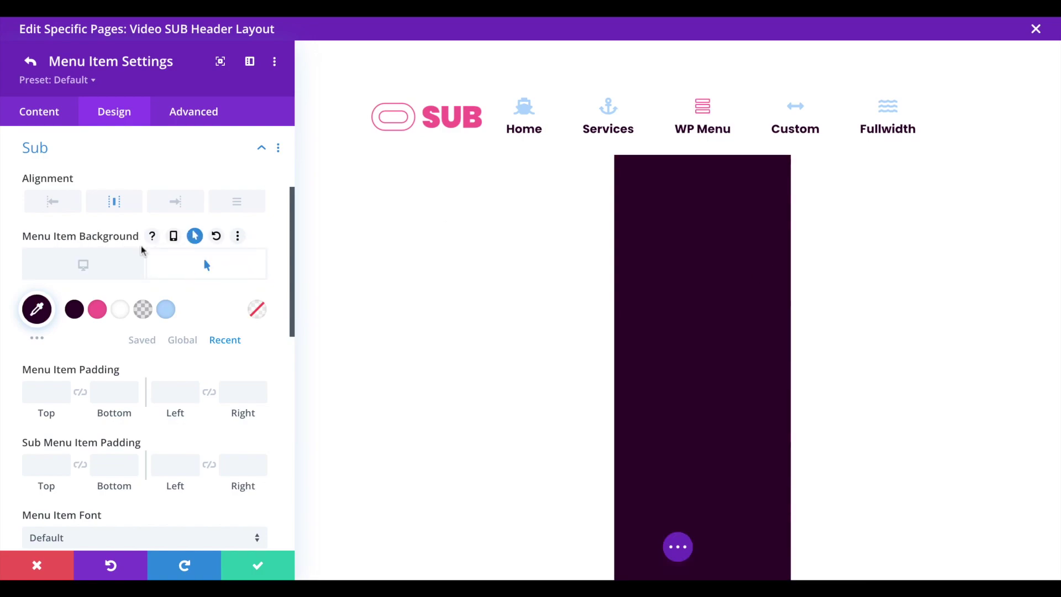
left_click(101, 267)
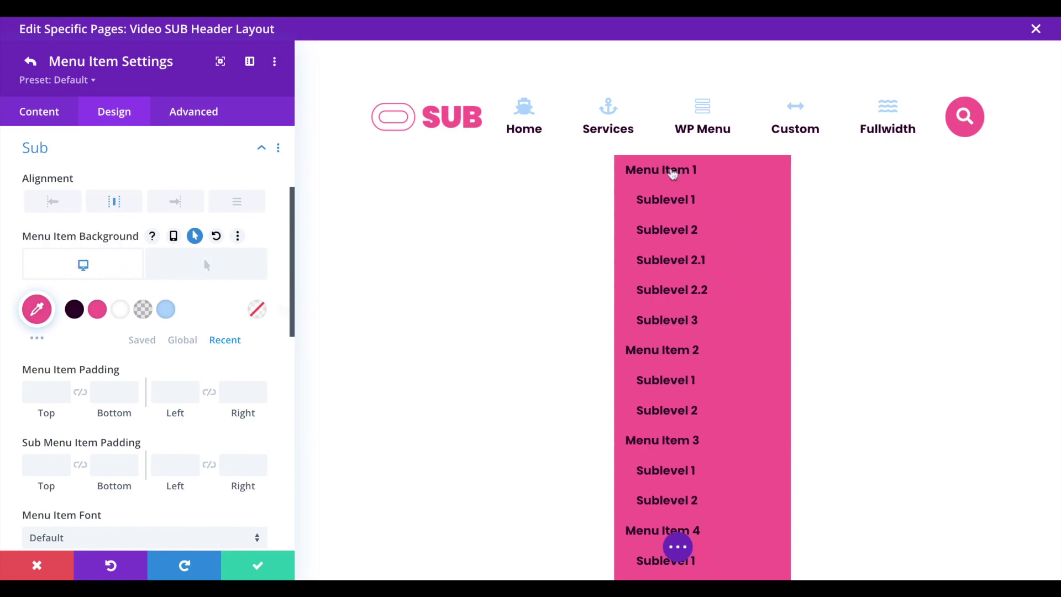
Set the submenu items' text color to #ffffff and their text size to 15px
scroll(267, 357, "down", 5)
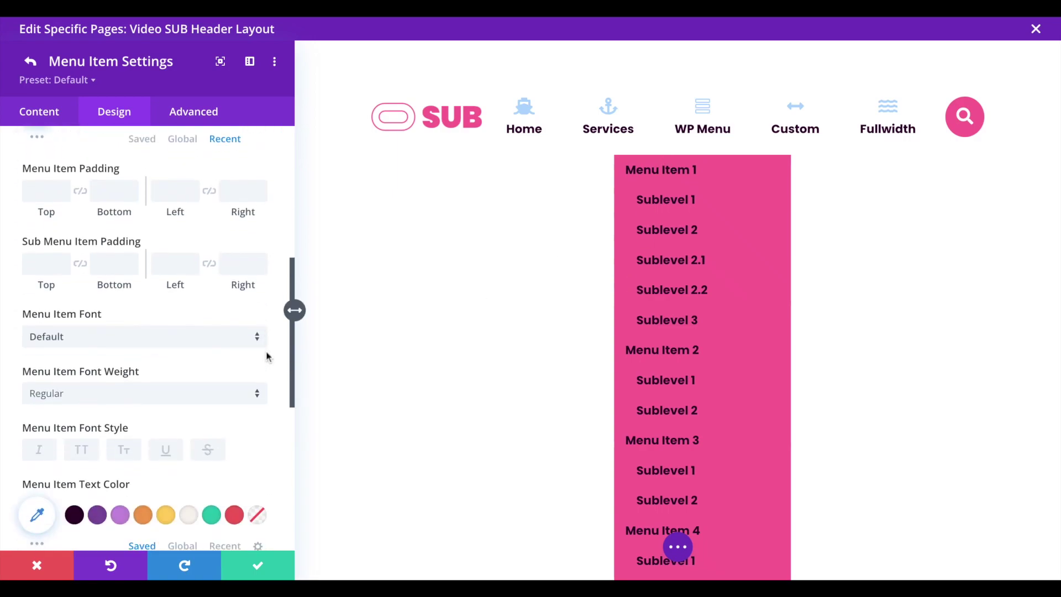
scroll(142, 378, "up", 1)
scroll(141, 378, "down", 2)
left_click(44, 427)
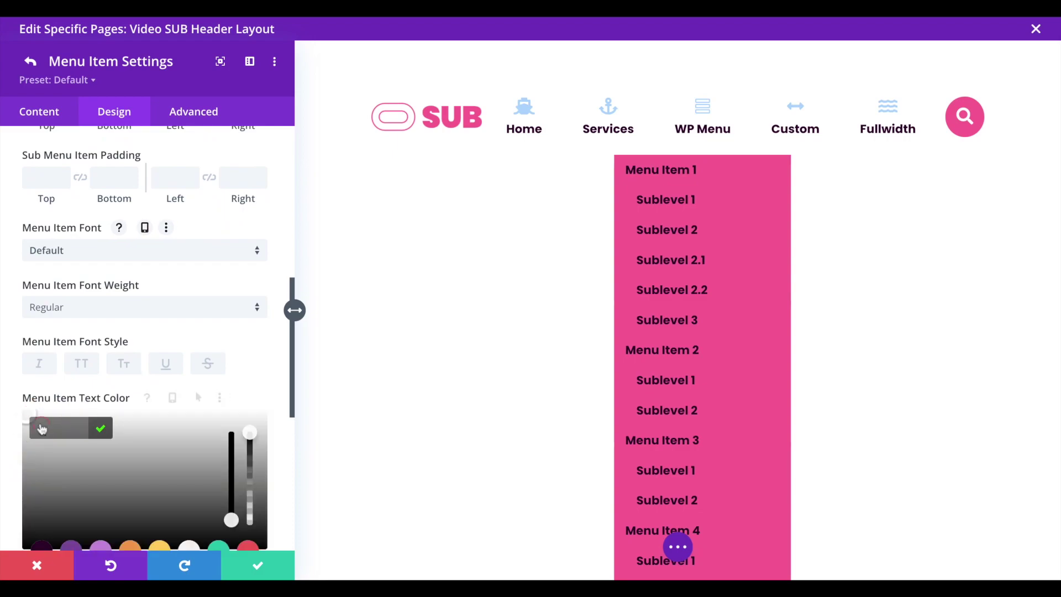
type("ffffff")
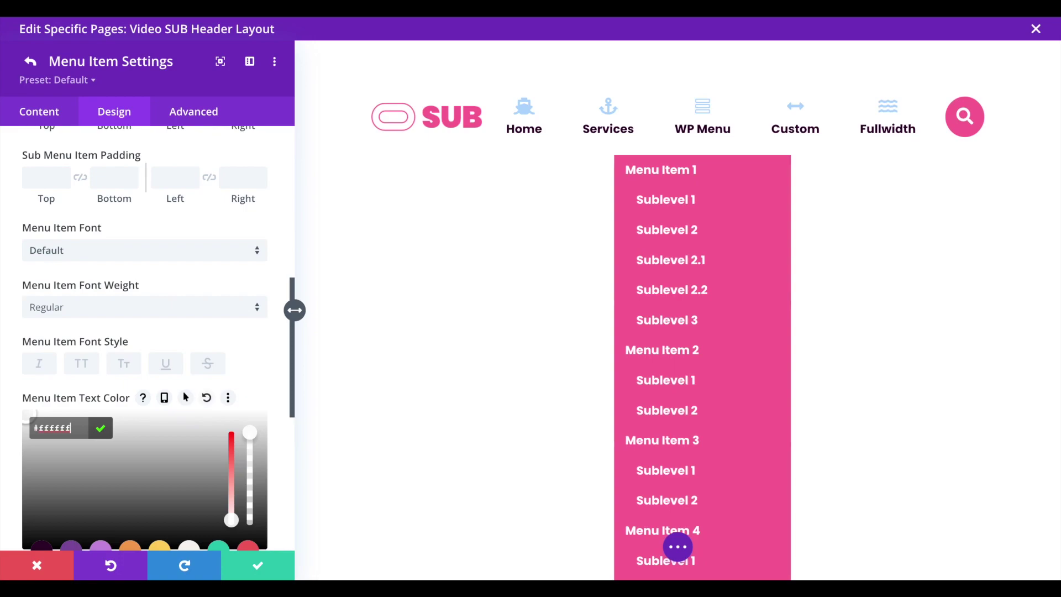
left_click(14, 430)
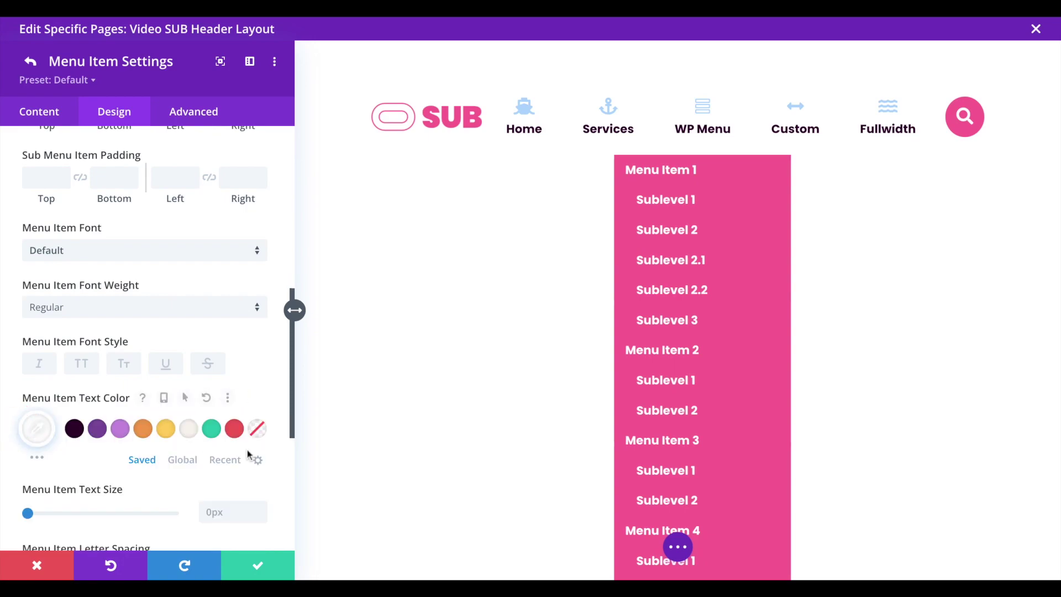
scroll(247, 450, "down", 1)
left_click(260, 499)
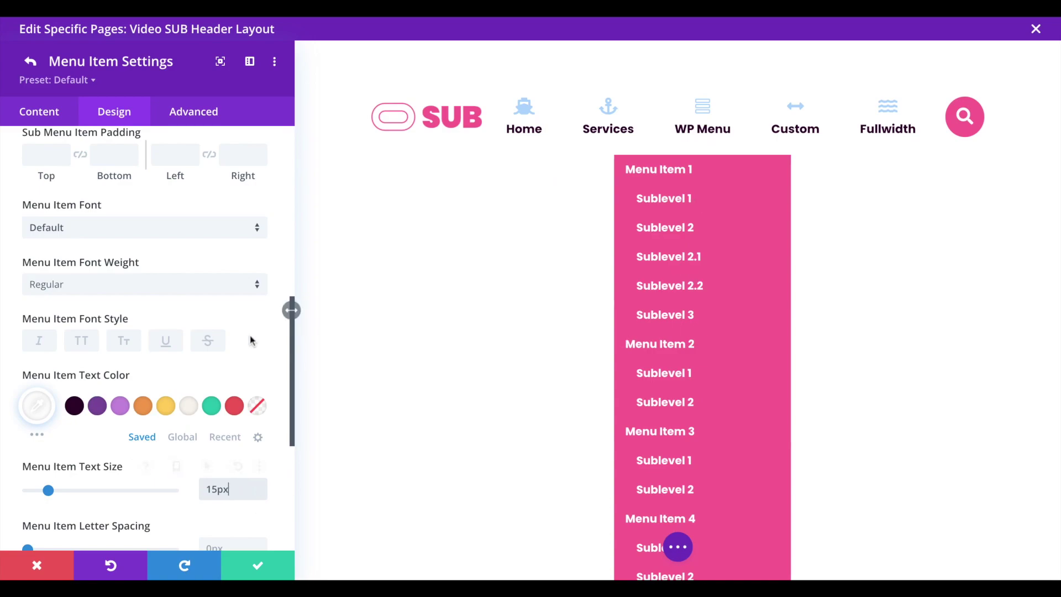
Set linked top and bottom padding to 15px for menu items and 10px for sub menu items
scroll(251, 340, "up", 3)
scroll(252, 339, "up", 2)
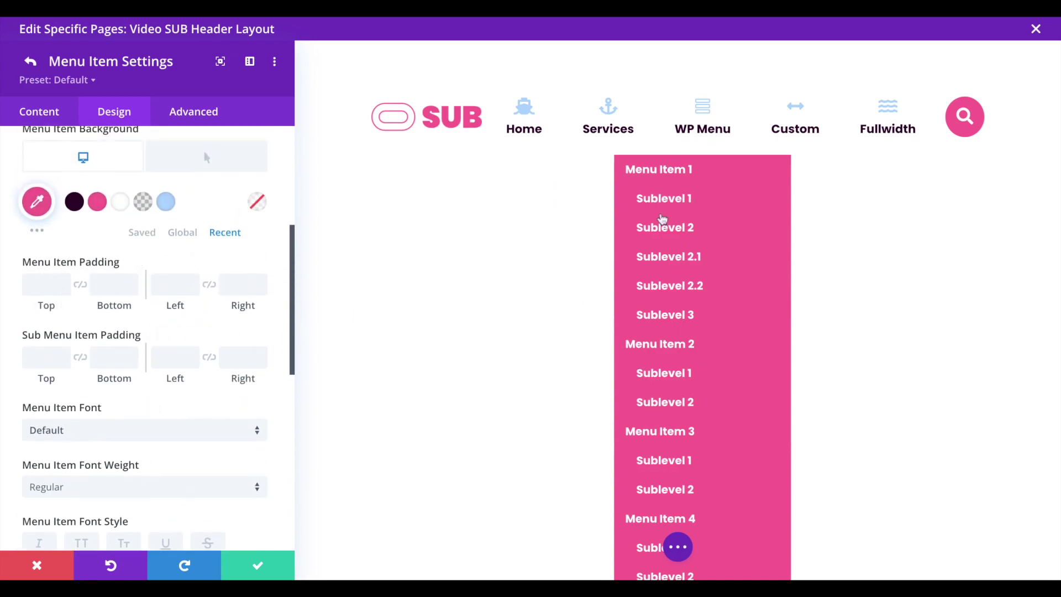
left_click(80, 284)
left_click_drag(46, 284, 1, 294)
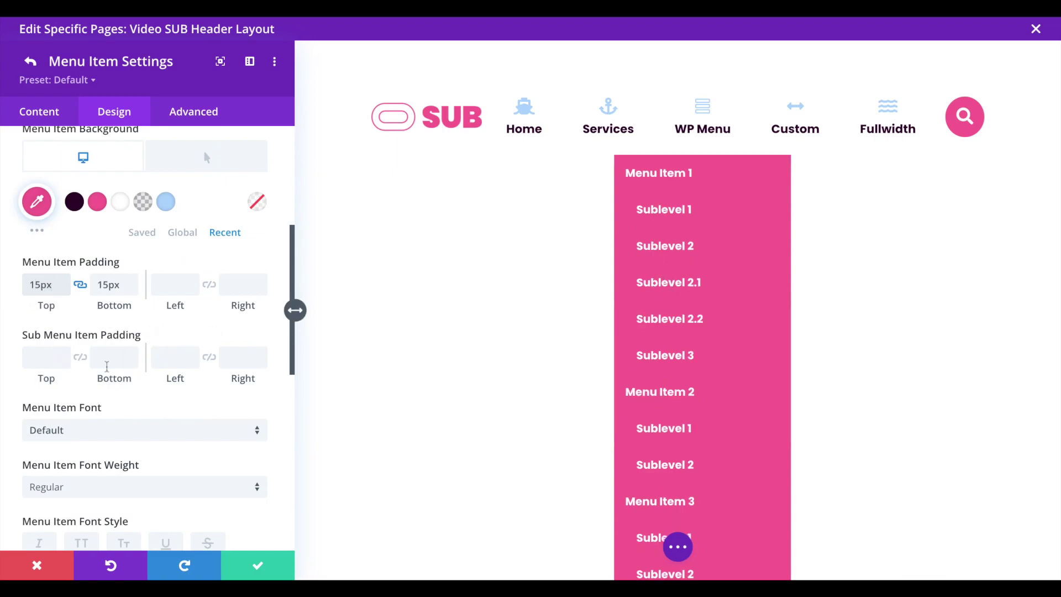
left_click(34, 360)
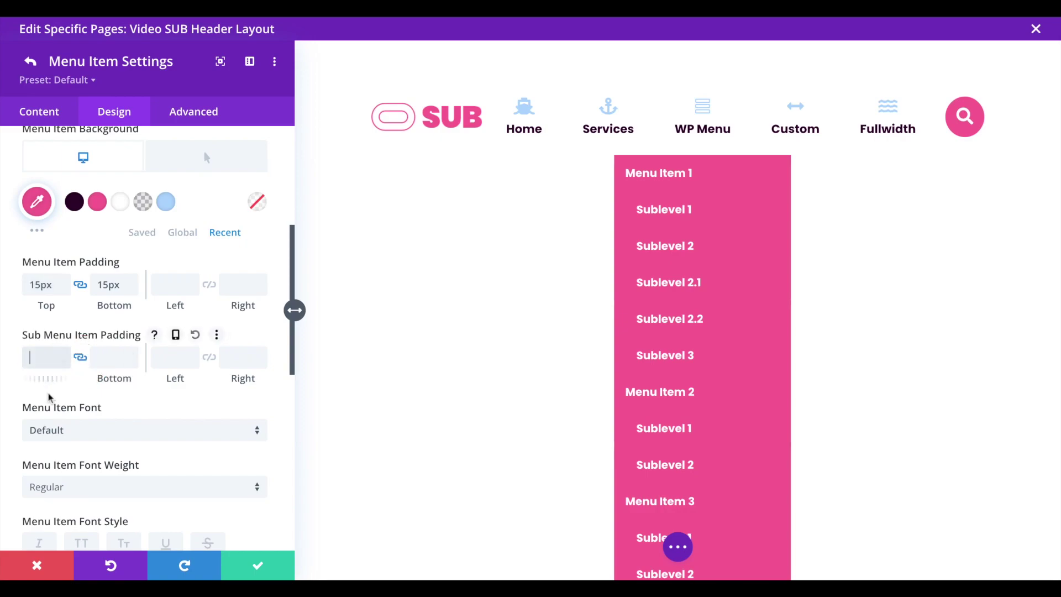
type("10")
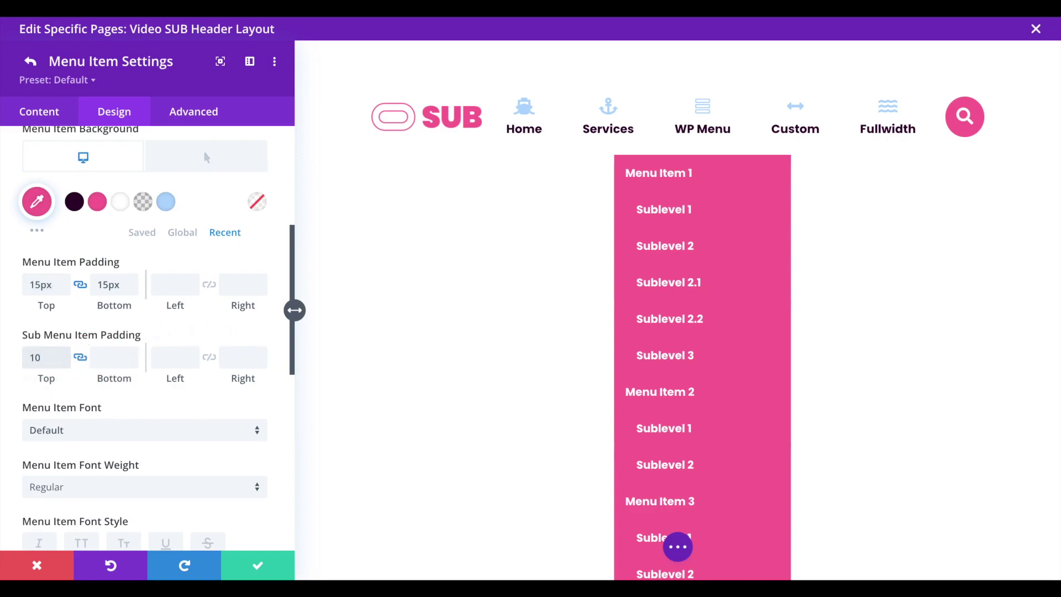
type("px")
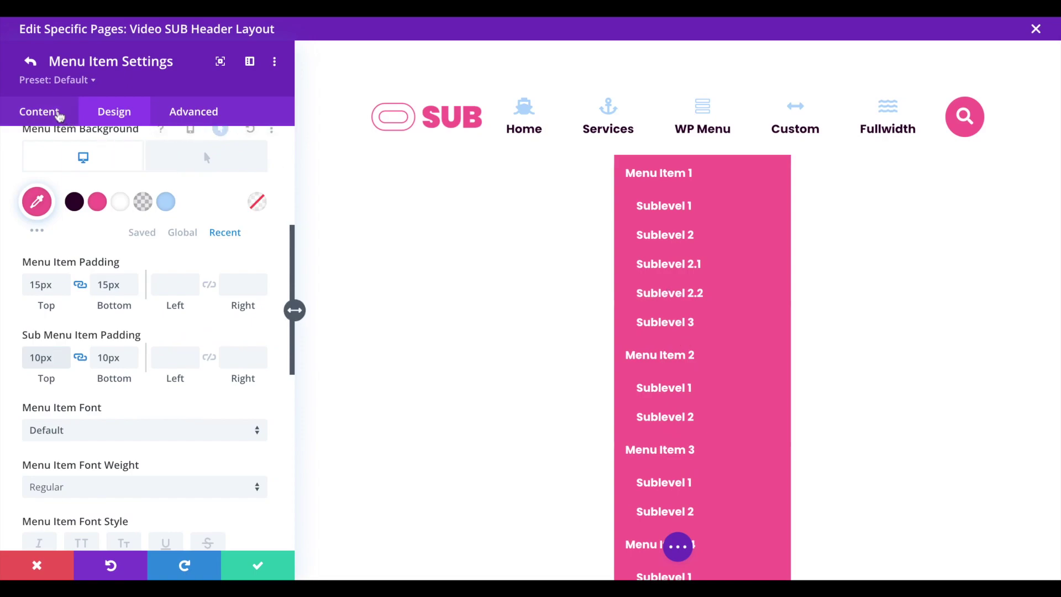
In the WP Menu item's Link options, make the submenu collapsible
left_click(52, 114)
left_click(85, 223)
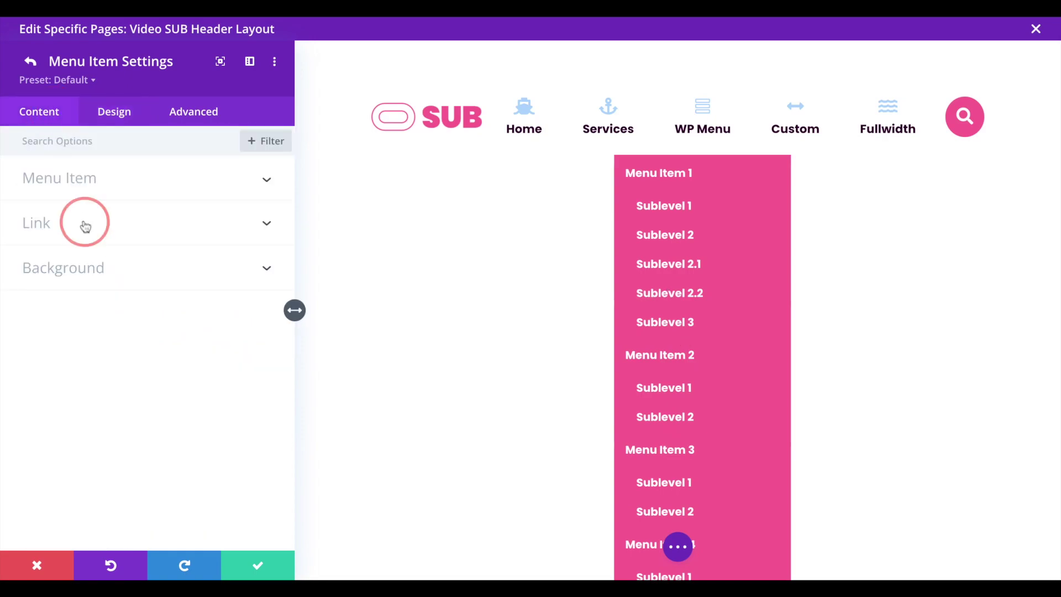
scroll(254, 345, "down", 7)
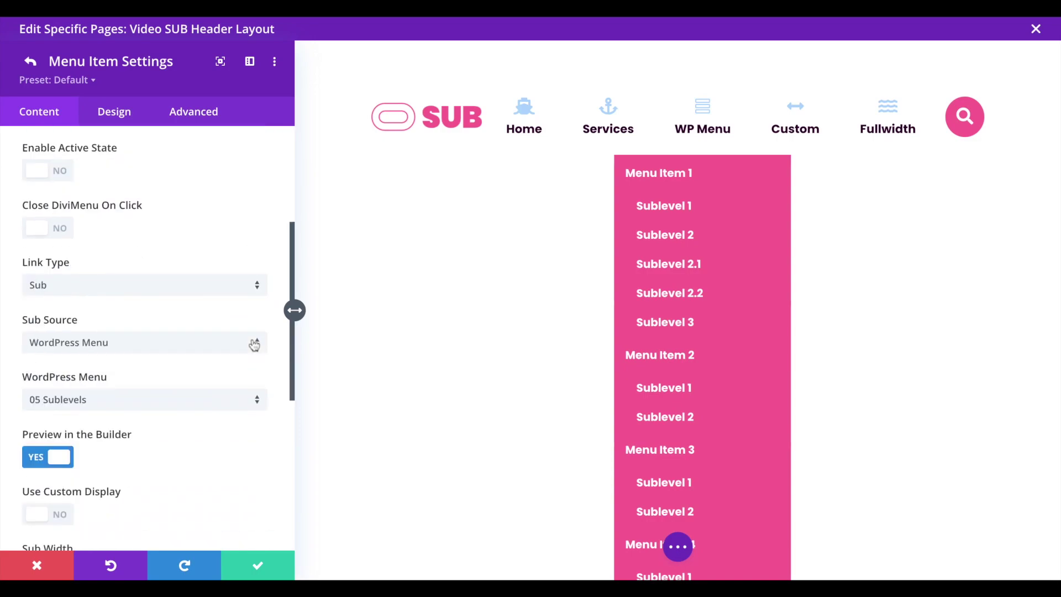
scroll(259, 299, "down", 5)
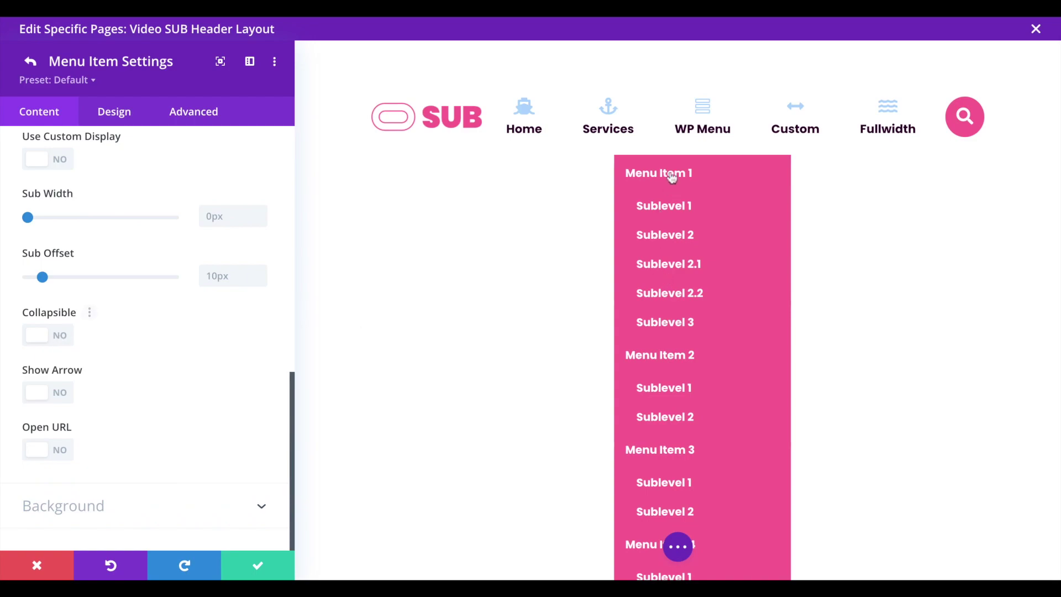
left_click(43, 342)
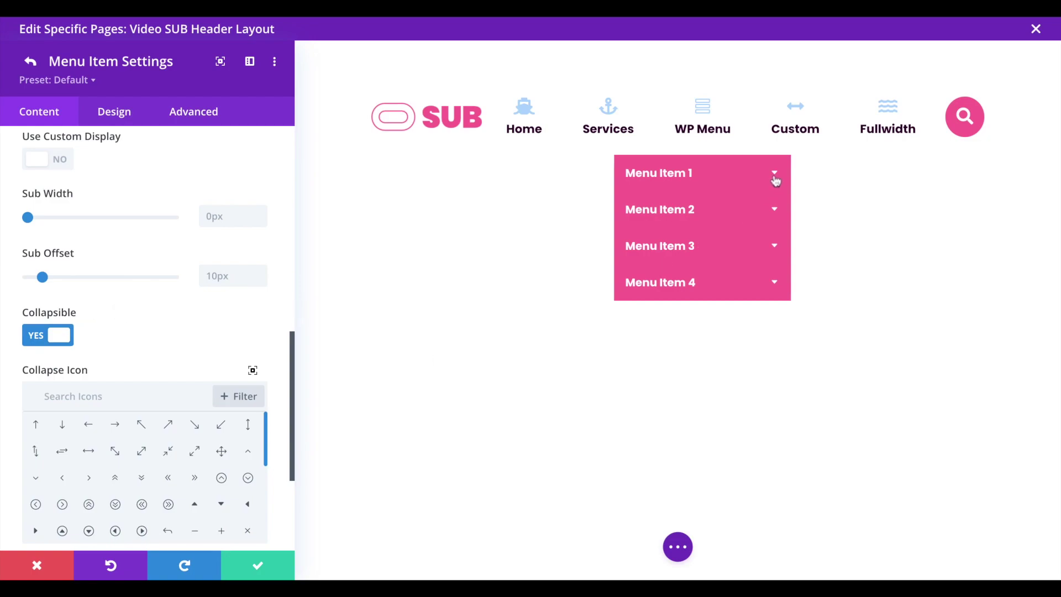
Test expanding and collapsing the Menu Item 1 and Menu Item 2 sublevels in the preview
left_click(776, 175)
left_click(776, 174)
left_click(776, 174)
left_click(776, 174)
left_click(774, 223)
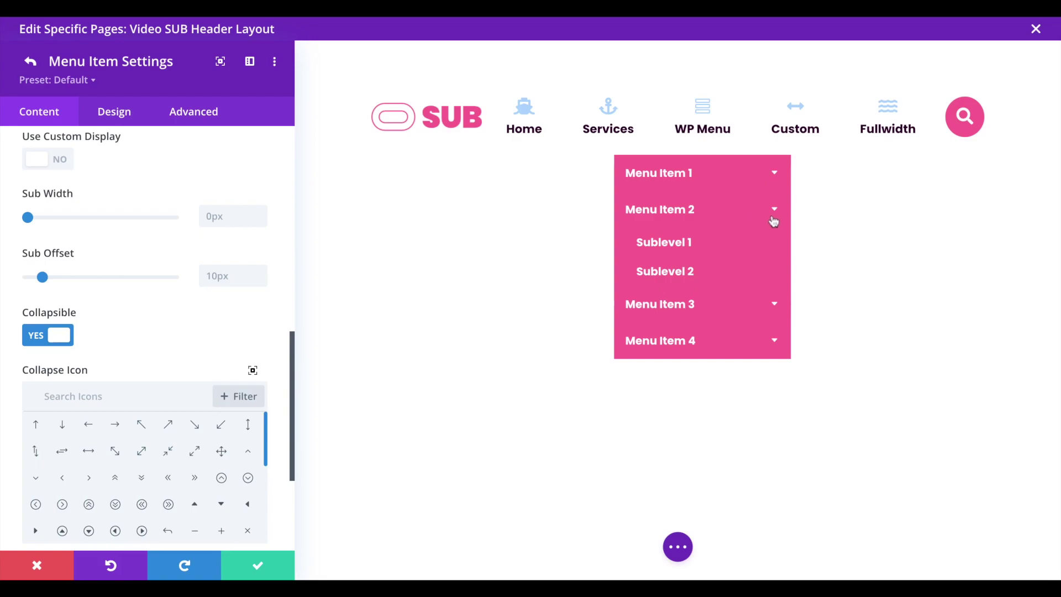
left_click(774, 223)
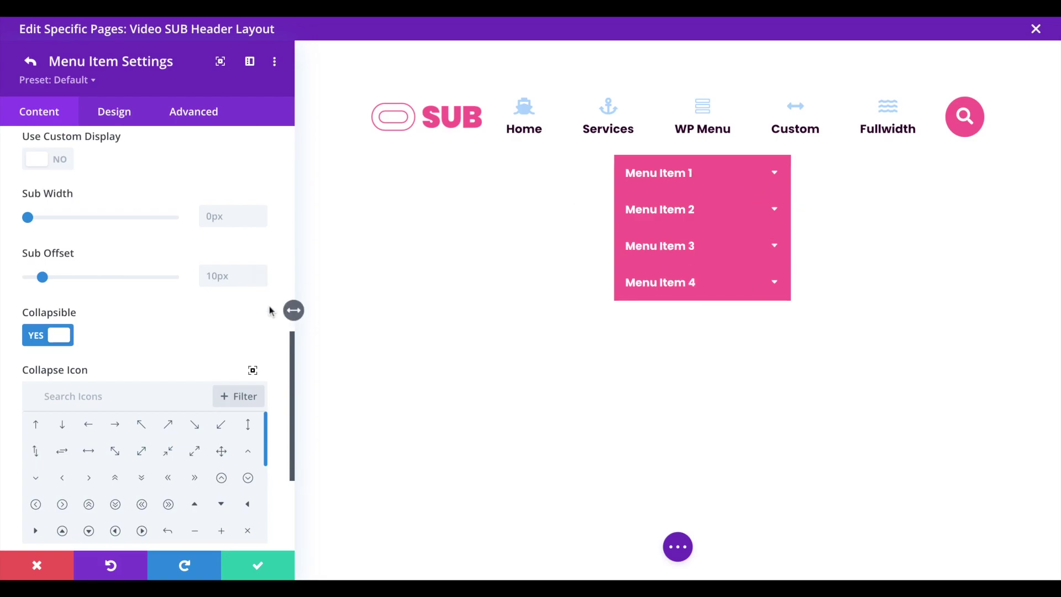
Enable responsive Sub Width values, set 300px for desktop and 100% for tablet, check the phone view, and return to desktop
scroll(232, 310, "up", 2)
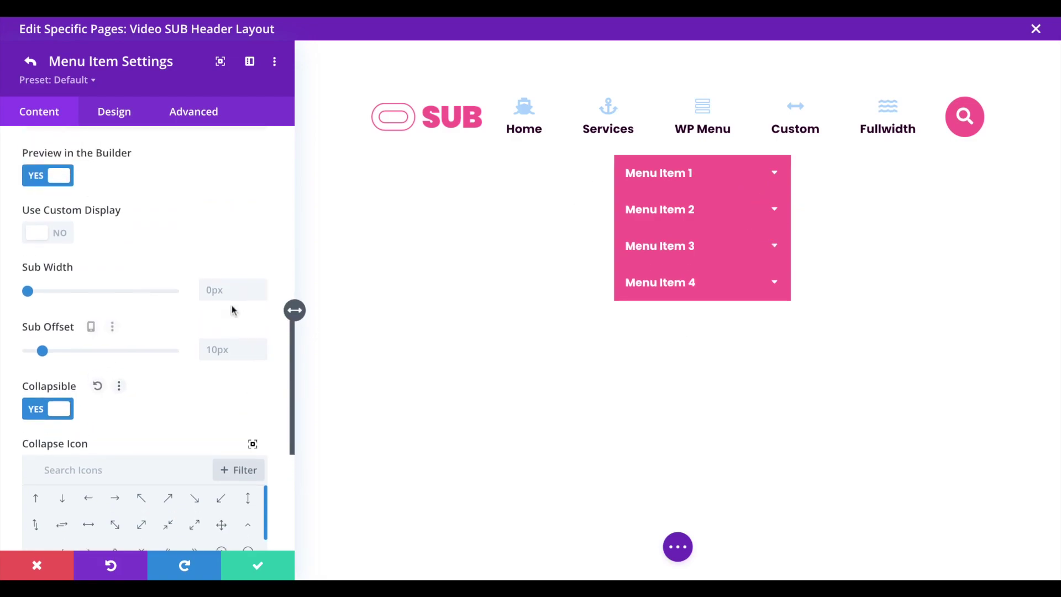
left_click(108, 267)
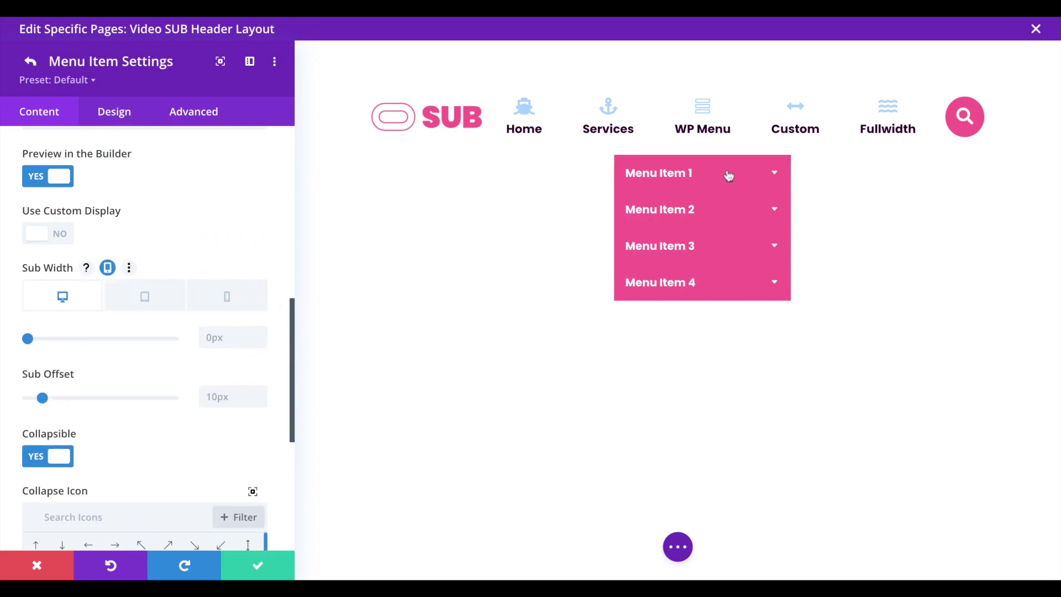
left_click(214, 340)
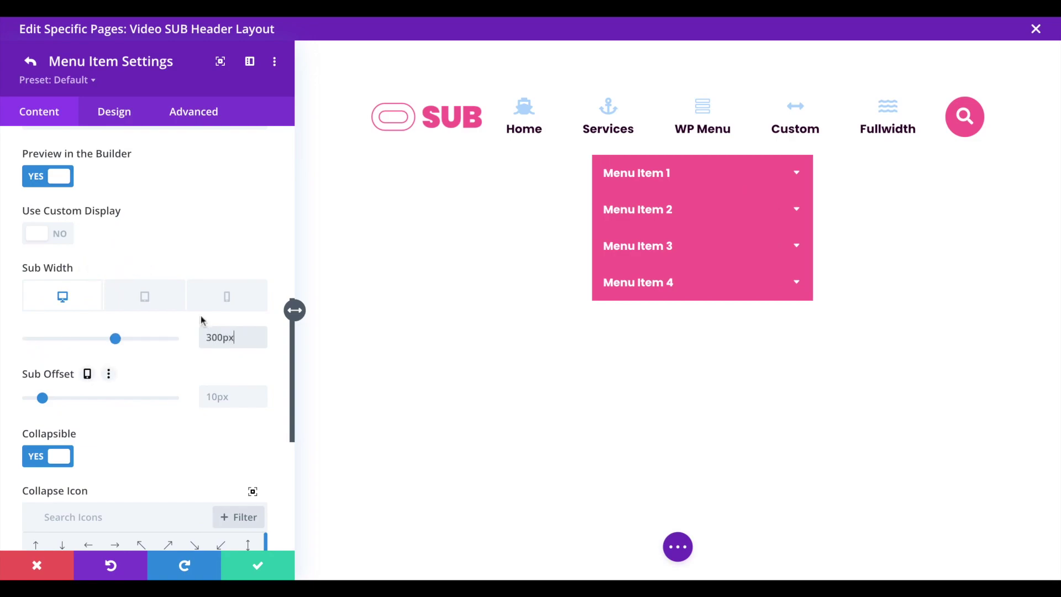
left_click(147, 297)
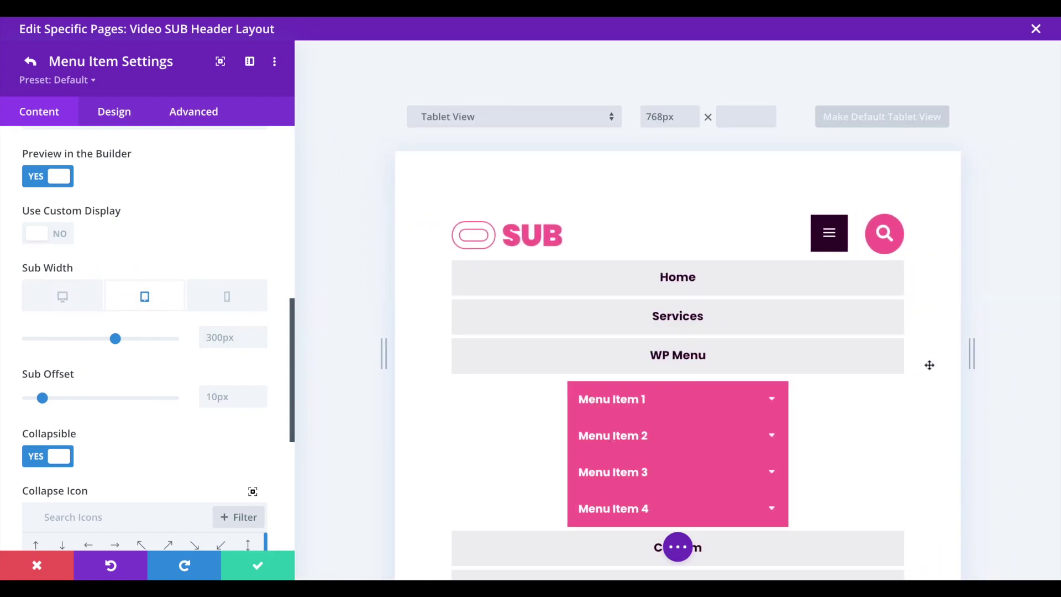
left_click(216, 336)
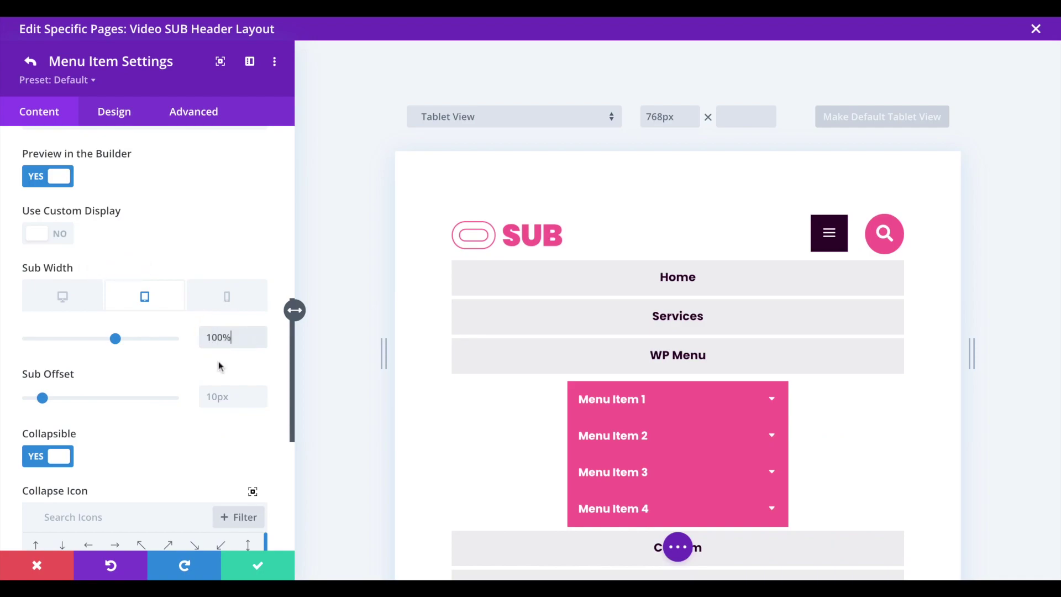
left_click(227, 304)
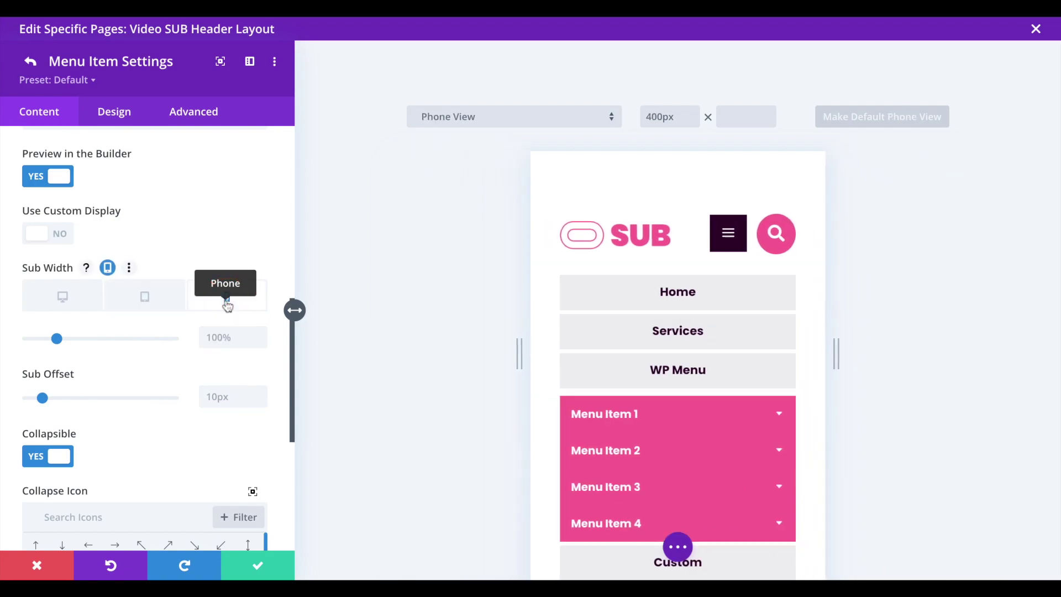
left_click(161, 299)
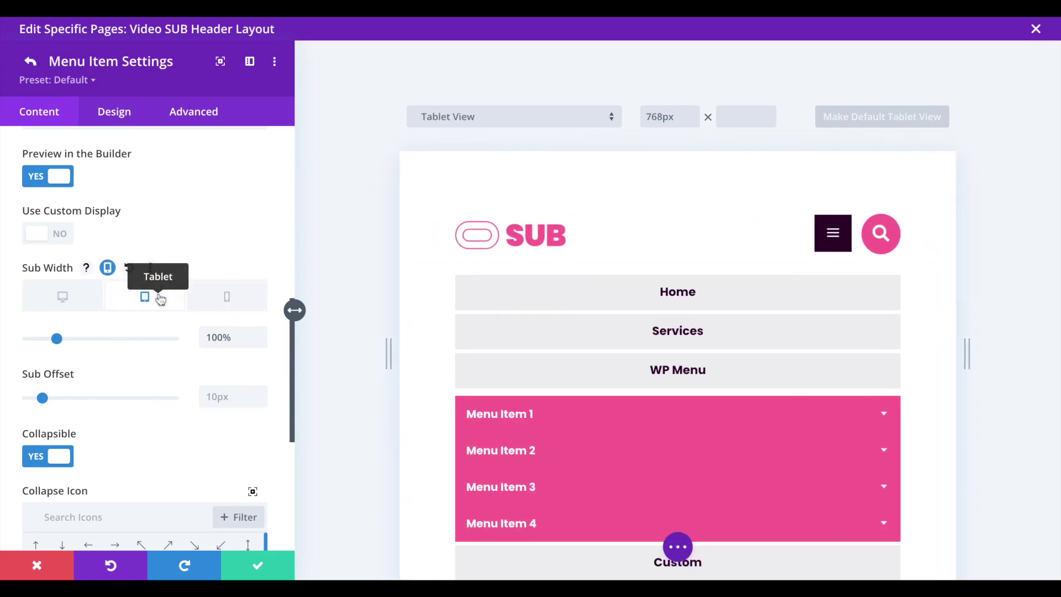
left_click(63, 293)
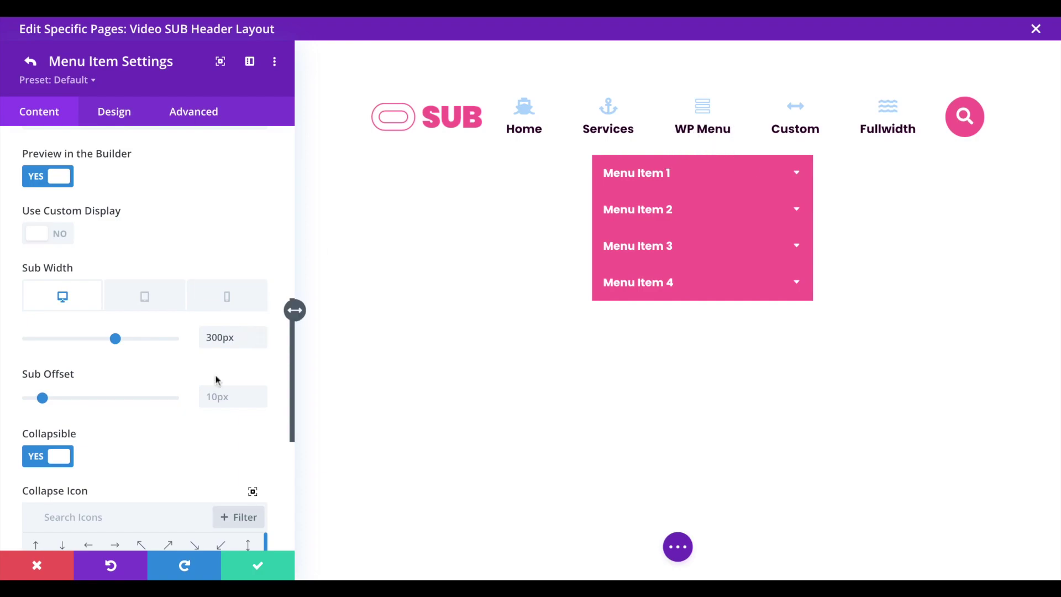
Enable responsive Sub Offset values, set 25px for desktop and 0px for tablet, check the phone view, and return to desktop
left_click(216, 398)
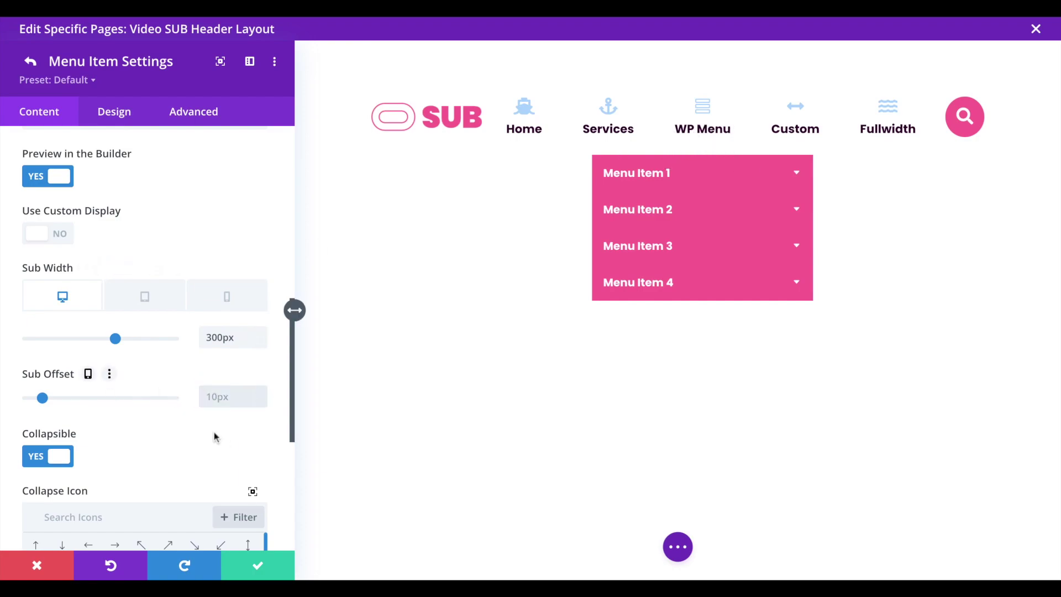
left_click(89, 374)
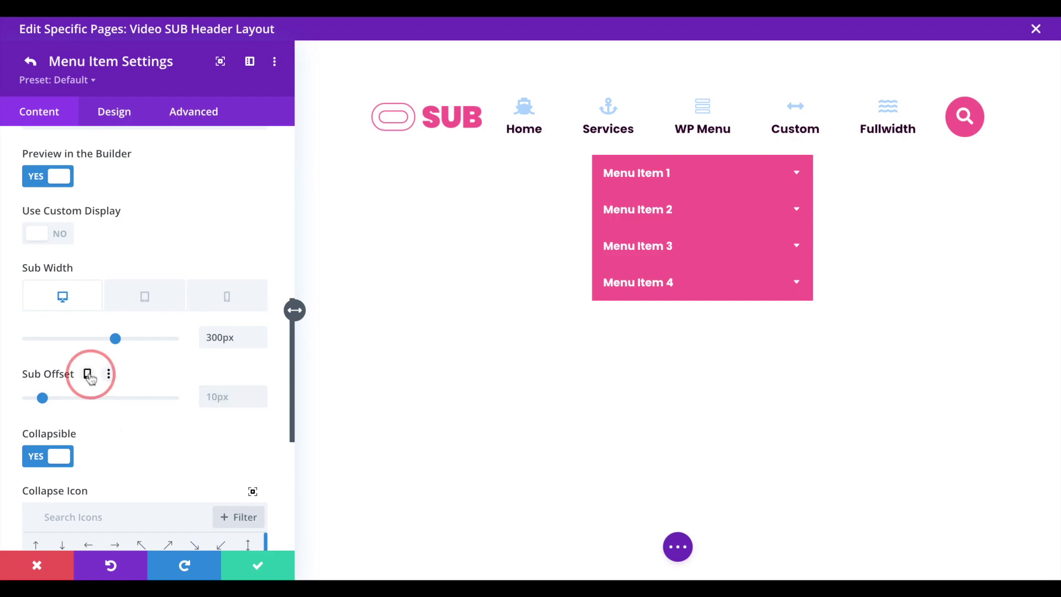
left_click(221, 442)
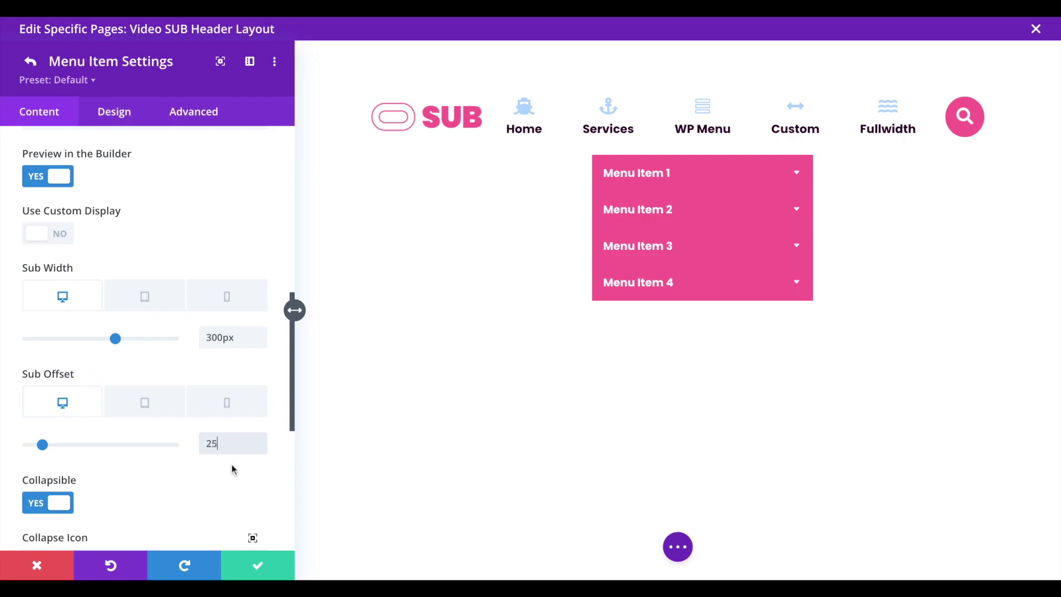
type("25px")
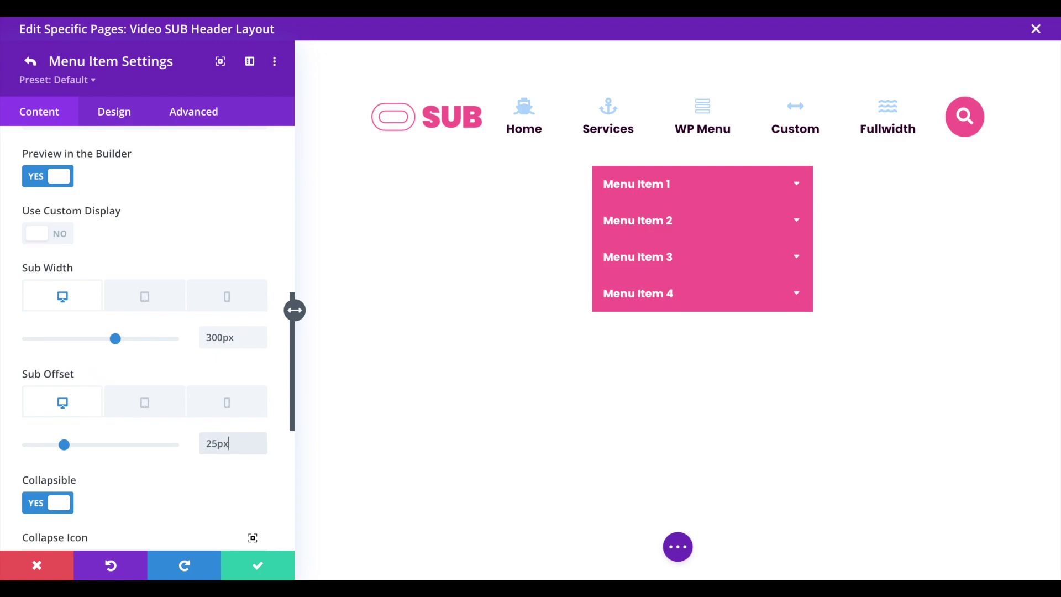
left_click(152, 403)
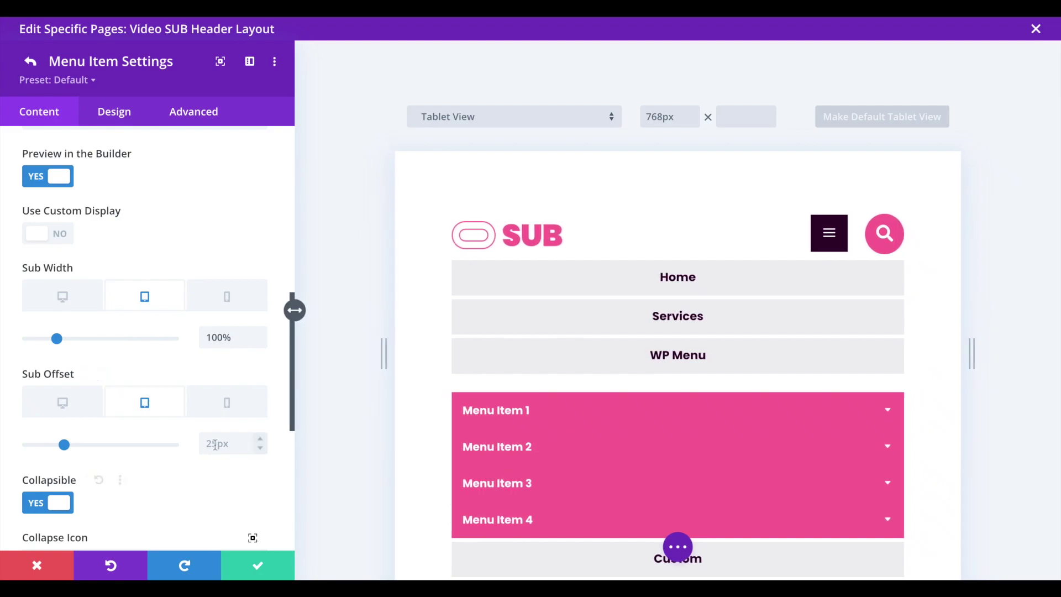
left_click(230, 414)
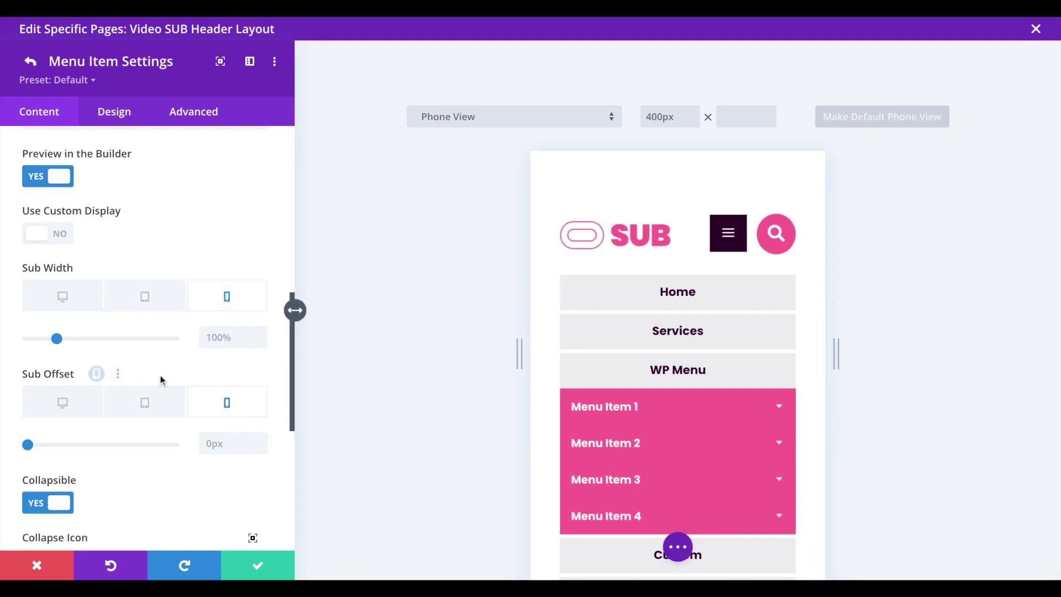
left_click(63, 410)
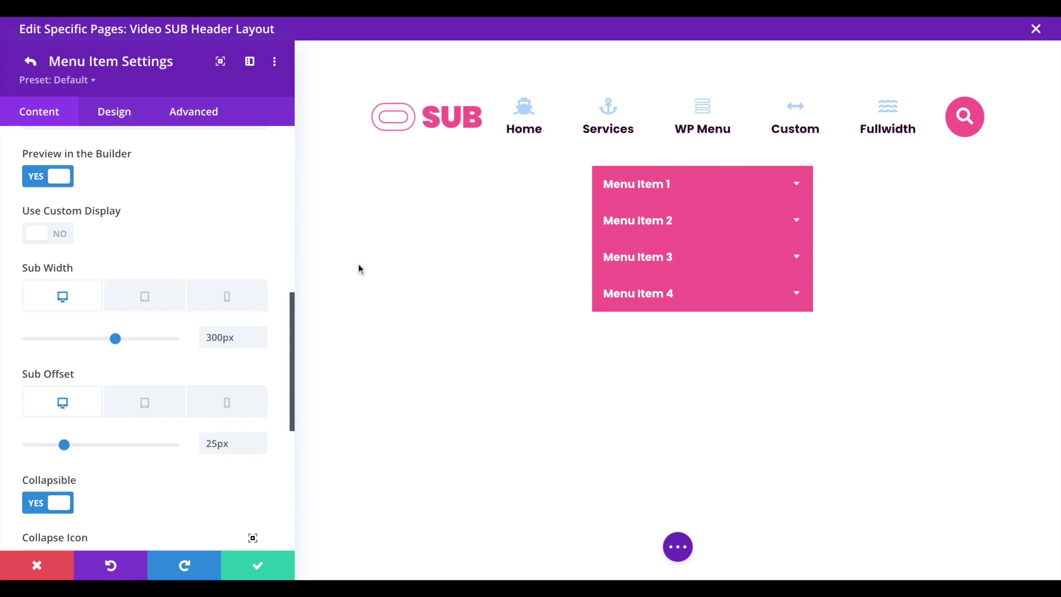
Enable Show Arrow for the WP Menu submenu, keeping the upward arrow direction
scroll(263, 338, "down", 4)
scroll(263, 342, "down", 4)
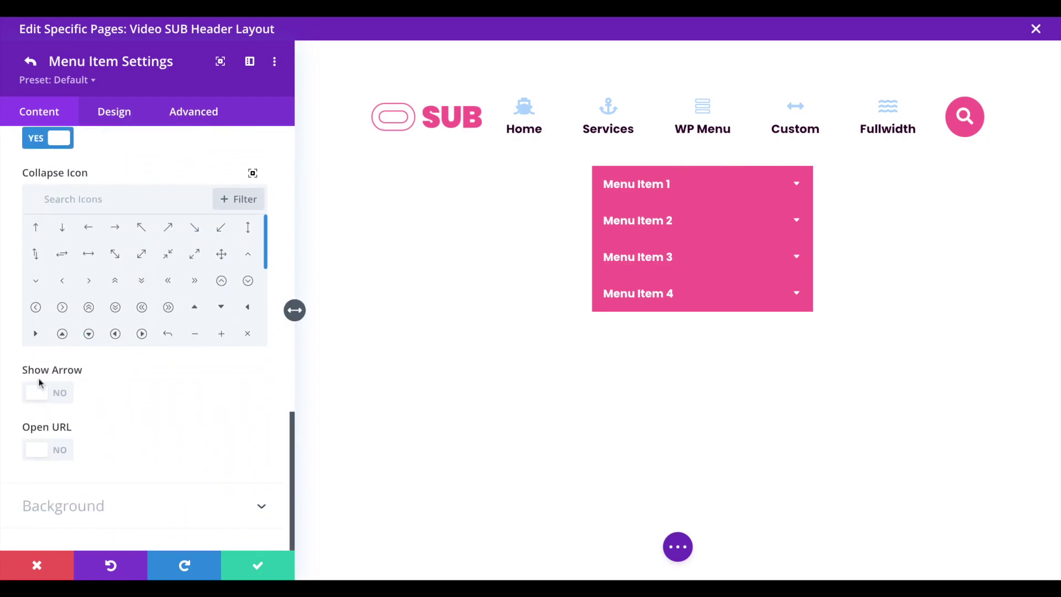
left_click(38, 391)
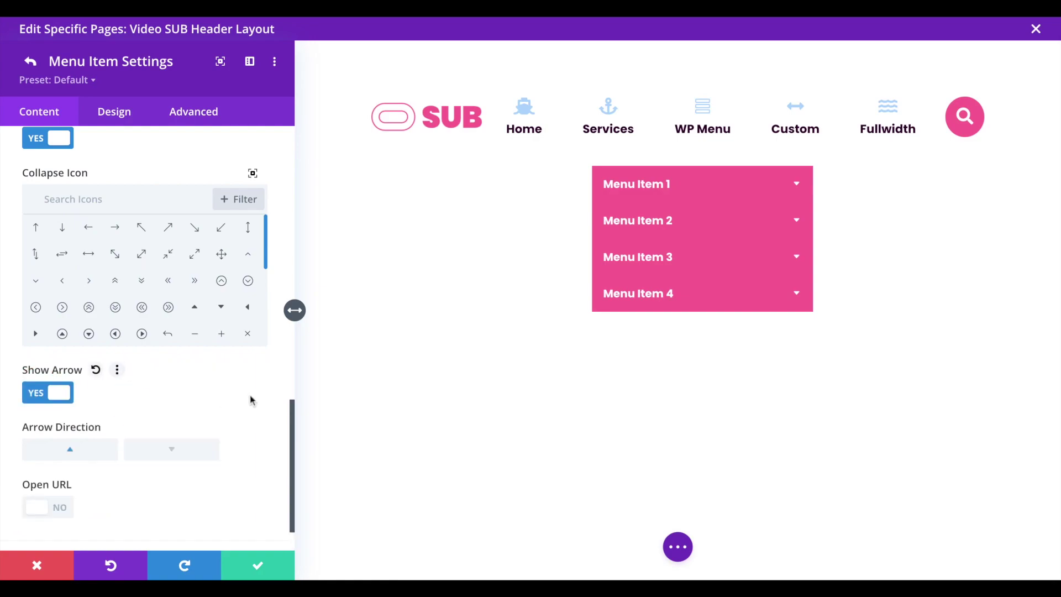
scroll(250, 400, "down", 1)
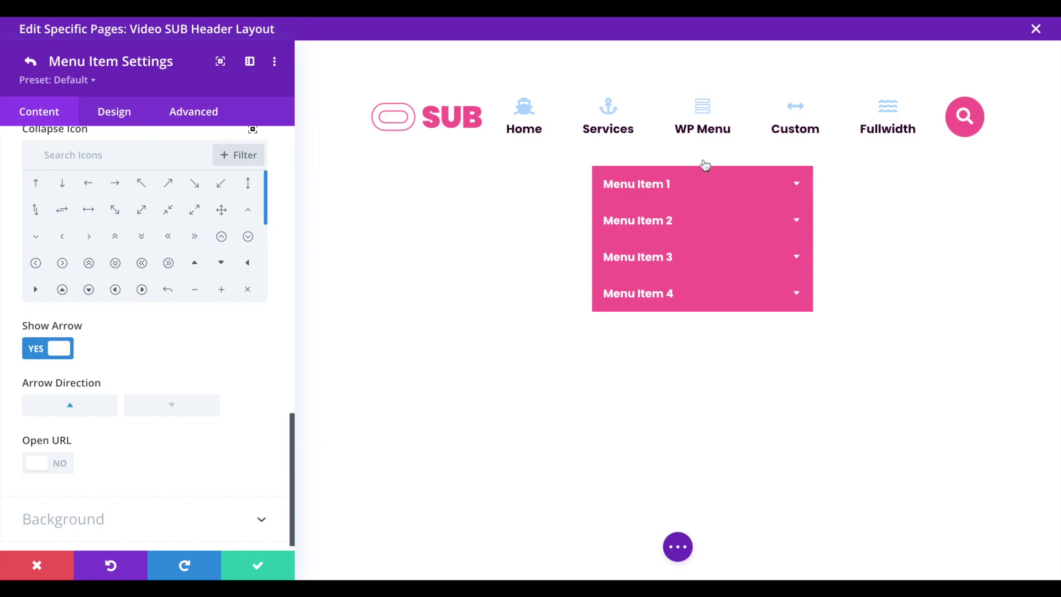
In the Sub design options, set the Arrow Color to the recently used pink
left_click(114, 112)
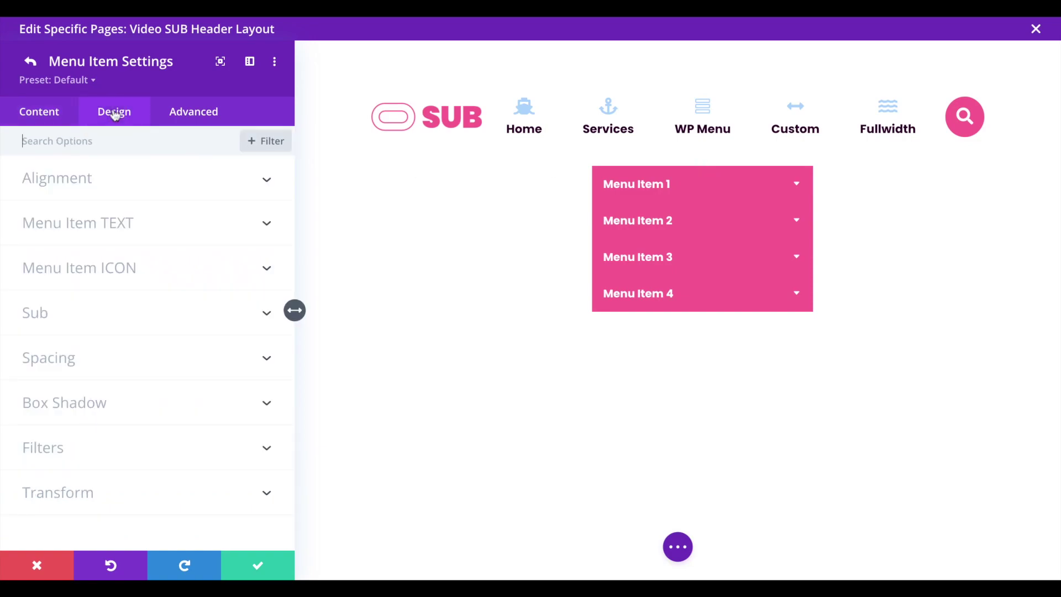
left_click(62, 314)
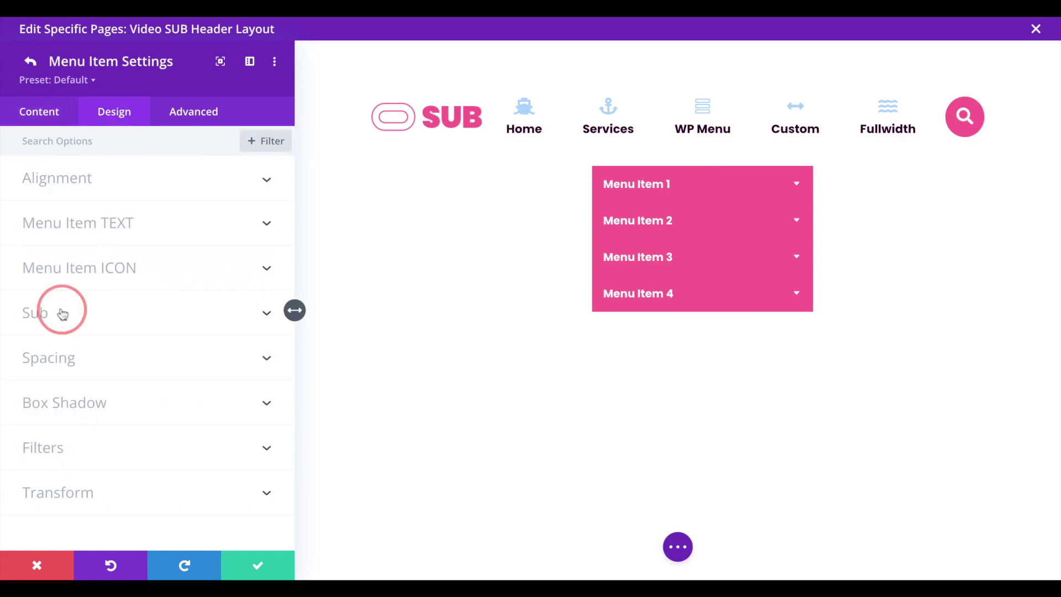
scroll(280, 346, "down", 10)
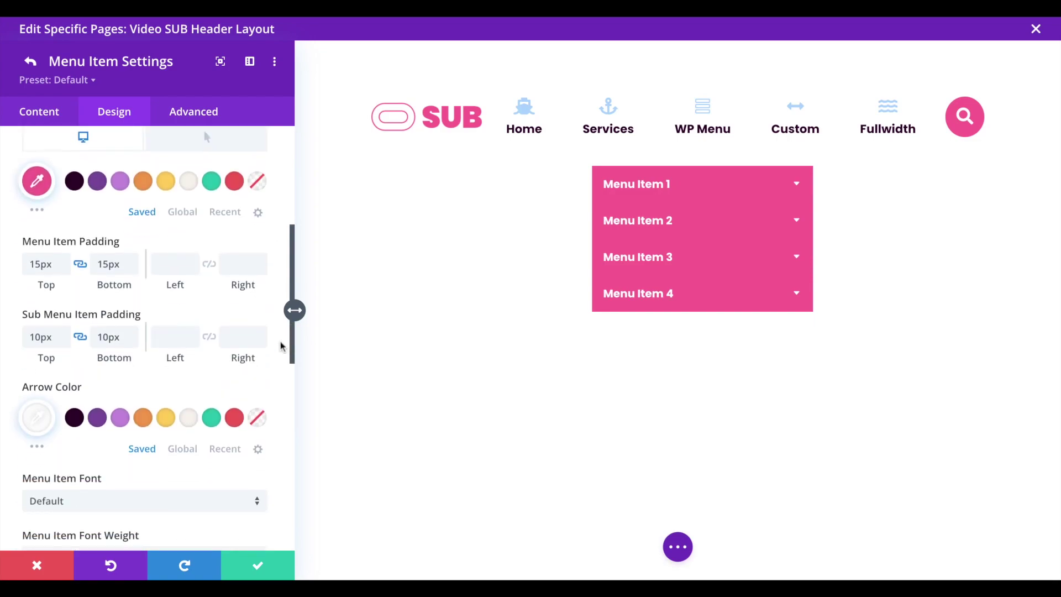
scroll(154, 335, "down", 4)
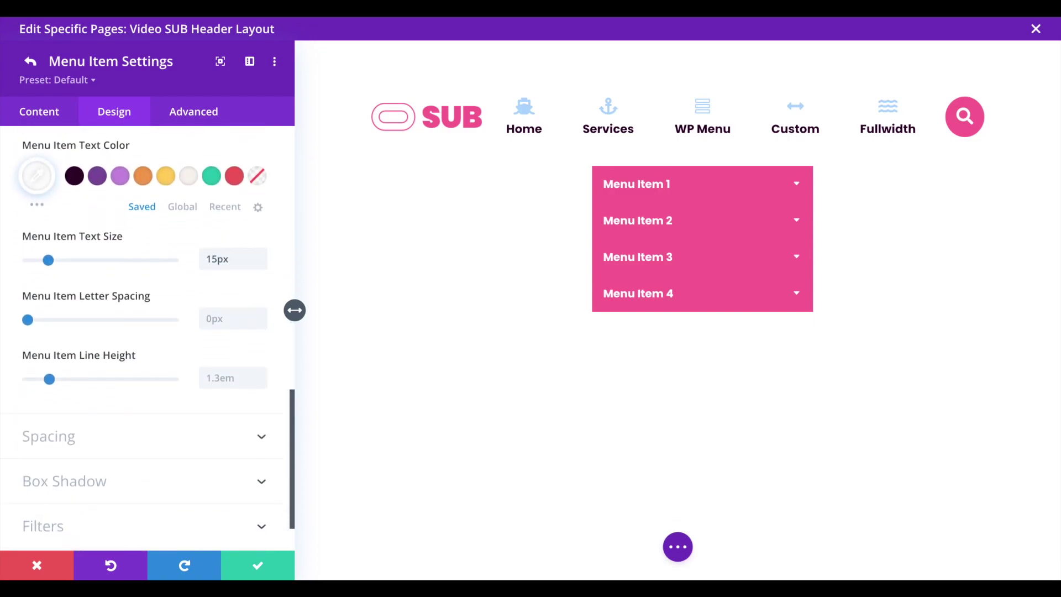
scroll(154, 335, "up", 2)
scroll(47, 250, "up", 5)
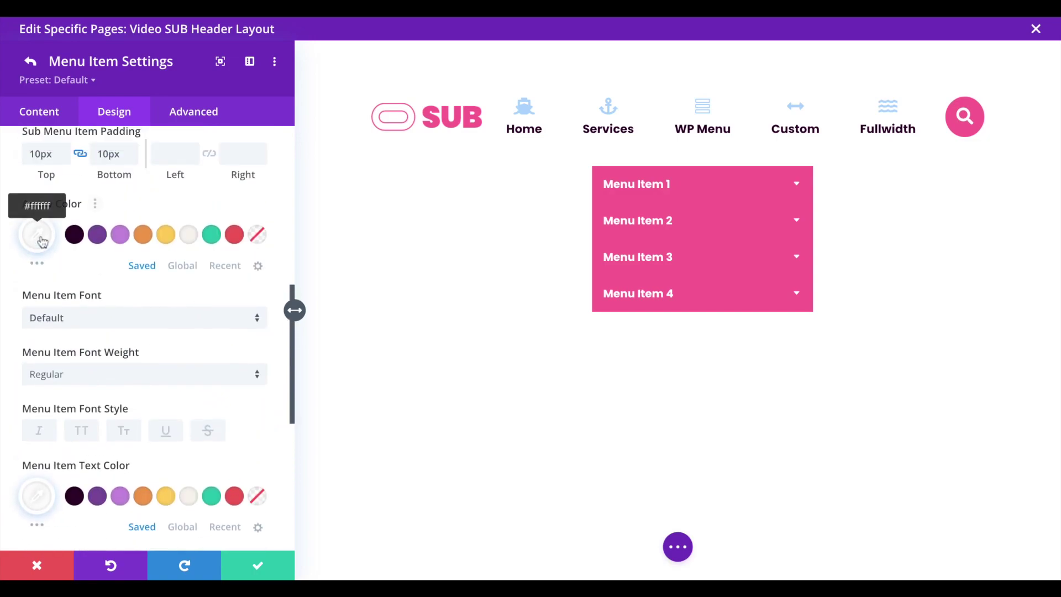
left_click(228, 267)
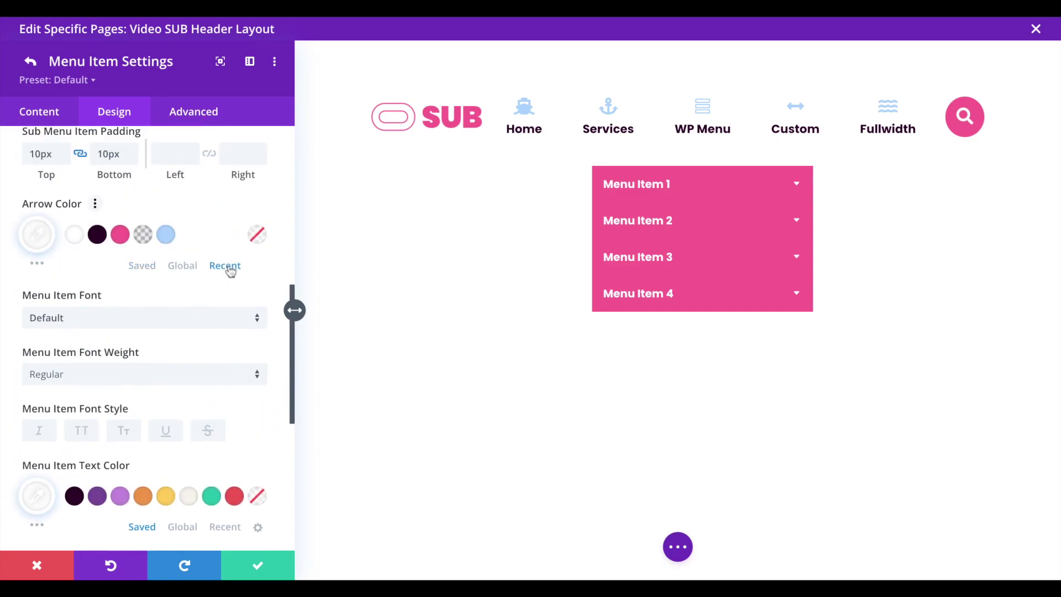
left_click(121, 235)
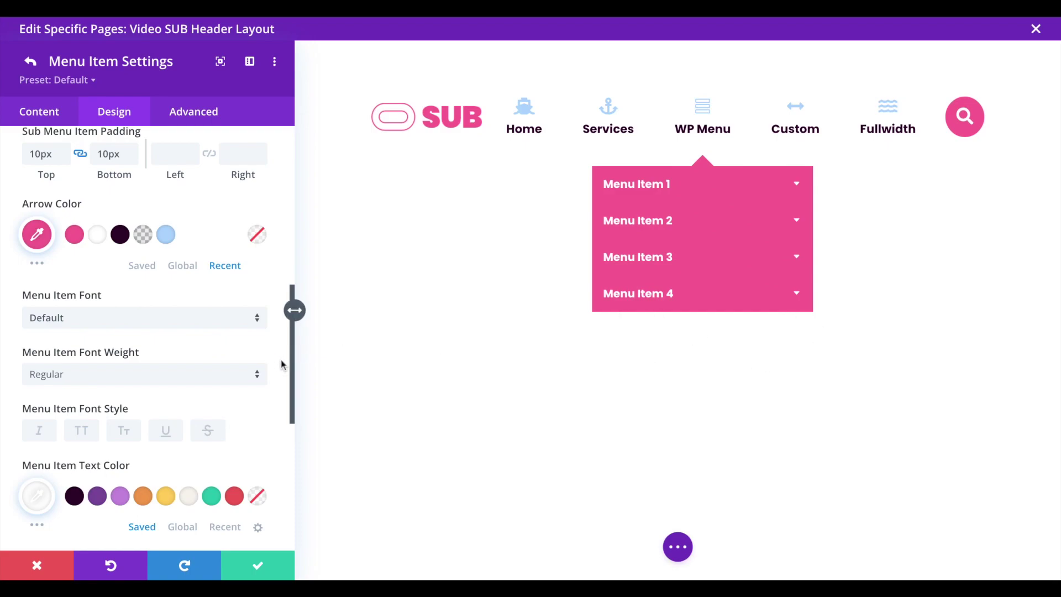
Apply the bottom-edge box shadow preset to the WordPress Menu dropdown
scroll(280, 363, "down", 7)
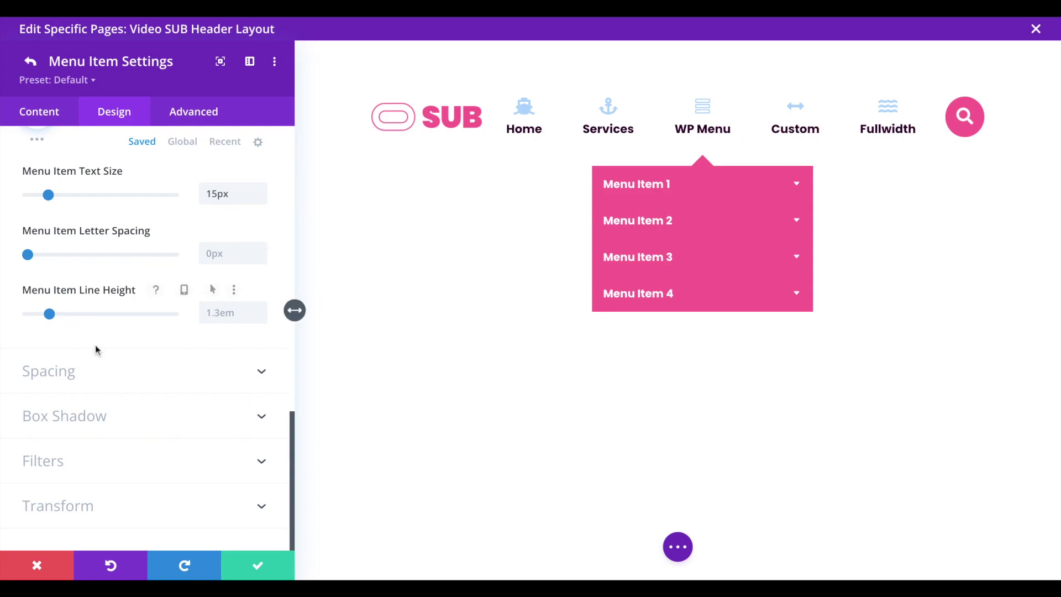
left_click(88, 426)
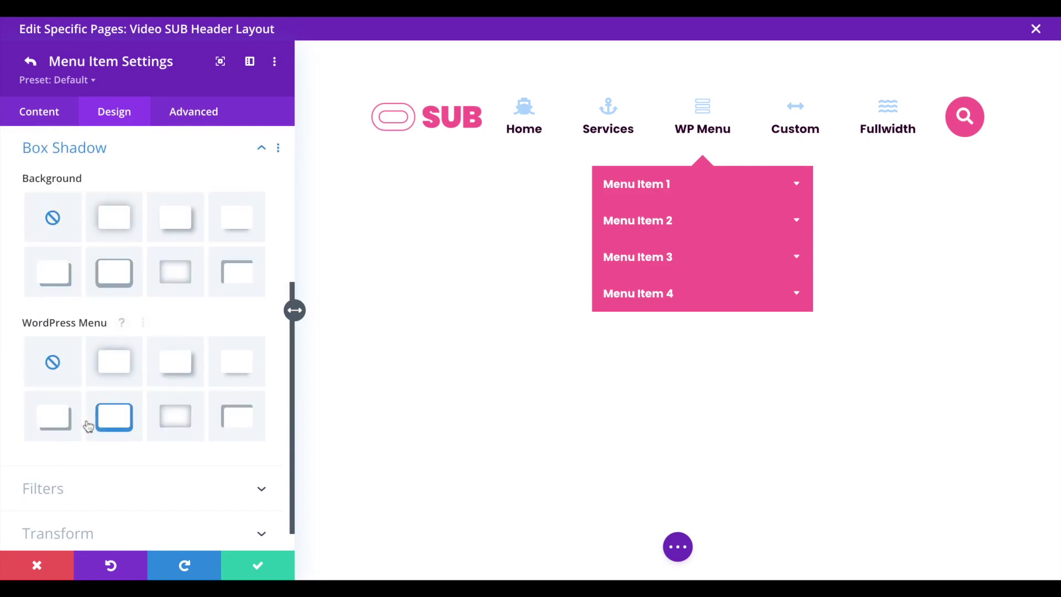
left_click(238, 378)
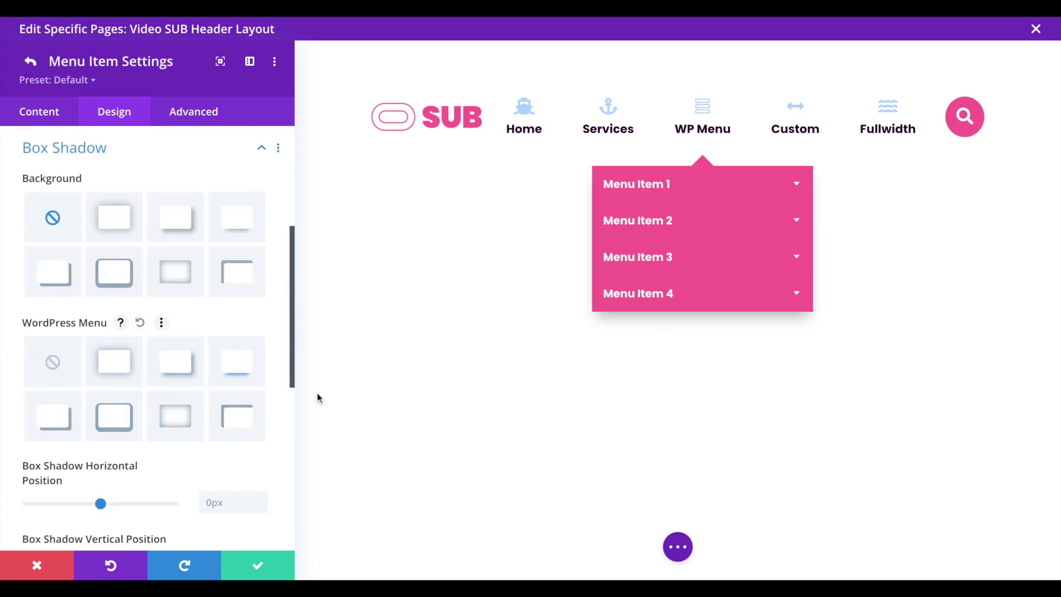
scroll(271, 412, "down", 1)
scroll(271, 412, "down", 3)
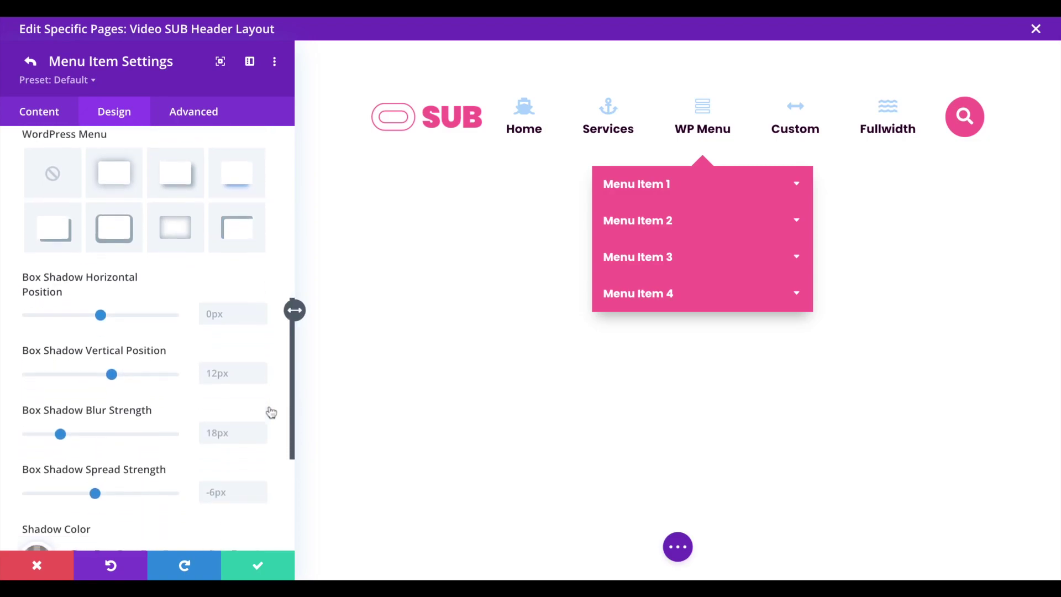
Set the WordPress Menu box shadow's vertical position to 50px and its blur strength to 50px
left_click(232, 354)
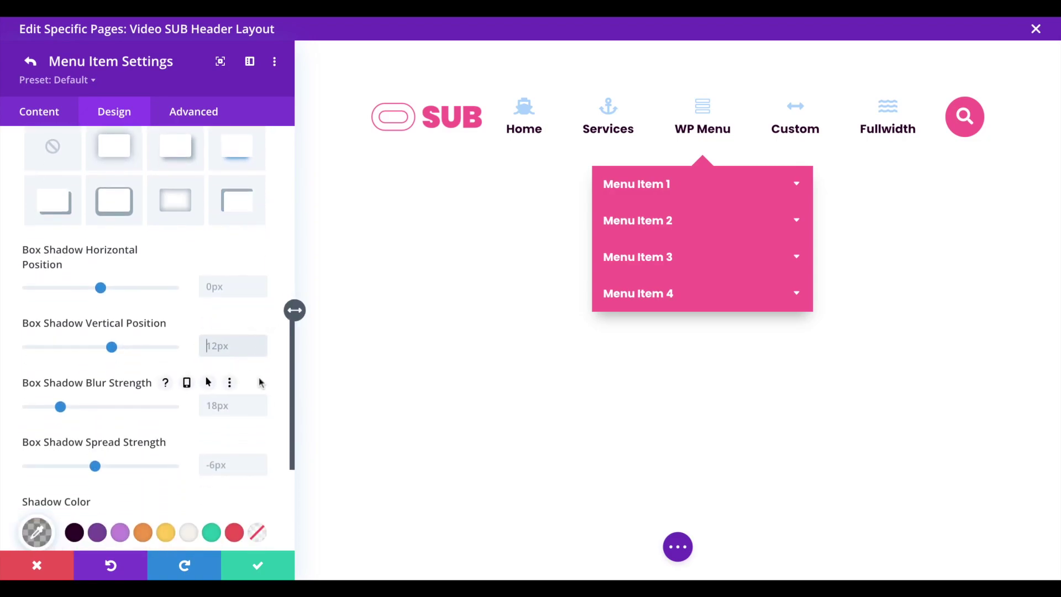
key("Return")
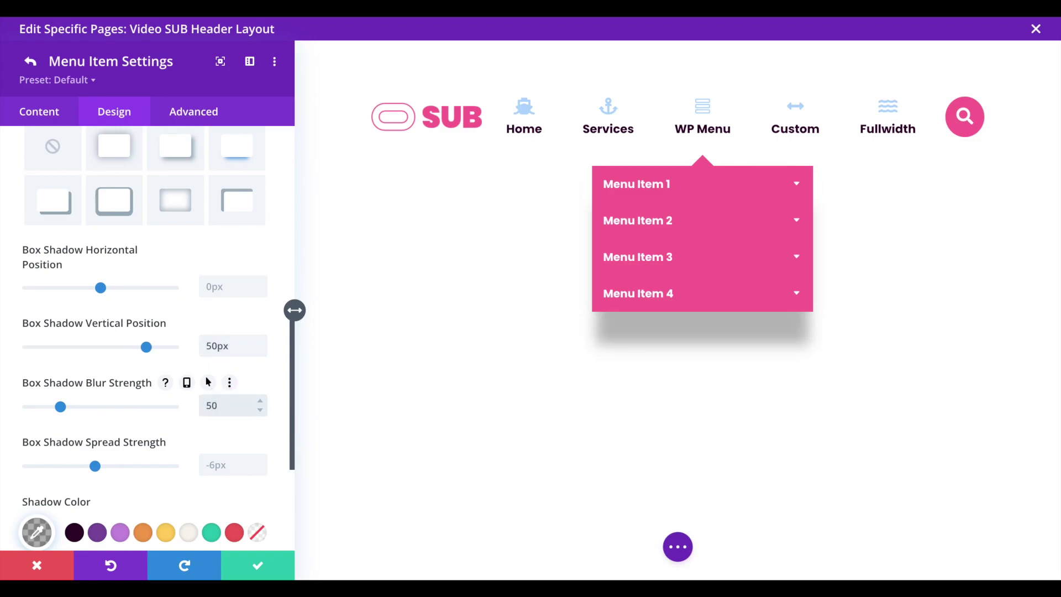
key("Return")
scroll(281, 409, "down", 1)
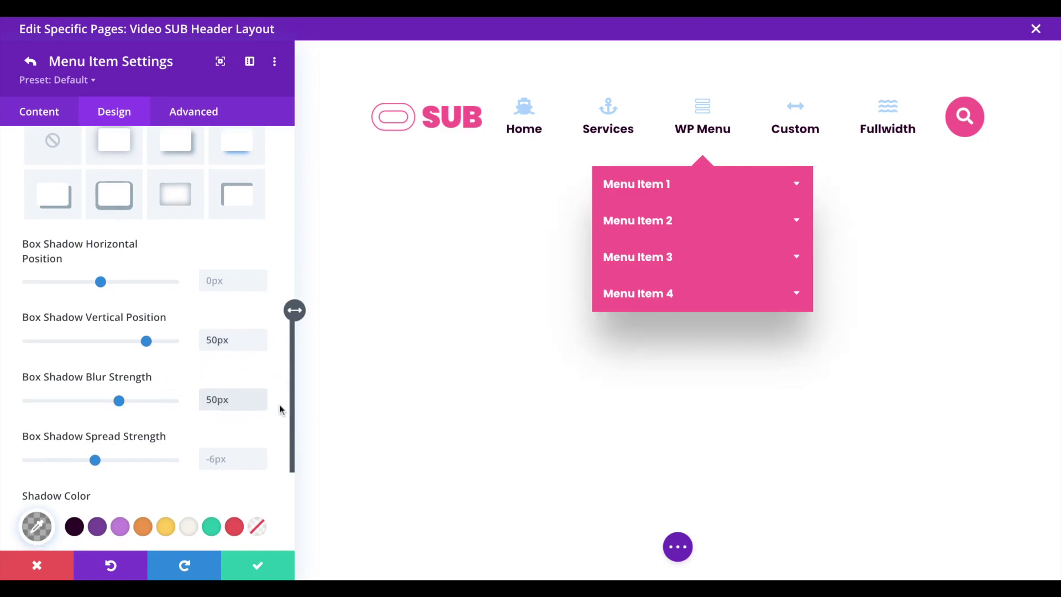
Set the WordPress Menu dropdown's shadow color to rgba(84,63,104,0.5)
scroll(280, 409, "down", 5)
left_click(44, 399)
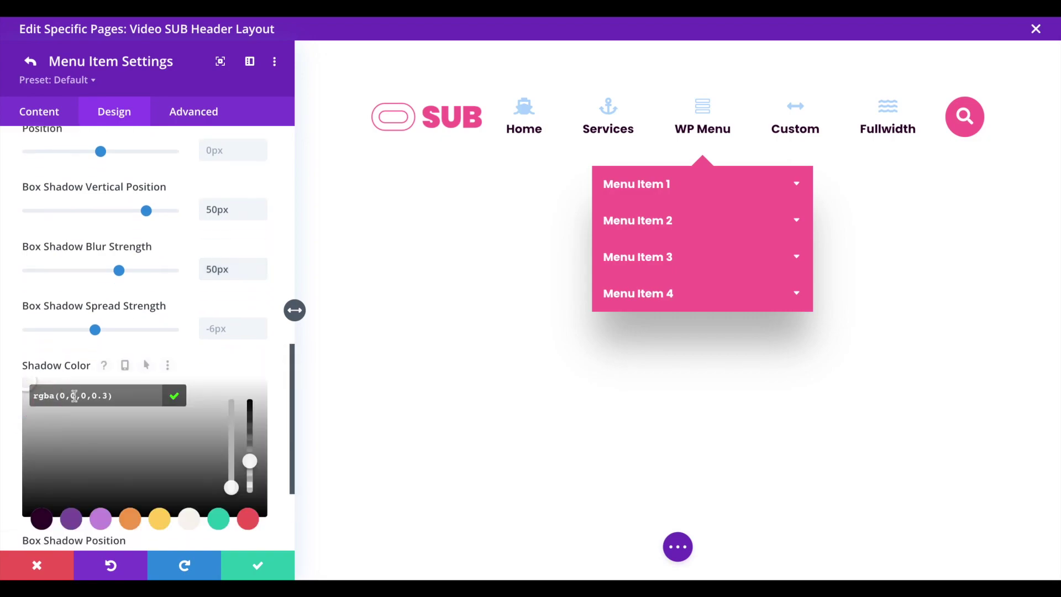
key("ctrl+a")
type("rgba(84,63,104,0.5)")
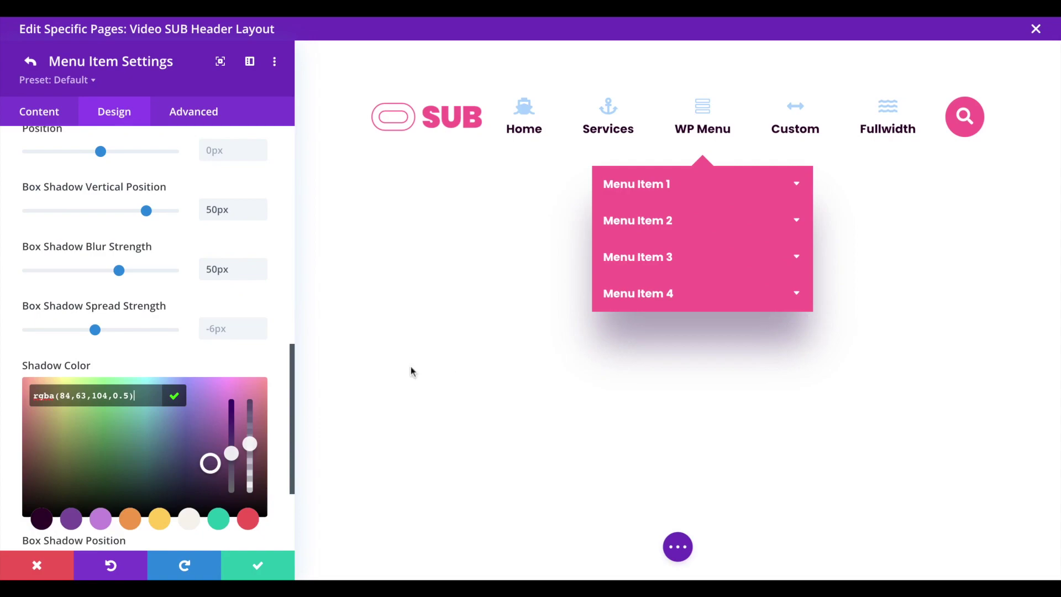
left_click(284, 424)
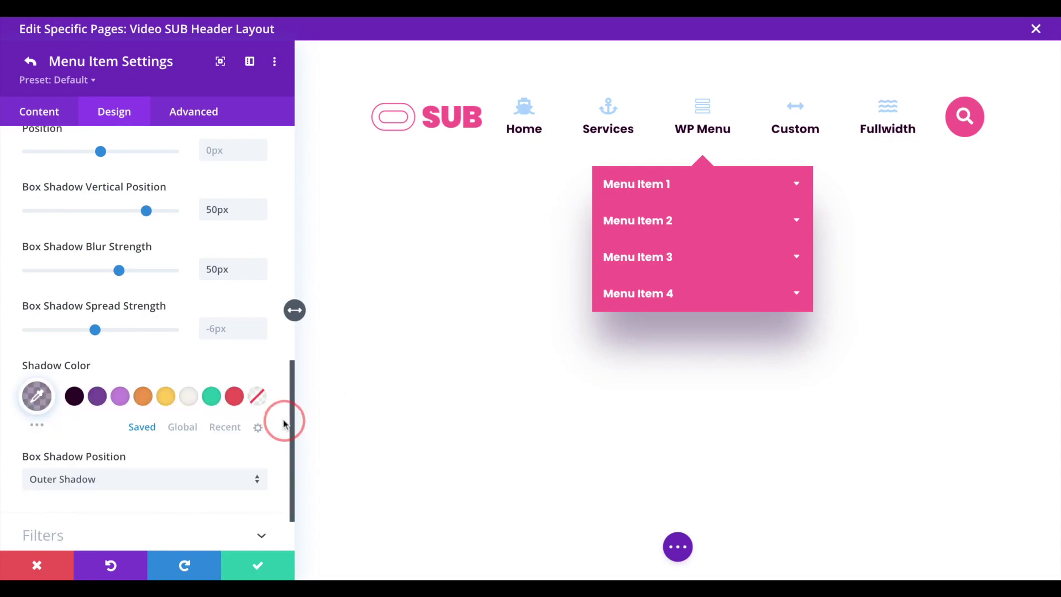
Enable responsive Shadow Color values, make the shadow transparent for tablet and phone, and return to the desktop view
left_click(124, 367)
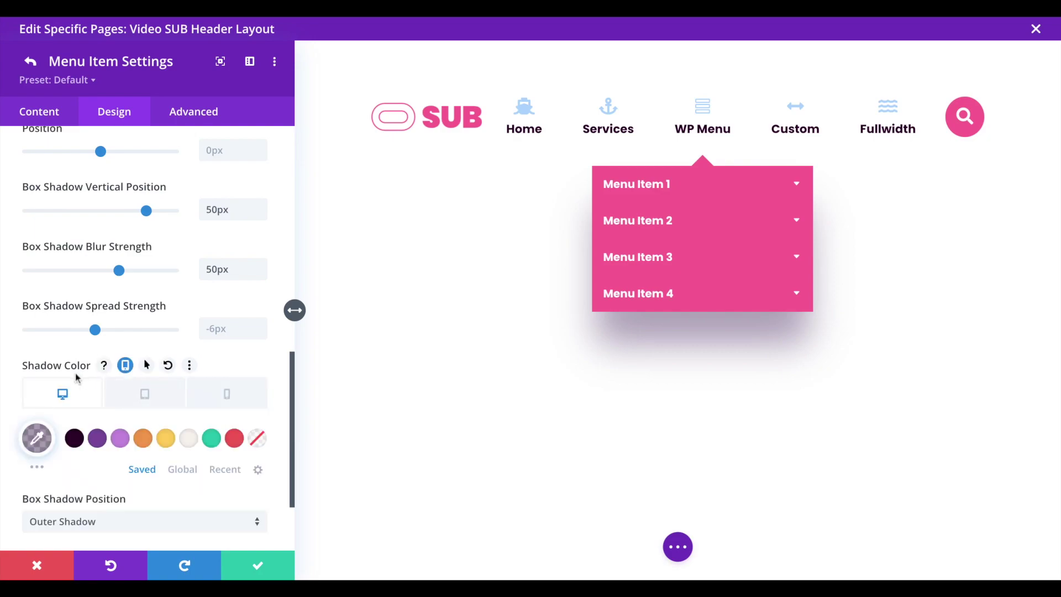
left_click(152, 394)
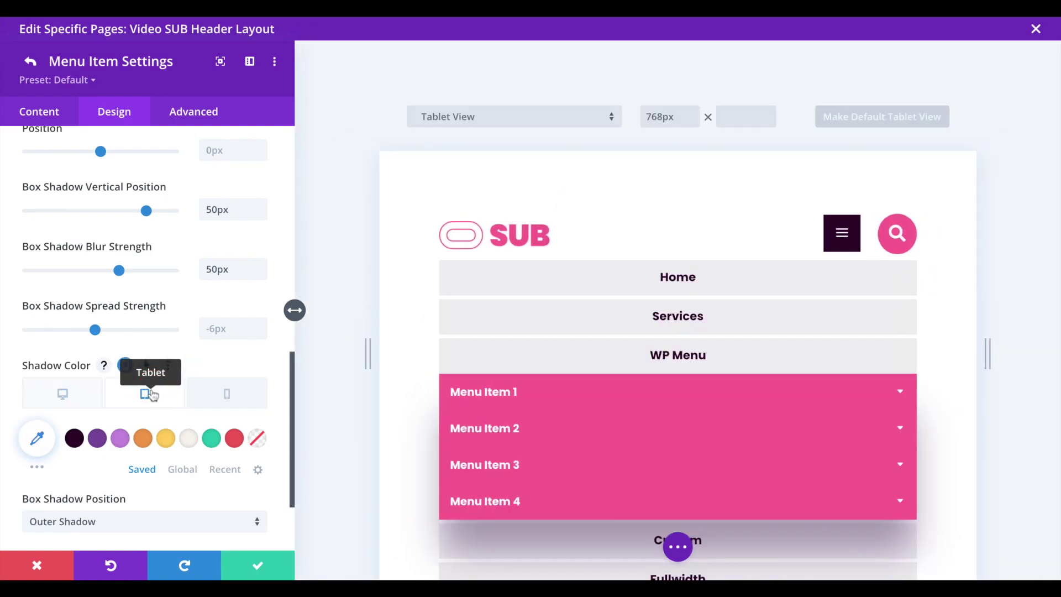
scroll(413, 389, "down", 2)
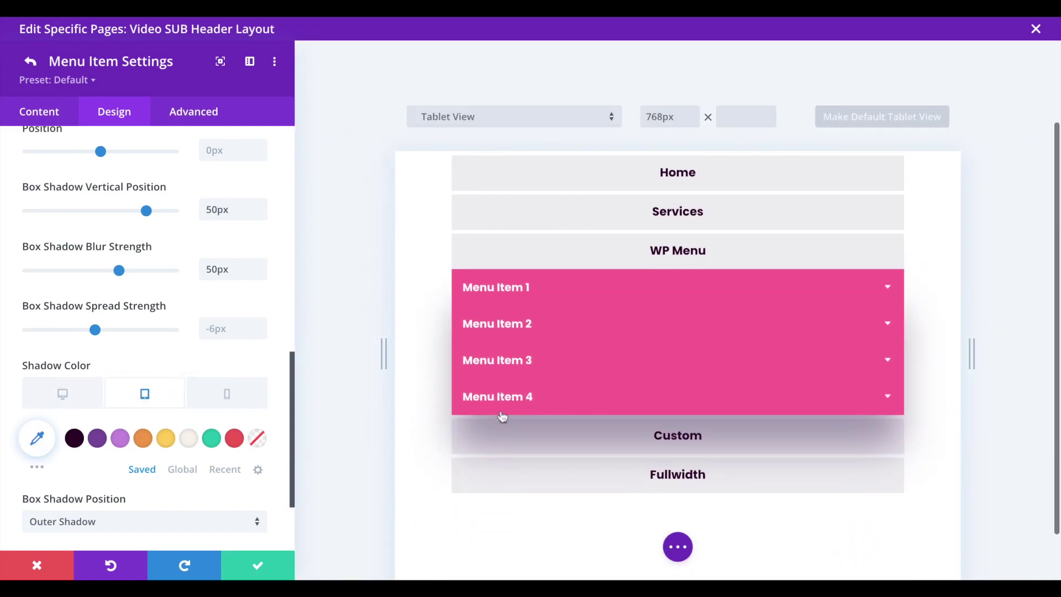
left_click(258, 443)
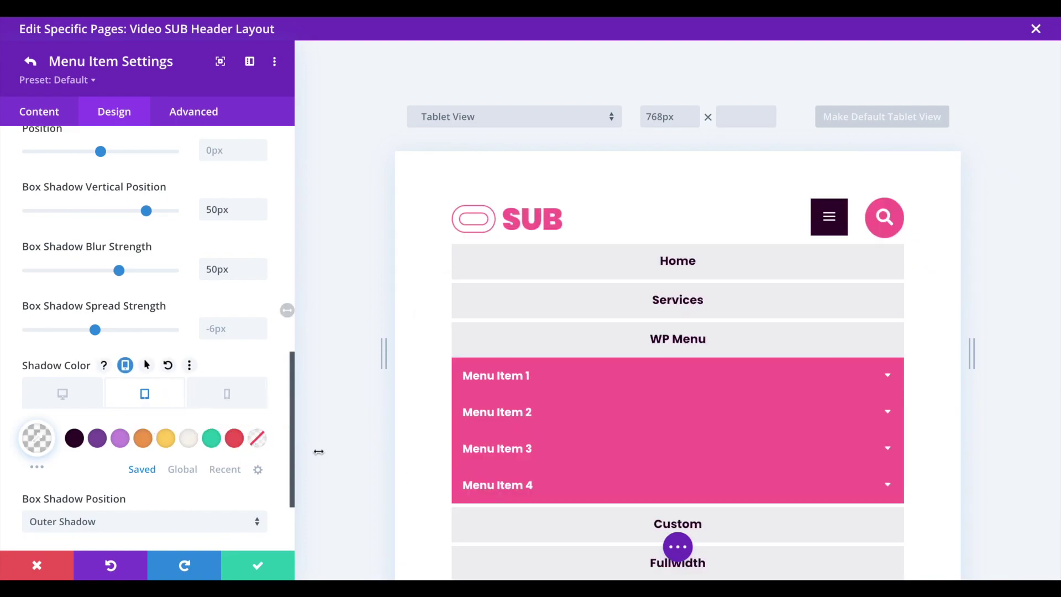
left_click(226, 397)
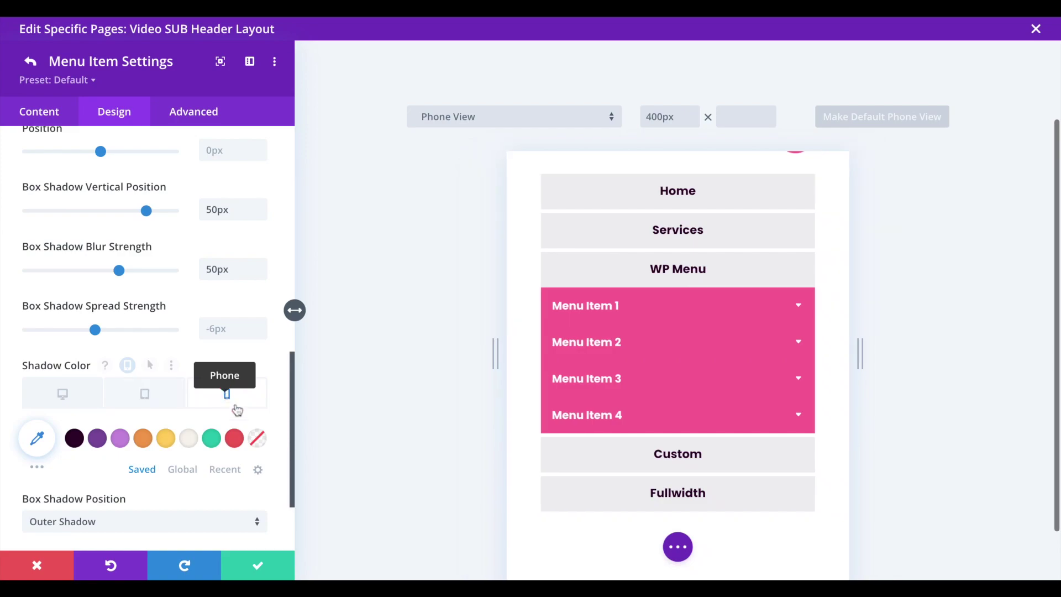
left_click(261, 443)
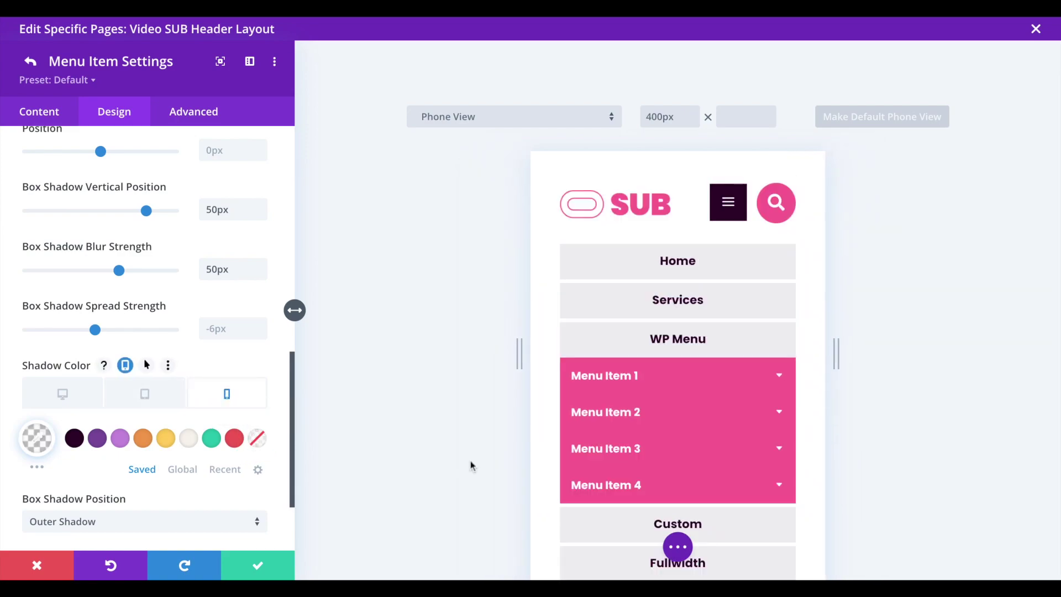
left_click(84, 397)
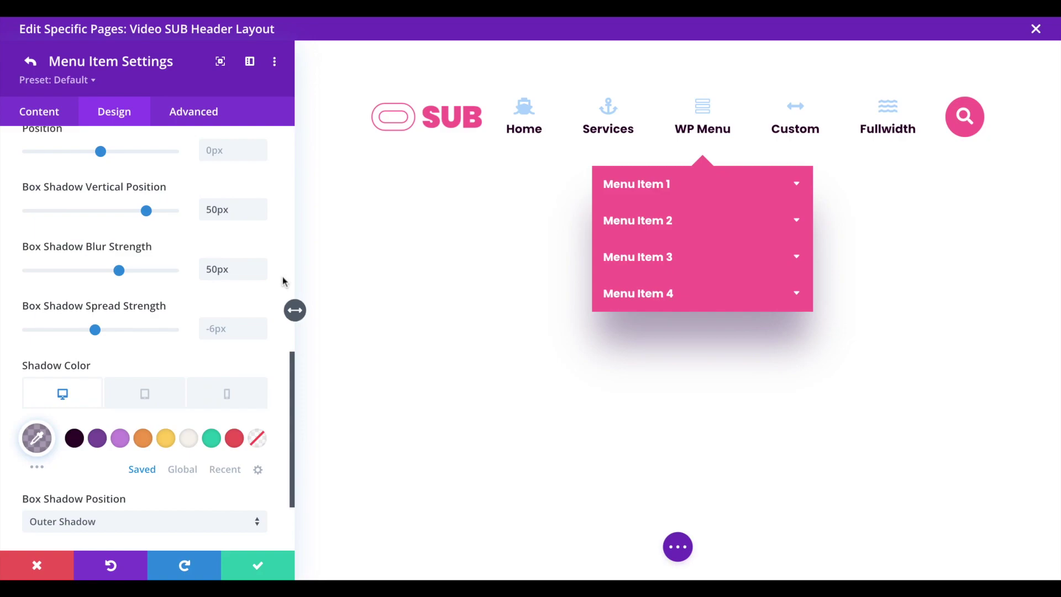
In WP Menu's Link options, turn off the submenu's Preview in the Builder
scroll(282, 282, "up", 10)
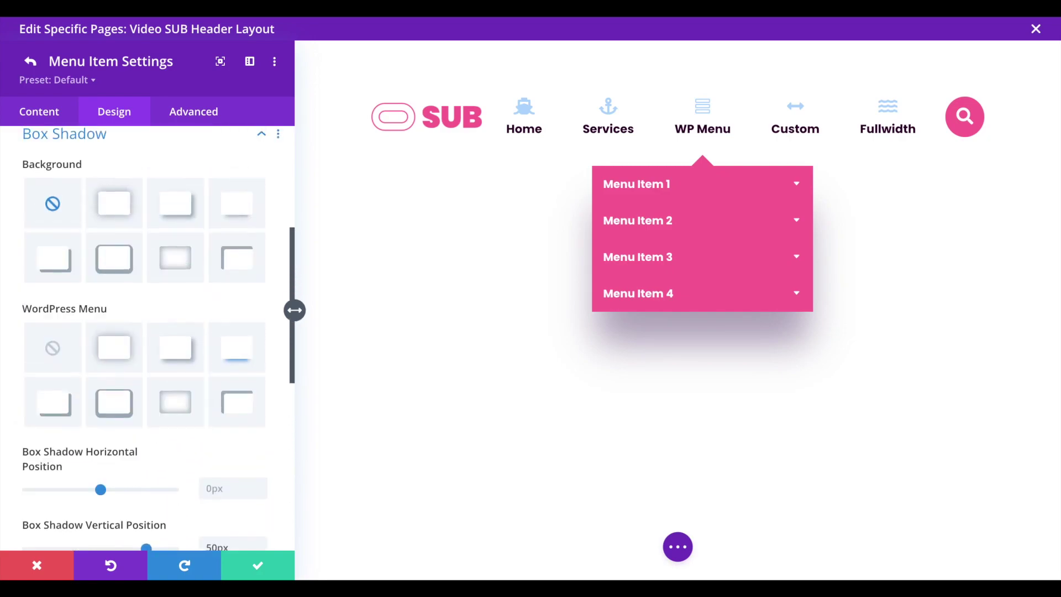
scroll(283, 310, "up", 4)
left_click(33, 112)
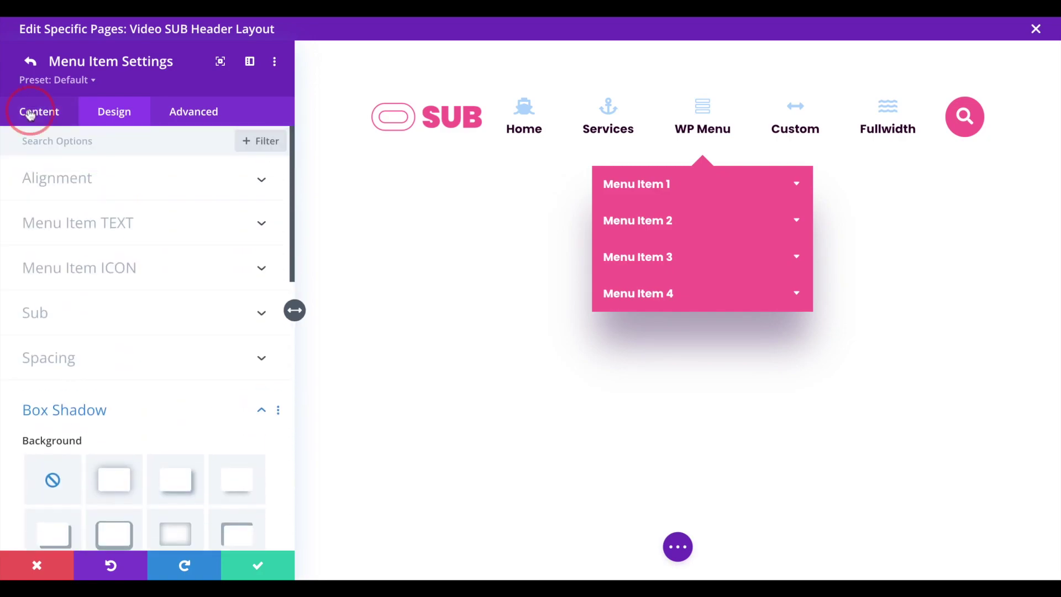
left_click(87, 224)
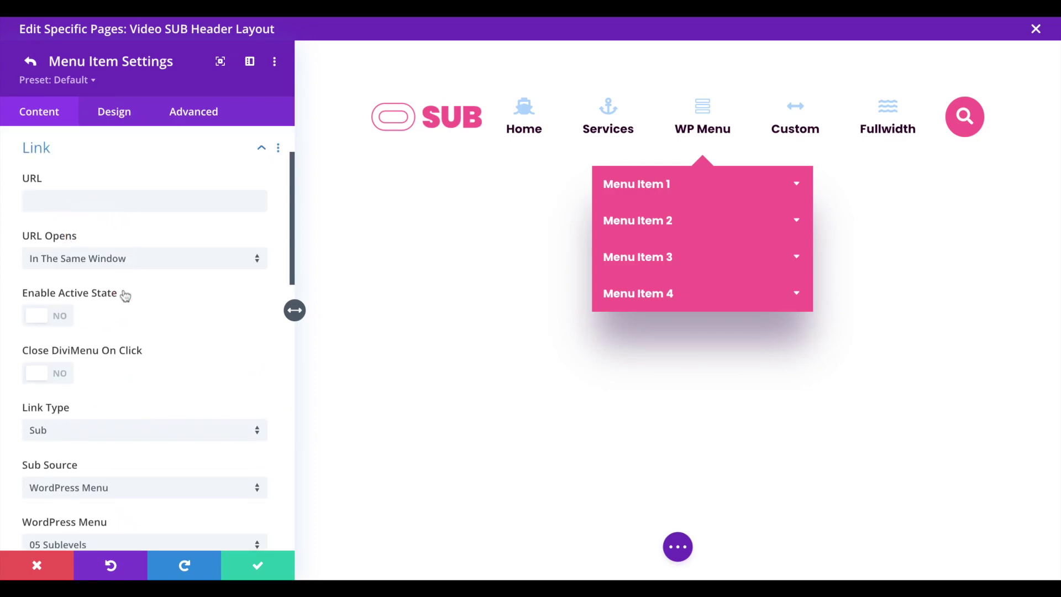
scroll(194, 327, "down", 9)
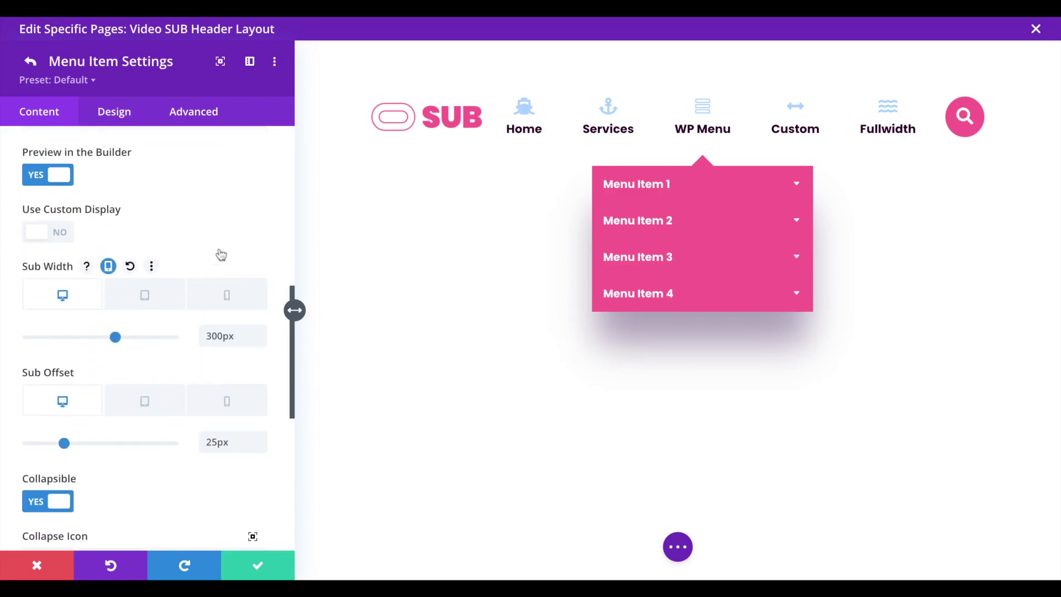
scroll(219, 253, "up", 1)
left_click(59, 223)
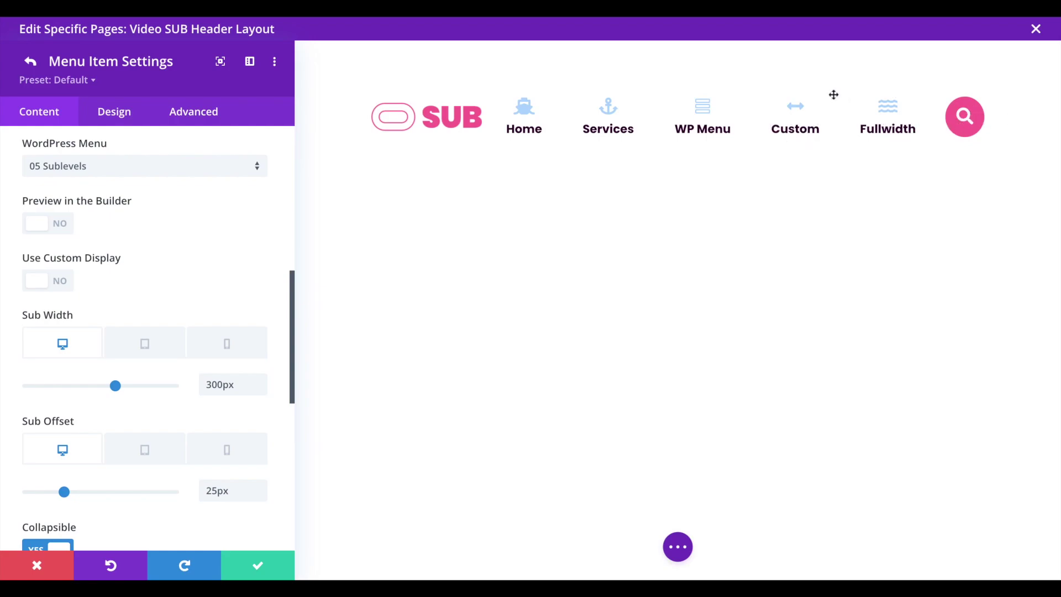
Set the Custom menu item's Link Type to Sub, keeping Divi Library as the Sub Source
left_click(794, 118)
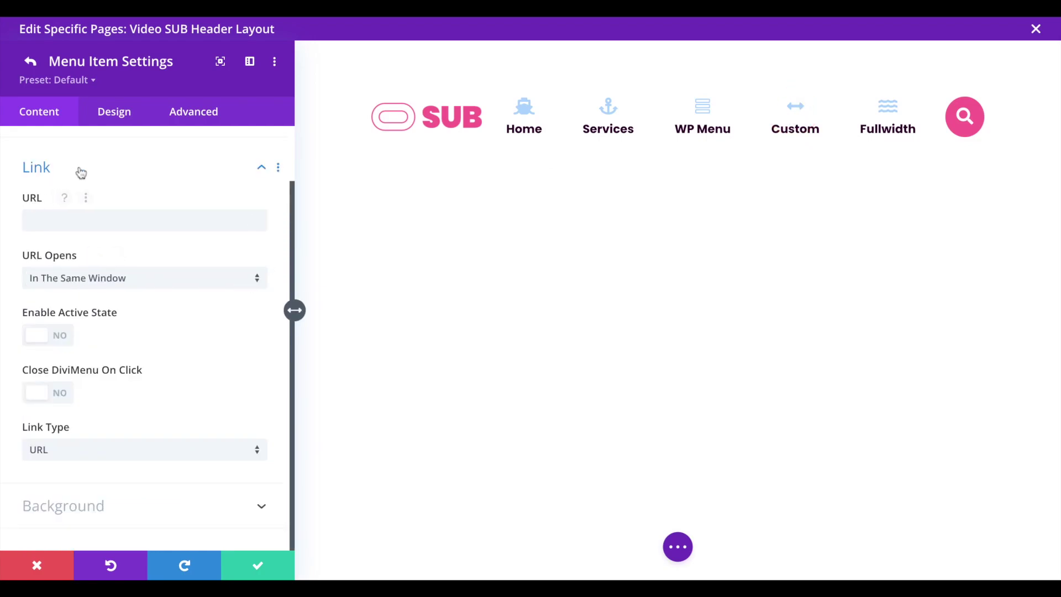
left_click(92, 449)
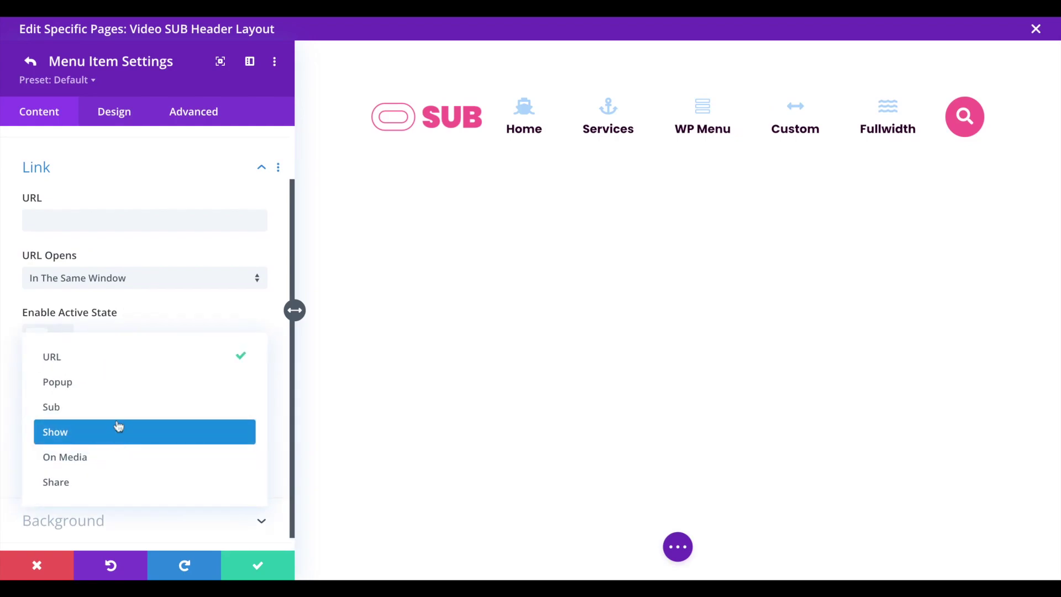
left_click(112, 409)
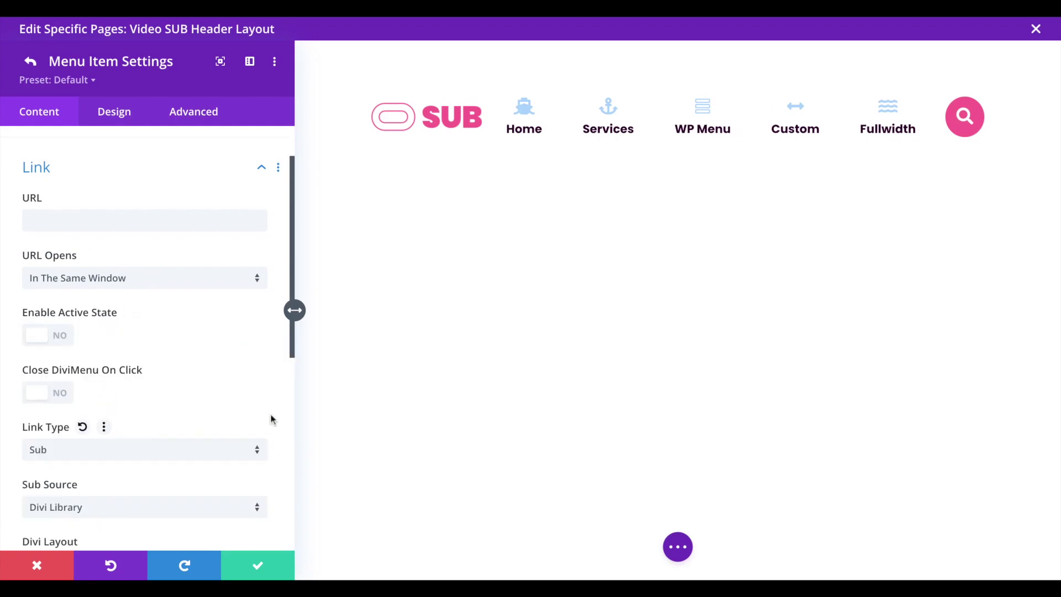
scroll(271, 418, "down", 5)
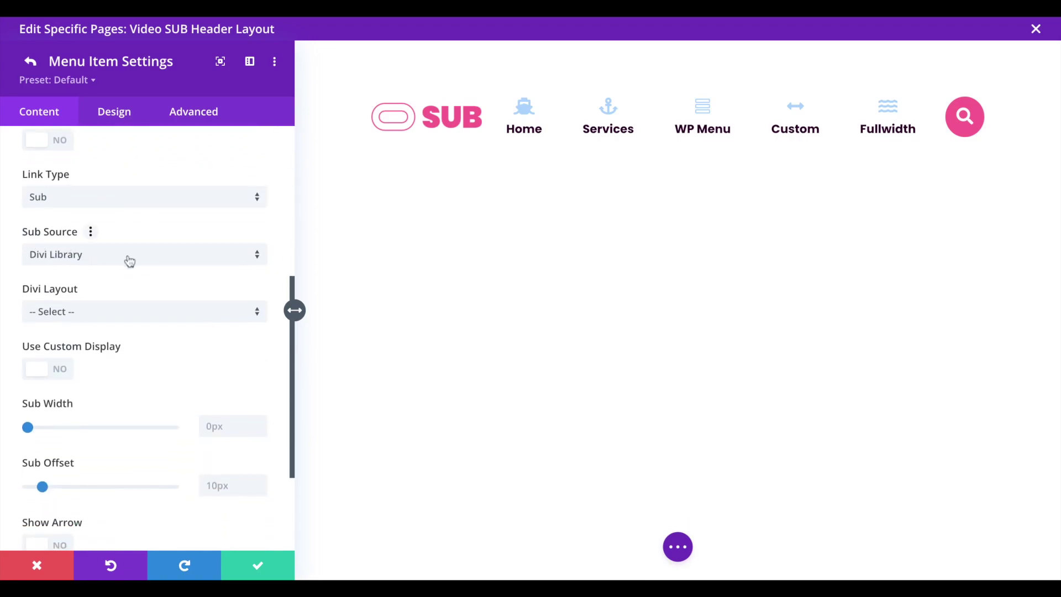
left_click(113, 260)
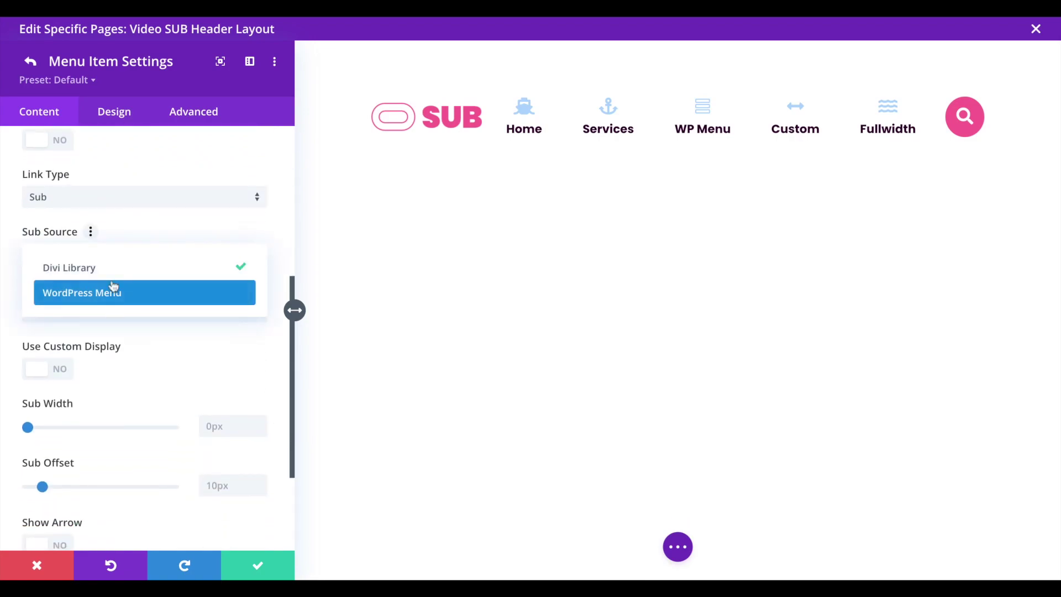
left_click(114, 271)
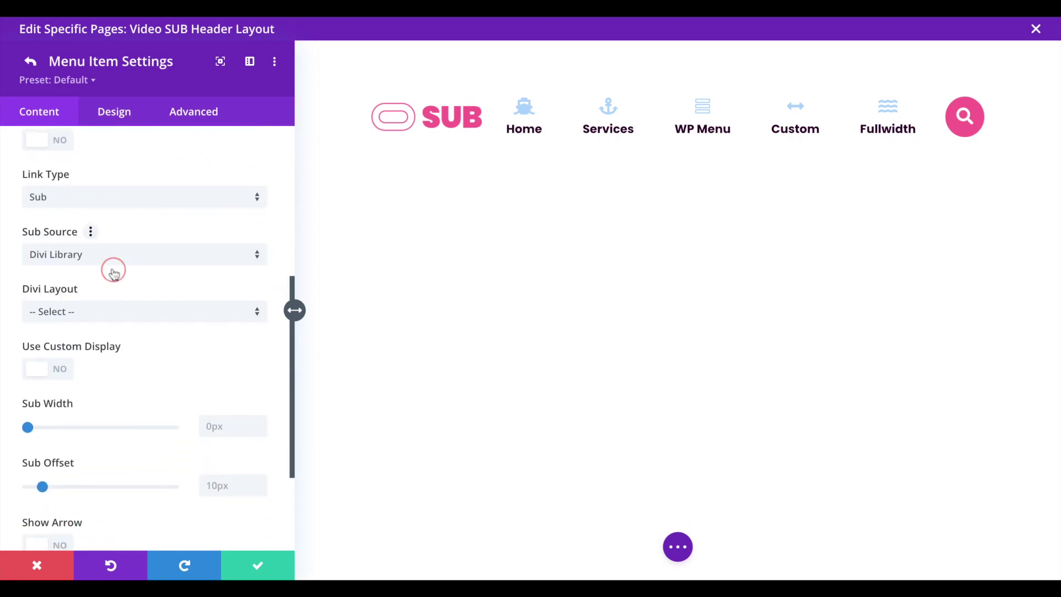
Search the Divi layouts for "sub" and assign SUB - Custom as the Custom item's submenu
left_click(160, 313)
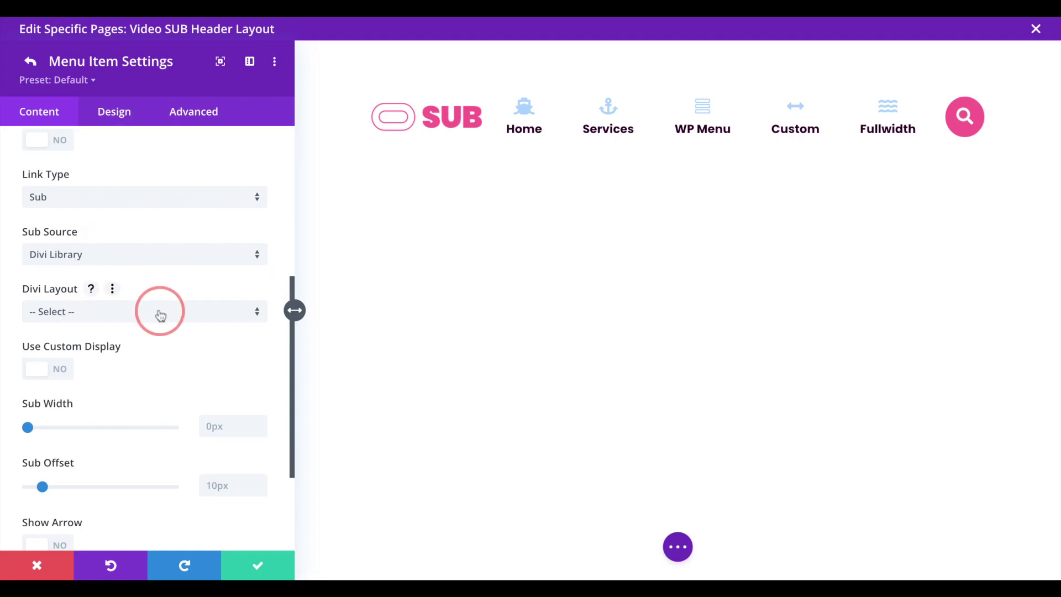
left_click(57, 83)
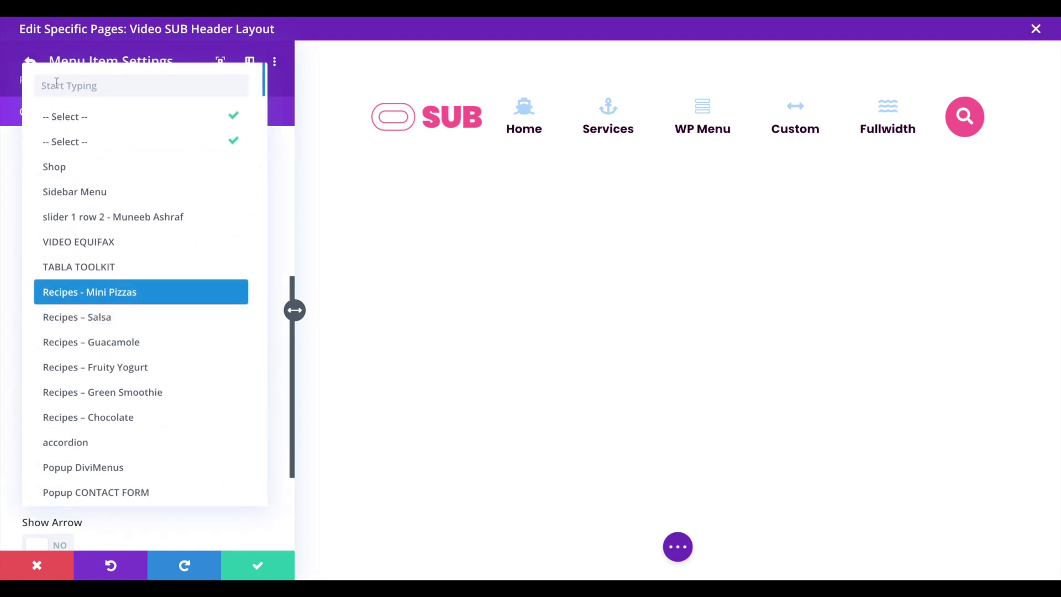
type("sub")
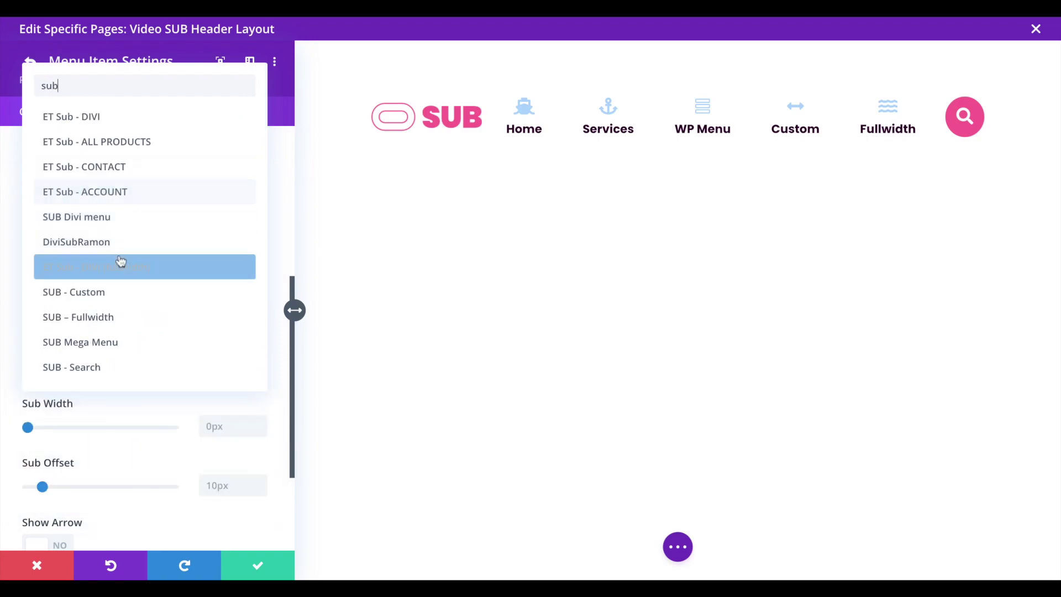
left_click(110, 301)
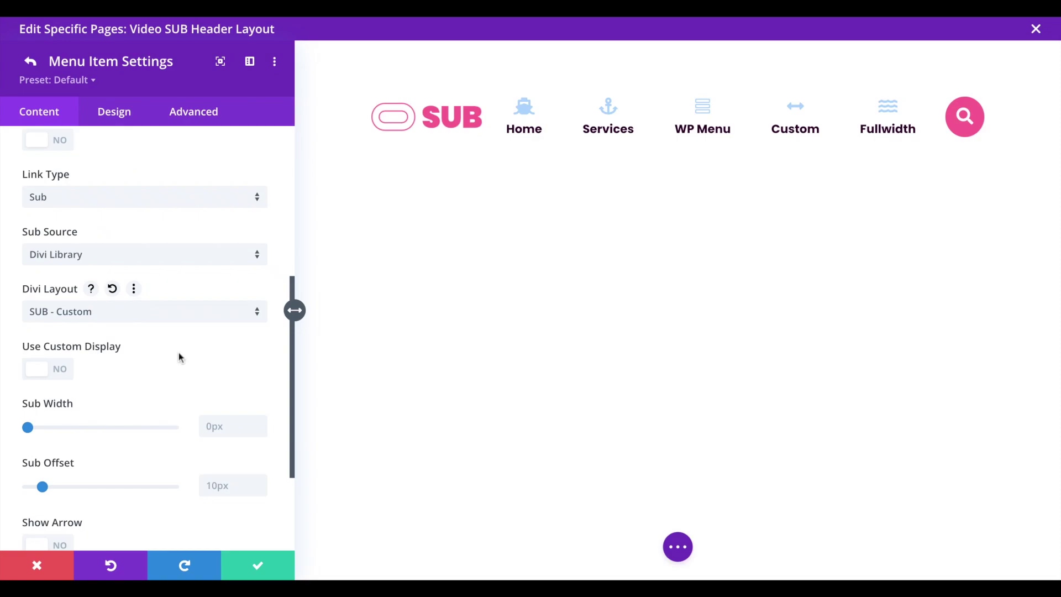
Enable responsive Sub Offset values for the Custom item and open the desktop value for editing
scroll(178, 353, "down", 2)
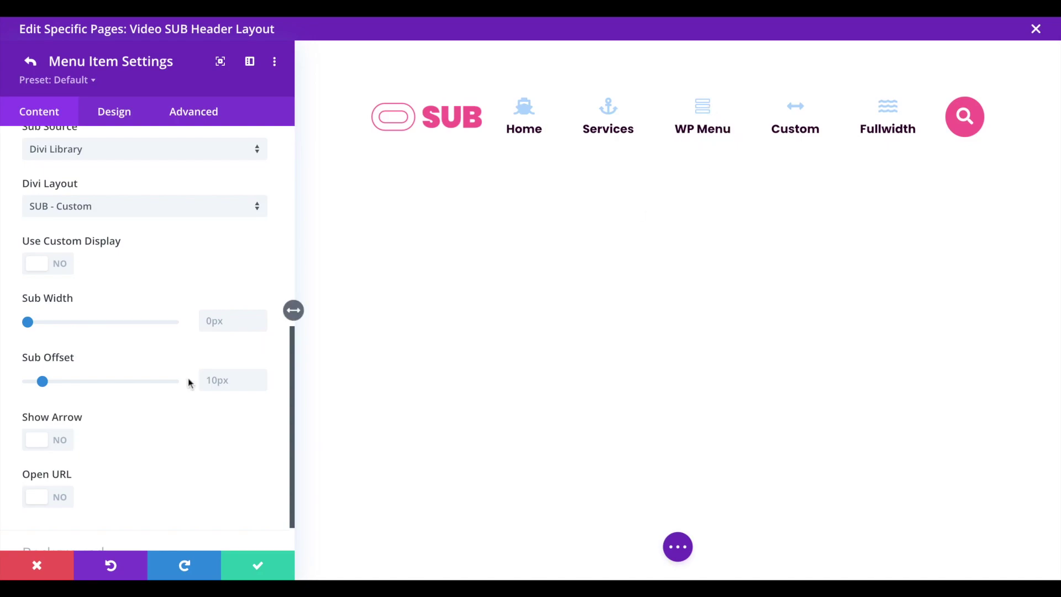
left_click(88, 357)
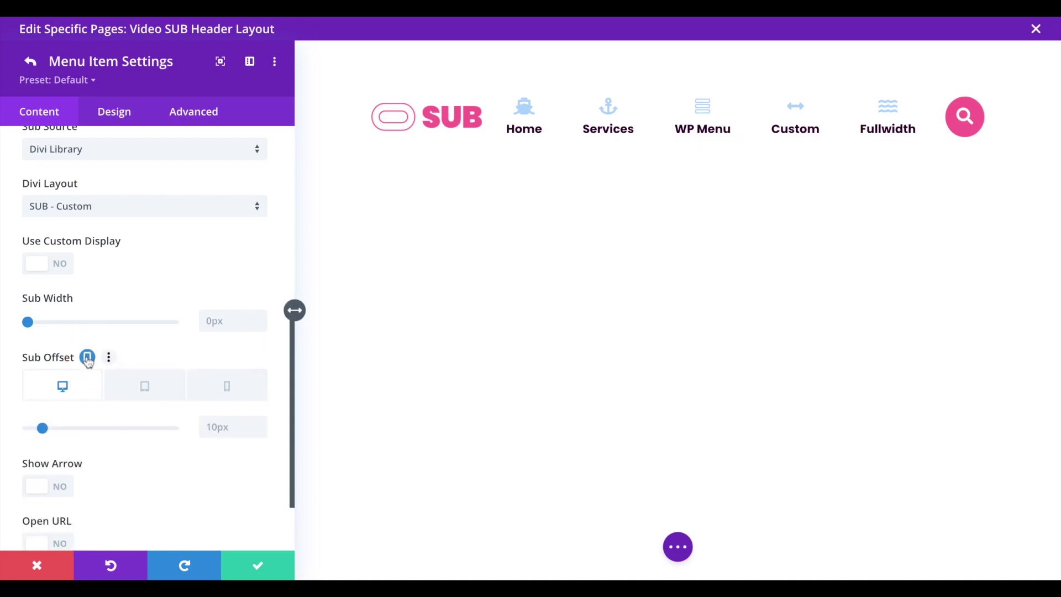
left_click(217, 427)
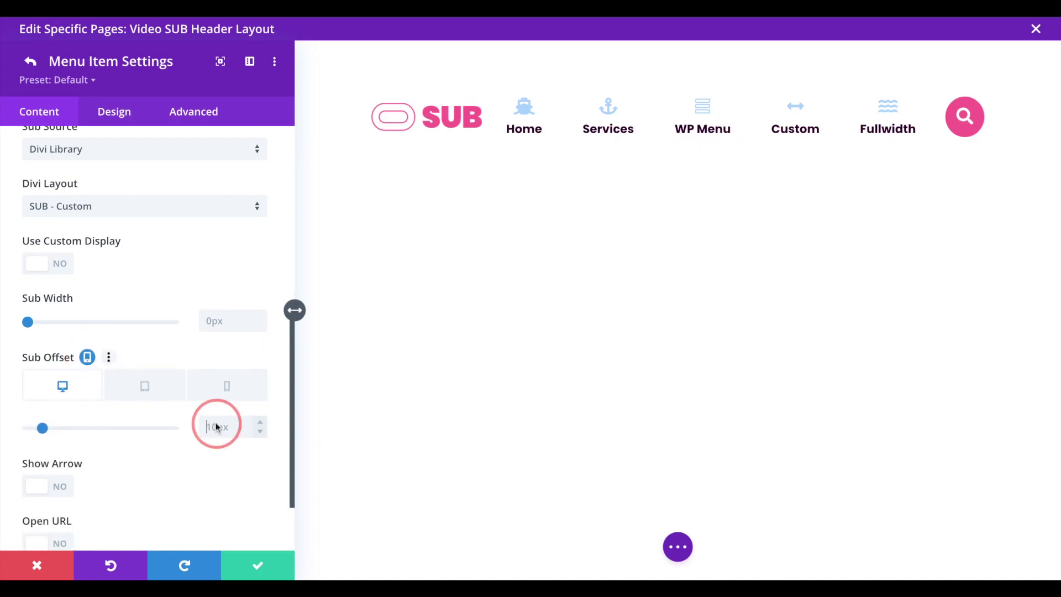
Copy the Sub Offset setting from the WP Menu item
left_click(703, 113)
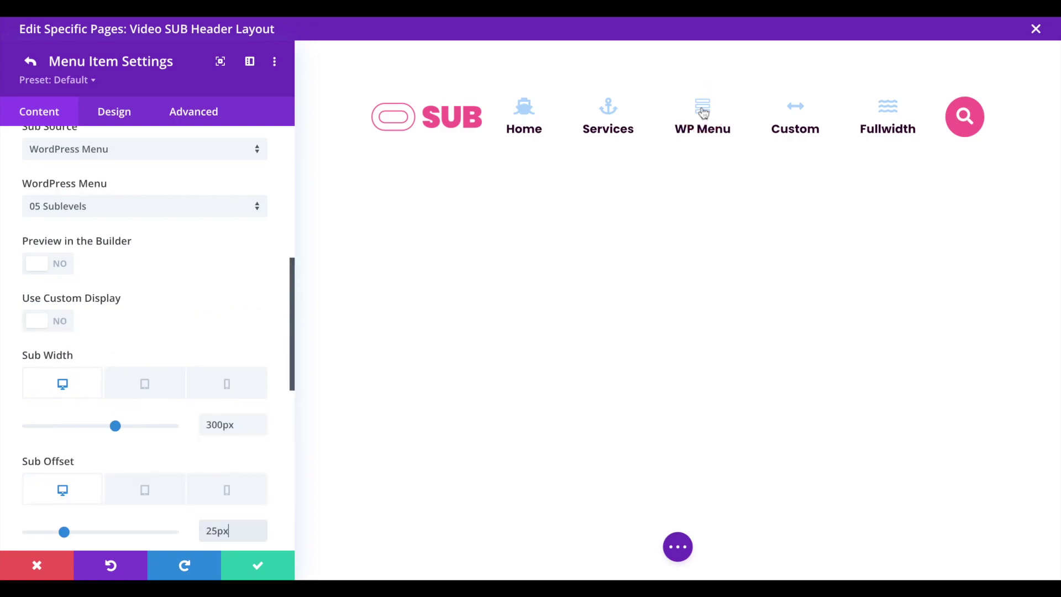
scroll(234, 290, "down", 3)
scroll(234, 290, "down", 1)
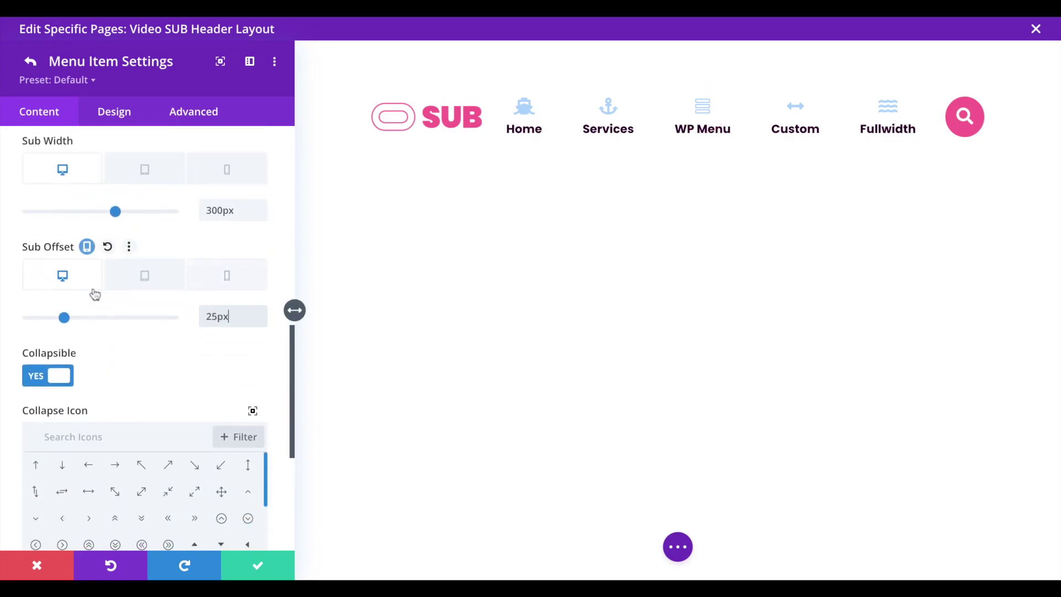
left_click(131, 247)
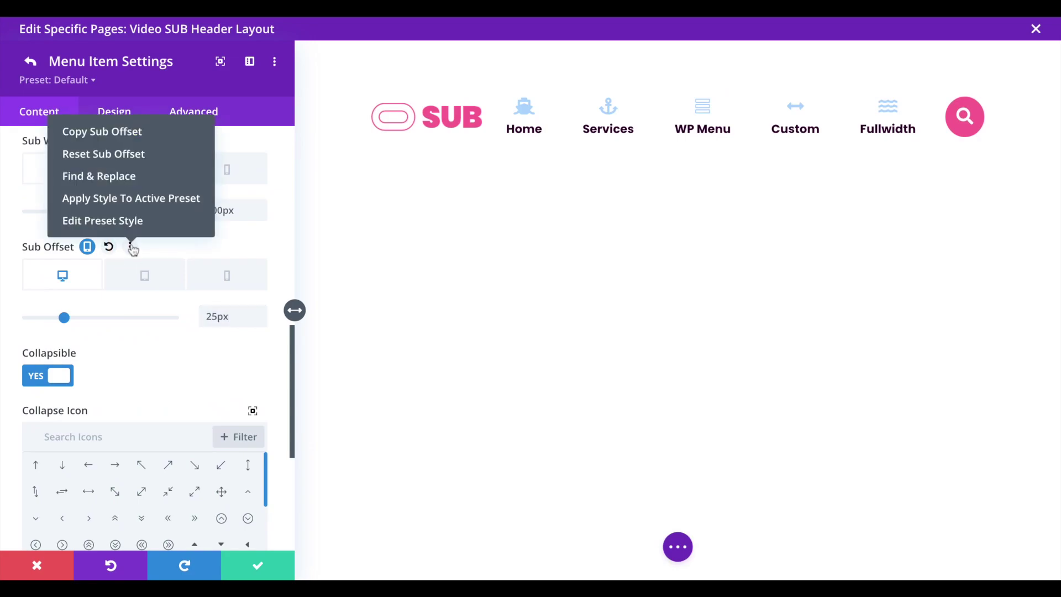
left_click(119, 133)
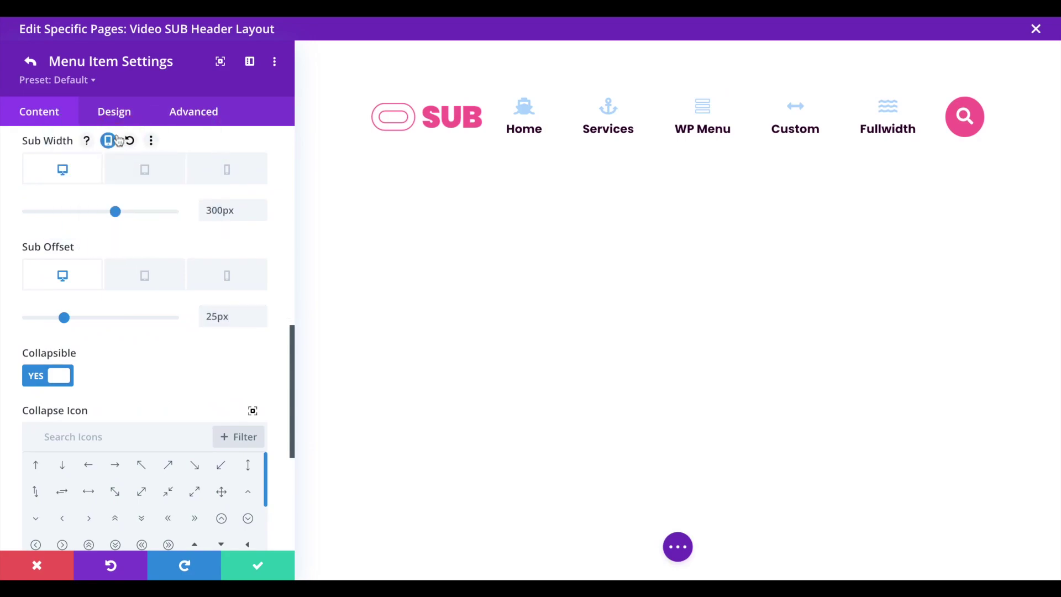
Paste the copied Sub Offset into the Custom menu item and turn on Show Arrow for its submenu
left_click(796, 118)
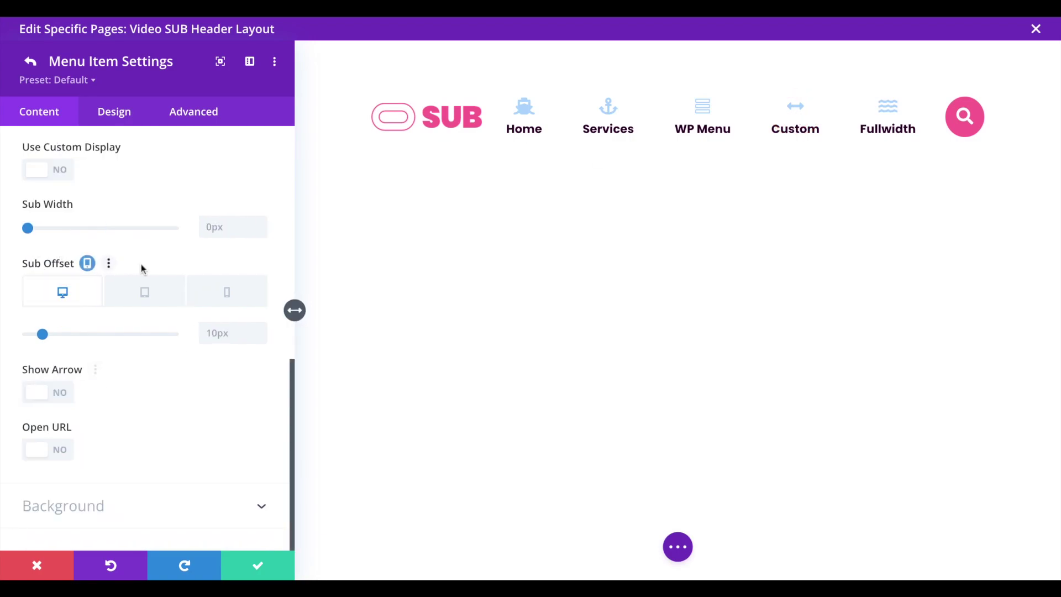
left_click(110, 264)
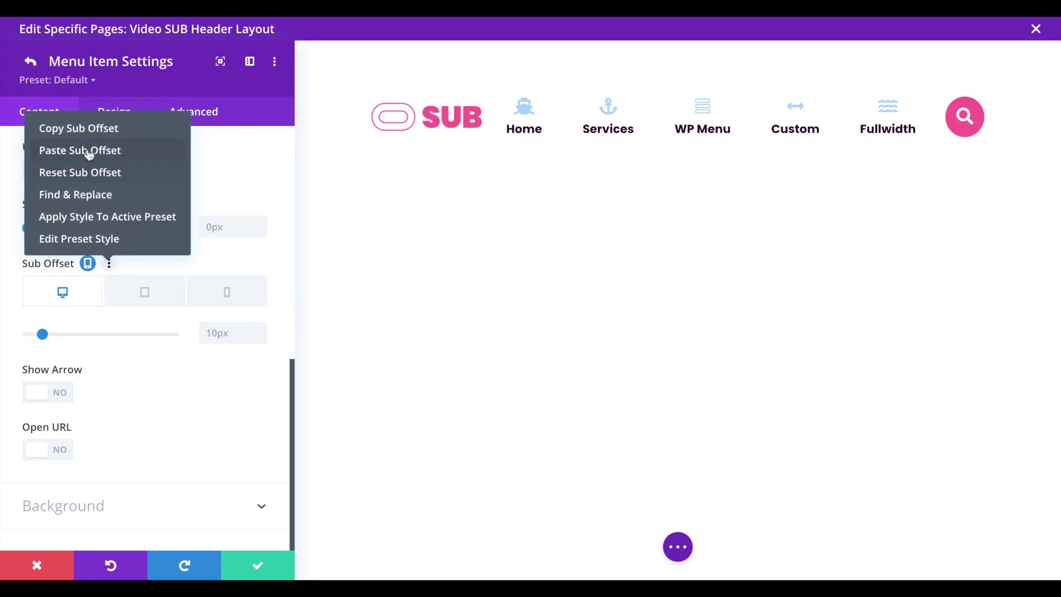
left_click(88, 157)
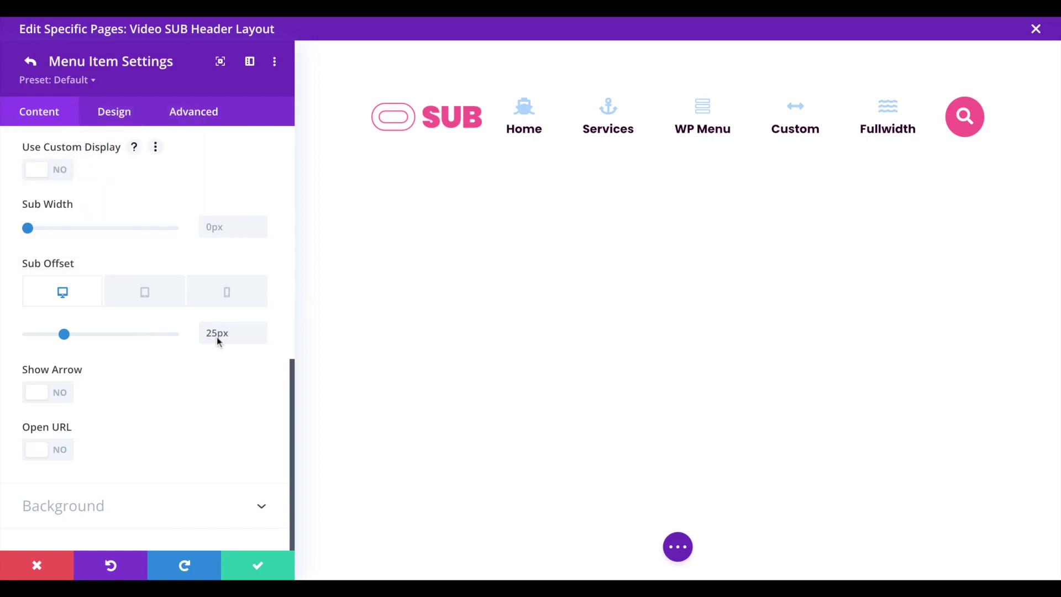
left_click(49, 392)
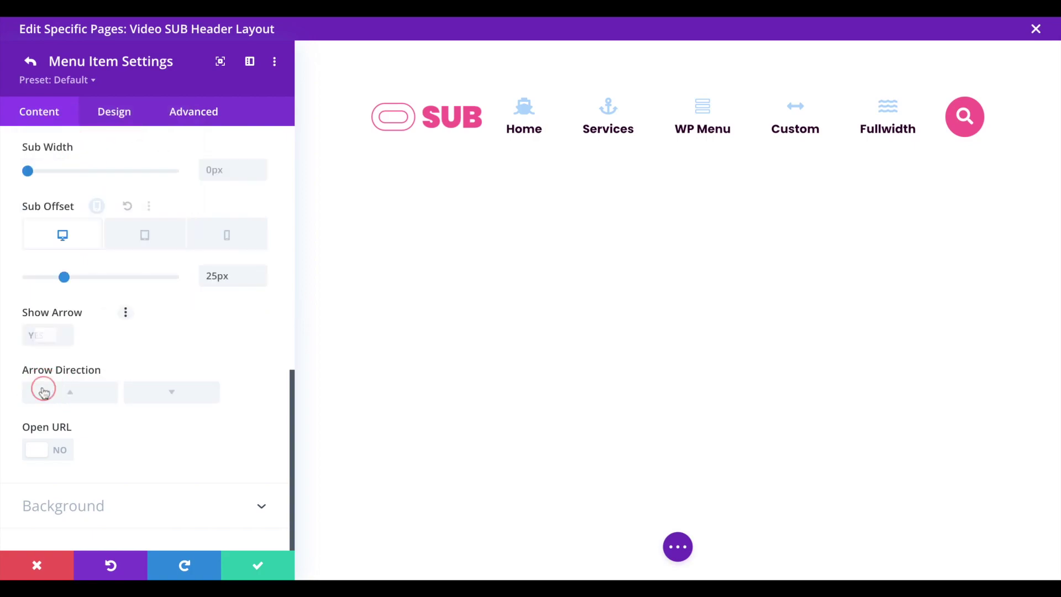
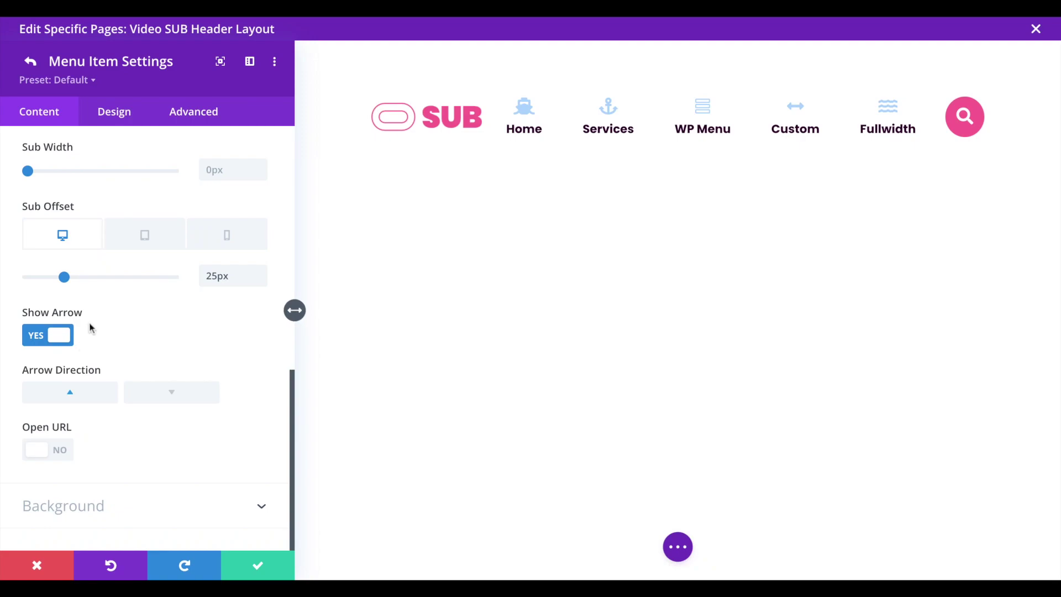
Set the Custom item's submenu Arrow Color to the pink from the recent colors
left_click(115, 112)
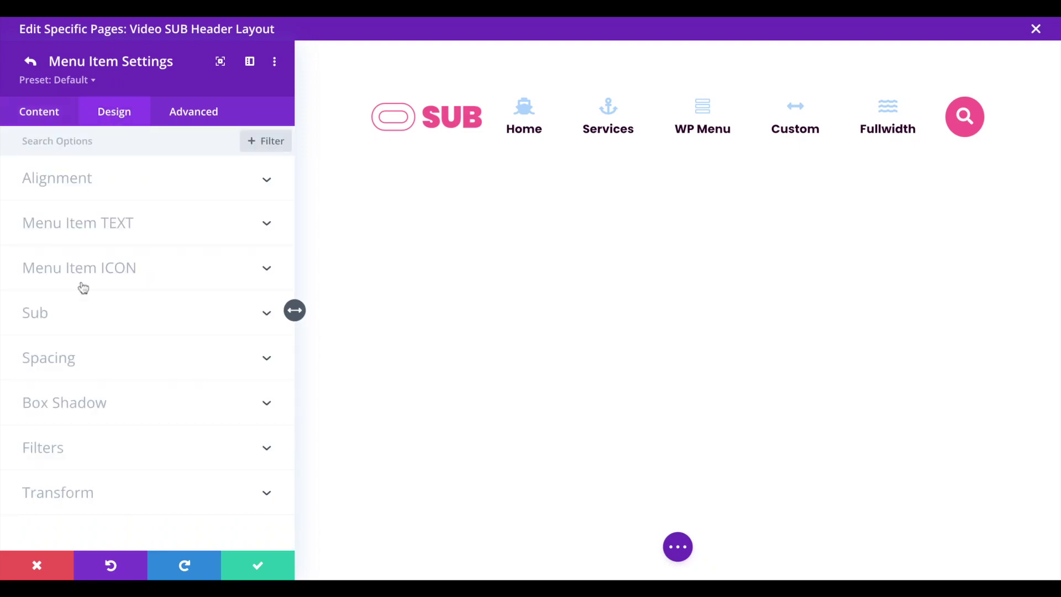
left_click(74, 313)
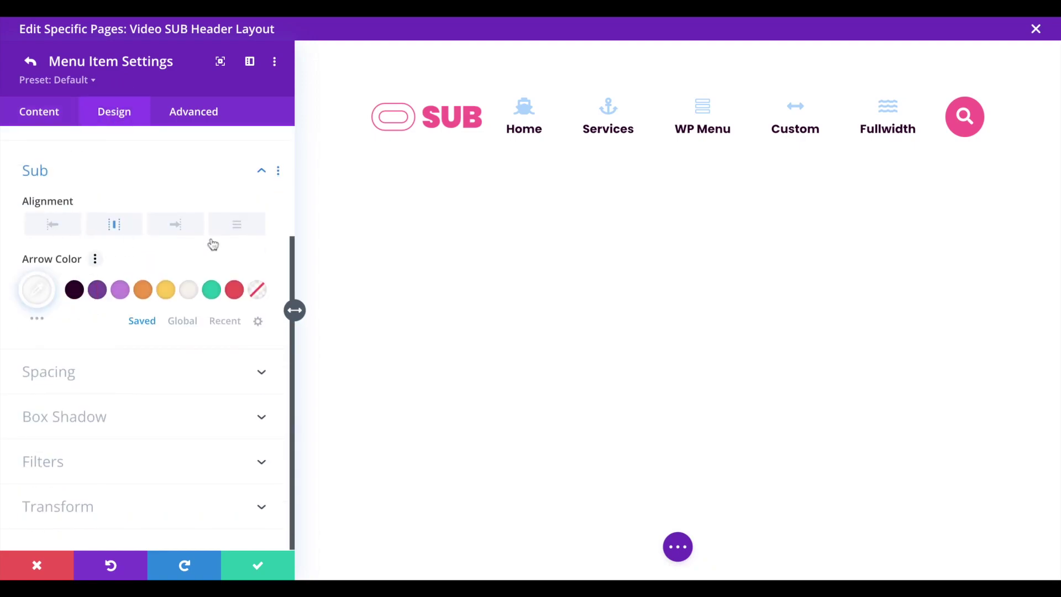
left_click(224, 322)
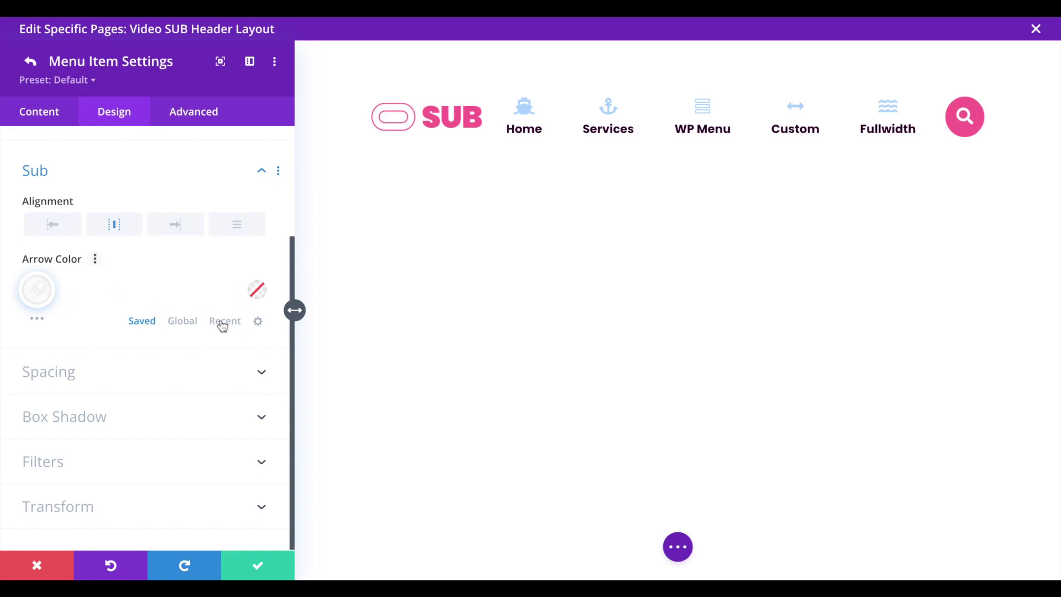
left_click(98, 290)
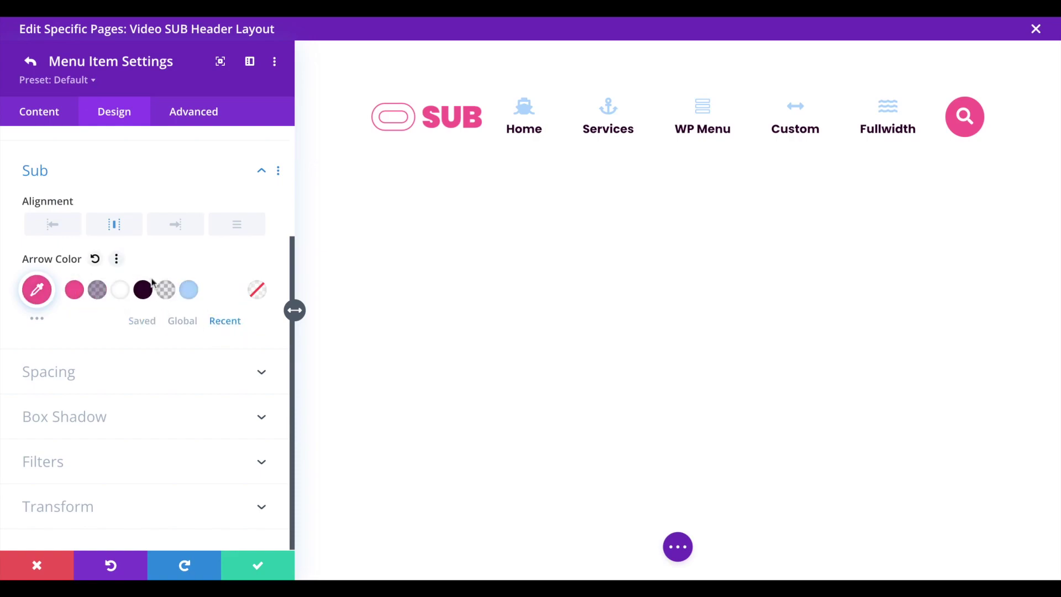
Open the Fullwidth menu item's link settings and set its Link Type to Sub
left_click(887, 114)
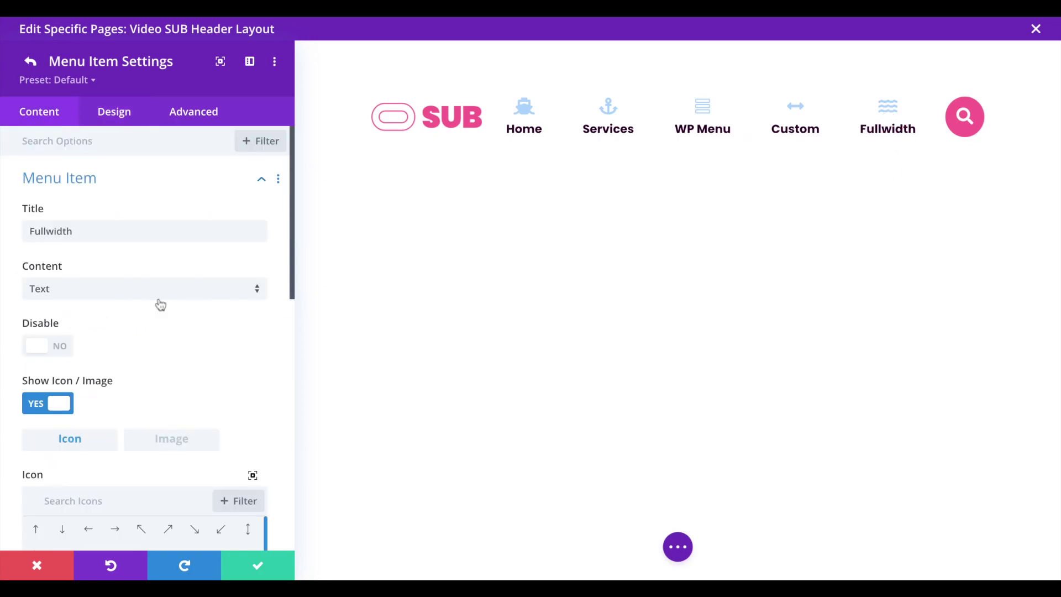
scroll(160, 365, "down", 10)
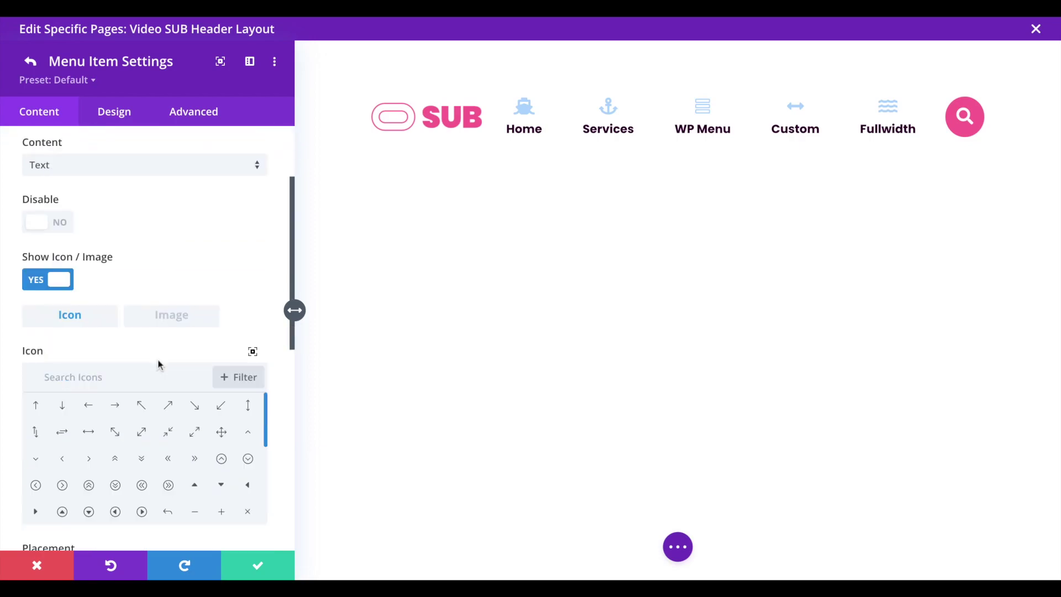
scroll(247, 426, "down", 6)
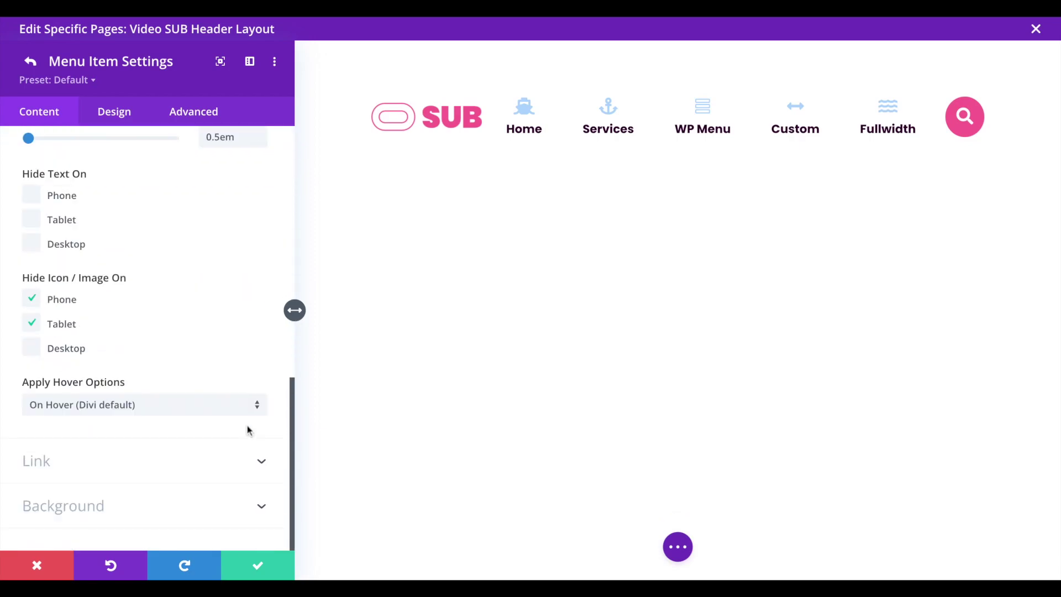
left_click(90, 450)
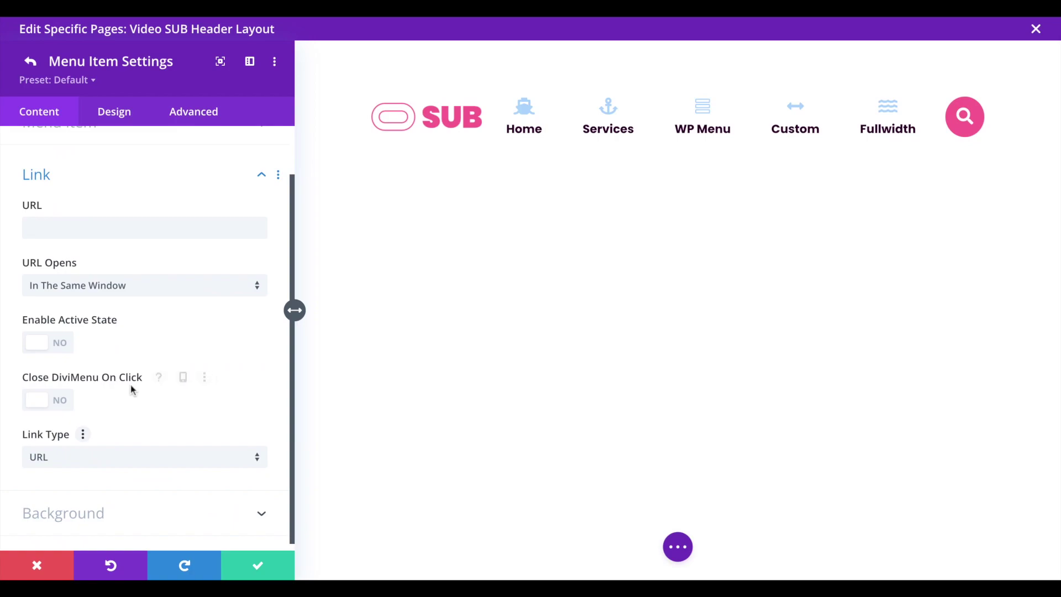
left_click(69, 450)
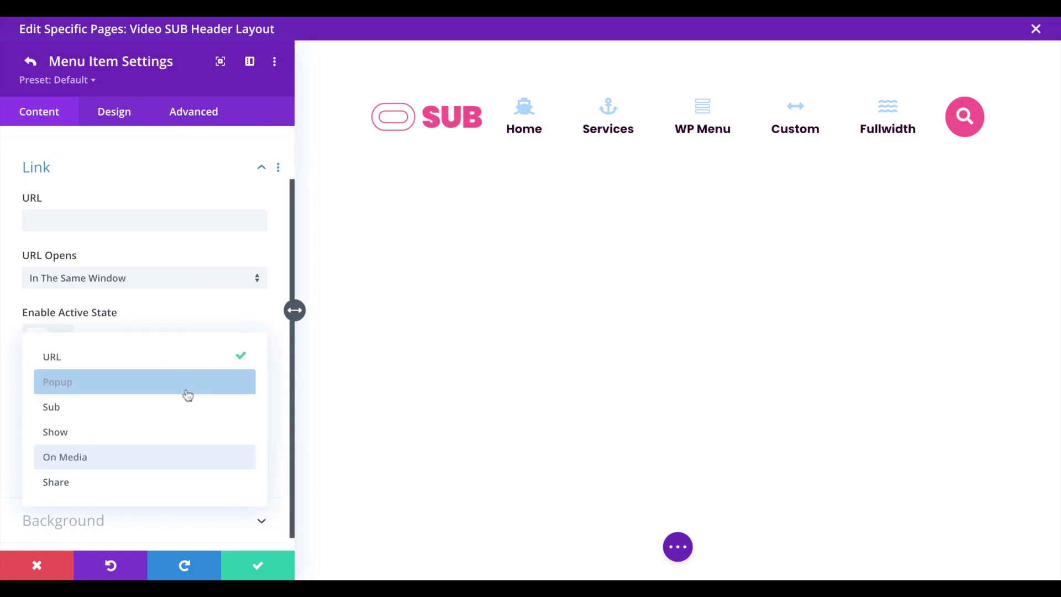
left_click(127, 407)
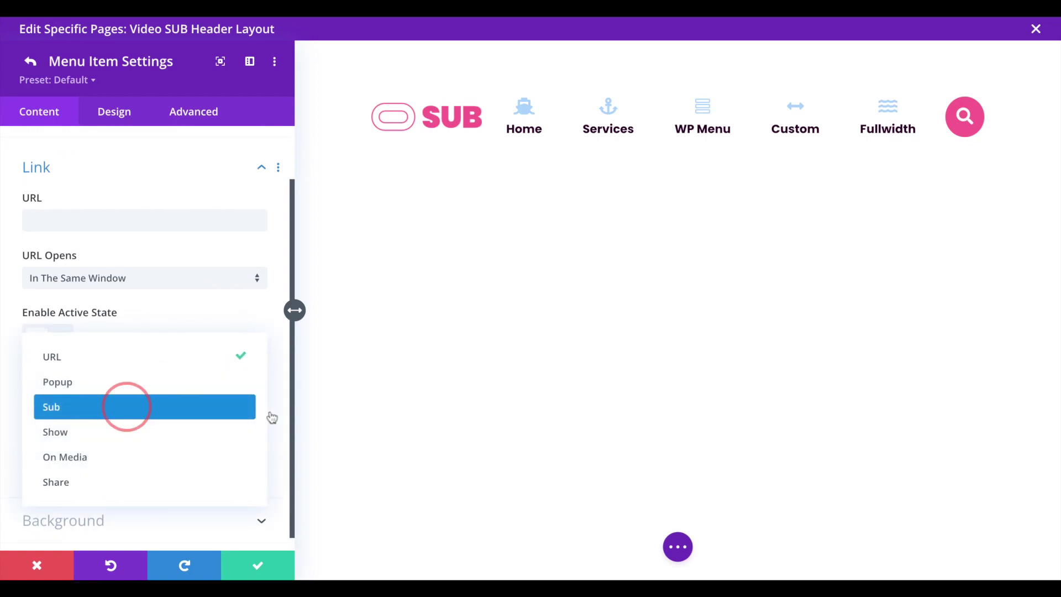
Search the Divi layouts for "sub" and assign SUB – Fullwidth as the Fullwidth item's submenu
scroll(274, 418, "down", 5)
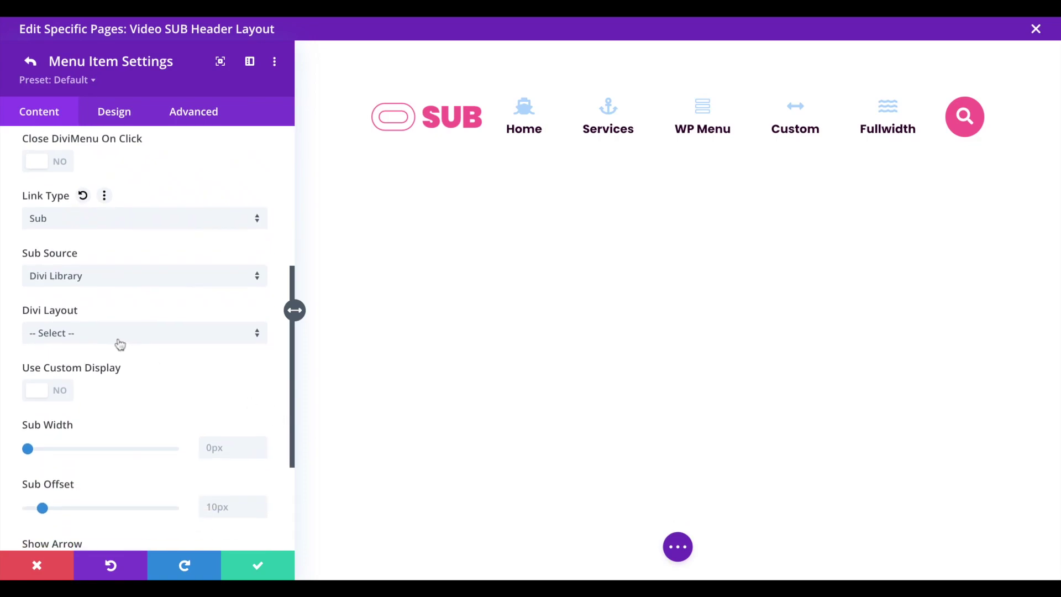
left_click(126, 336)
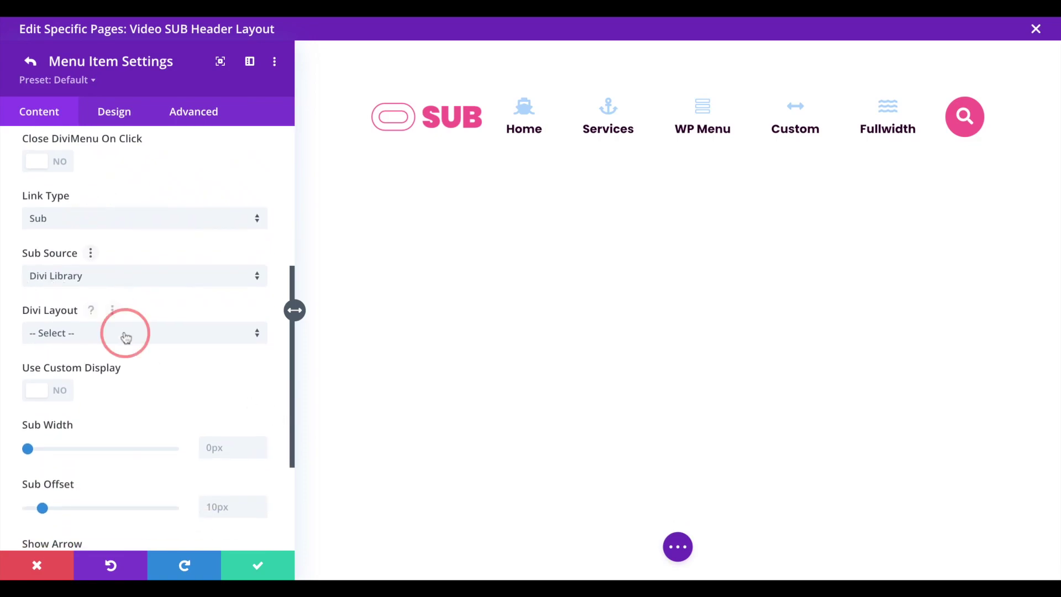
left_click(64, 82)
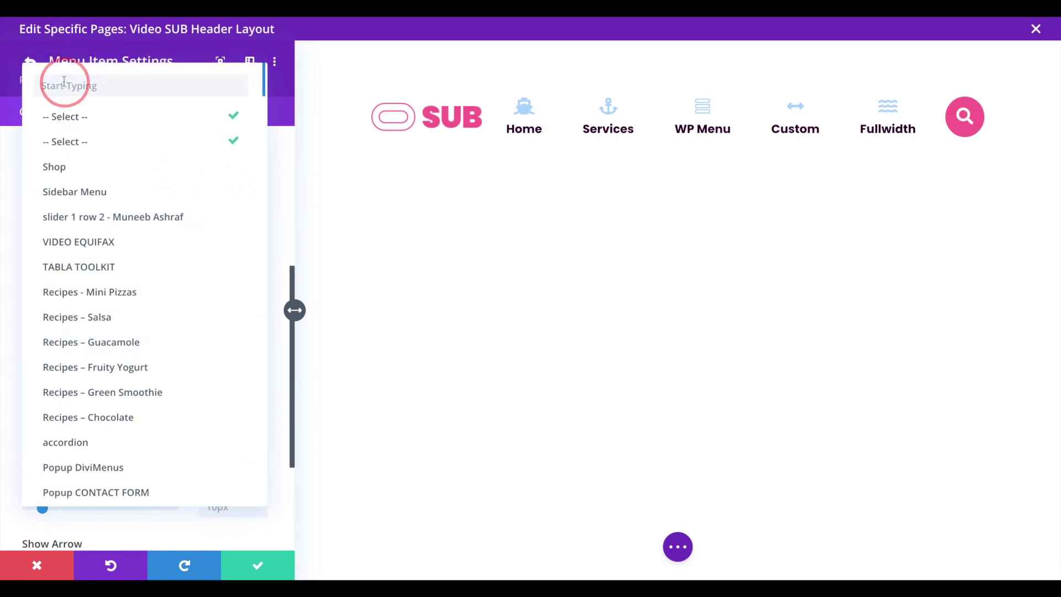
type("sub")
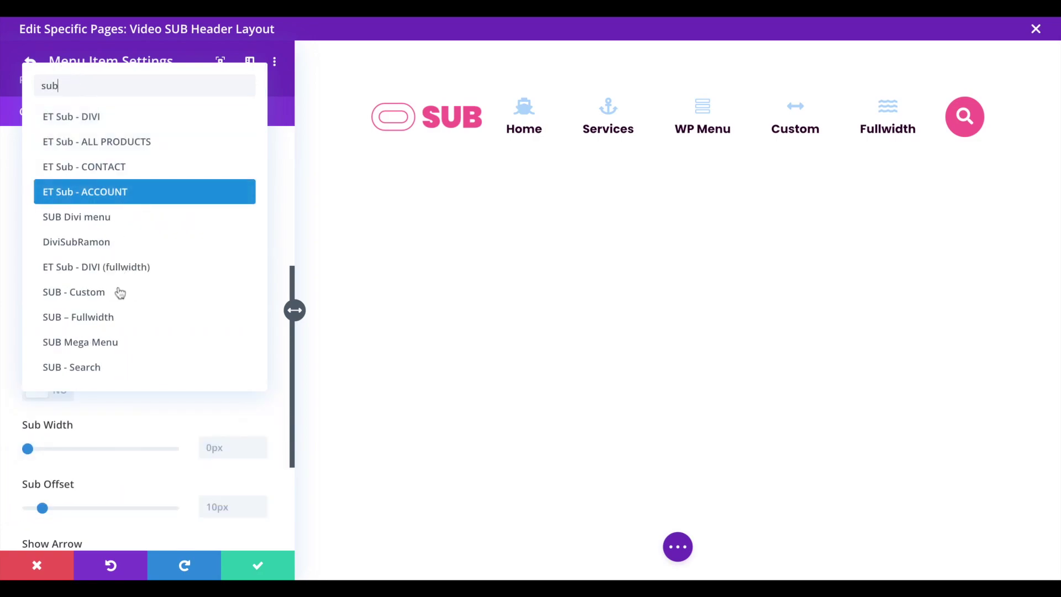
left_click(115, 317)
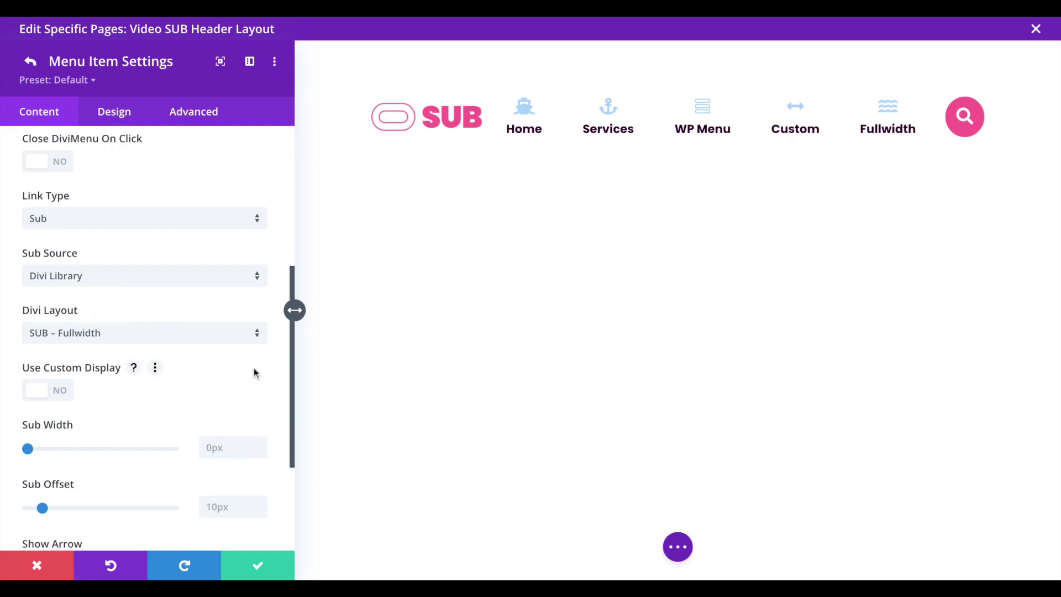
Paste the copied Sub Offset into the Fullwidth item and turn on Show Arrow for its submenu
scroll(254, 370, "down", 3)
scroll(254, 368, "down", 1)
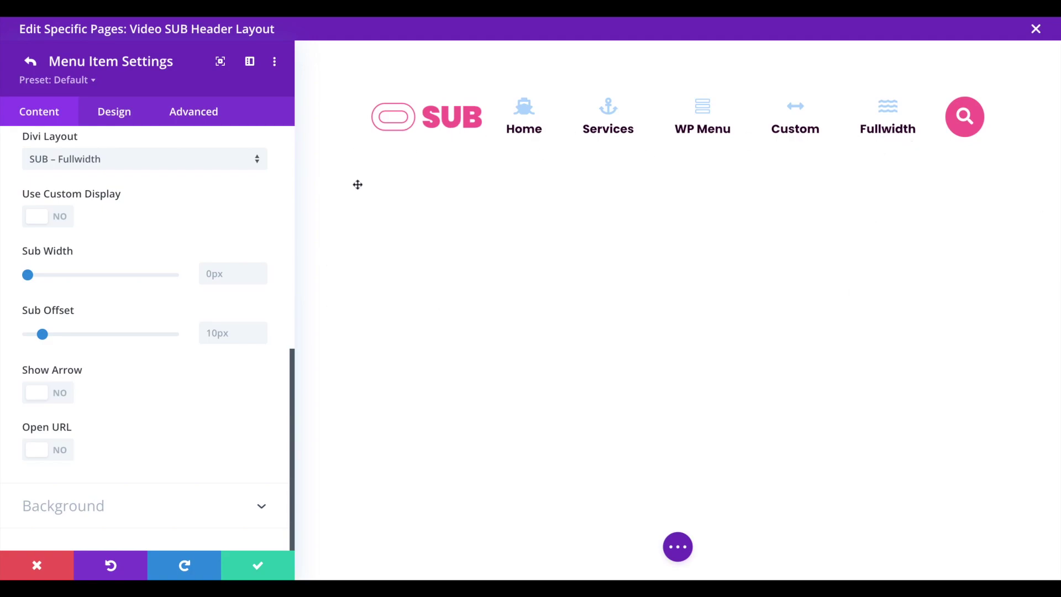
left_click(111, 310)
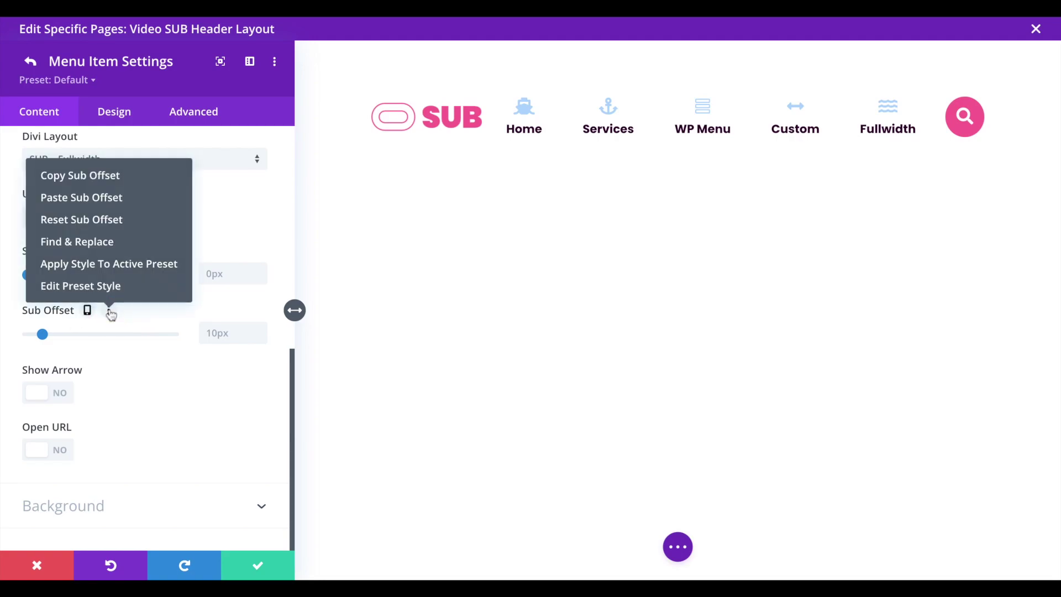
left_click(84, 198)
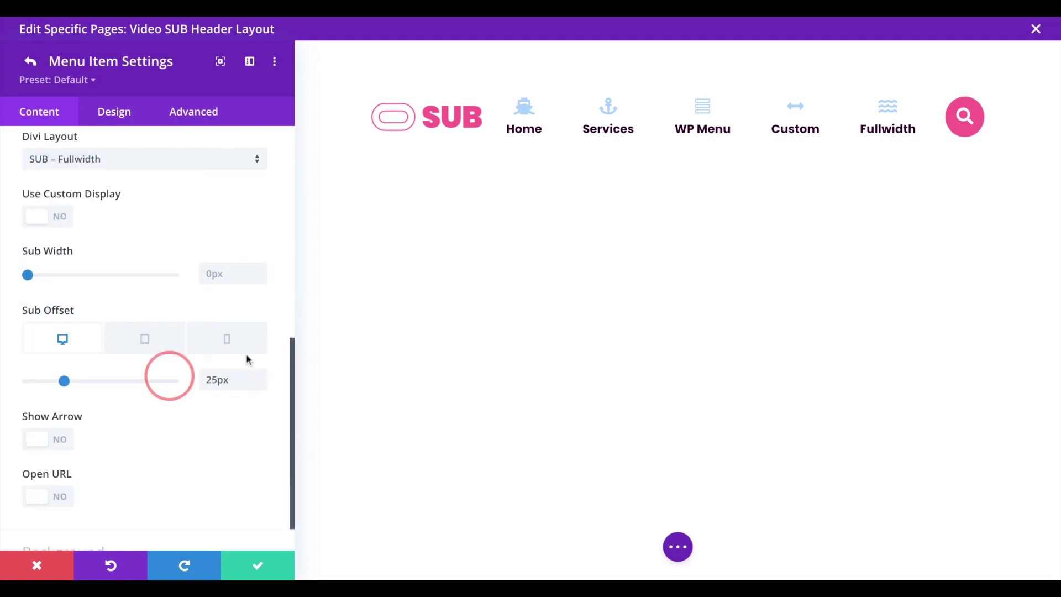
left_click(39, 440)
scroll(243, 433, "down", 1)
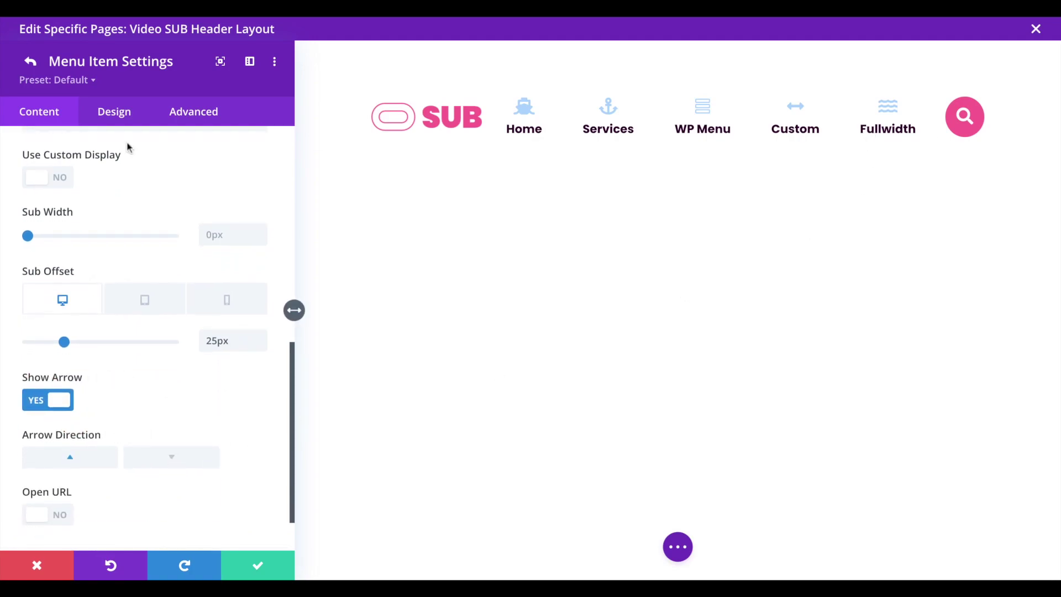
Set the Fullwidth item's submenu Alignment to the full-width option and its Arrow Color to the recent pink
left_click(114, 111)
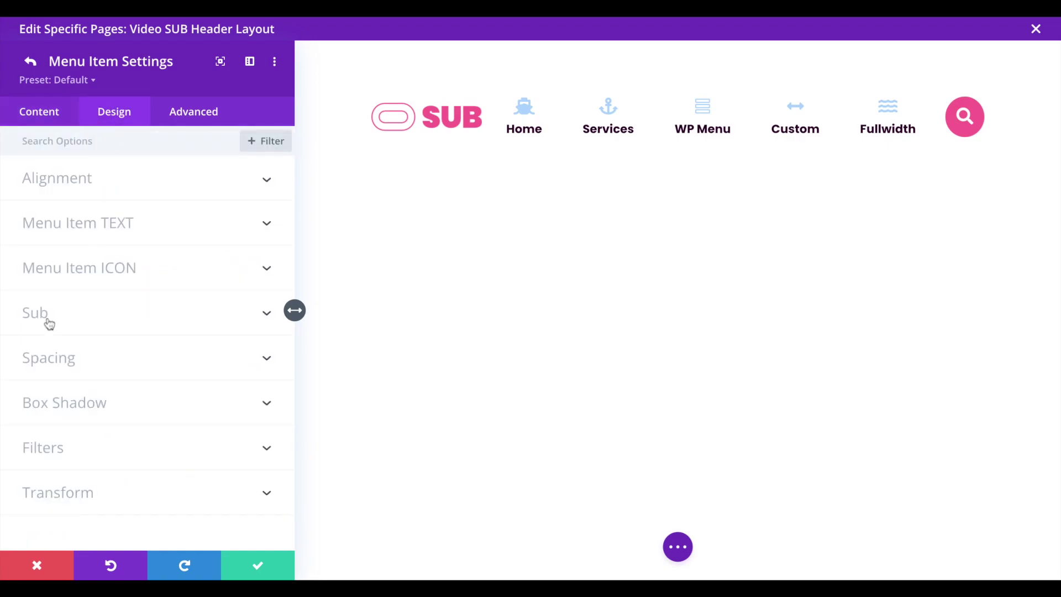
left_click(104, 319)
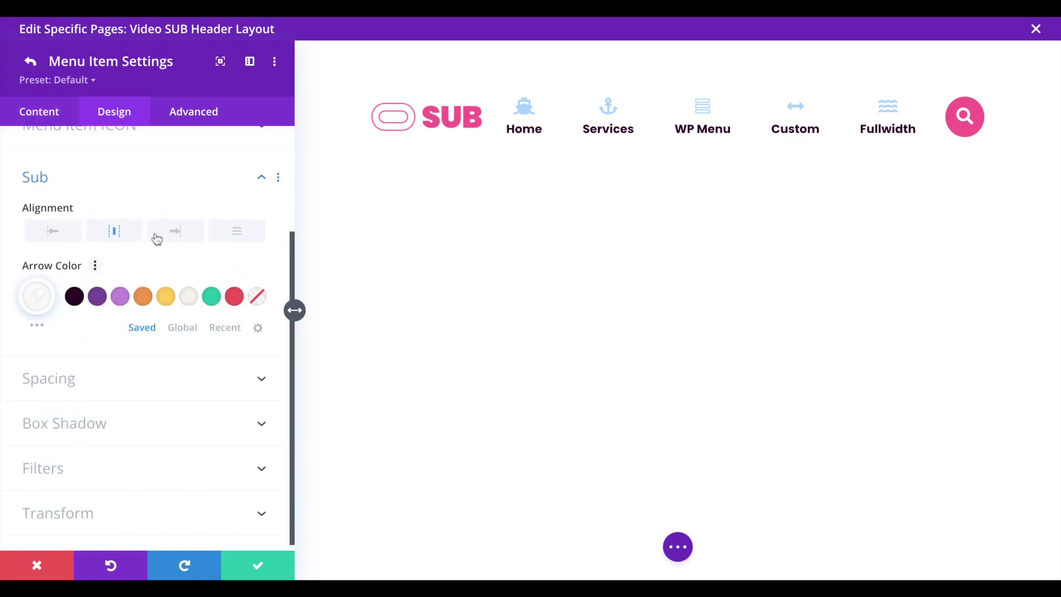
left_click(250, 240)
mouse_move(241, 245)
left_click(225, 328)
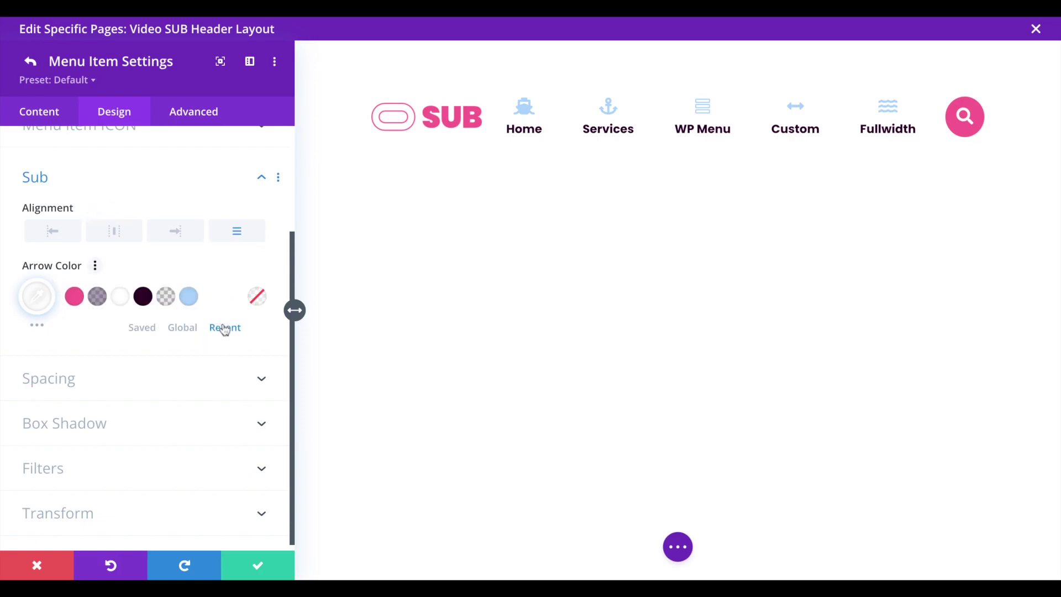
left_click(74, 296)
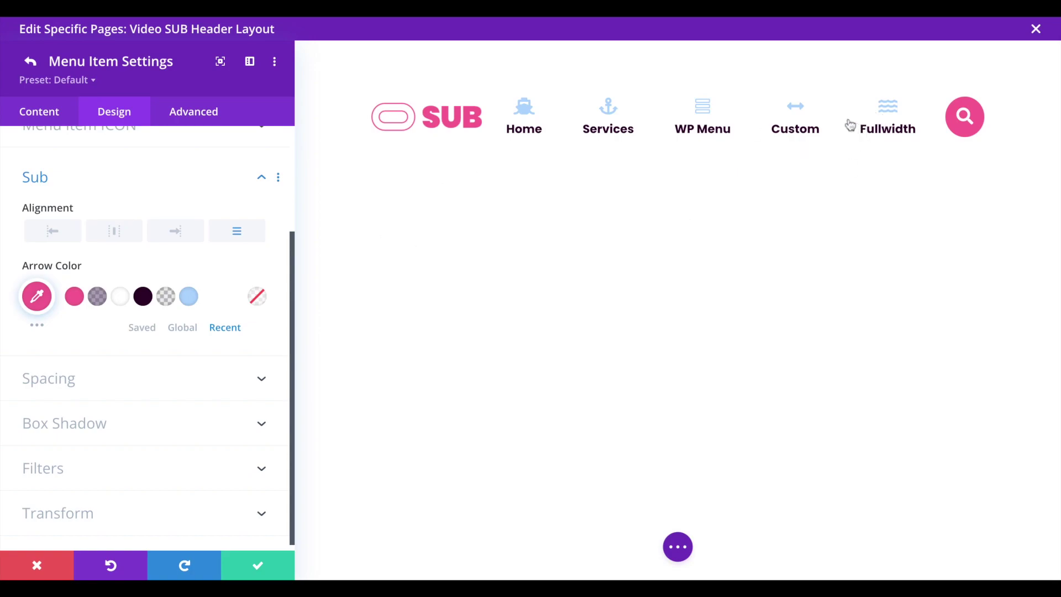
Enable responsive Sub Width values for the Custom menu item and set the tablet width to 100%
left_click(798, 110)
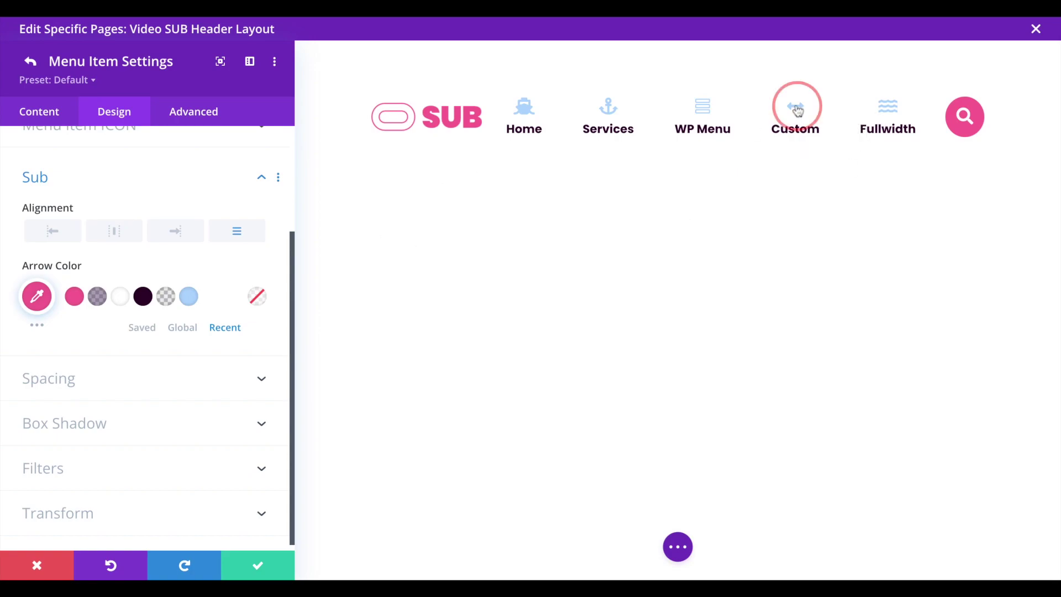
scroll(178, 330, "down", 6)
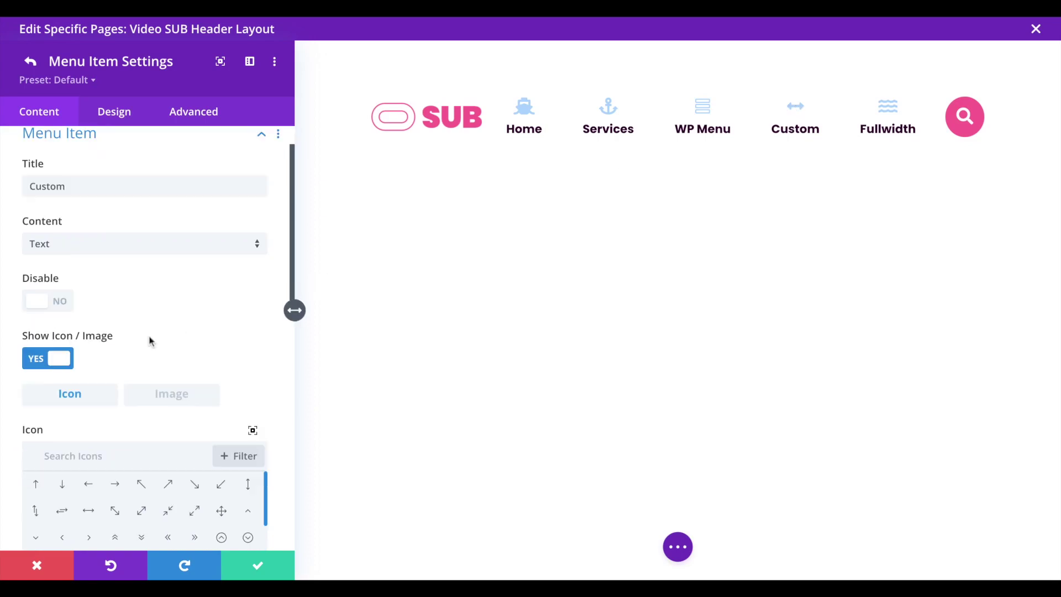
scroll(260, 371, "down", 5)
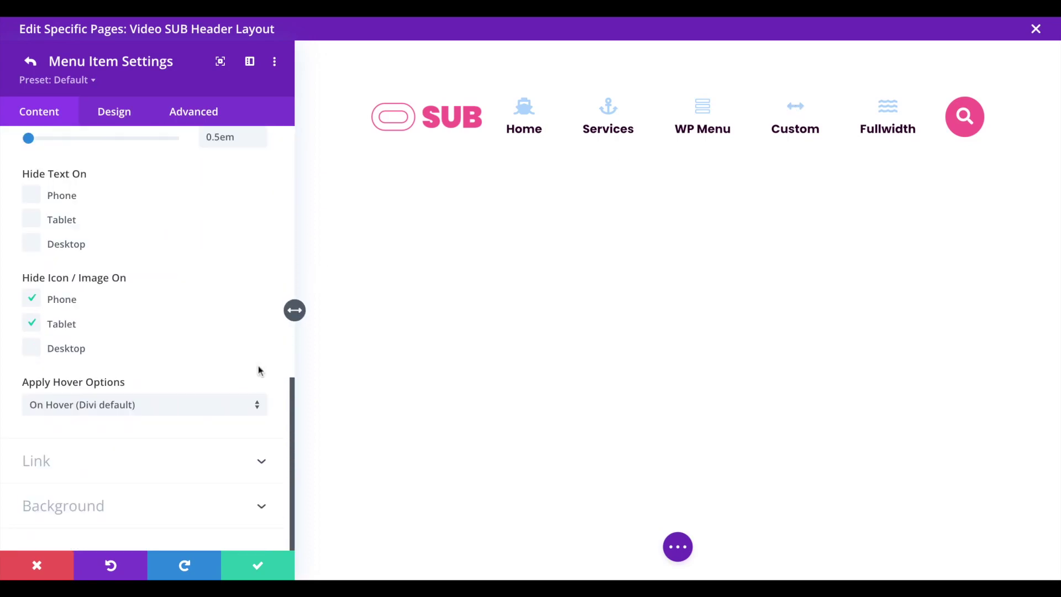
left_click(75, 458)
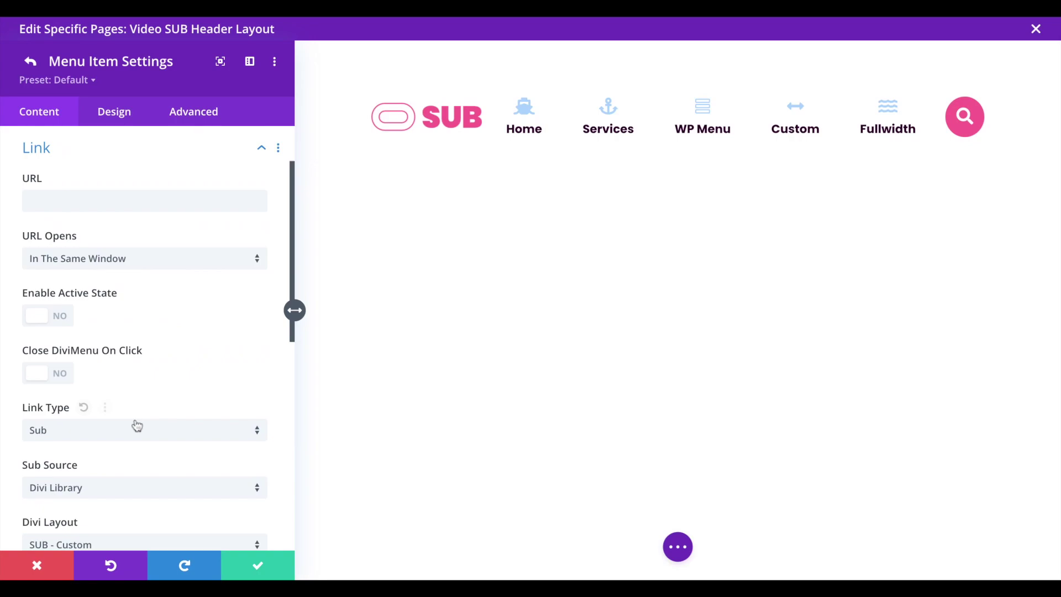
scroll(135, 426, "down", 4)
scroll(216, 415, "down", 4)
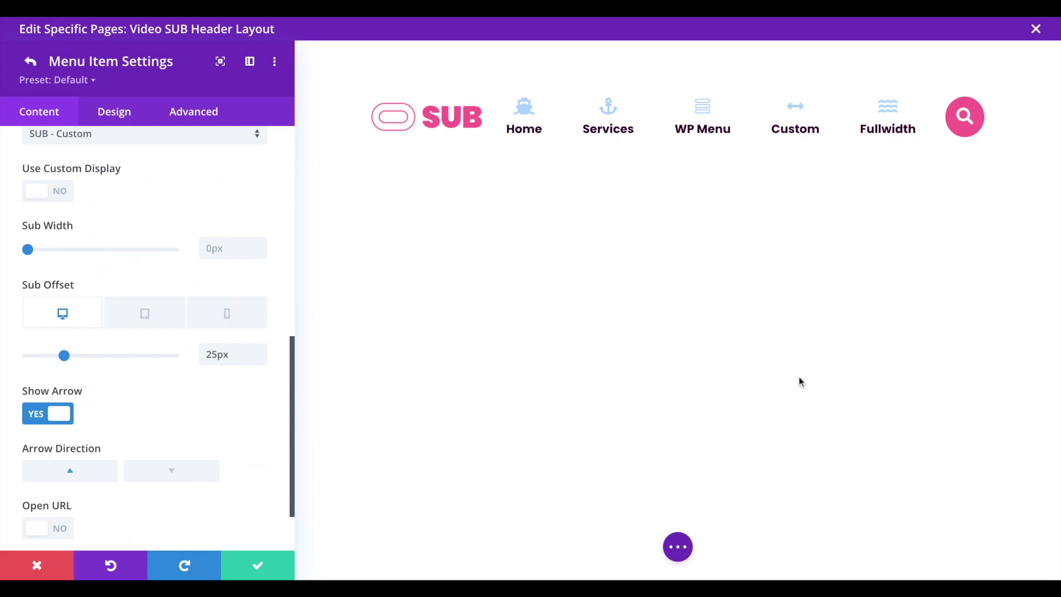
left_click(107, 226)
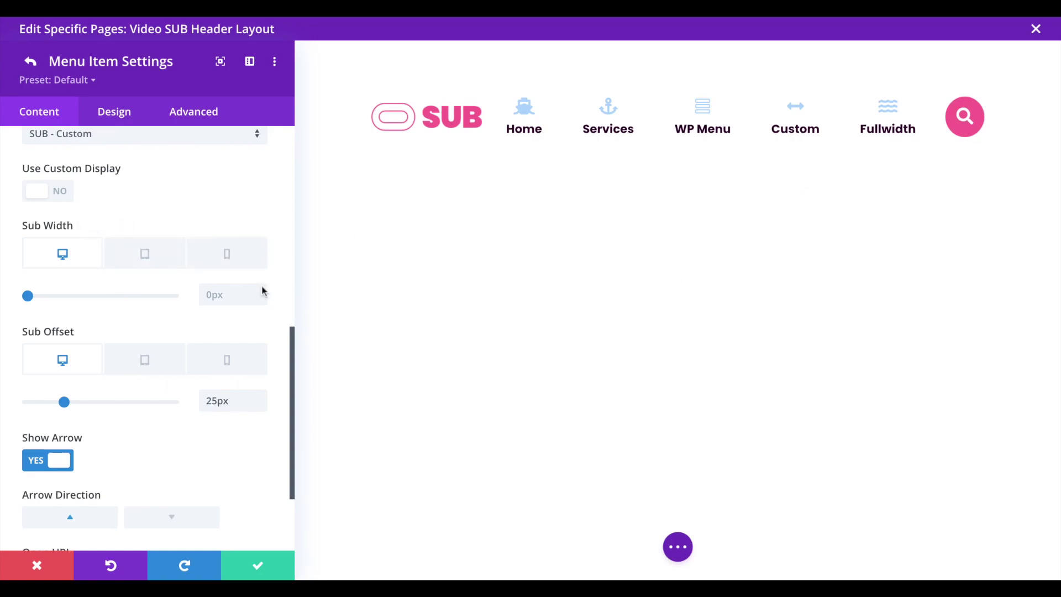
left_click(158, 258)
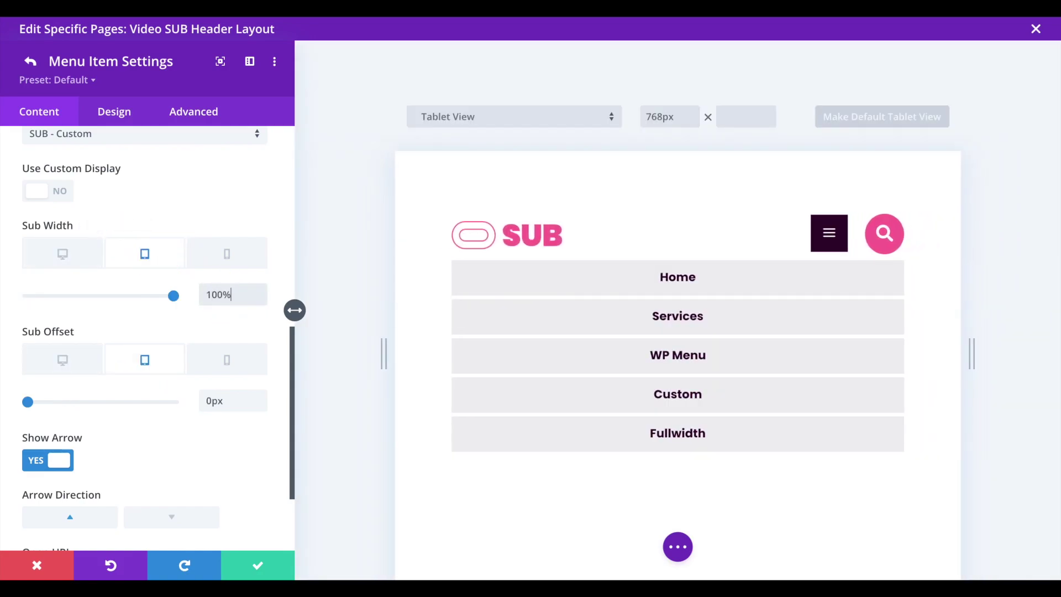
Set the Custom item's phone Sub Width to 100% and return the Sub Width setting to its desktop view
left_click(225, 252)
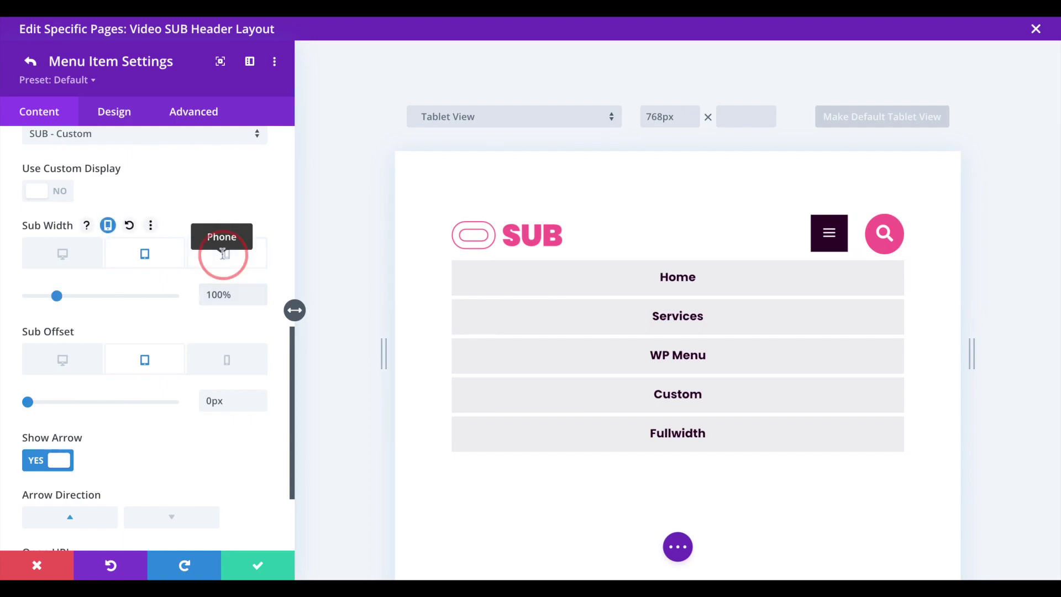
left_click(214, 294)
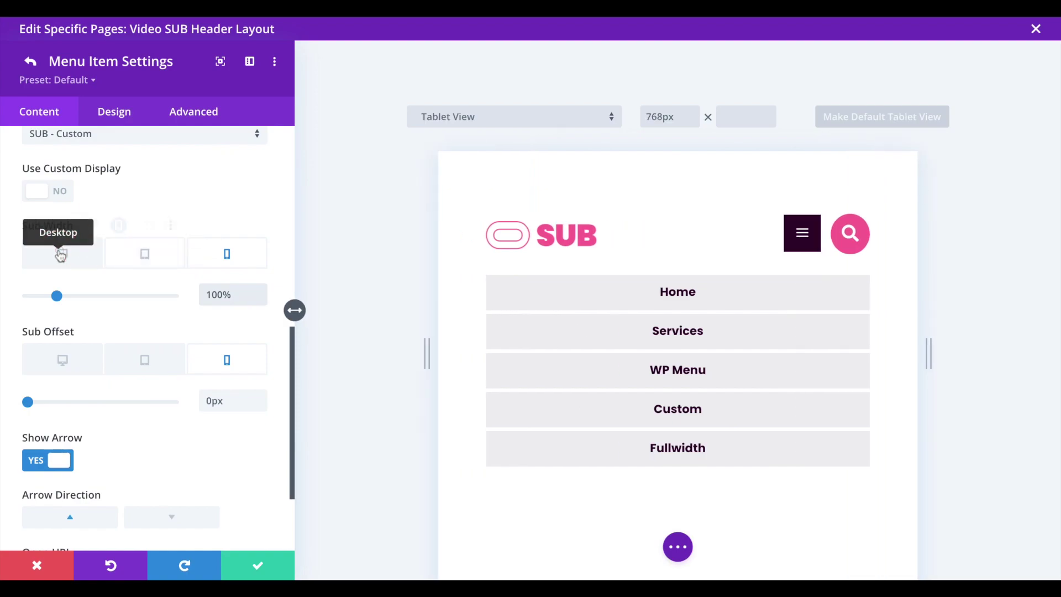
left_click(59, 251)
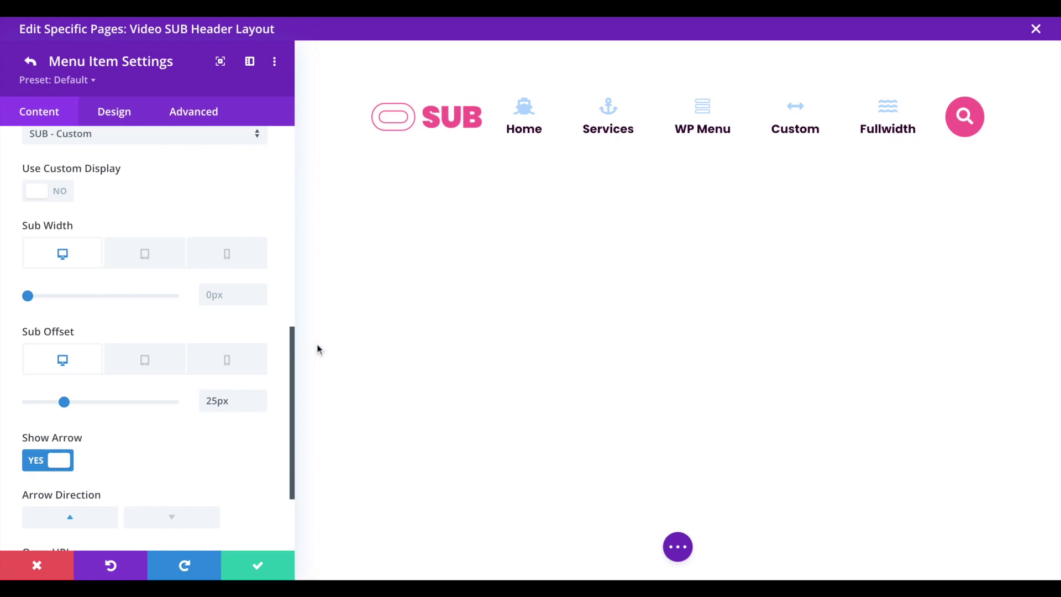
Set the header search icon item's Link Type to Popup and assign the SUB - Search layout, searching the Divi layouts for "sub"
left_click(964, 117)
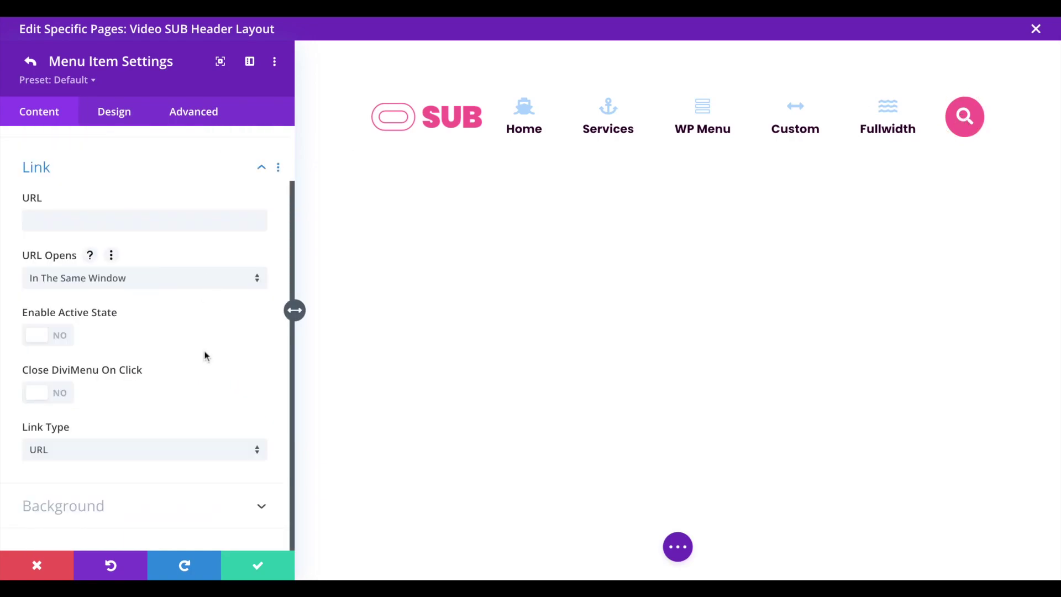
left_click(126, 447)
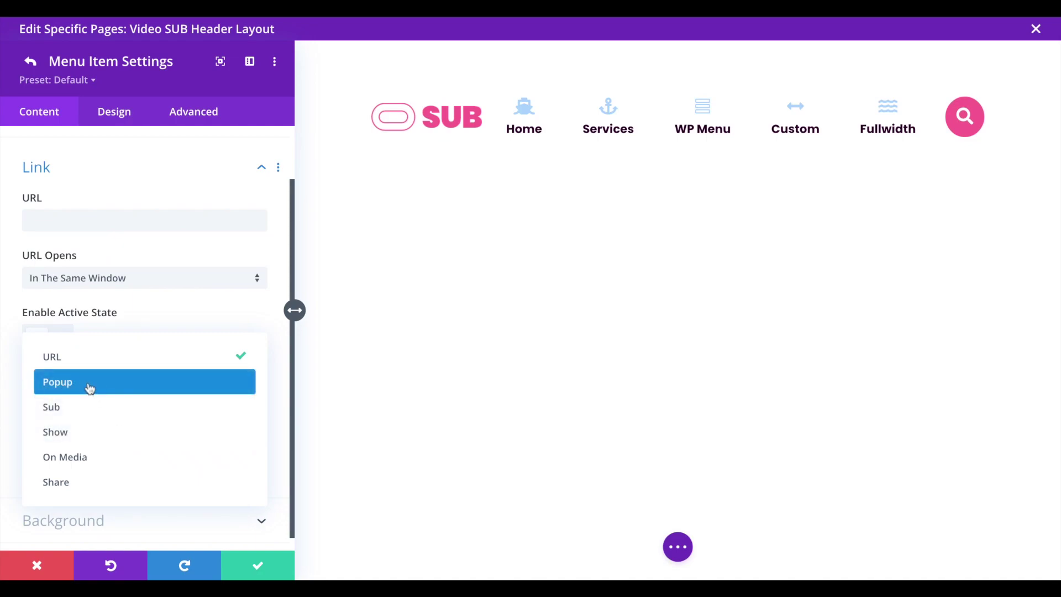
left_click(106, 390)
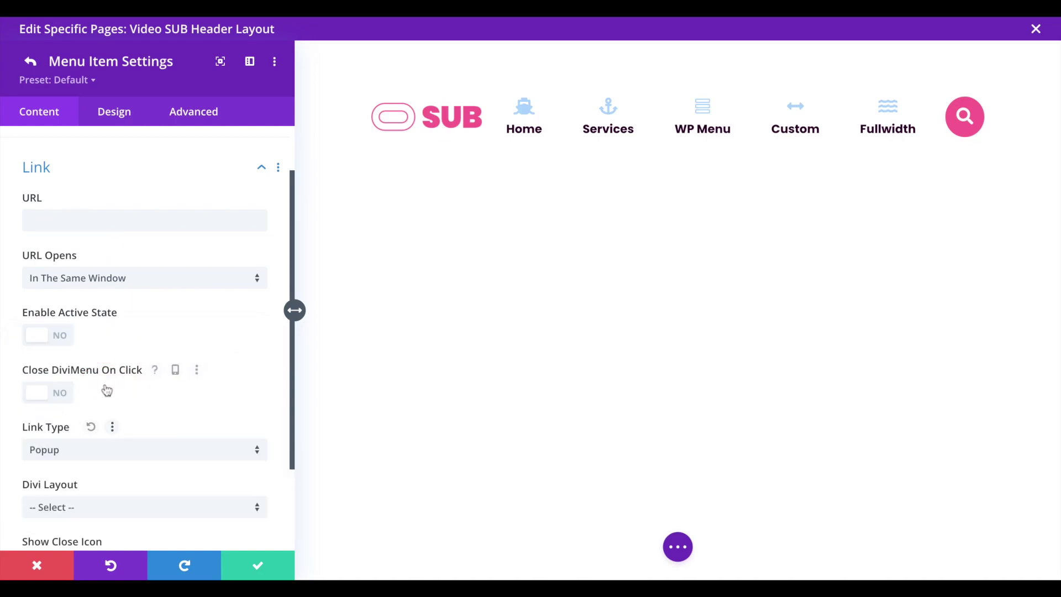
scroll(268, 386, "down", 3)
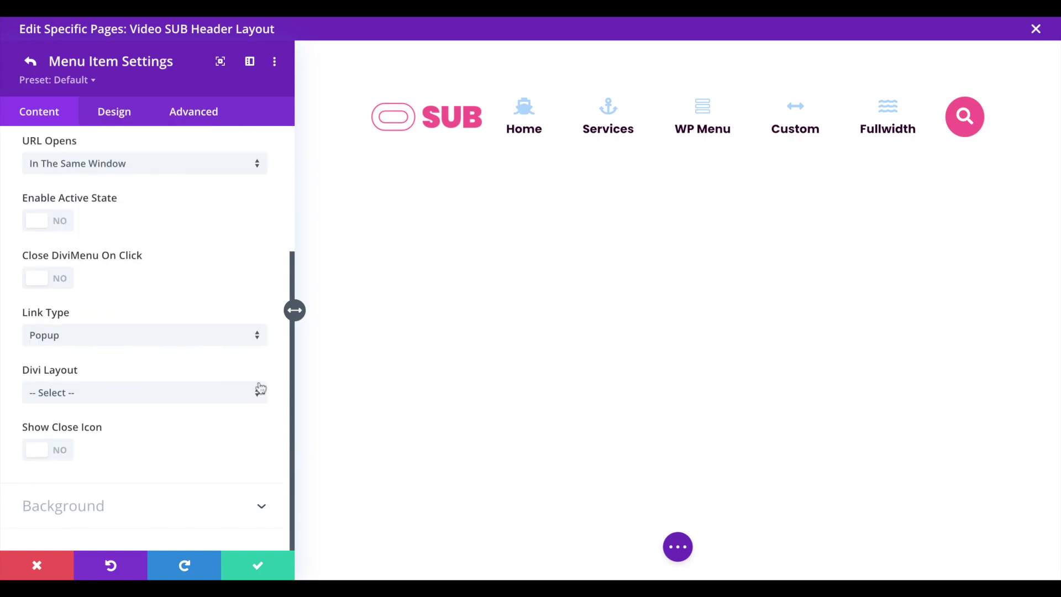
left_click(177, 394)
left_click(57, 83)
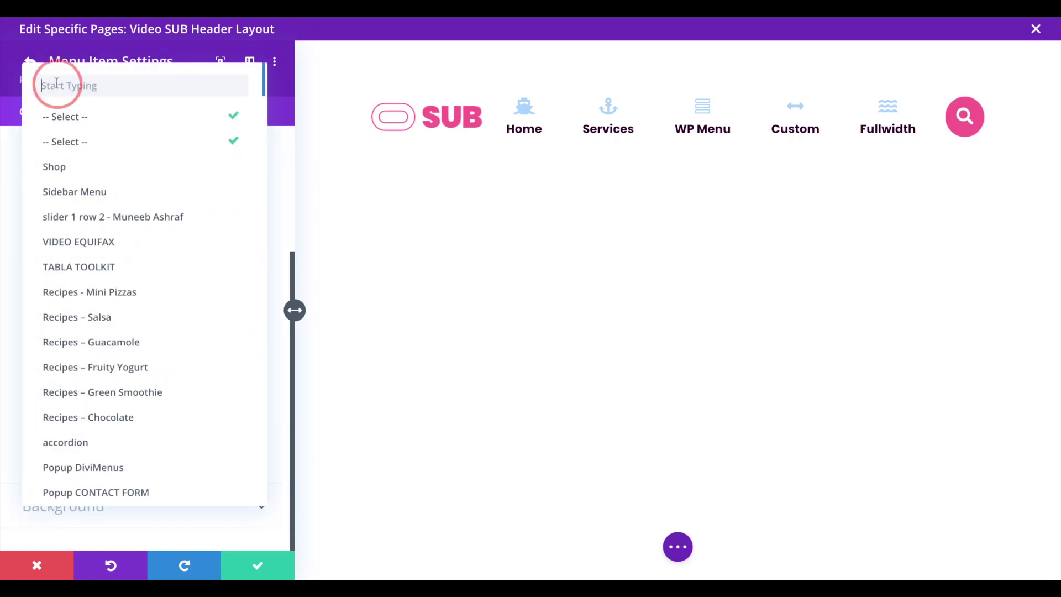
type("sub")
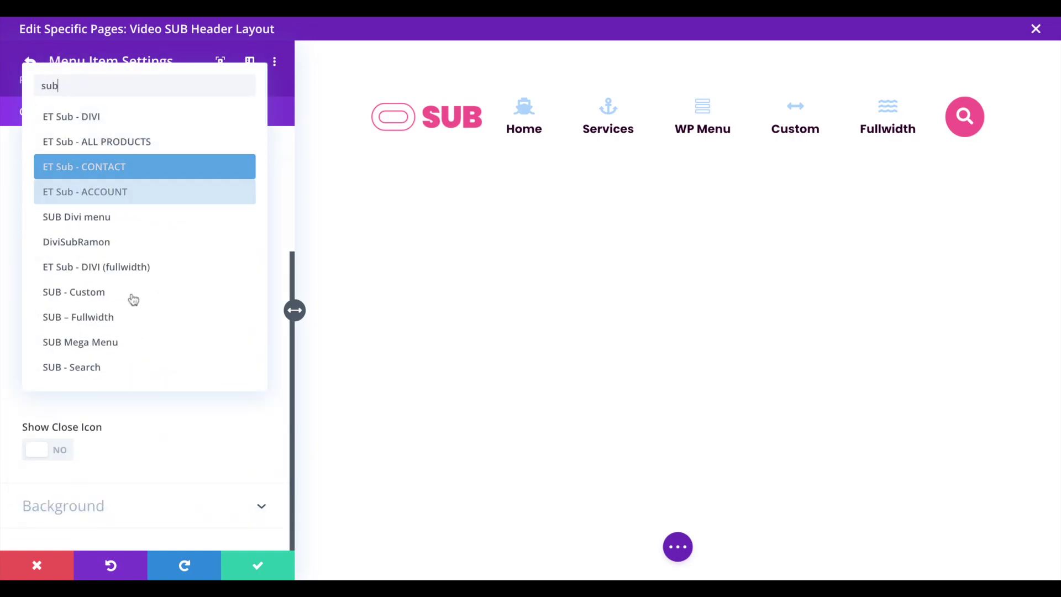
left_click(116, 367)
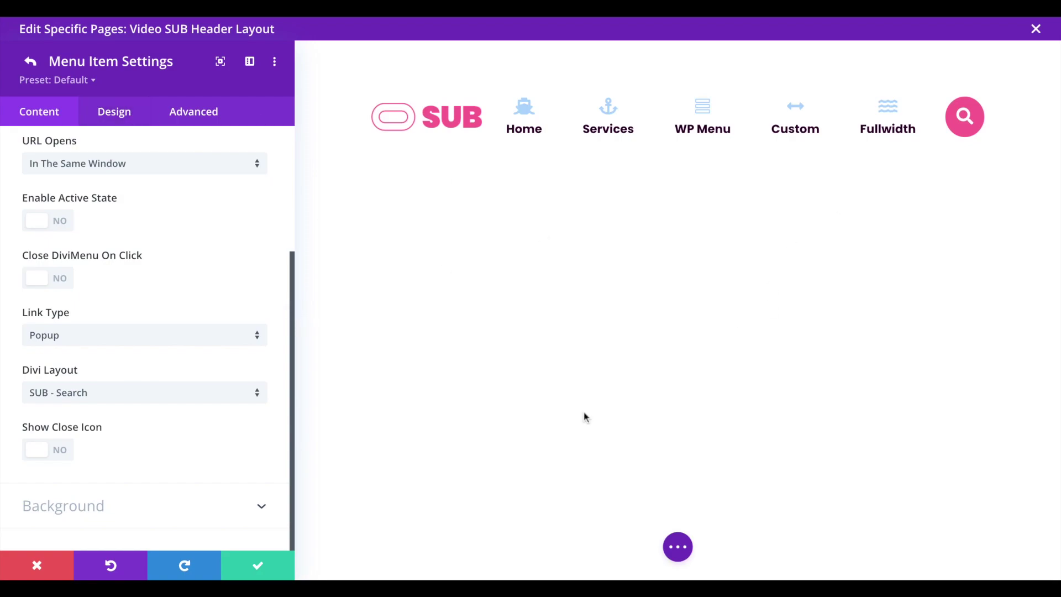
Set the search item's popup Location to Top Left in its design settings
left_click(112, 118)
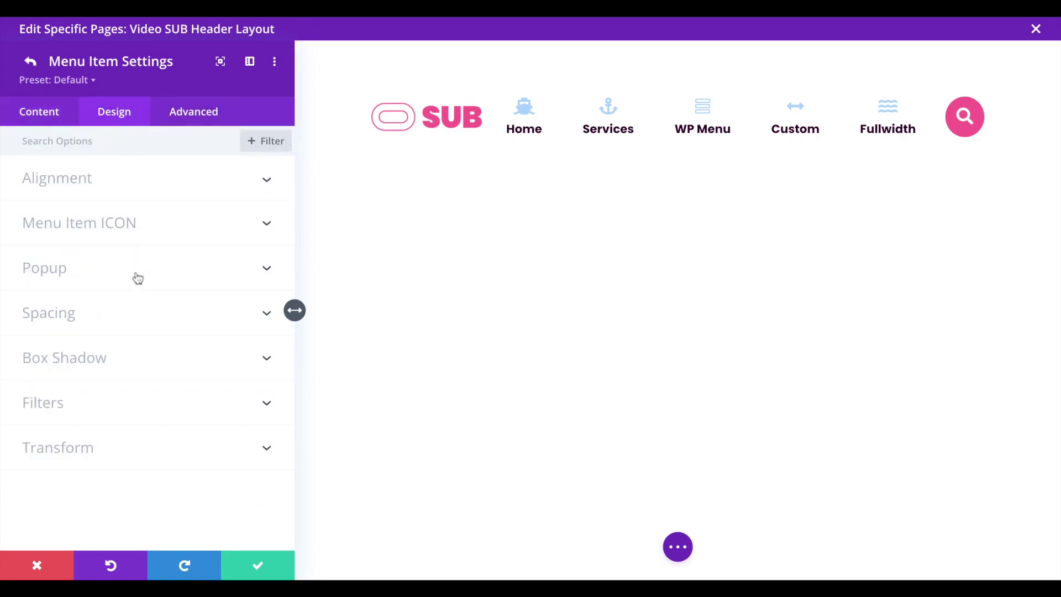
left_click(57, 270)
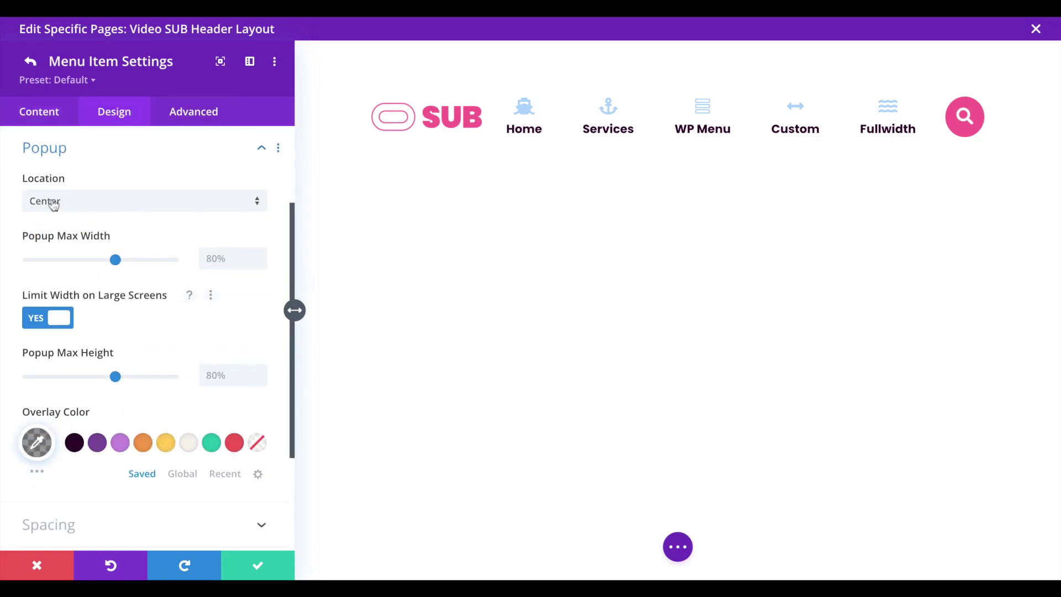
left_click(118, 203)
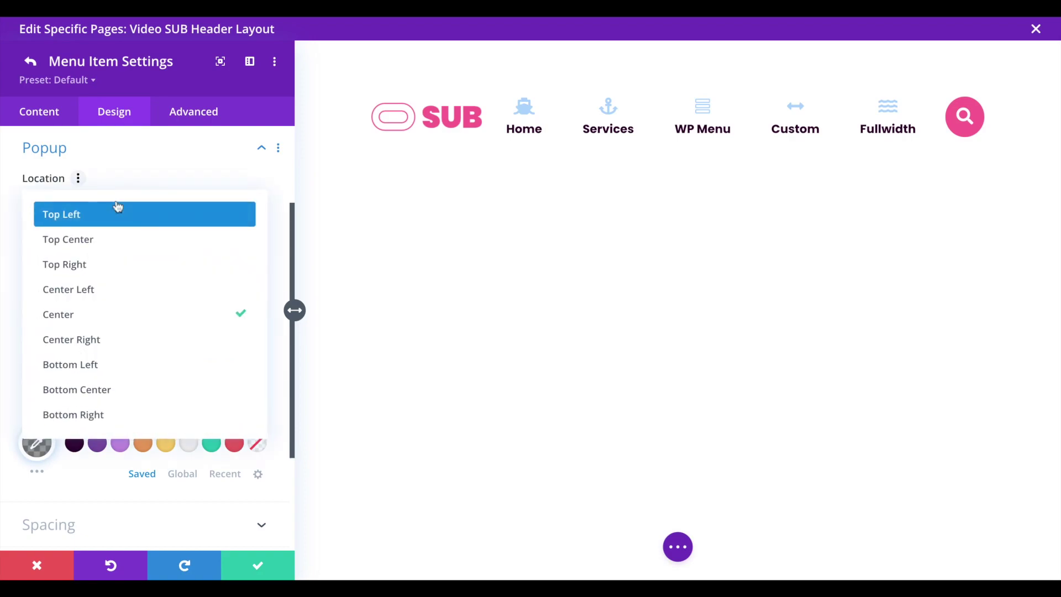
left_click(62, 216)
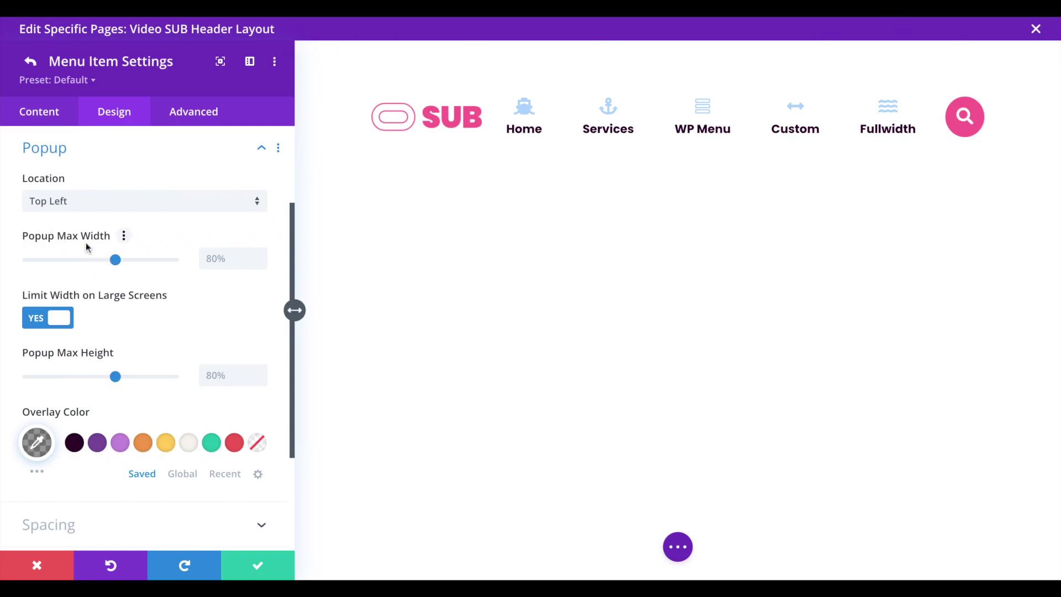
Set the popup's maximum width and height to 100% and turn off Limit Width on Large Screens
left_click_drag(116, 264, 228, 275)
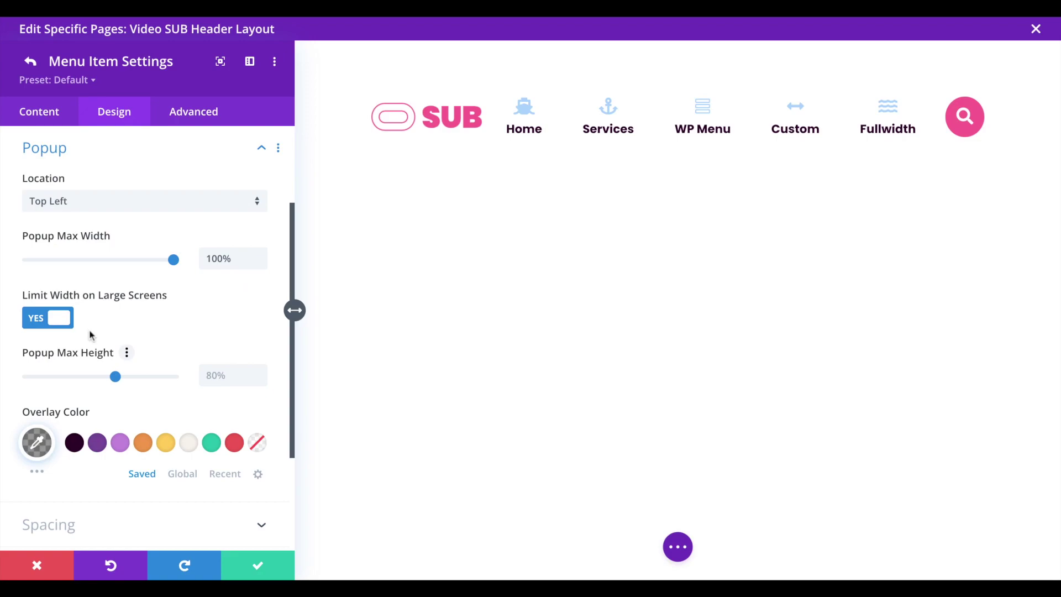
left_click(54, 324)
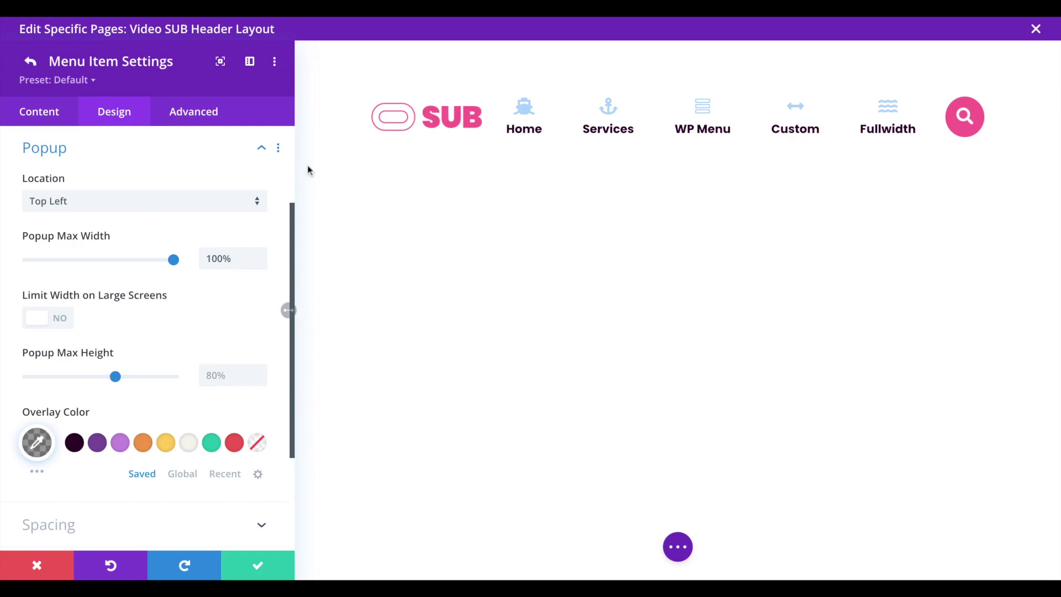
left_click_drag(115, 377, 241, 381)
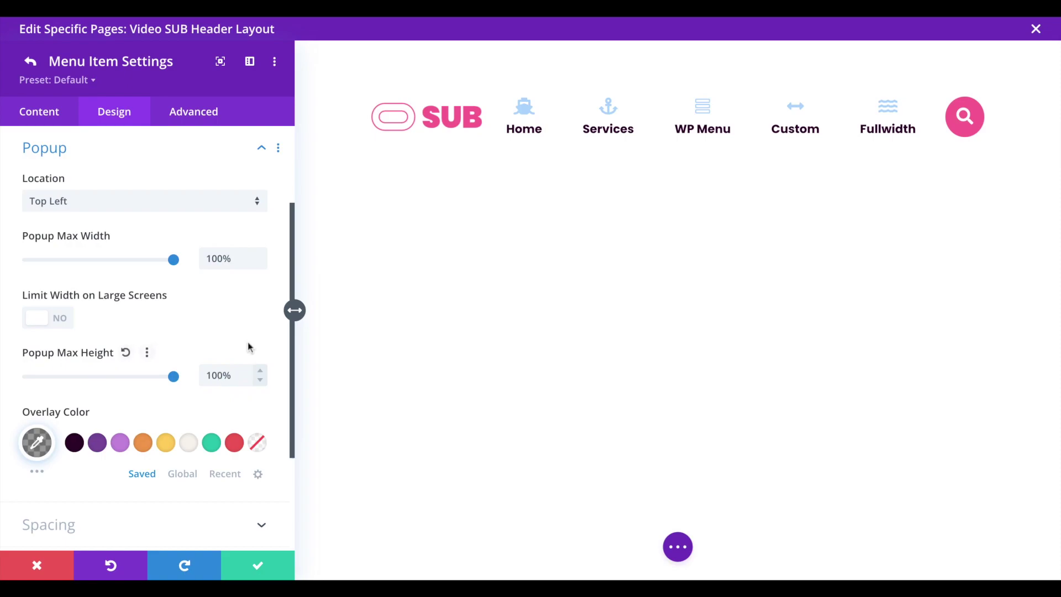
Set the search popup's Overlay Color to rgba(84,63,104,0.5)
left_click(37, 446)
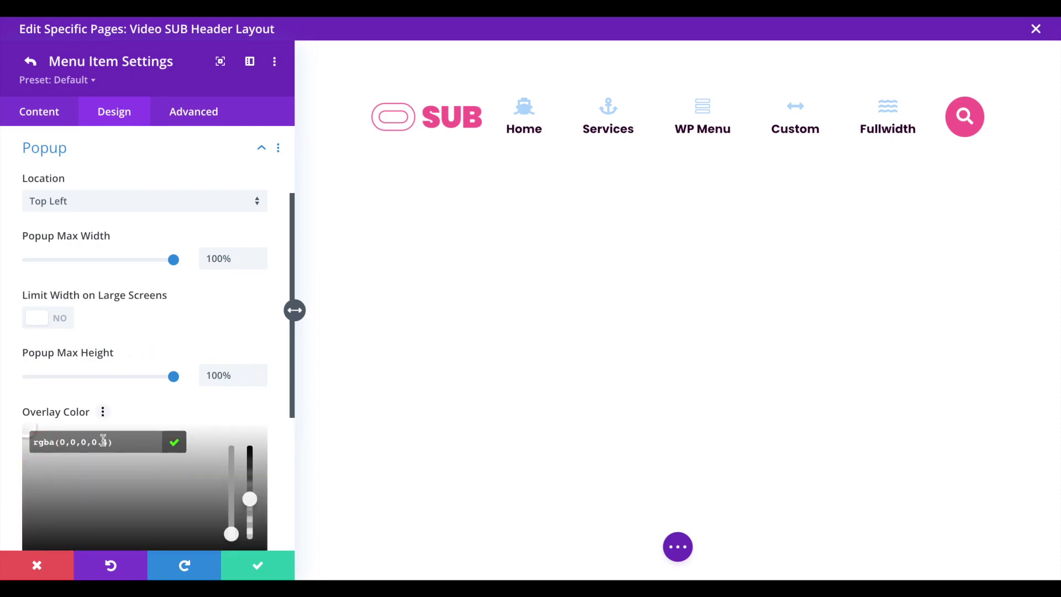
scroll(243, 407, "down", 3)
left_click(110, 285)
triple_click(109, 285)
type("rgba(84,63,104,0.5)")
left_click(6, 280)
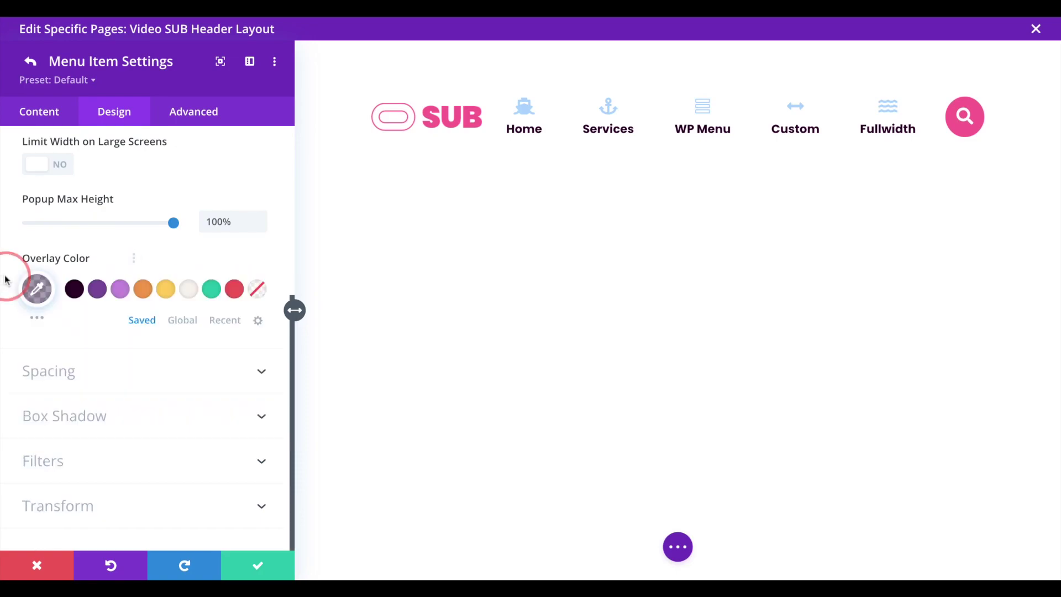
scroll(283, 352, "up", 3)
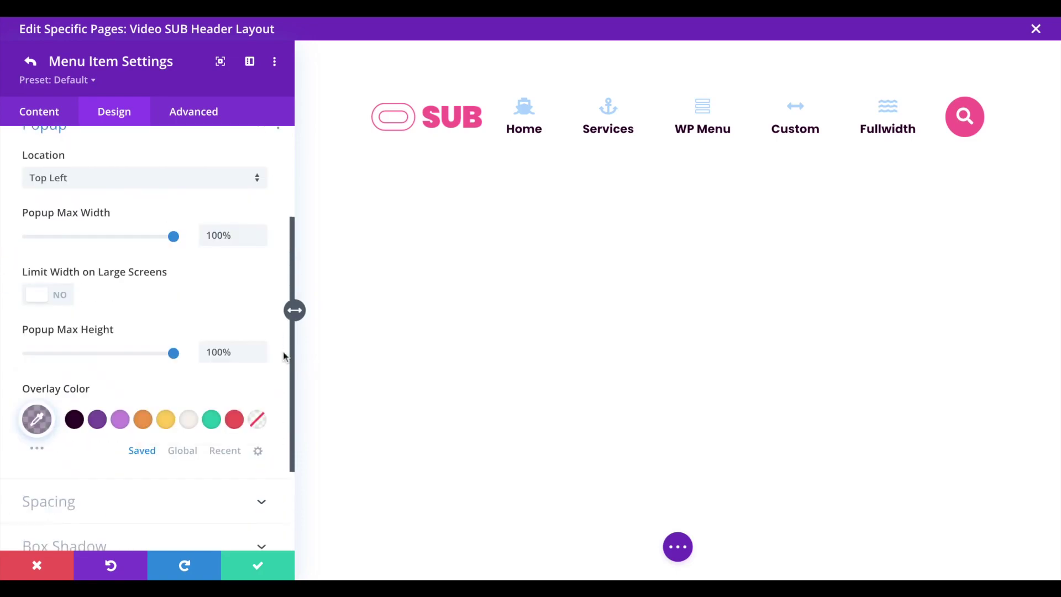
scroll(283, 352, "up", 2)
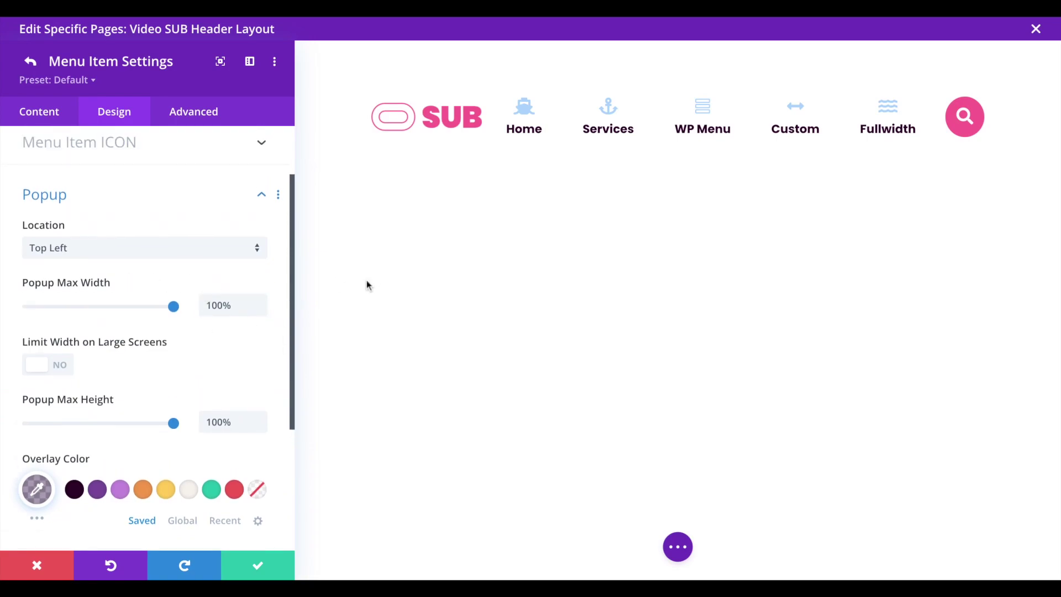
Accept the menu settings, save and close the Video SUB header layout, and save the Theme Builder changes
left_click(258, 566)
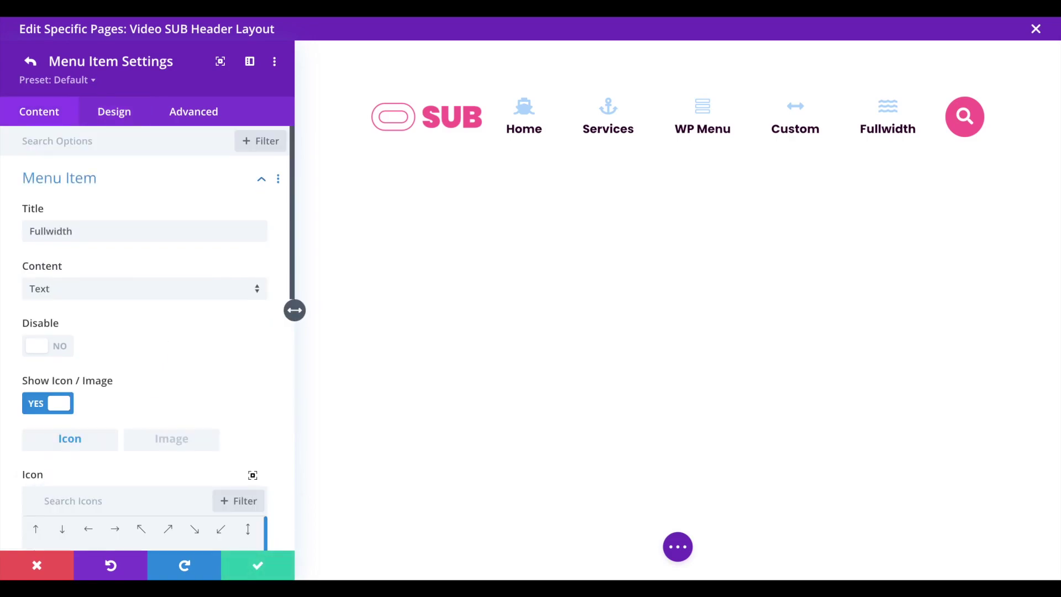
left_click(274, 565)
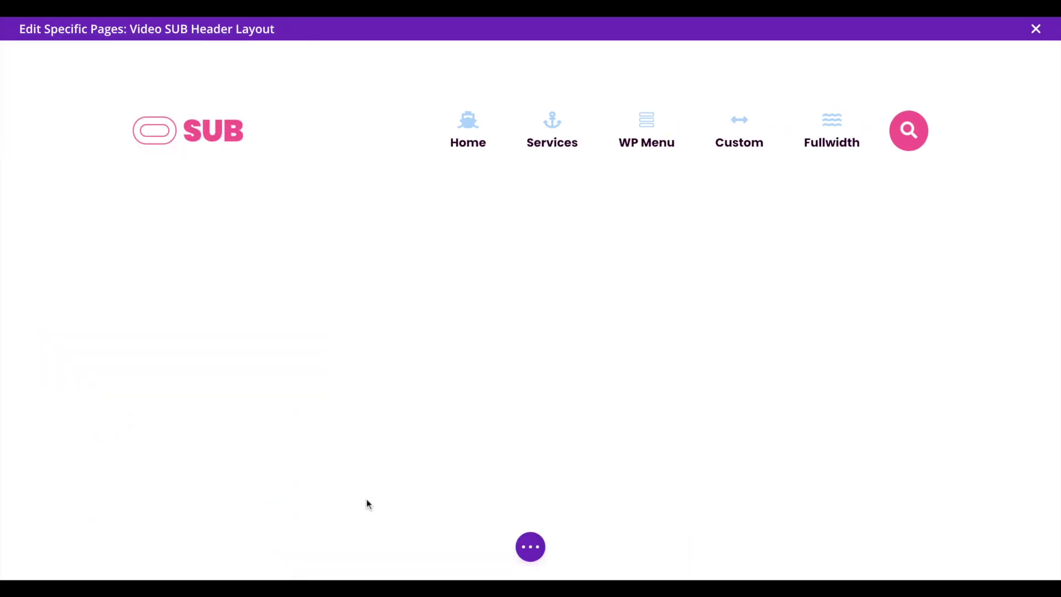
left_click(528, 546)
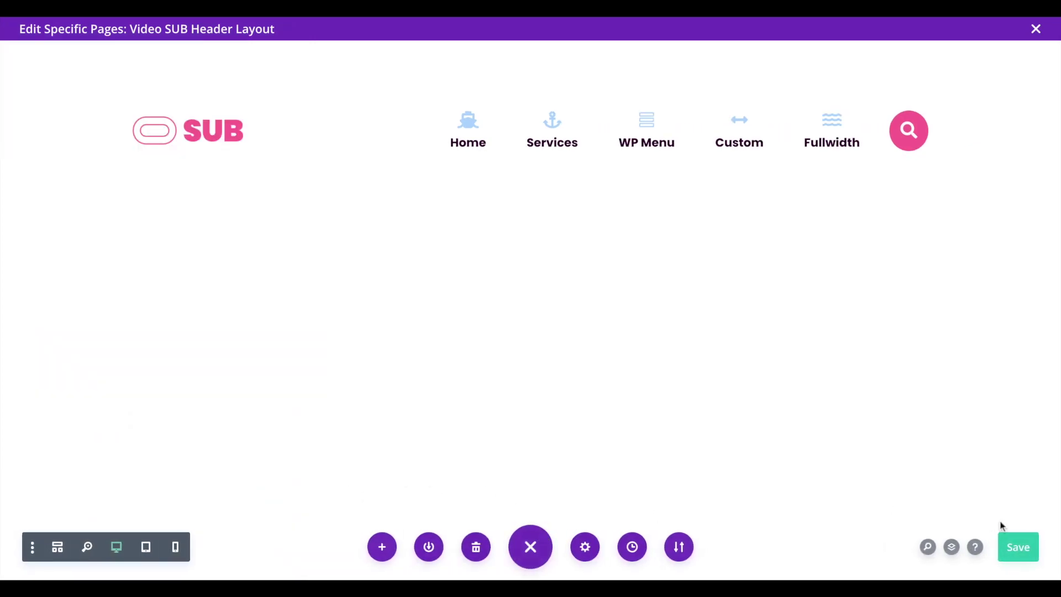
left_click(1006, 547)
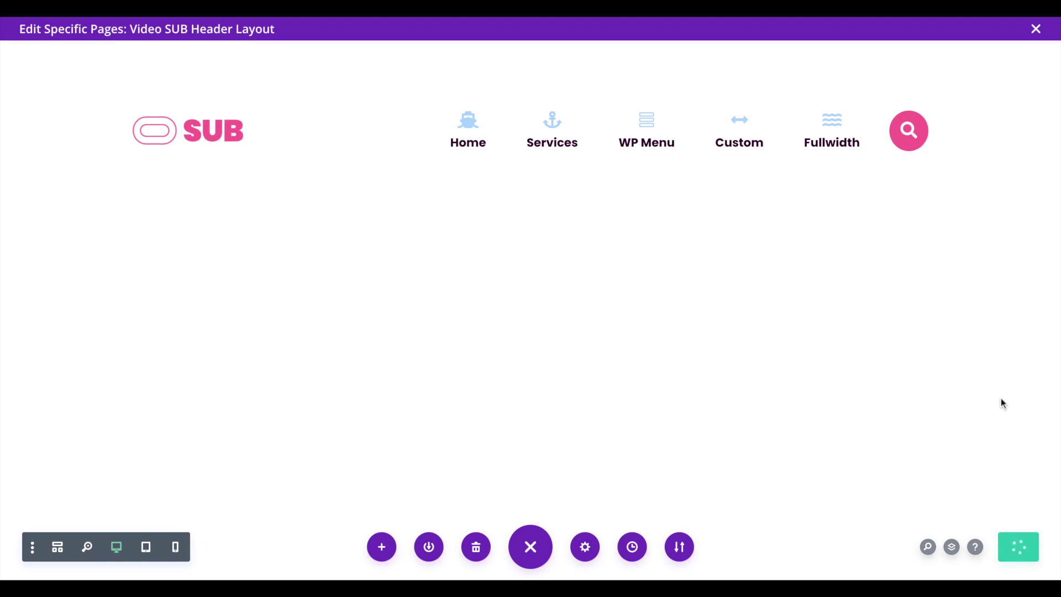
left_click(1037, 29)
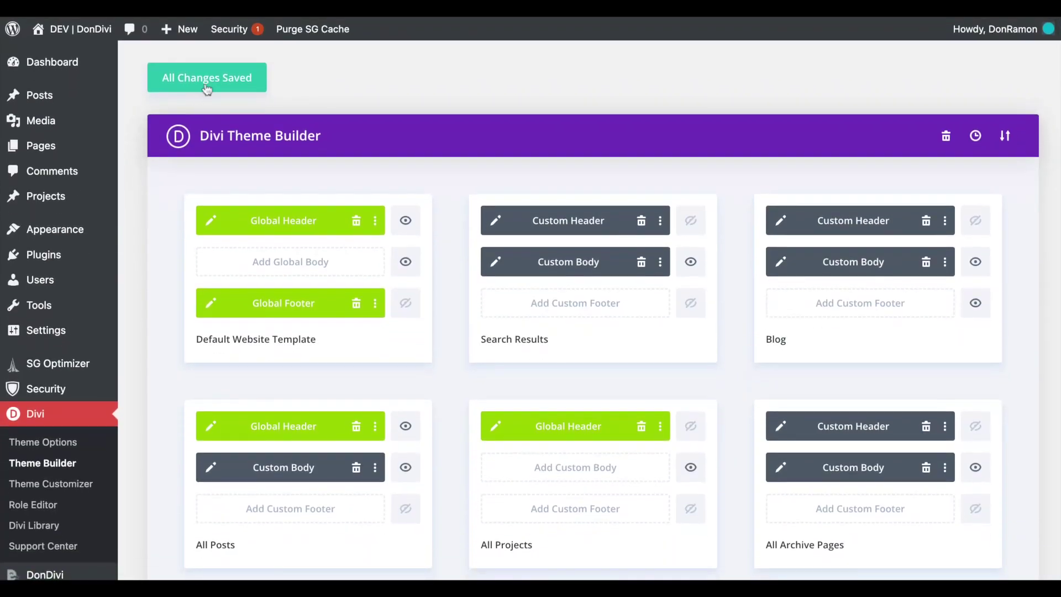
left_click(207, 89)
Open the live view of the Video SUB page from the WordPress pages list
left_click(132, 143)
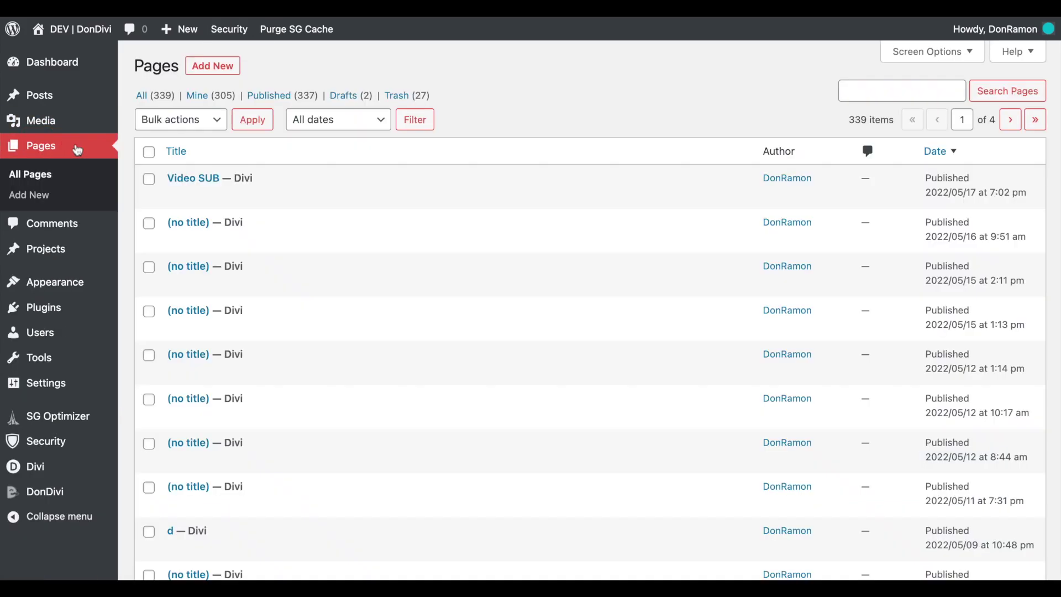
mouse_move(360, 187)
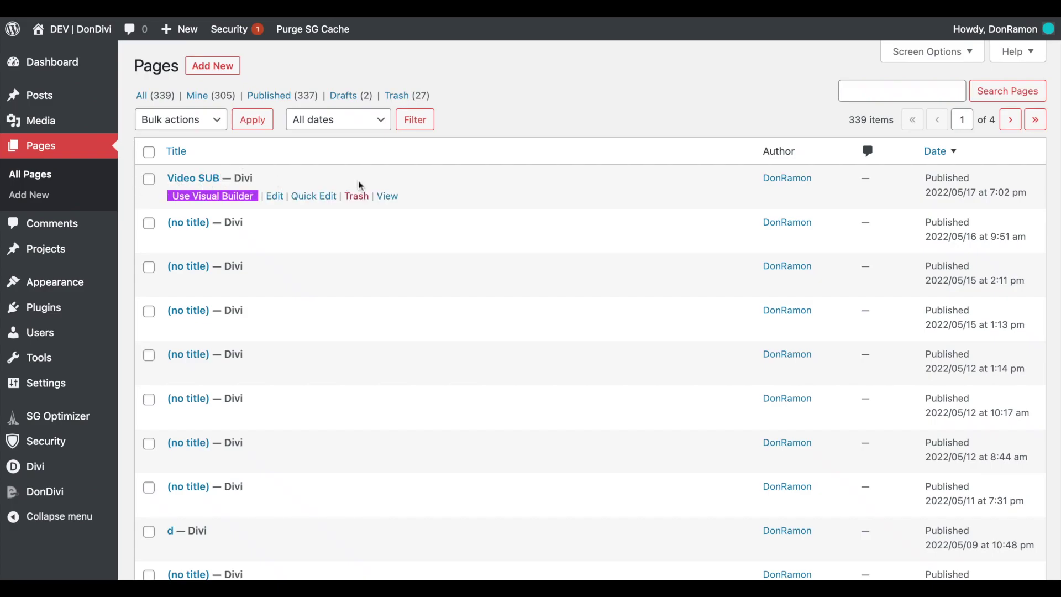
left_click(389, 198)
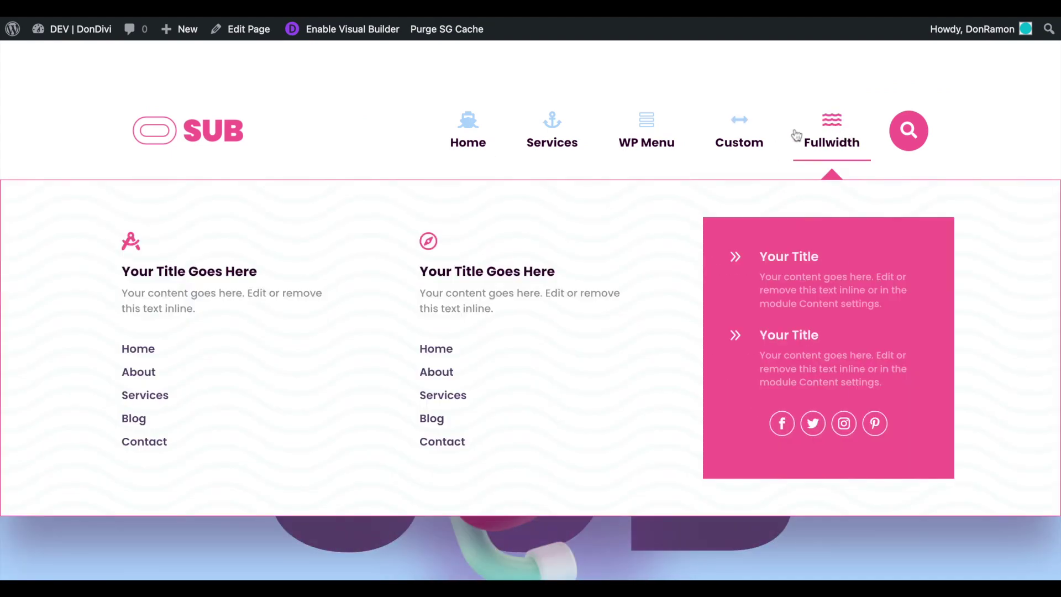
Check the header's WP Menu, Custom and Fullwidth submenus on the live page, and open and dismiss the search popup
mouse_move(596, 148)
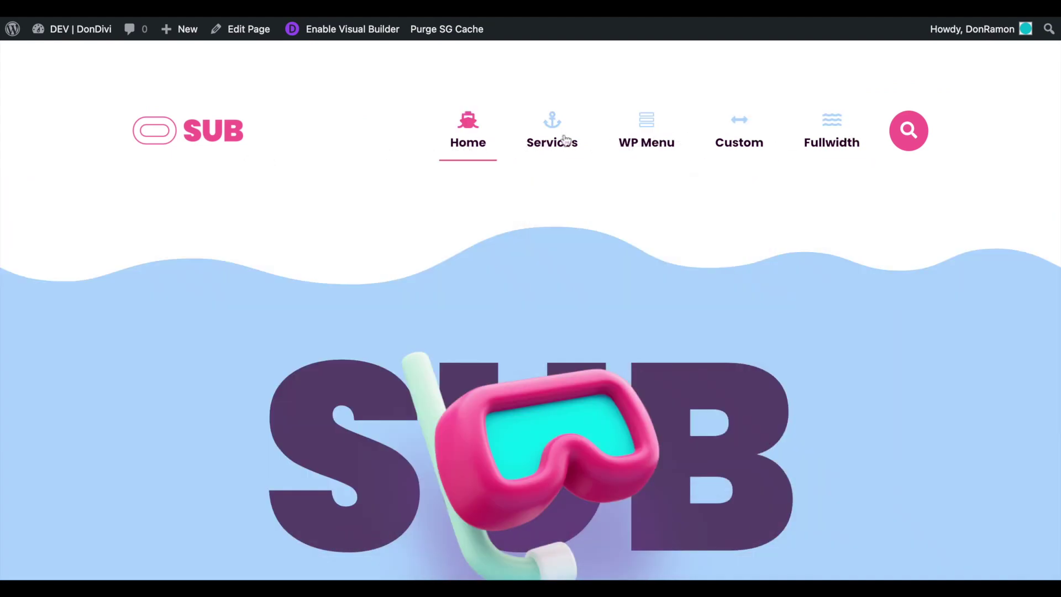
mouse_move(761, 140)
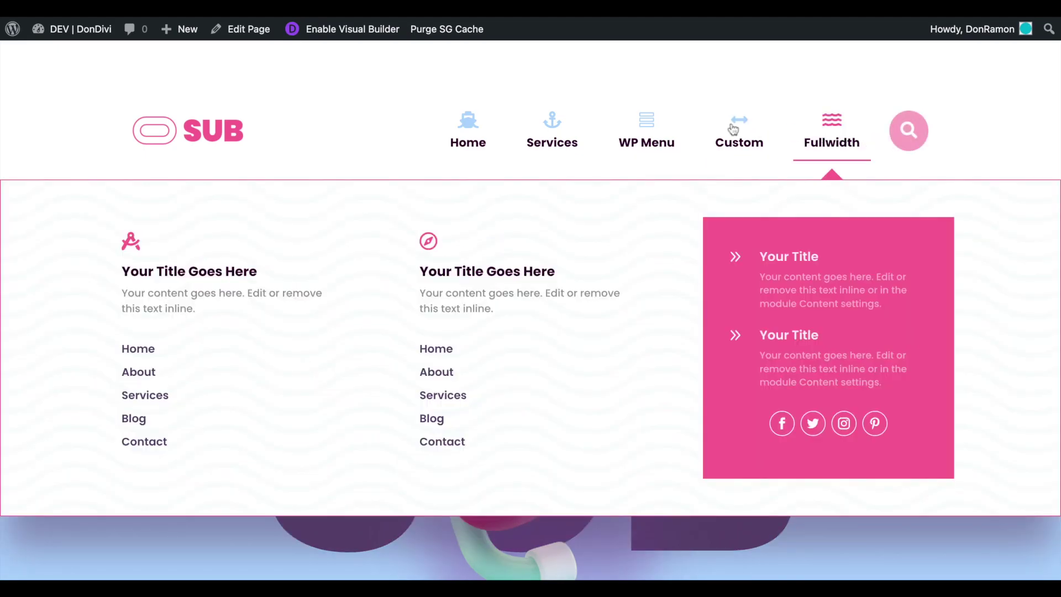
mouse_move(649, 127)
left_click(640, 199)
left_click(640, 199)
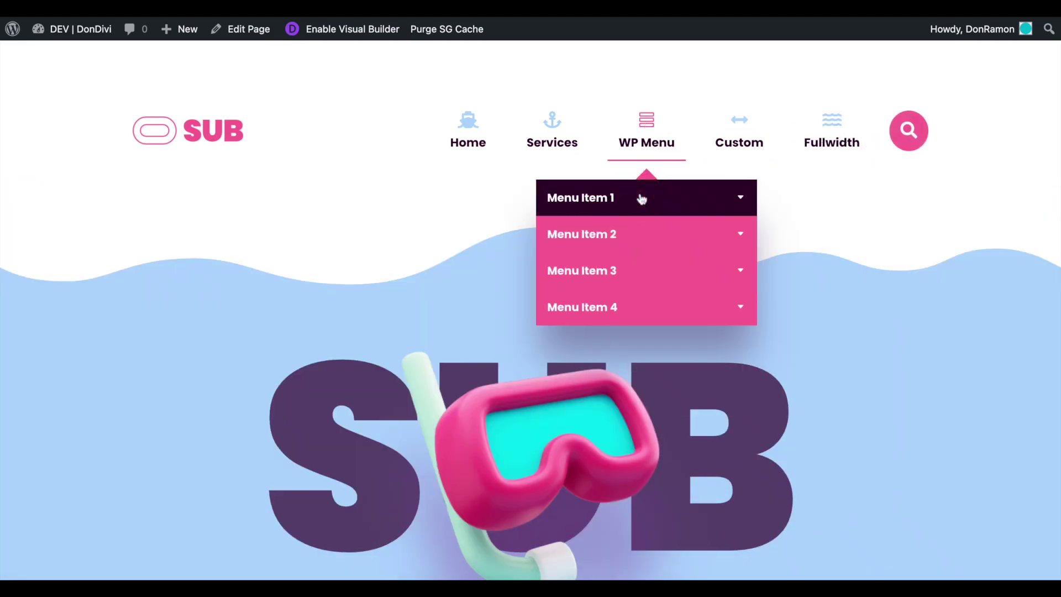
mouse_move(741, 133)
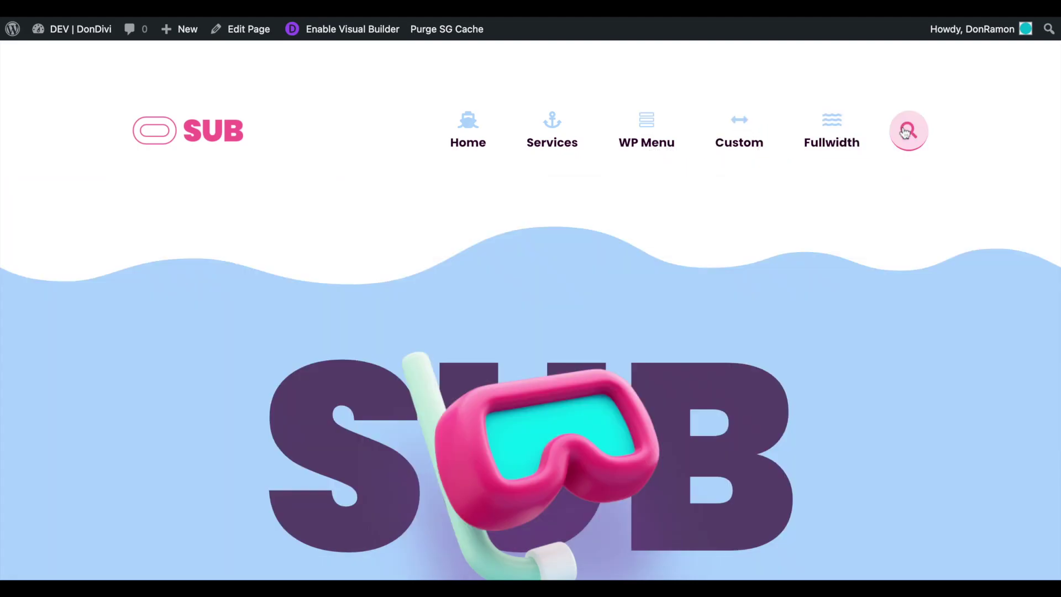
left_click(907, 131)
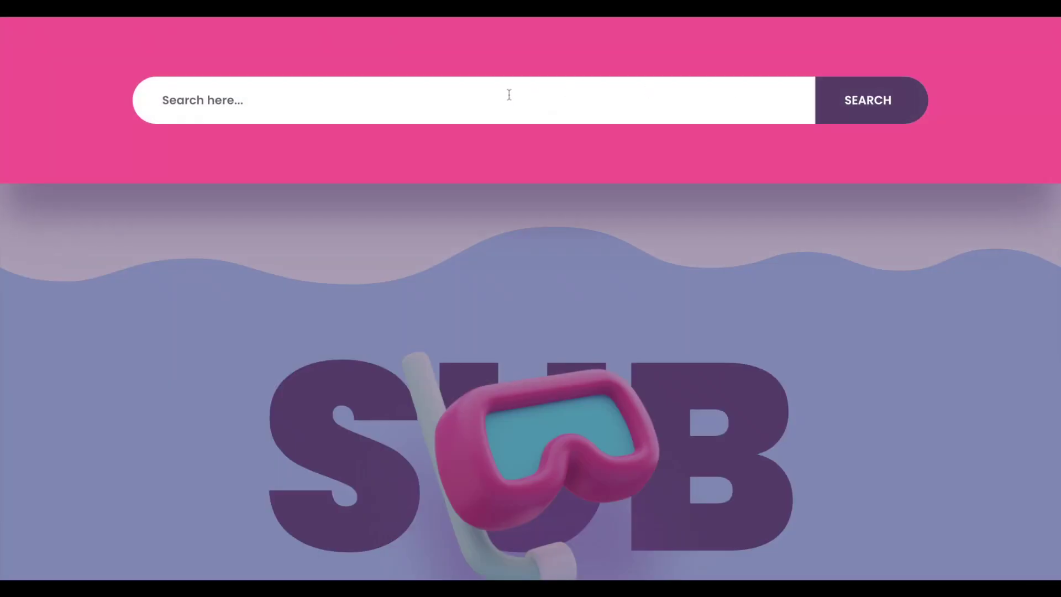
left_click(835, 232)
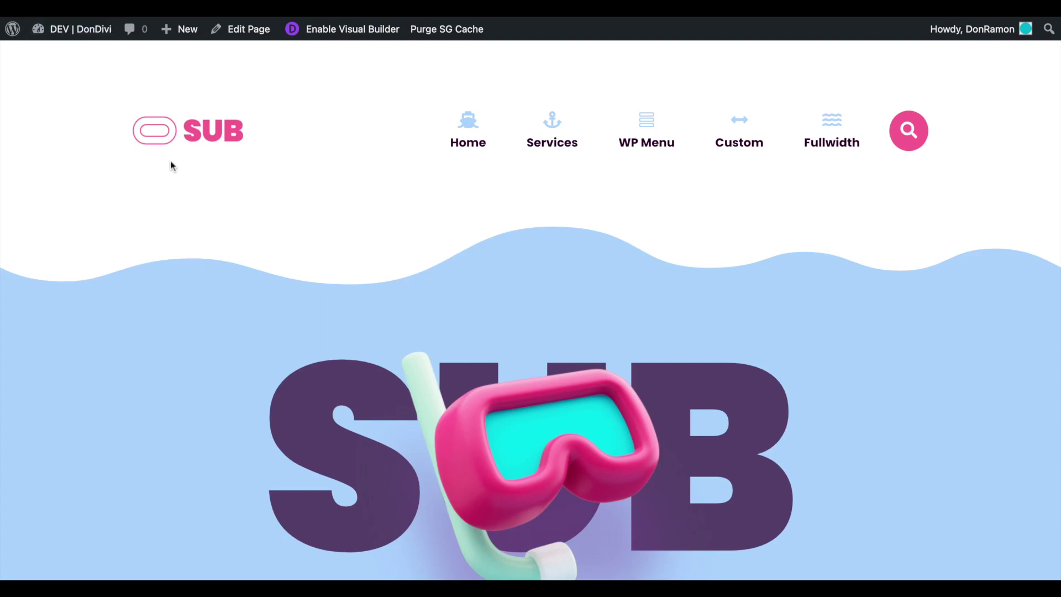
Return to the Divi Theme Builder and open the Video SUB template's custom header for editing
left_click(180, 148)
mouse_move(78, 30)
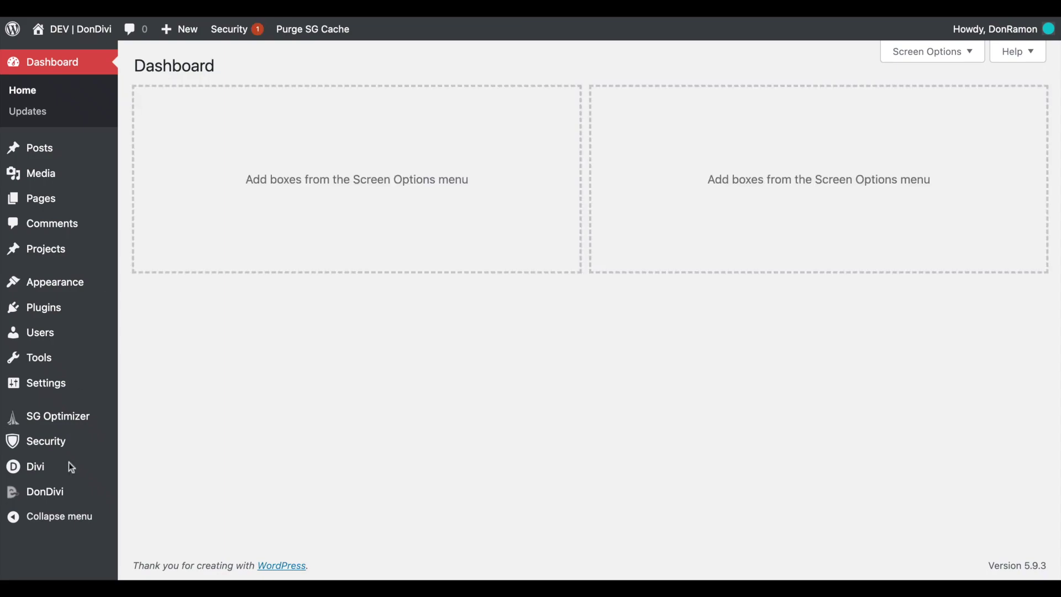
mouse_move(66, 468)
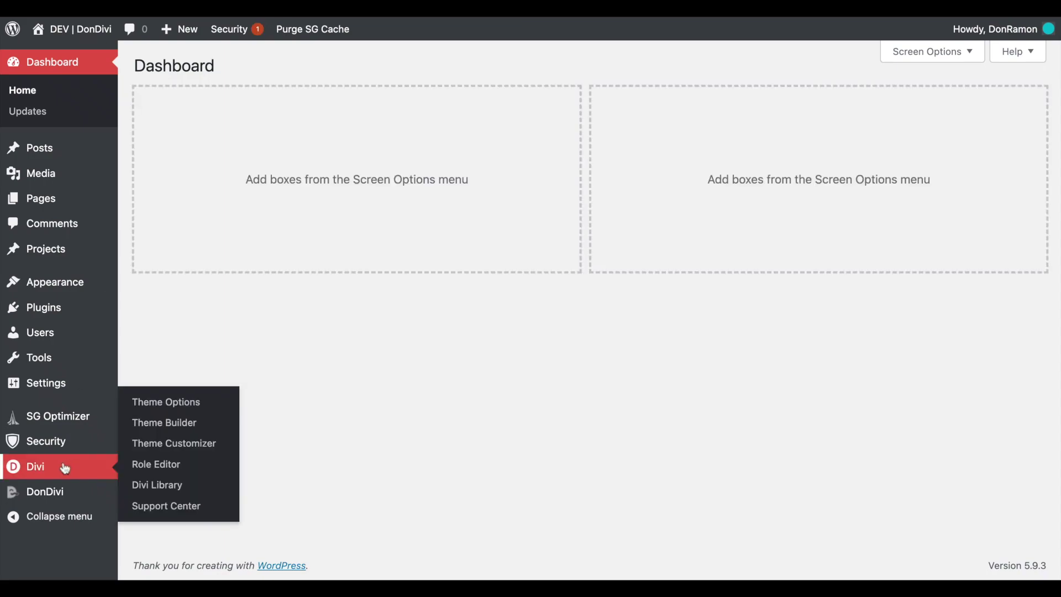
scroll(158, 411, "down", 15)
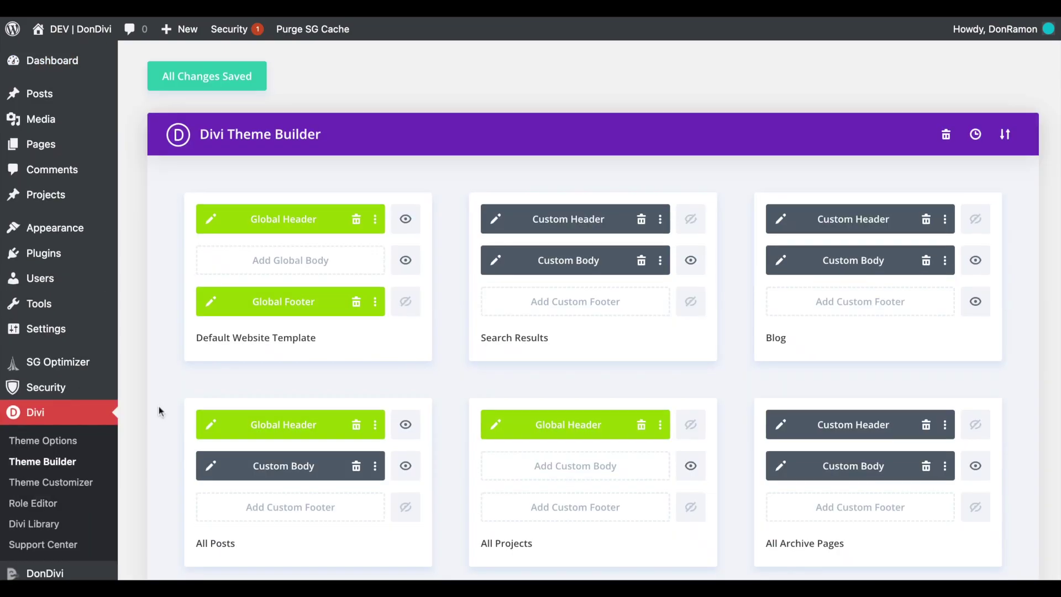
scroll(159, 411, "down", 10)
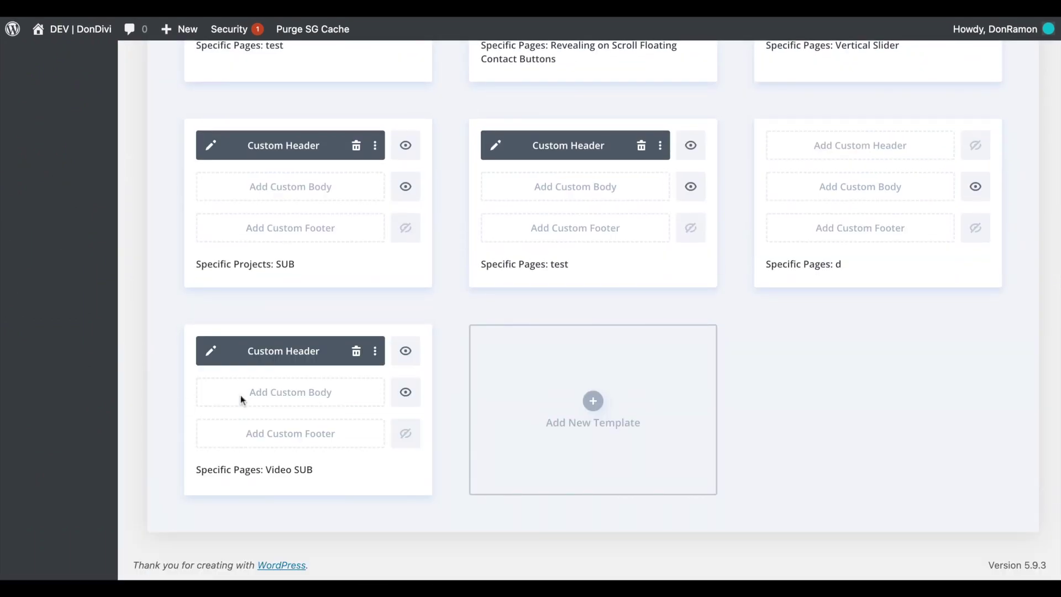
left_click(215, 353)
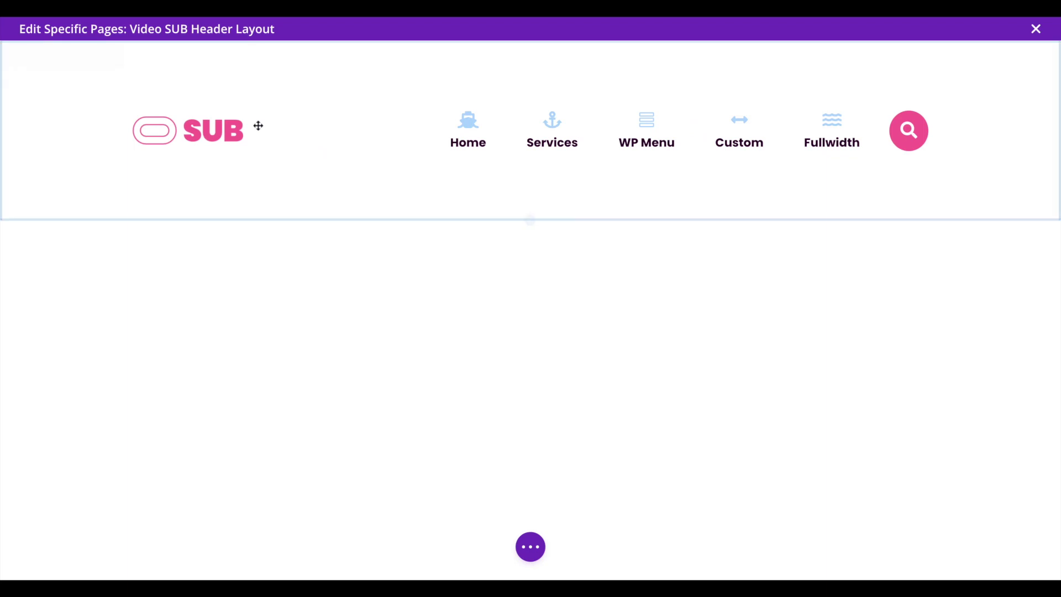
Read the help for Show After Page Load in the DiviMenus Flex visibility settings and enable the option
mouse_move(376, 125)
left_click(505, 108)
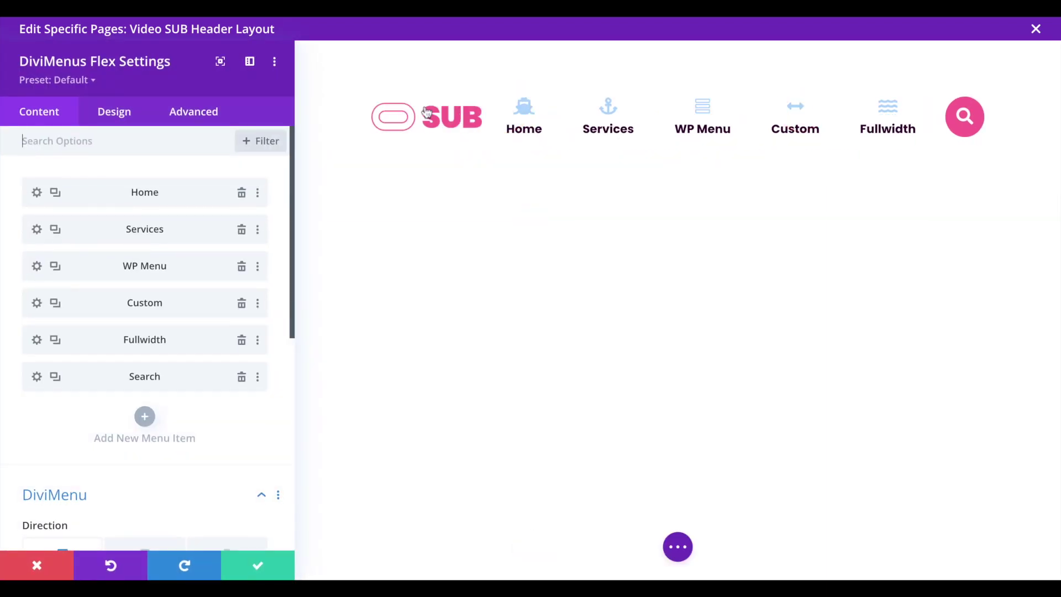
left_click(184, 113)
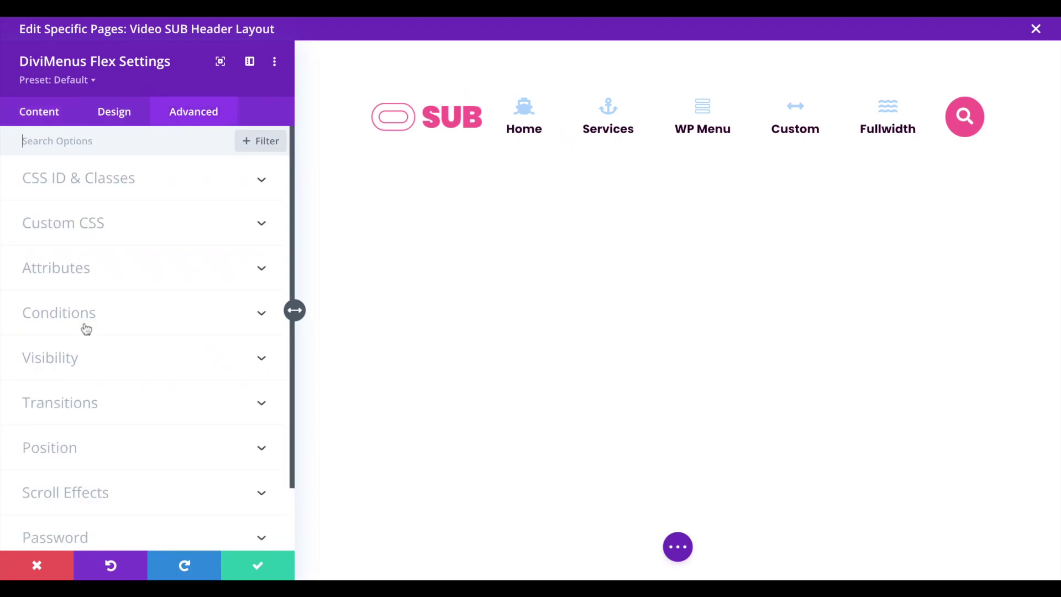
left_click(92, 364)
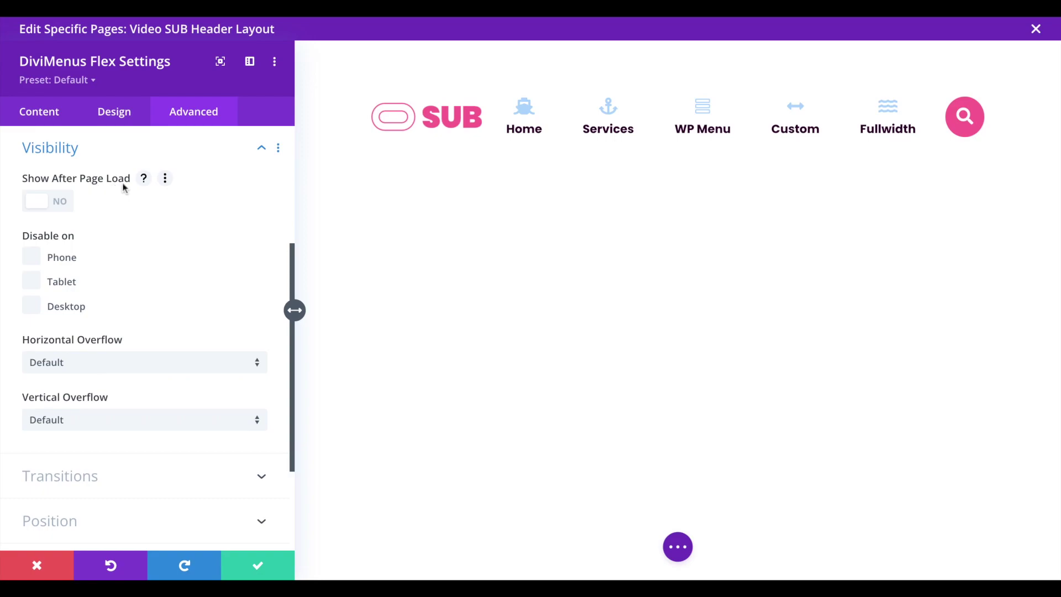
left_click(145, 183)
left_click_drag(253, 220, 22, 200)
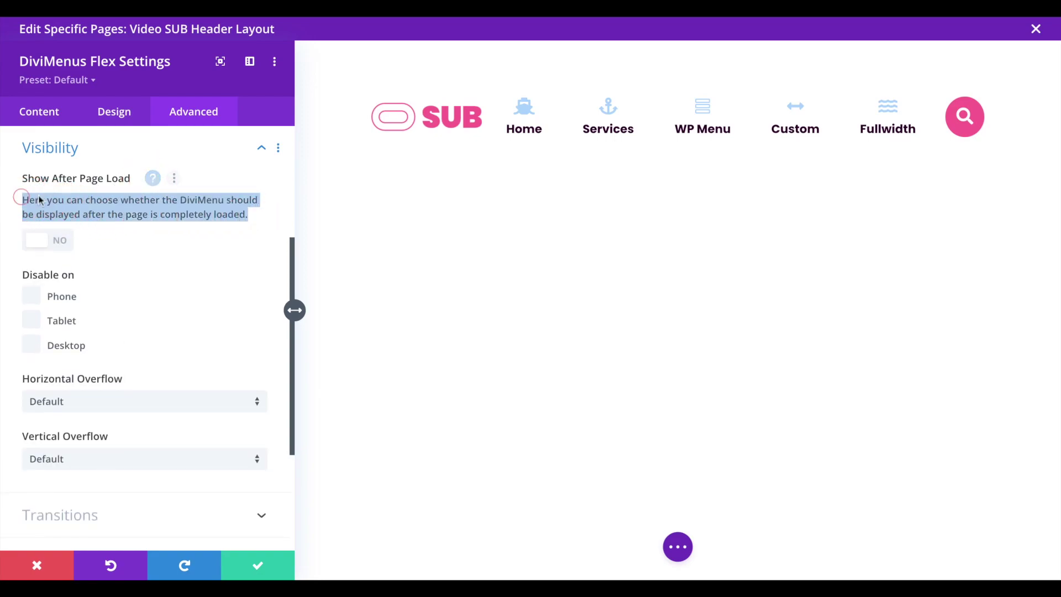
left_click(259, 218)
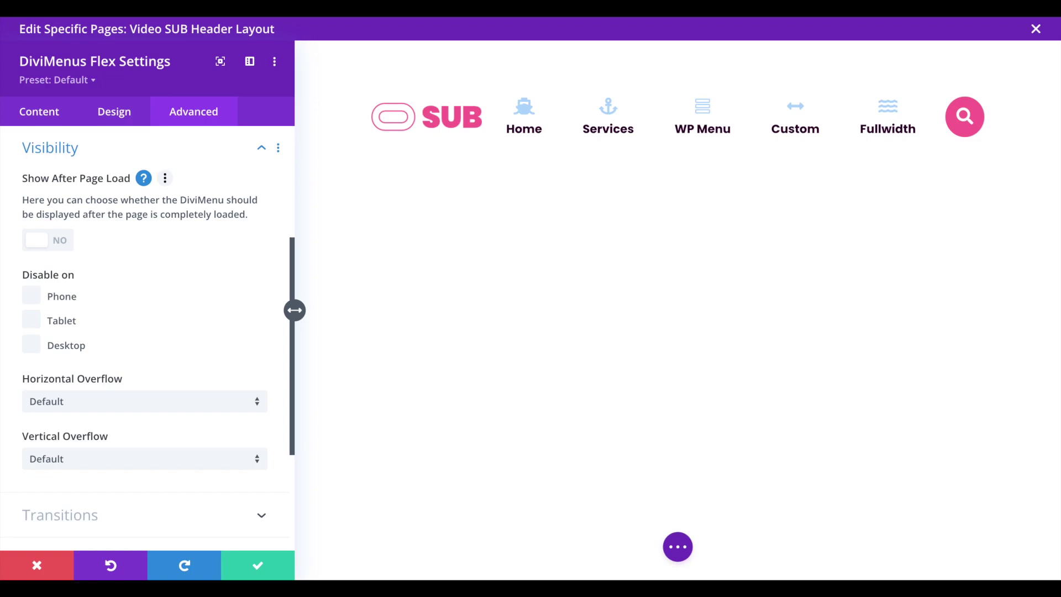
left_click(38, 250)
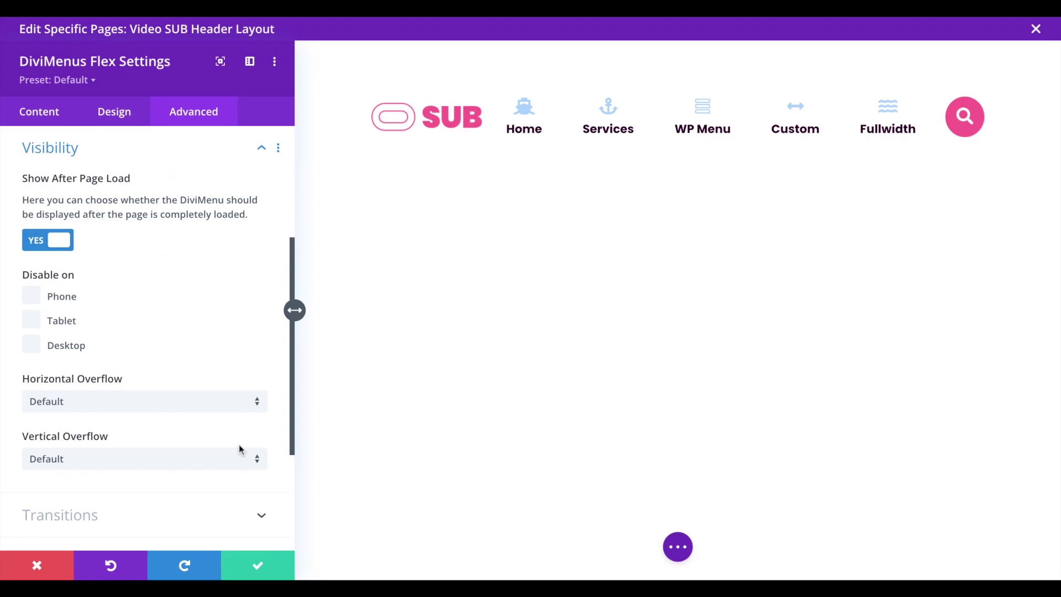
Accept the DiviMenus Flex settings, then save and close the Video SUB header layout
left_click(266, 563)
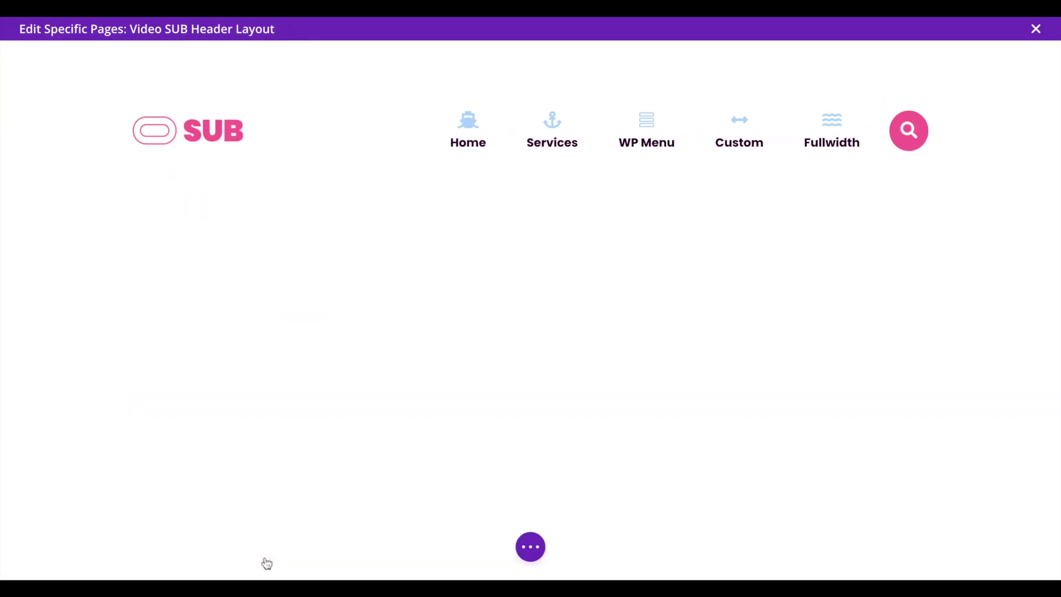
left_click(531, 546)
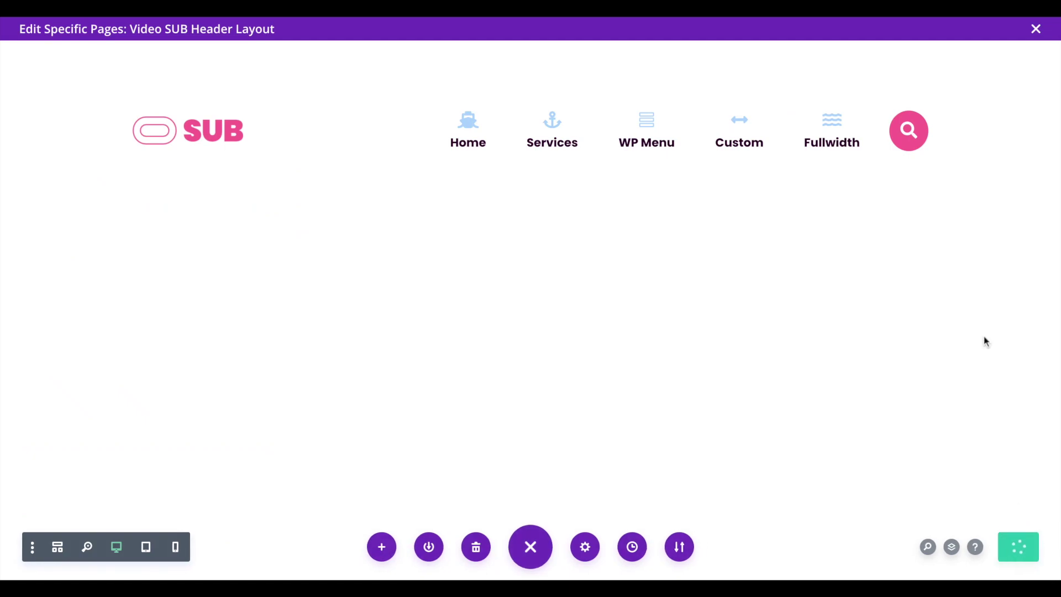
left_click(1039, 32)
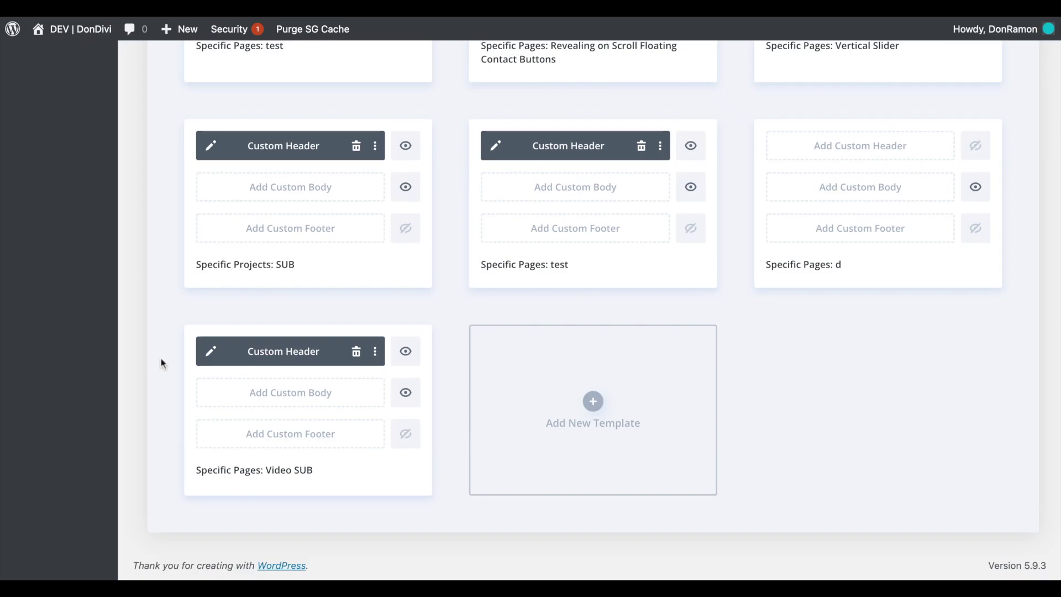
Open the live Video SUB page from the WordPress pages list and reload it to check how the header menu loads
scroll(160, 363, "up", 15)
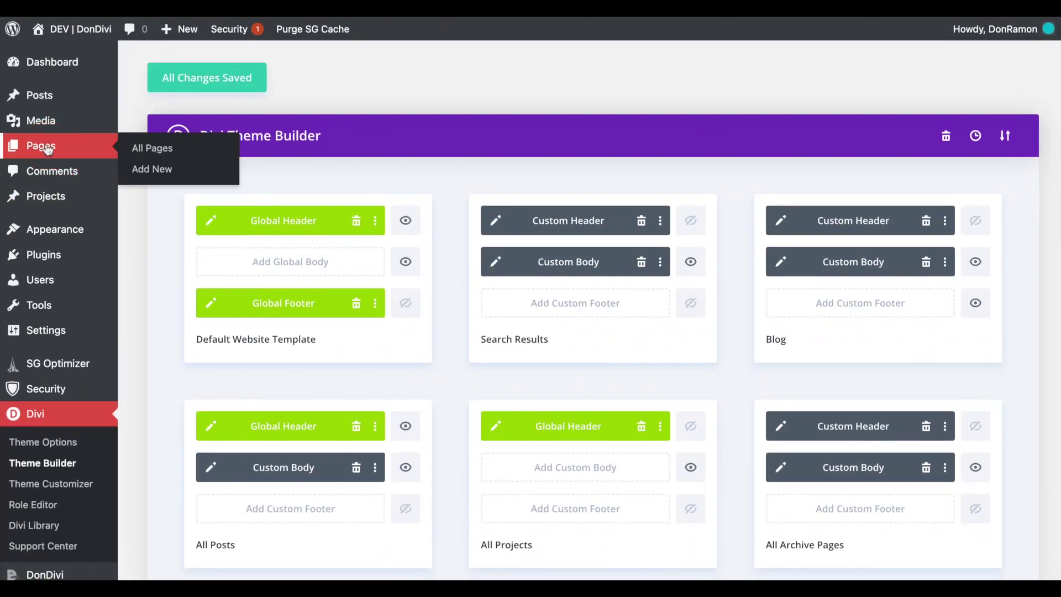
left_click(48, 149)
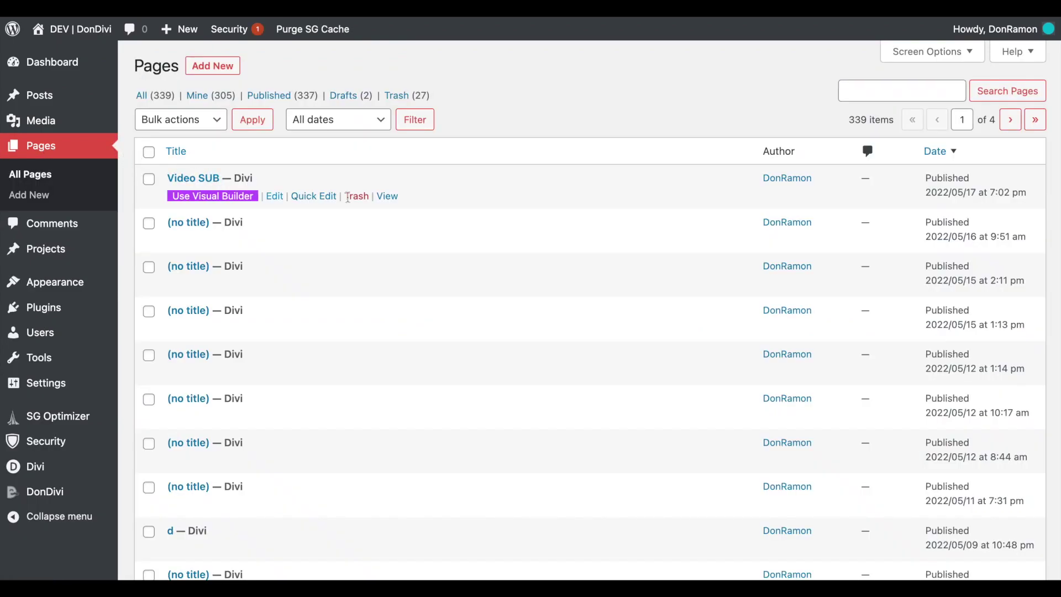
left_click(388, 199)
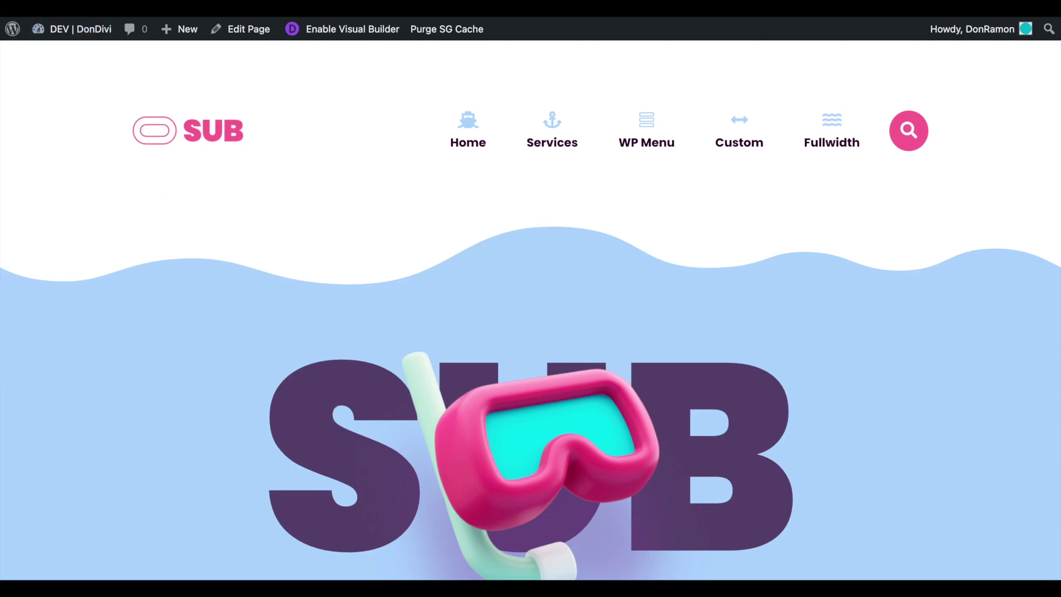
key("super+r")
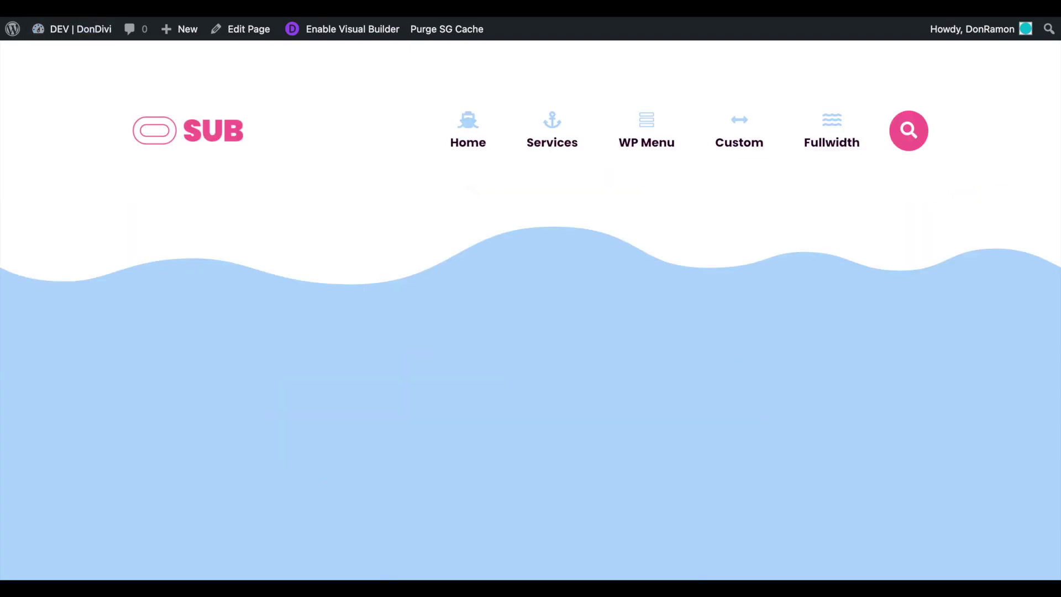
scroll(434, 211, "down", 1)
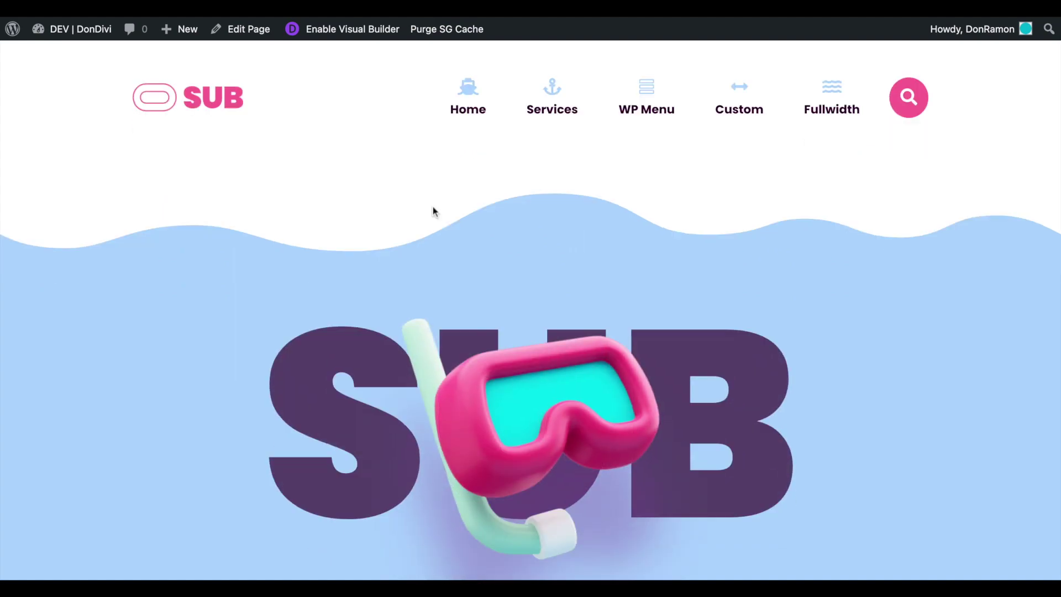